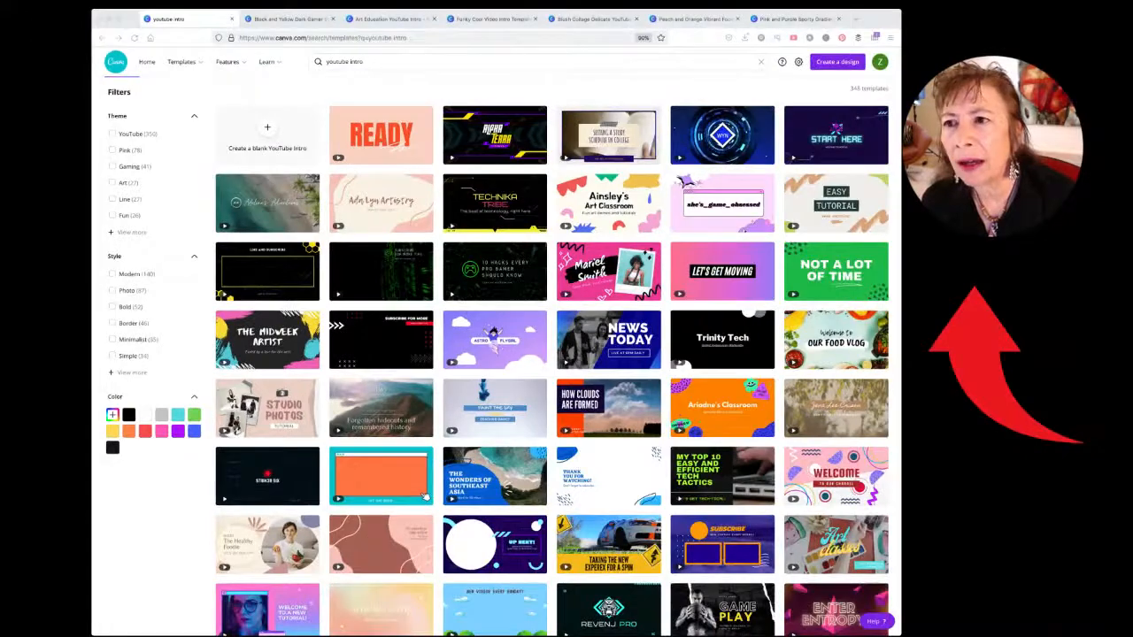
Step: Open the black and yellow gamer intro design, dismiss the download options, and move the grouped logo and text slightly up and left
click(268, 16)
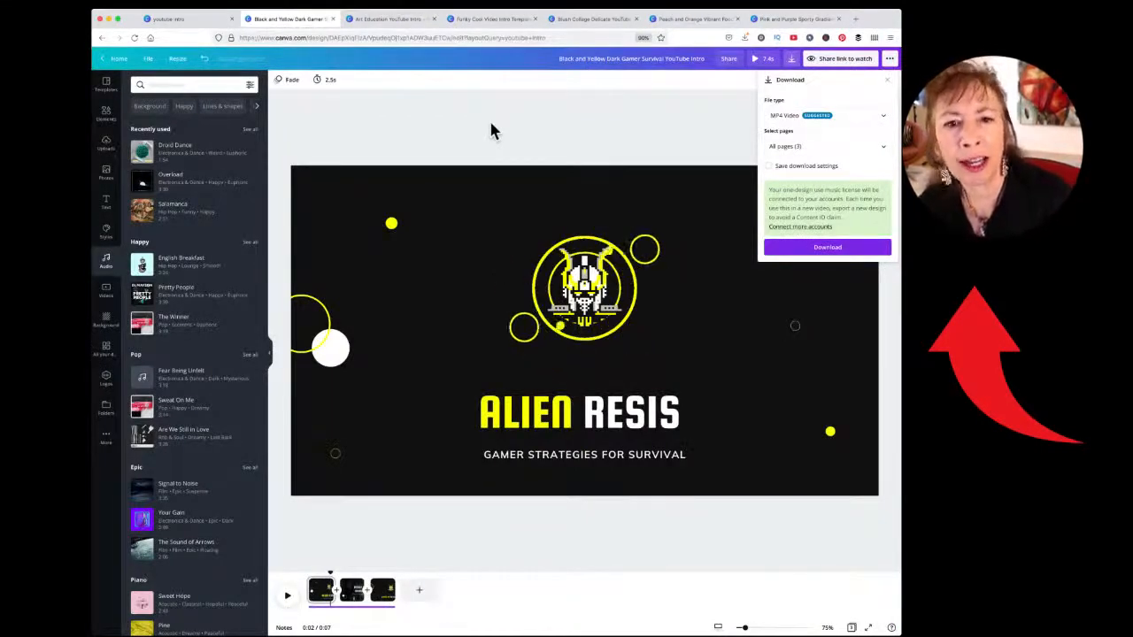
click(684, 133)
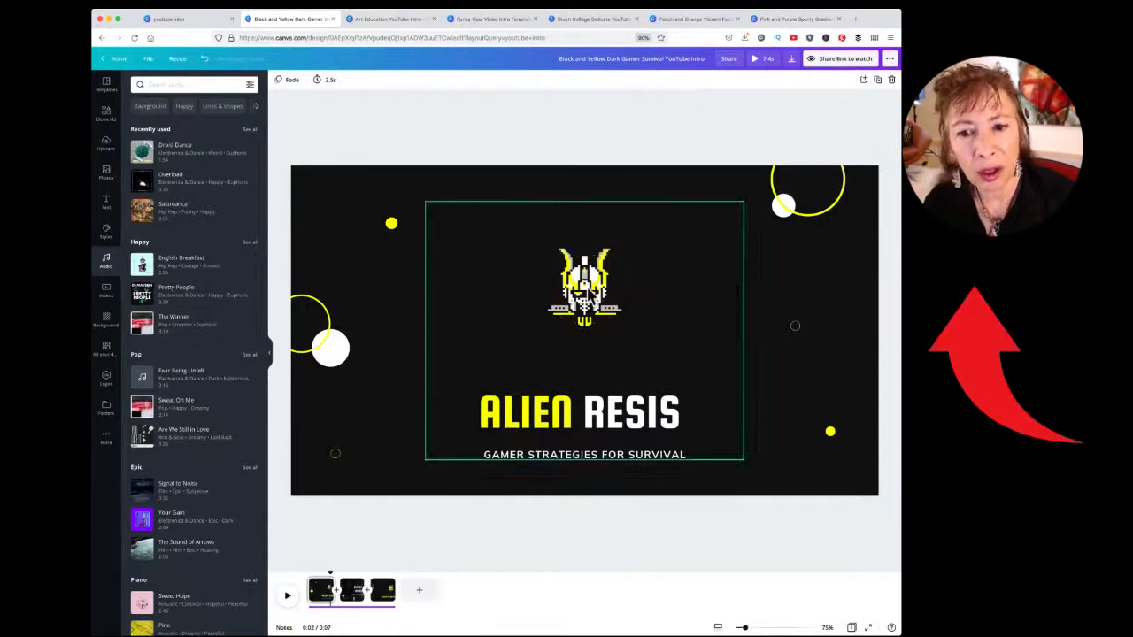
mouse_move(586, 289)
mouse_down()
mouse_move(496, 285)
mouse_move(593, 290)
mouse_move(591, 235)
mouse_move(545, 267)
mouse_move(631, 217)
mouse_move(551, 253)
mouse_move(564, 283)
mouse_up()
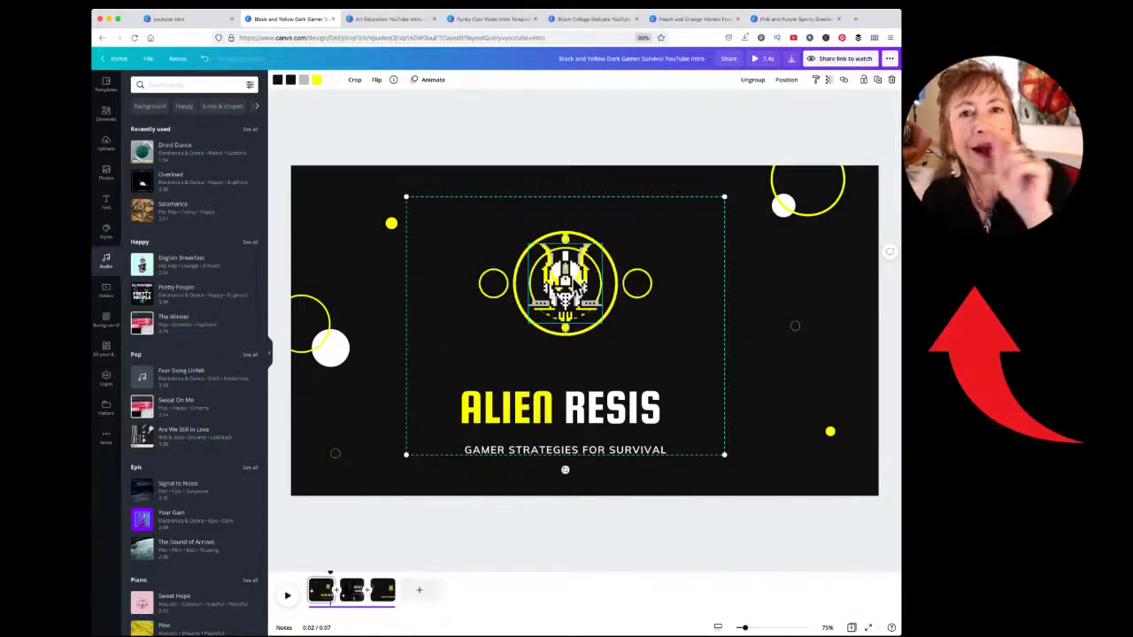
Step: Ungroup the skull logo, circles, title and tagline into separate elements and clear the selection
click(804, 4)
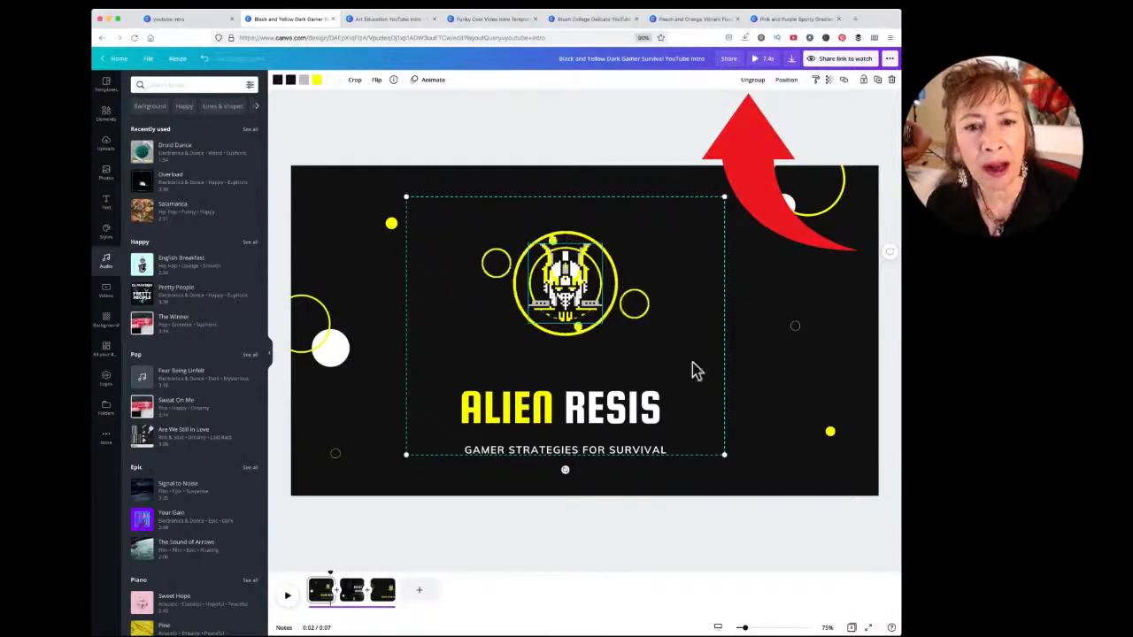
click(753, 82)
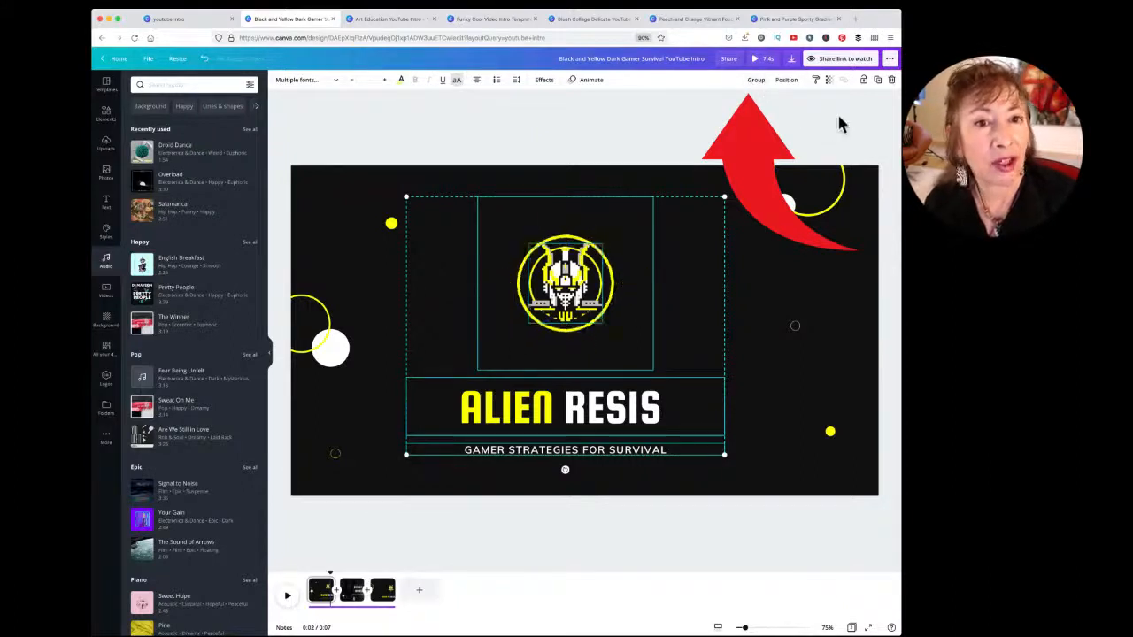
click(832, 3)
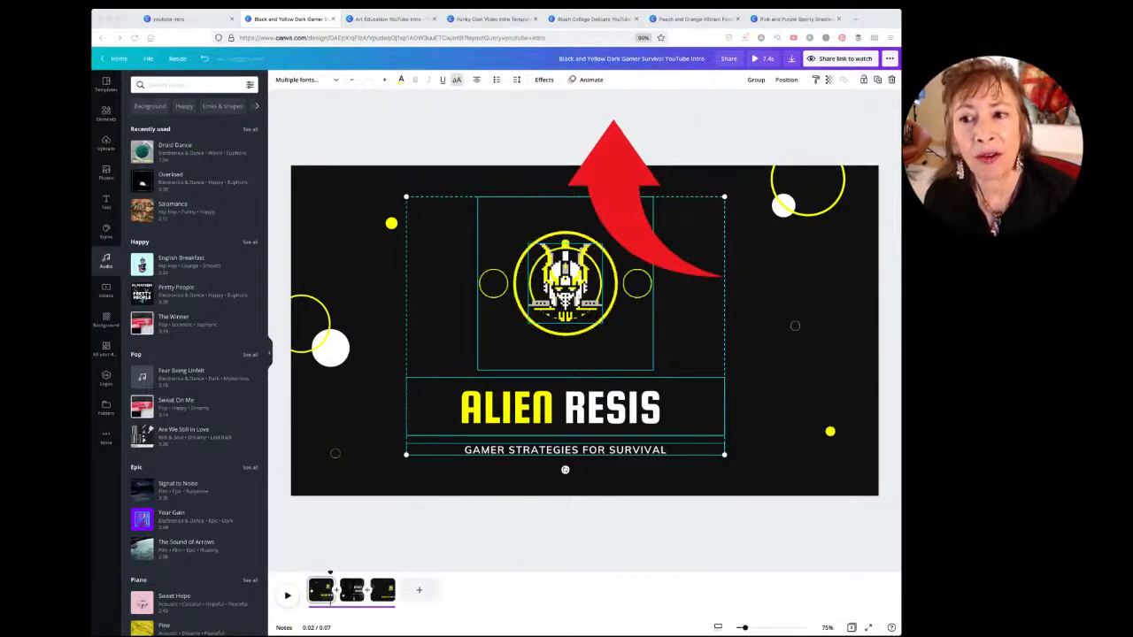
click(297, 129)
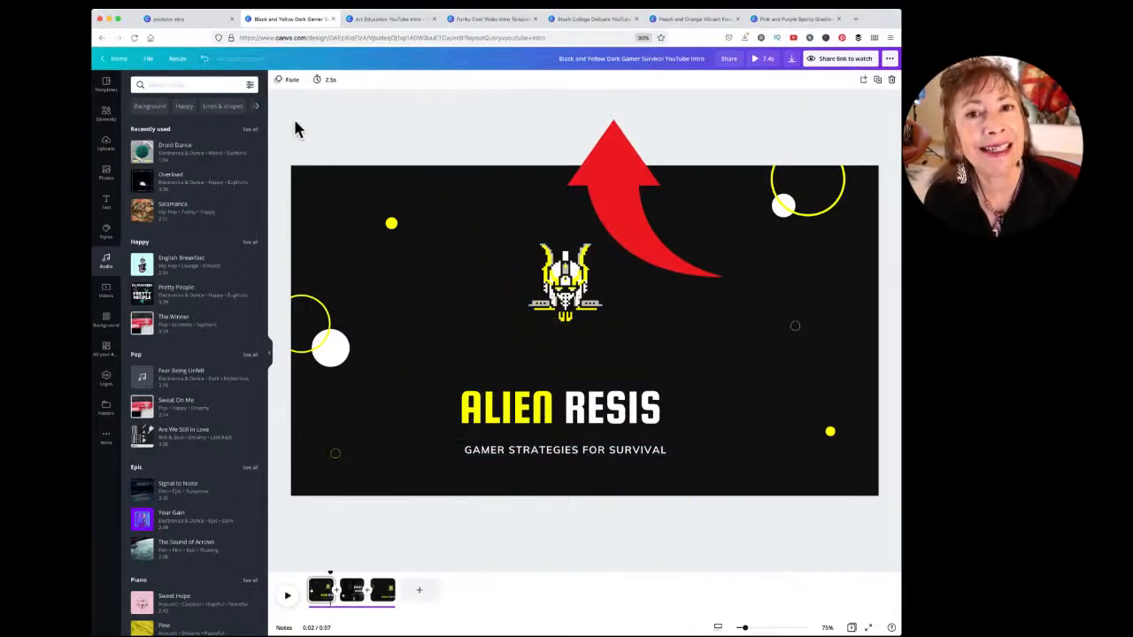
Step: Move the "ALIEN RESIS" title up under the circles and raise the "GAMER STRATEGIES FOR SURVIVAL" tagline toward it
click(568, 294)
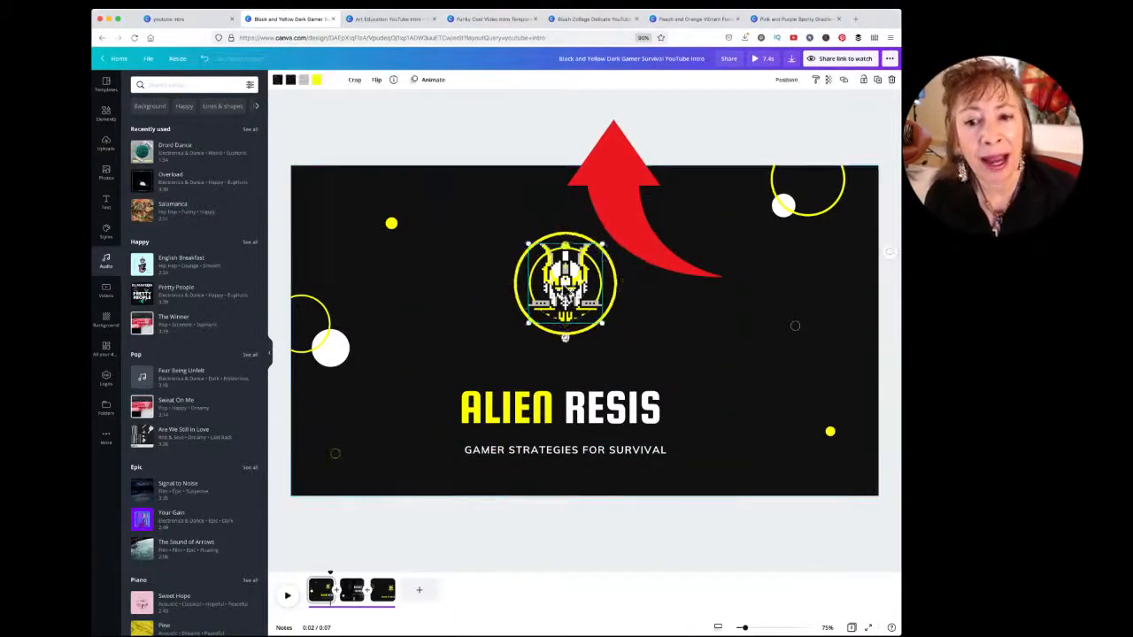
drag(570, 386, 559, 363)
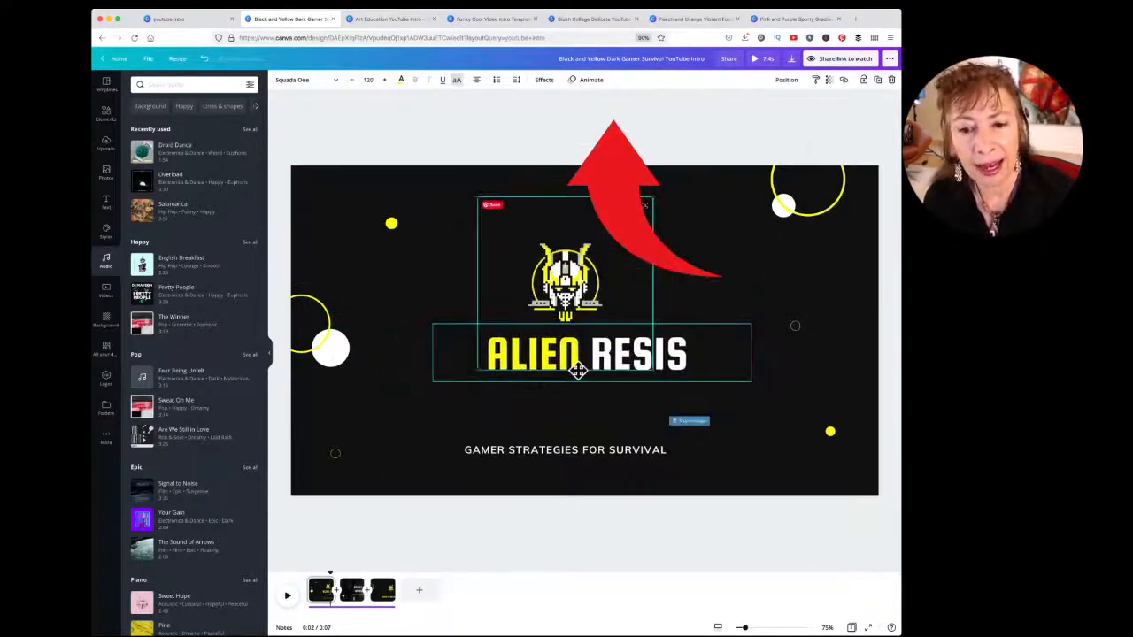
drag(536, 457, 551, 427)
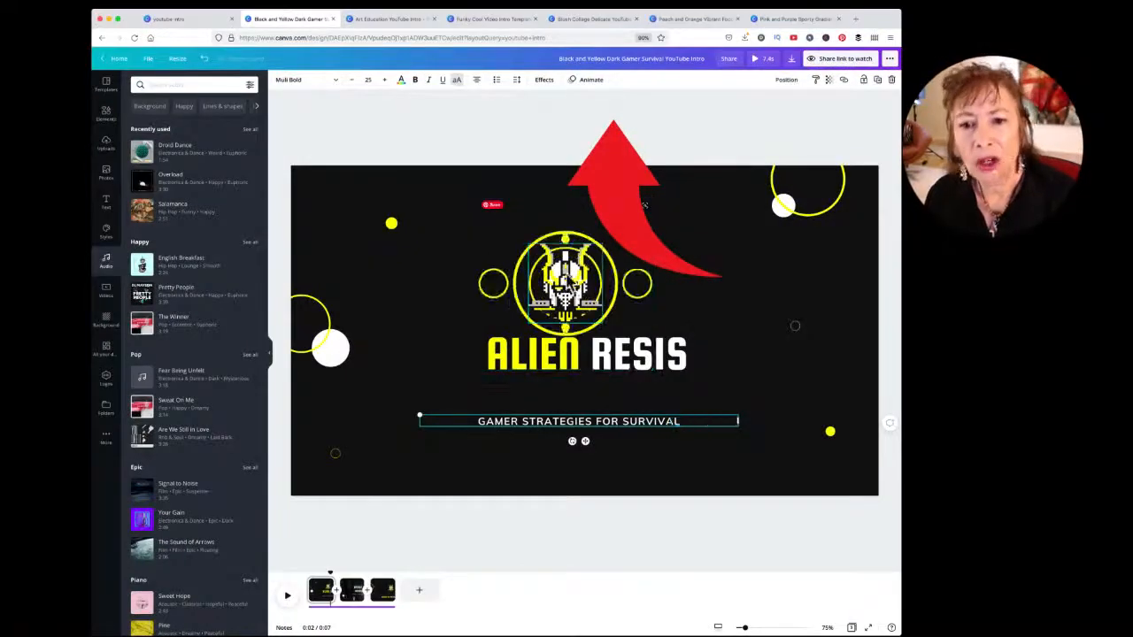
Step: Move the skull logo off the yellow circles to the empty area at their upper left
drag(566, 273, 569, 228)
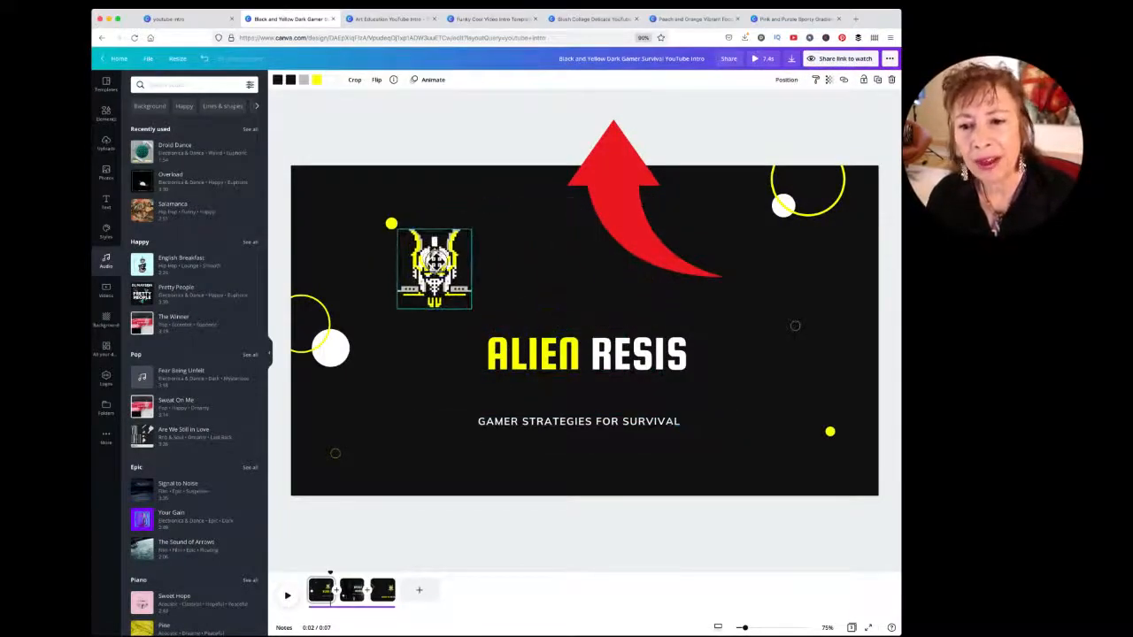
drag(431, 270, 440, 237)
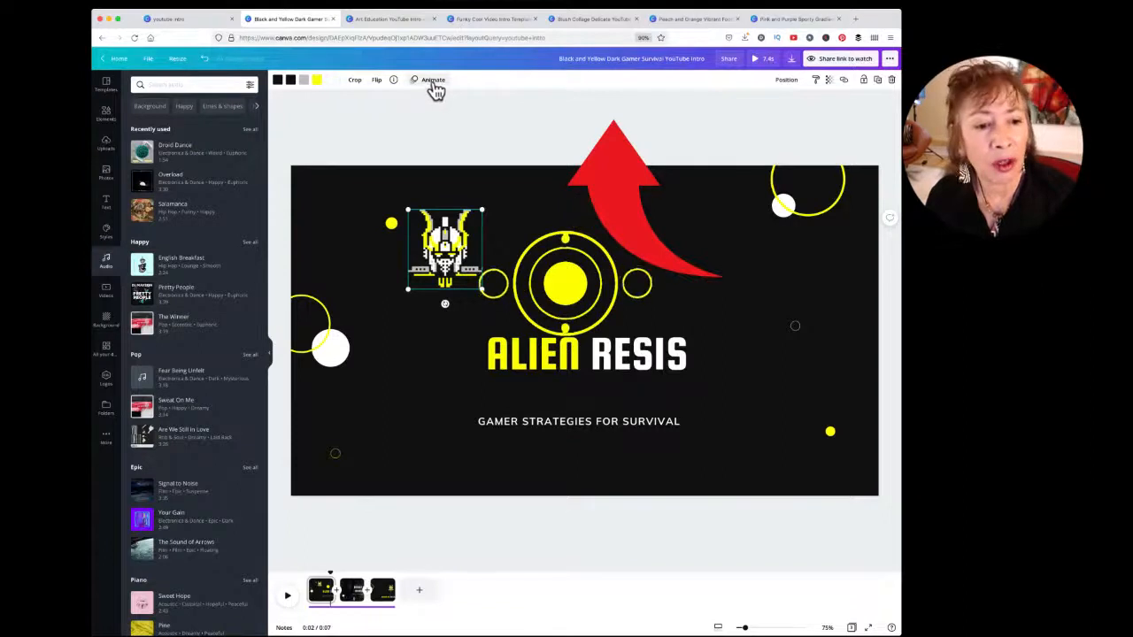
click(817, 3)
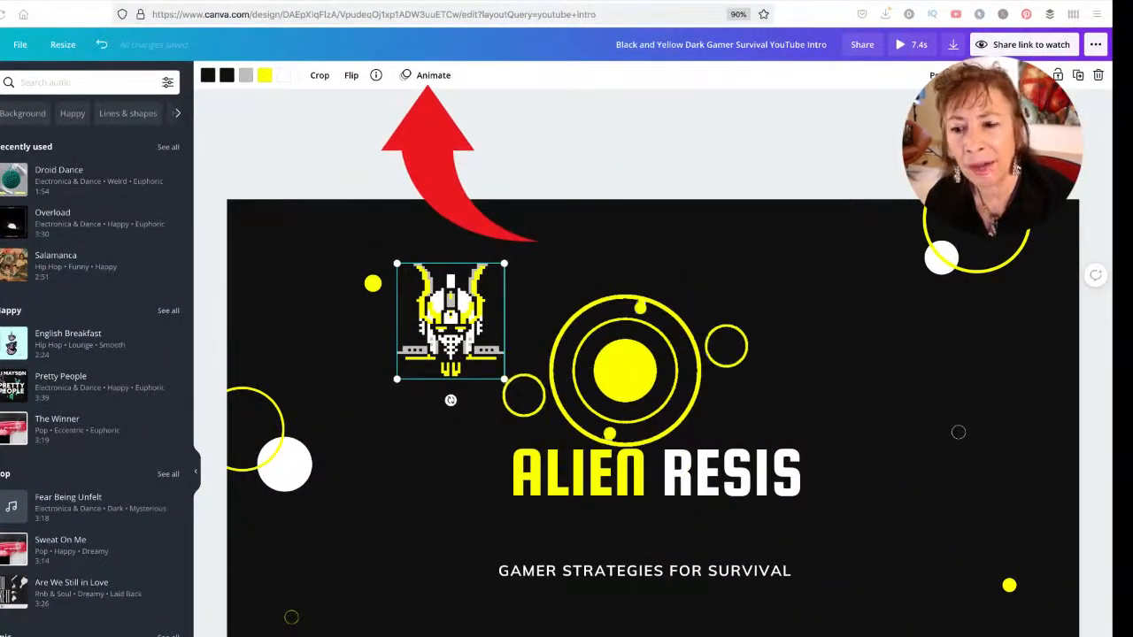
Step: Try the Breathe, Fade, Pan, Rise, Tumble, Drift, Stomp, Tectonic, Baseline, Pop, Neon and Scrapbook element animations on the skull logo
click(429, 78)
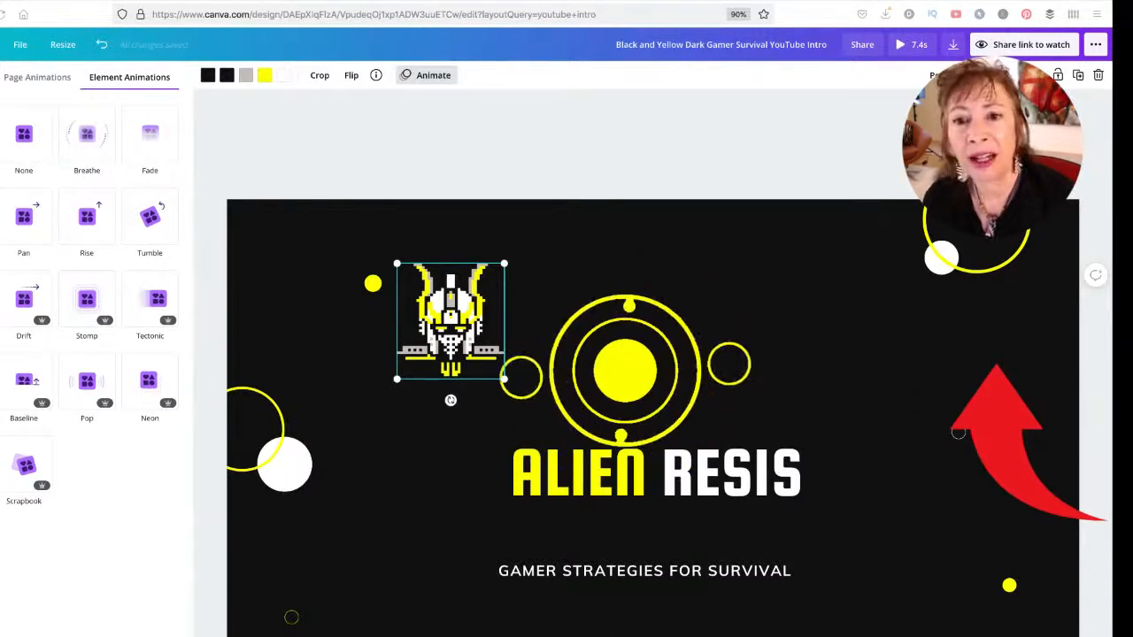
click(85, 149)
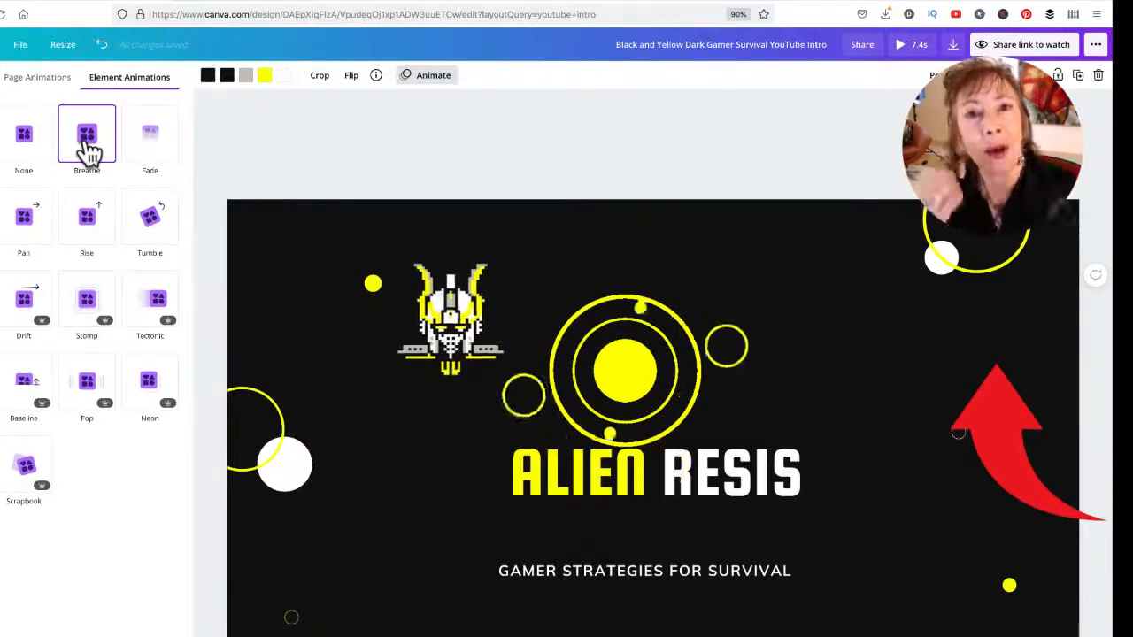
click(141, 155)
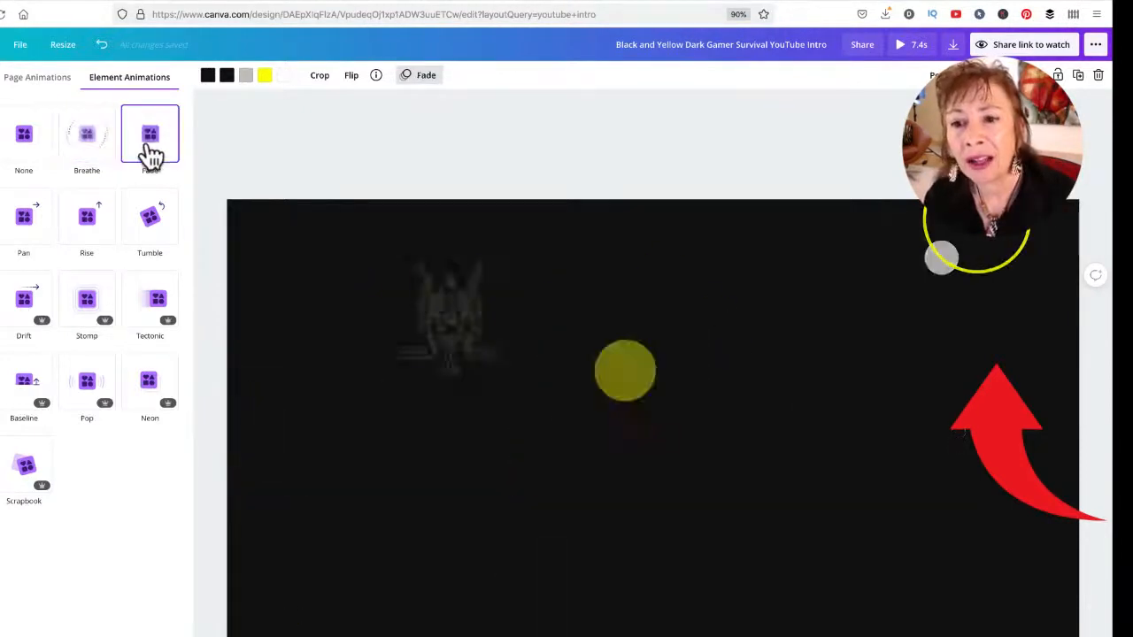
click(26, 234)
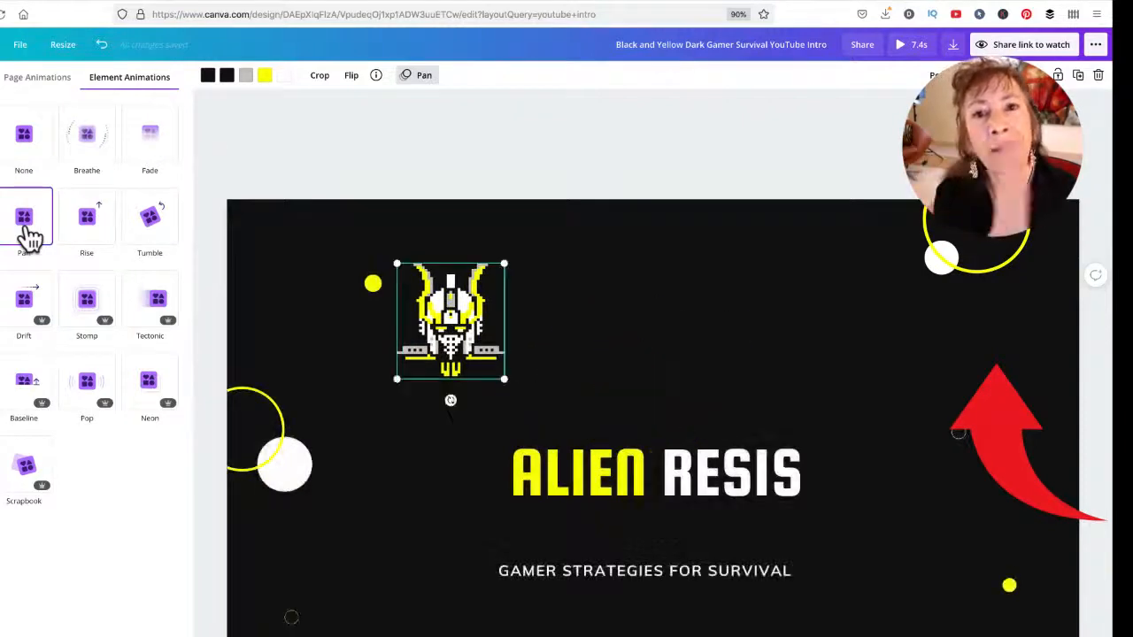
click(89, 237)
click(152, 235)
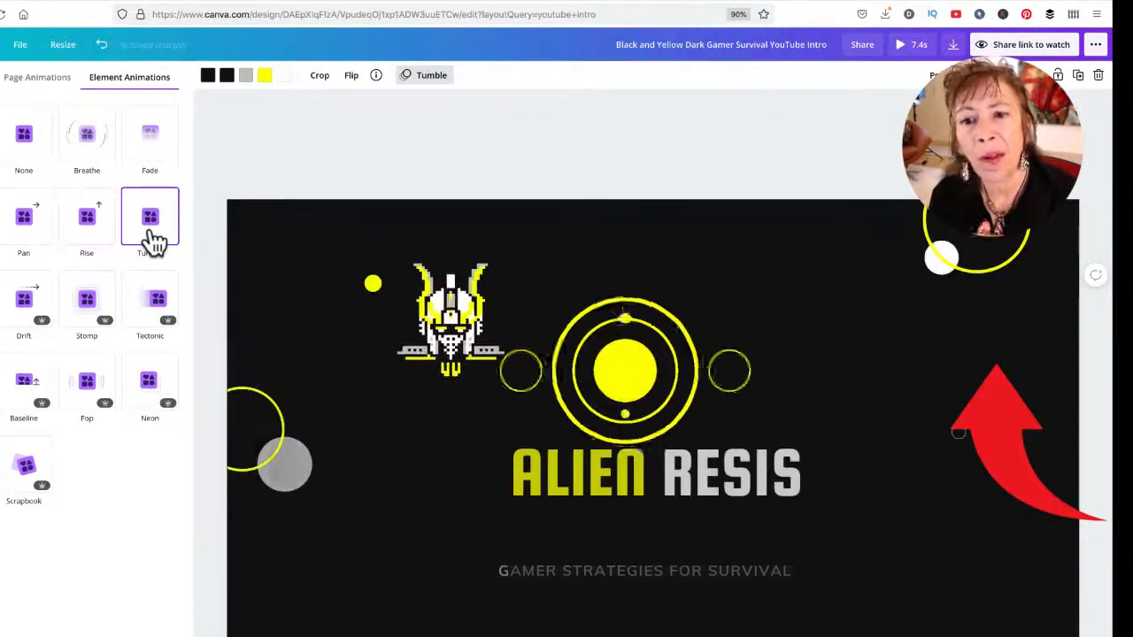
click(21, 302)
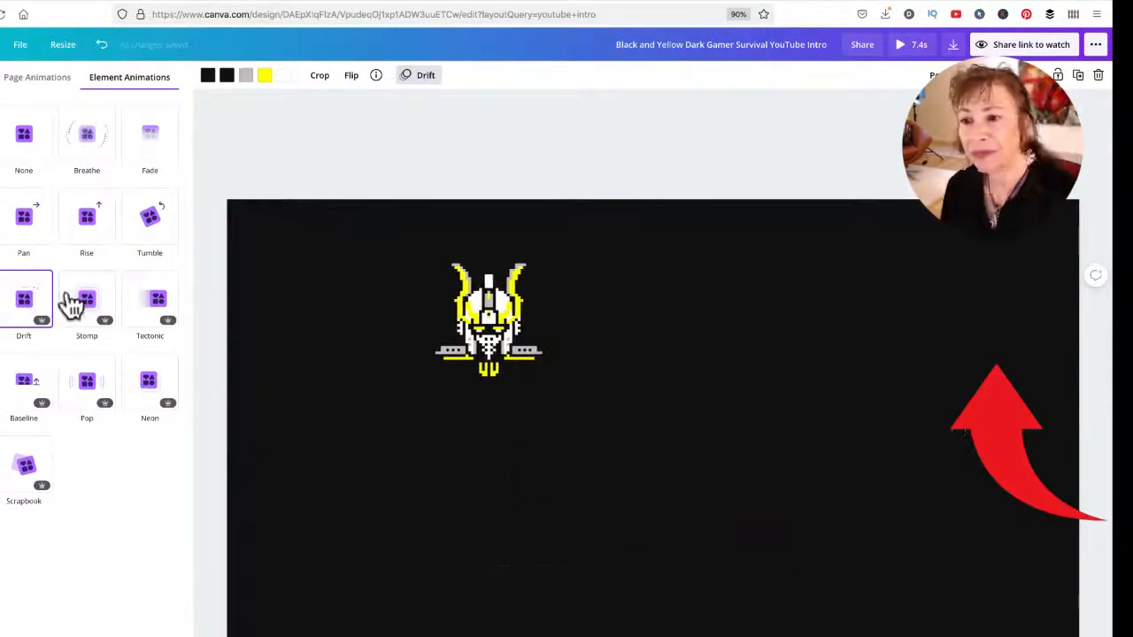
click(93, 305)
click(145, 299)
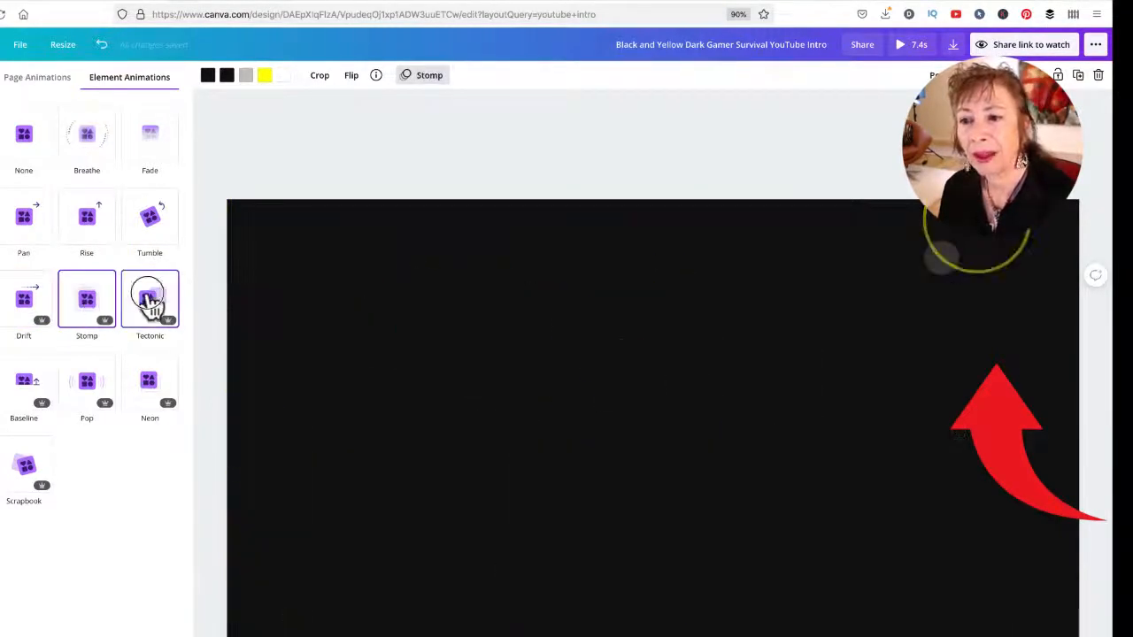
click(26, 388)
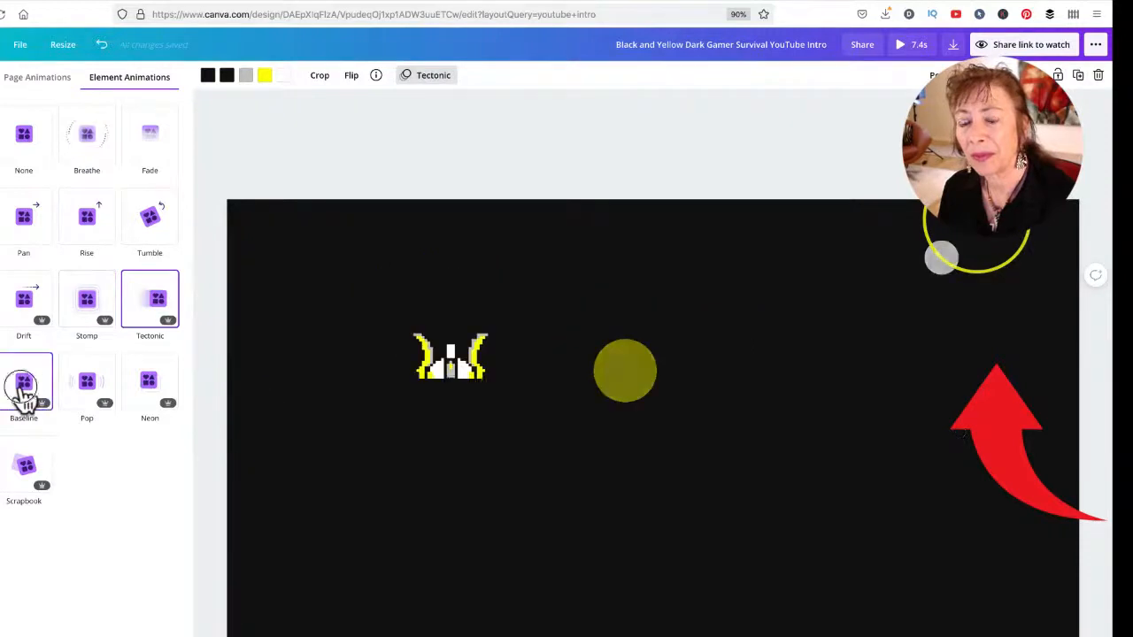
click(86, 388)
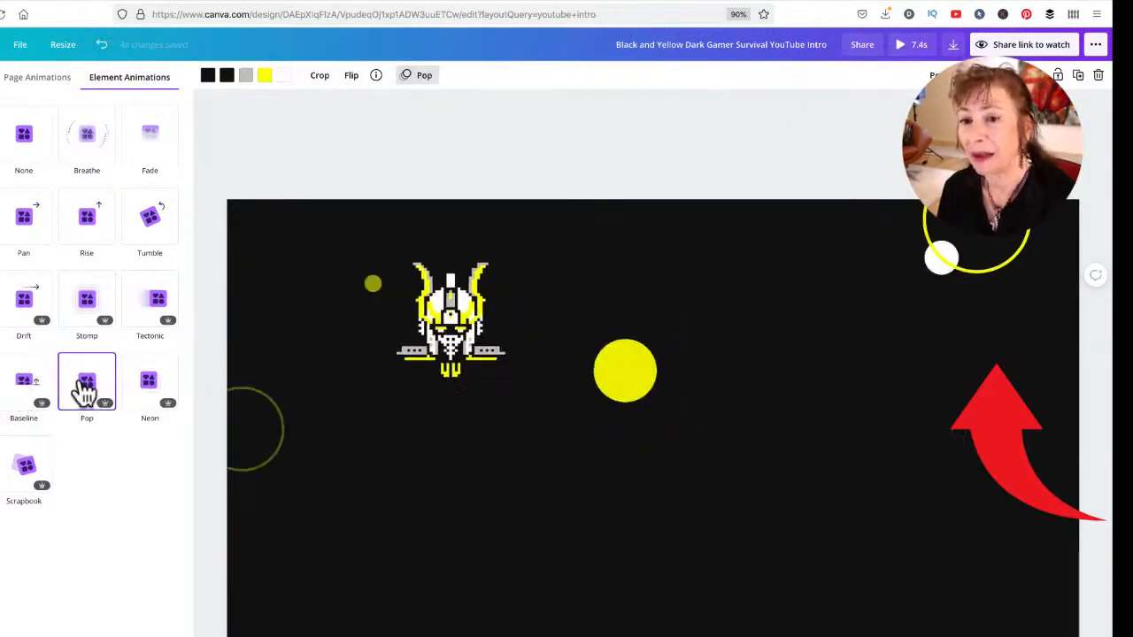
click(144, 389)
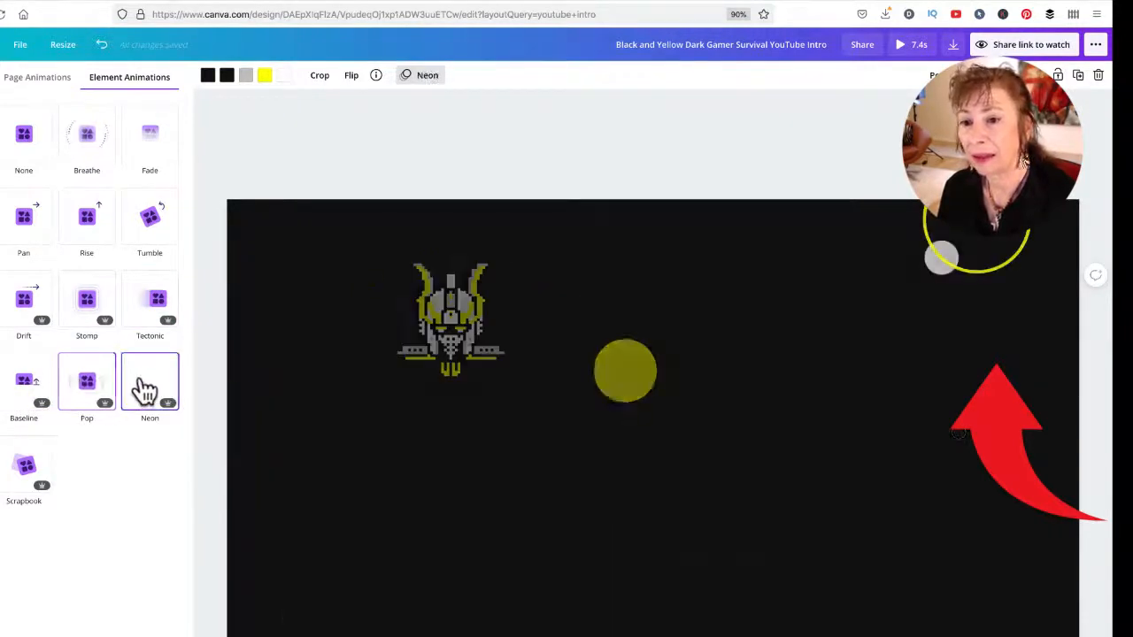
click(23, 469)
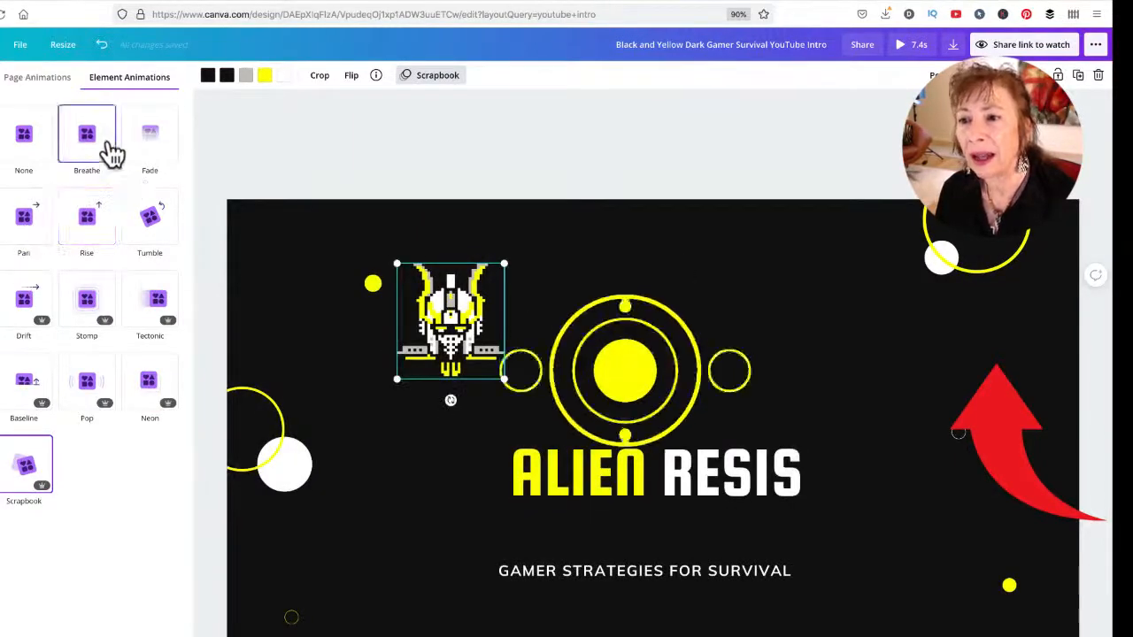
Step: Apply the Tumble animation to the skull logo, and shift the logo and the orbiting circles graphic slightly upward
click(147, 224)
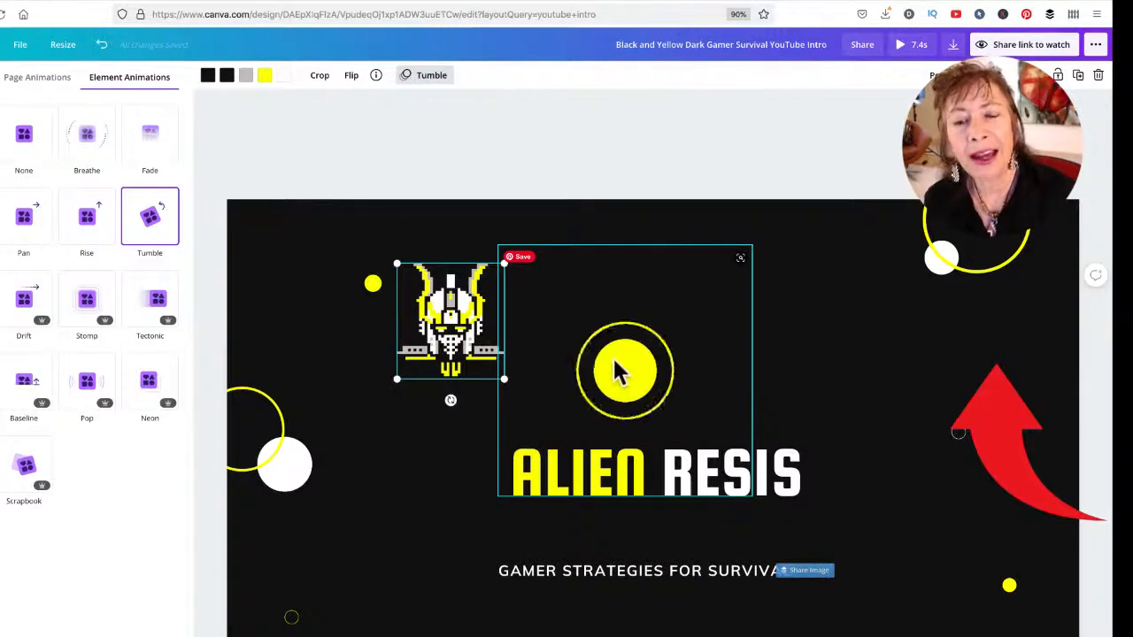
drag(298, 257, 450, 325)
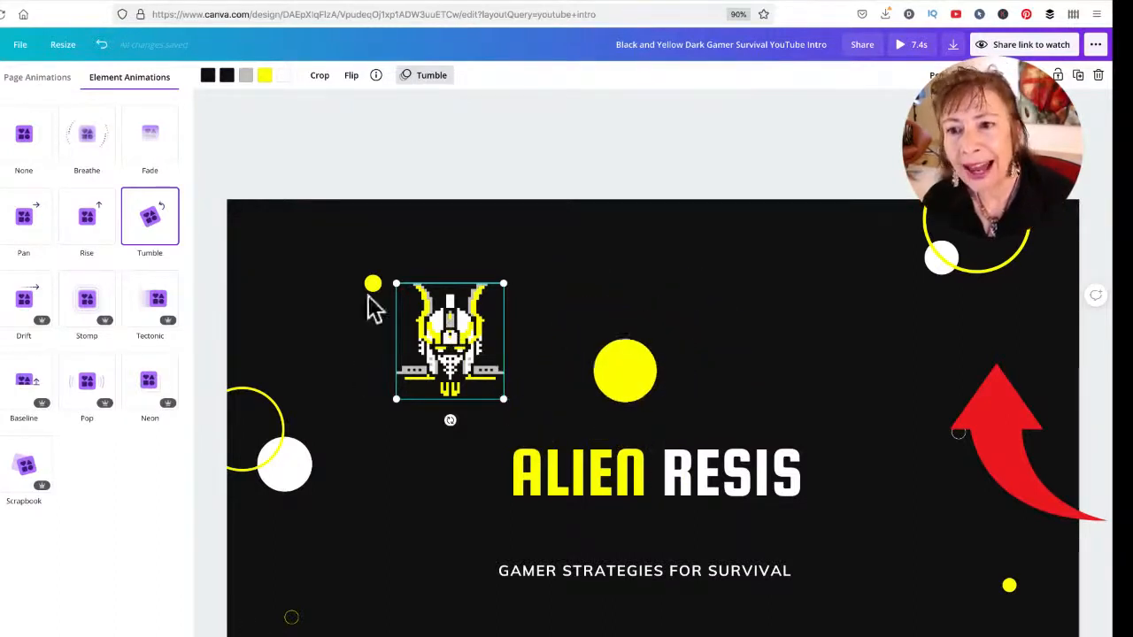
drag(437, 362, 455, 312)
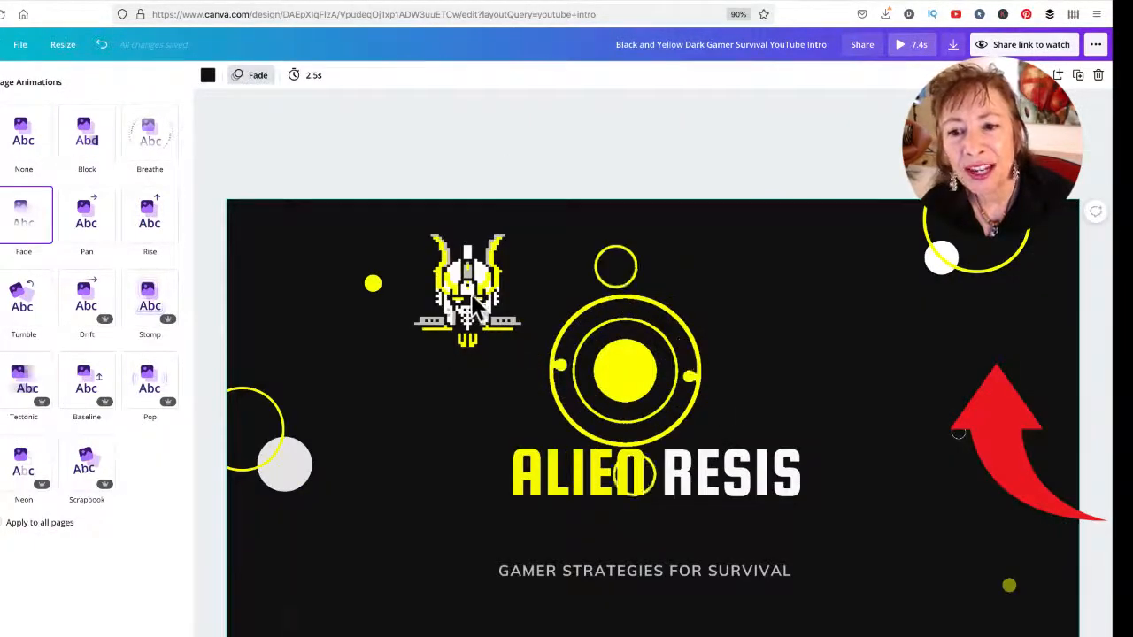
click(416, 302)
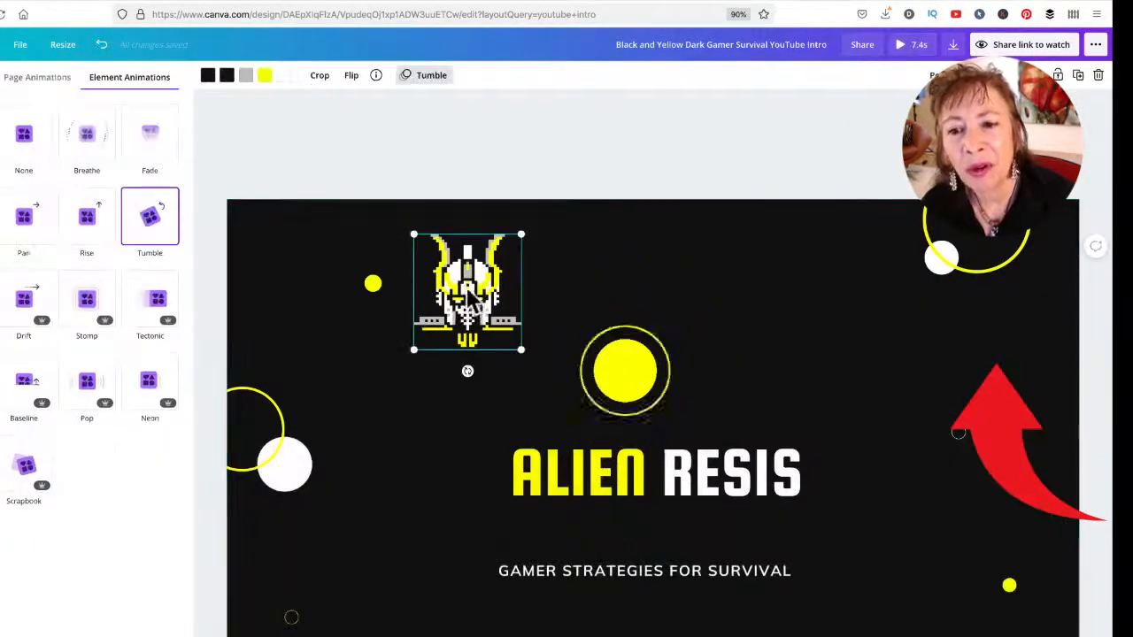
drag(623, 367, 628, 342)
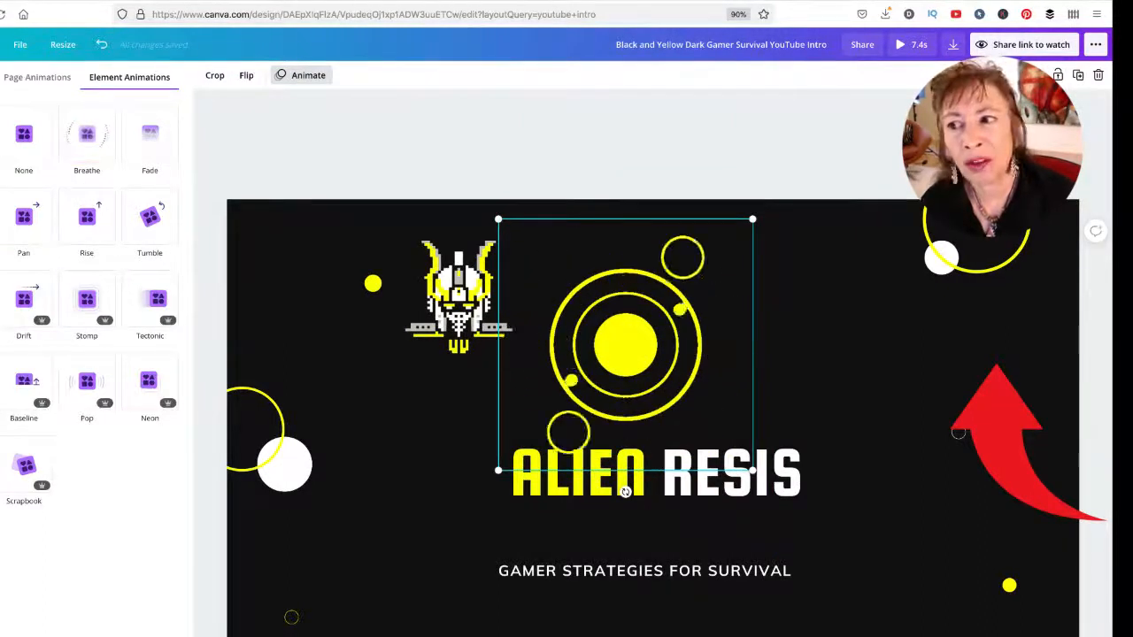
Step: Search the design elements for "animated circles yellow" and limit the results to graphics
click(0, 125)
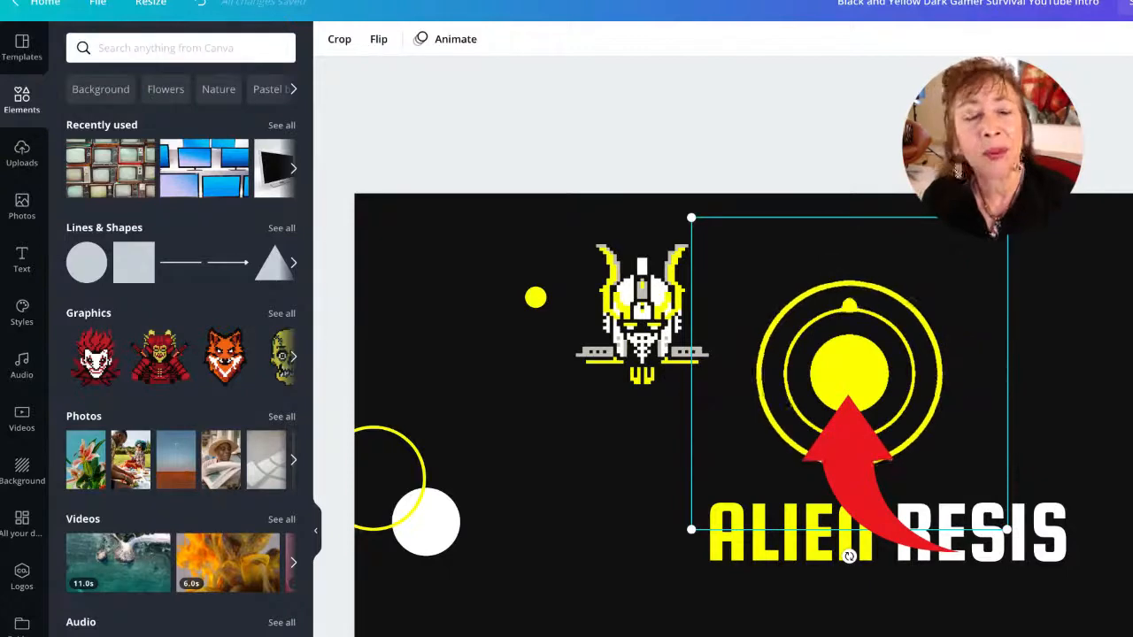
click(159, 53)
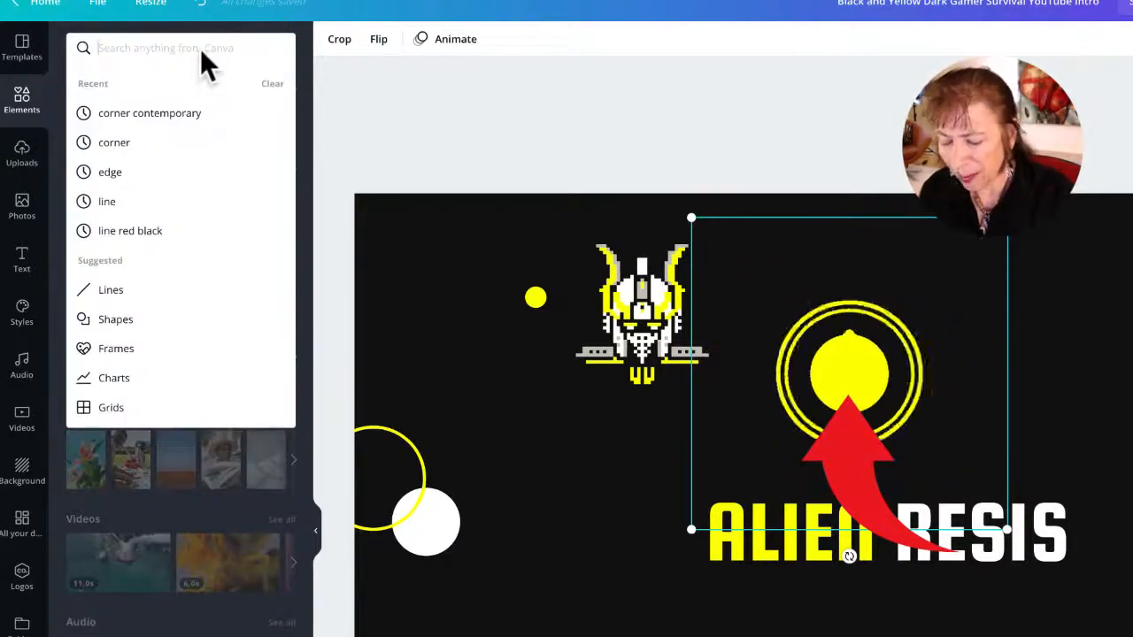
text(animate)
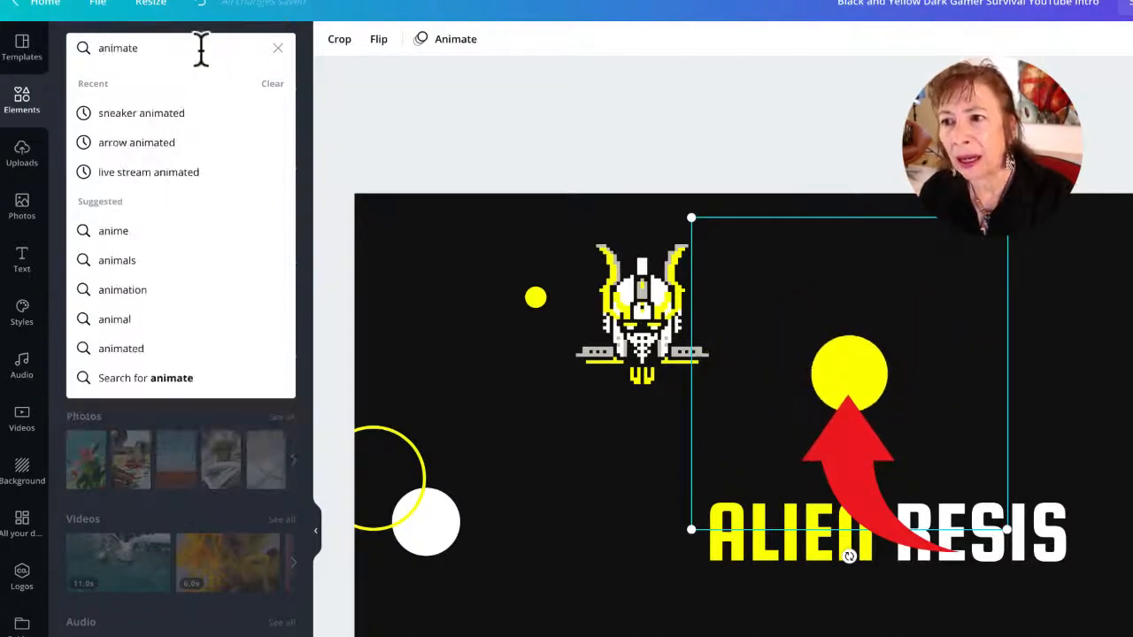
text(d circles)
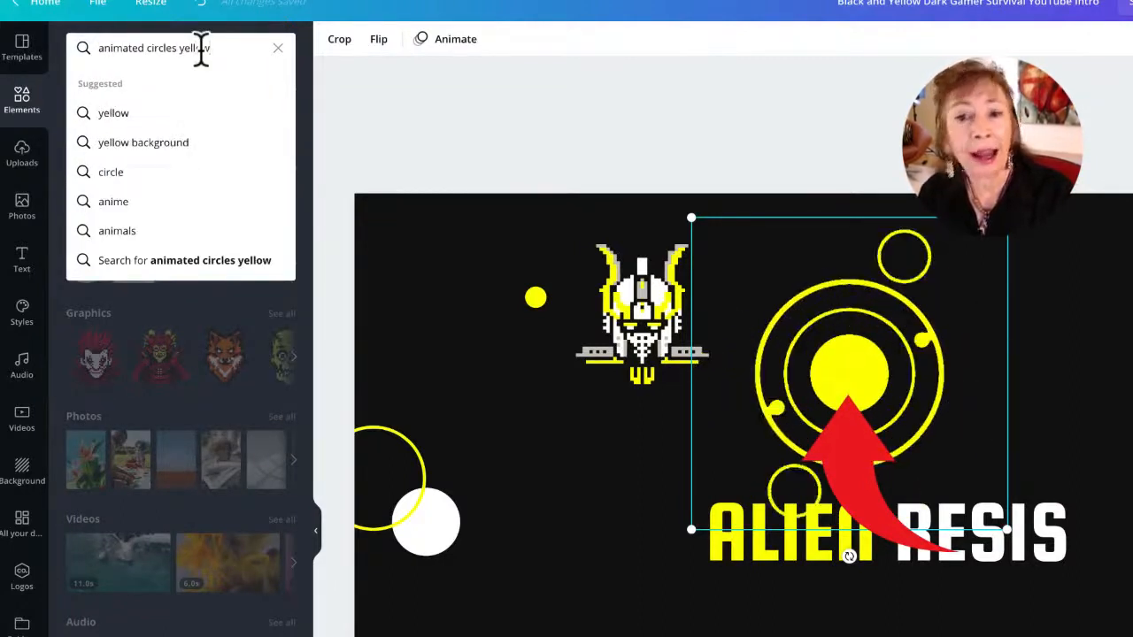
text( yellow)
key(Return)
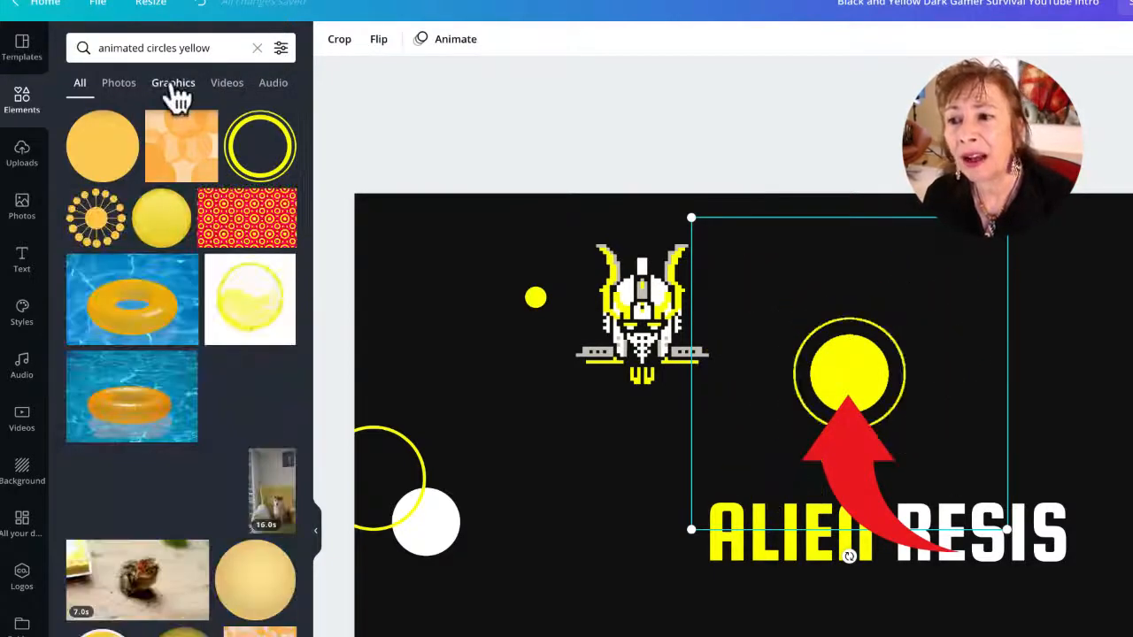
click(174, 88)
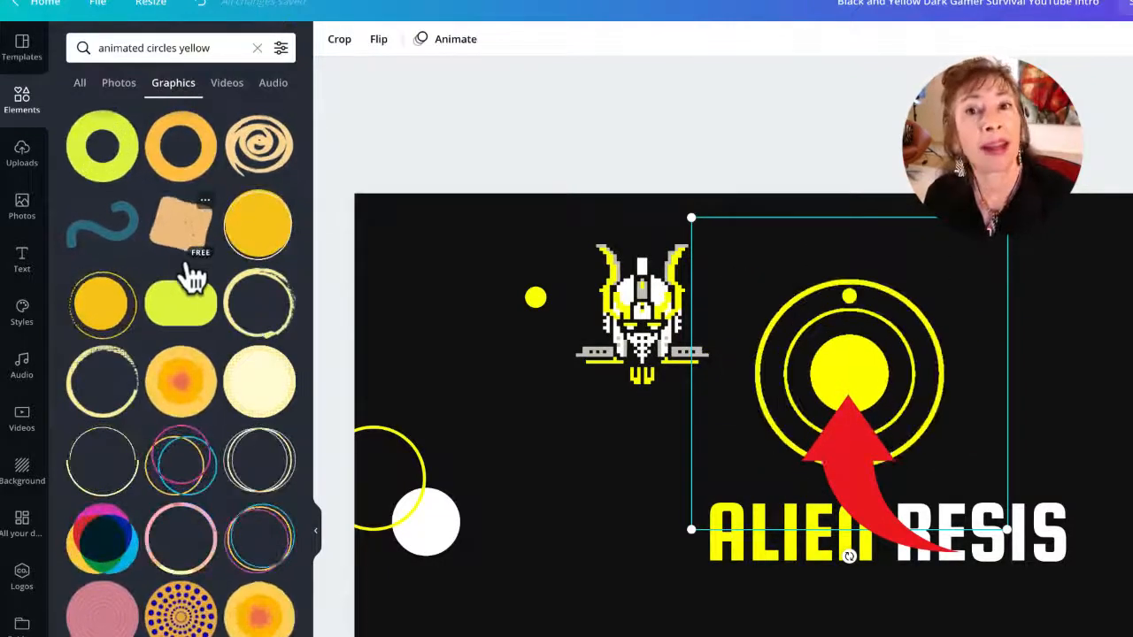
Step: Browse the yellow circle results, and search for "animated circles different sizes yellow" limited to graphics
scroll(190, 279, down, 10)
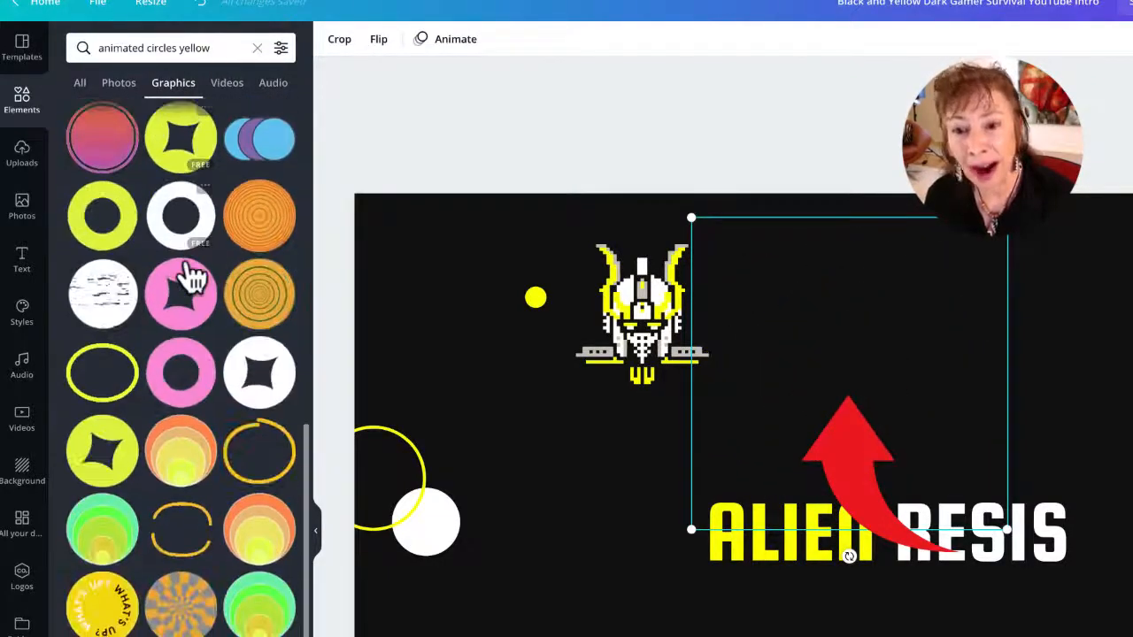
scroll(190, 279, down, 3)
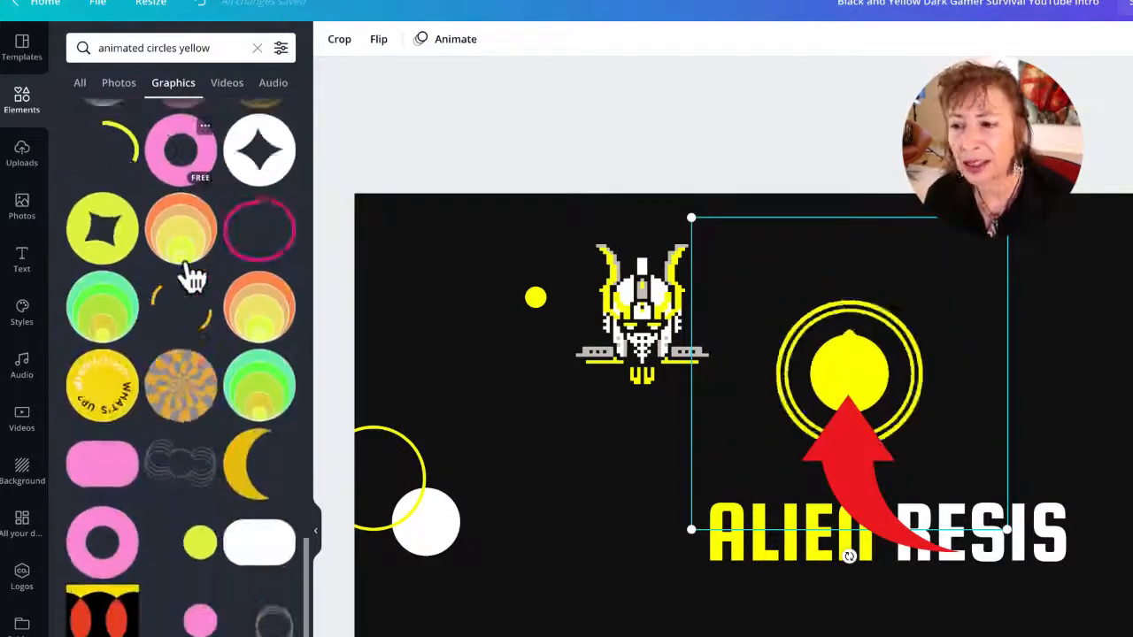
click(176, 48)
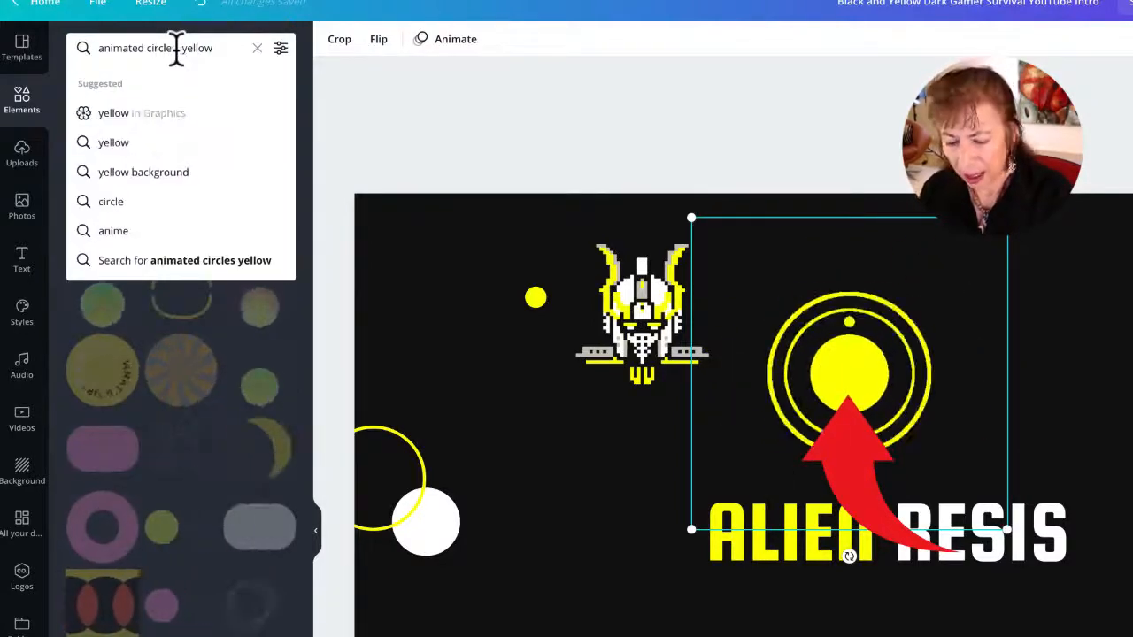
text(different s)
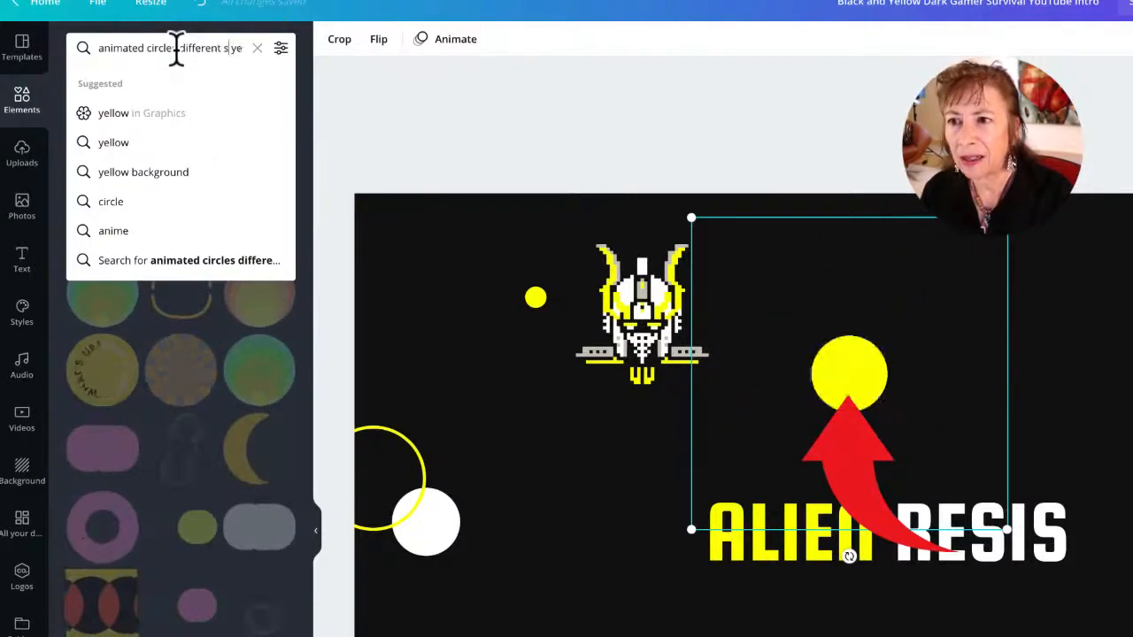
text(izes)
key(Return)
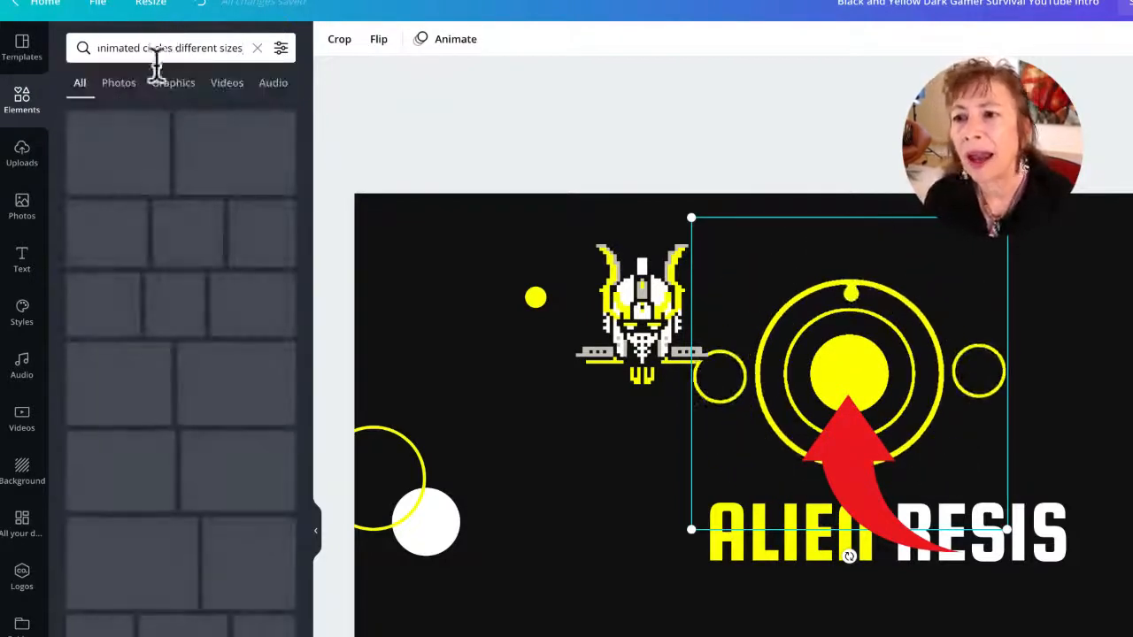
click(169, 88)
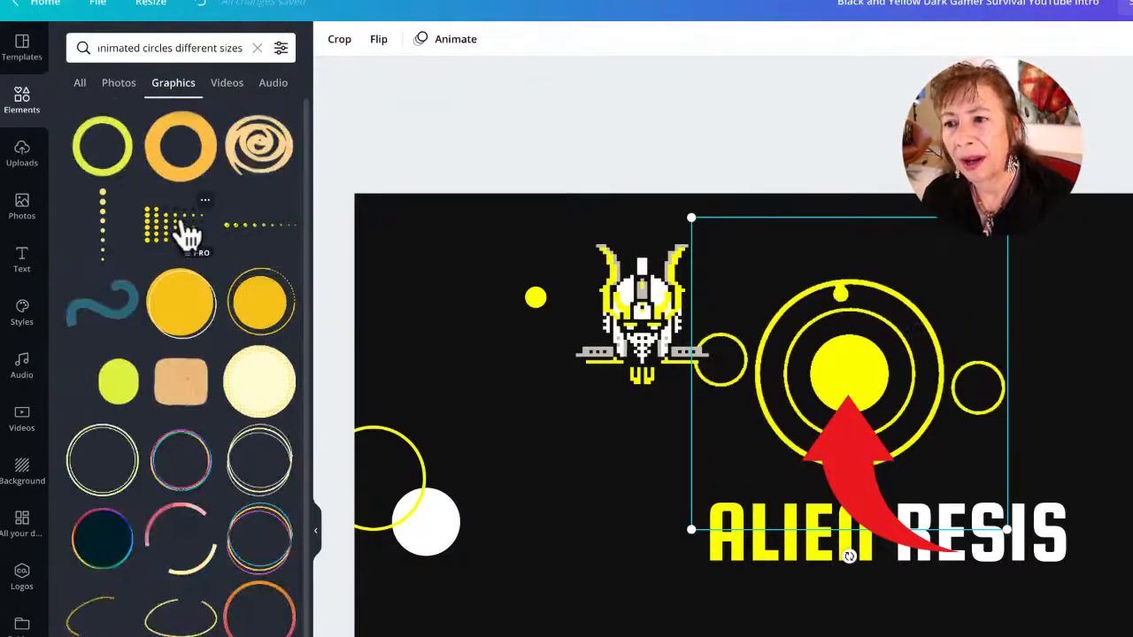
Step: Look through the graphics results for animated yellow circles in different sizes
scroll(186, 235, down, 10)
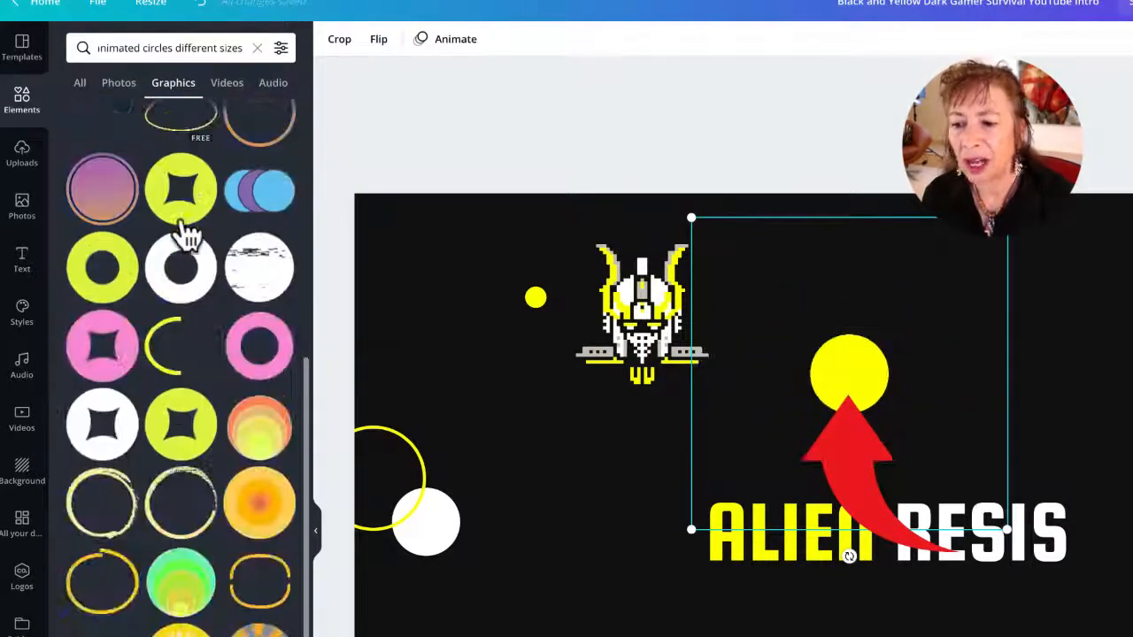
scroll(186, 235, down, 10)
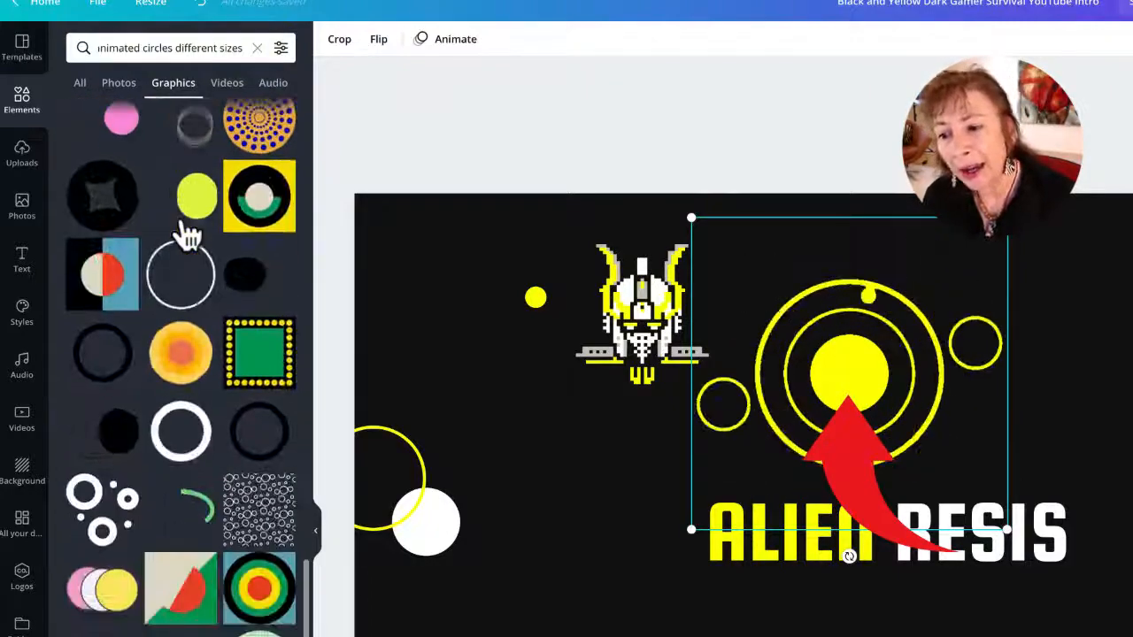
scroll(186, 234, down, 4)
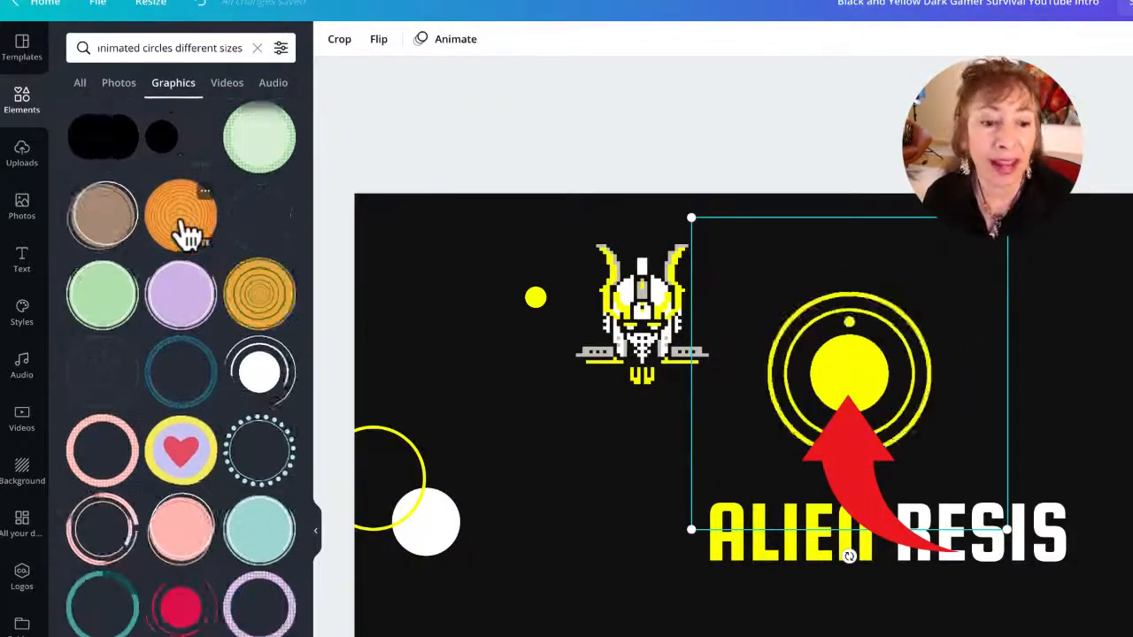
scroll(184, 235, down, 10)
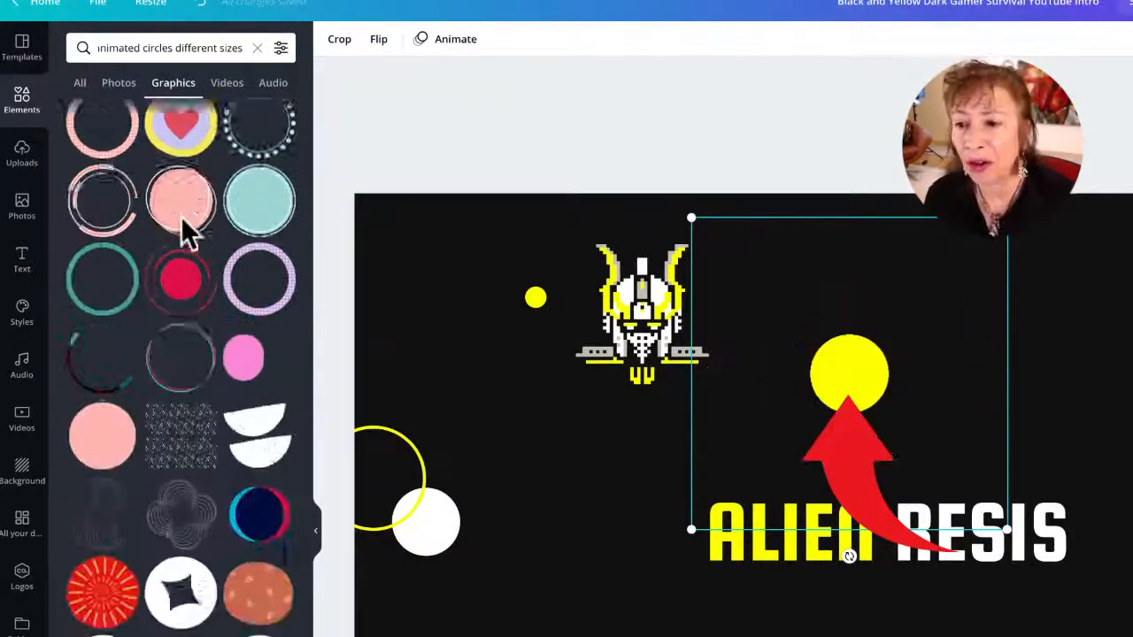
scroll(187, 235, down, 5)
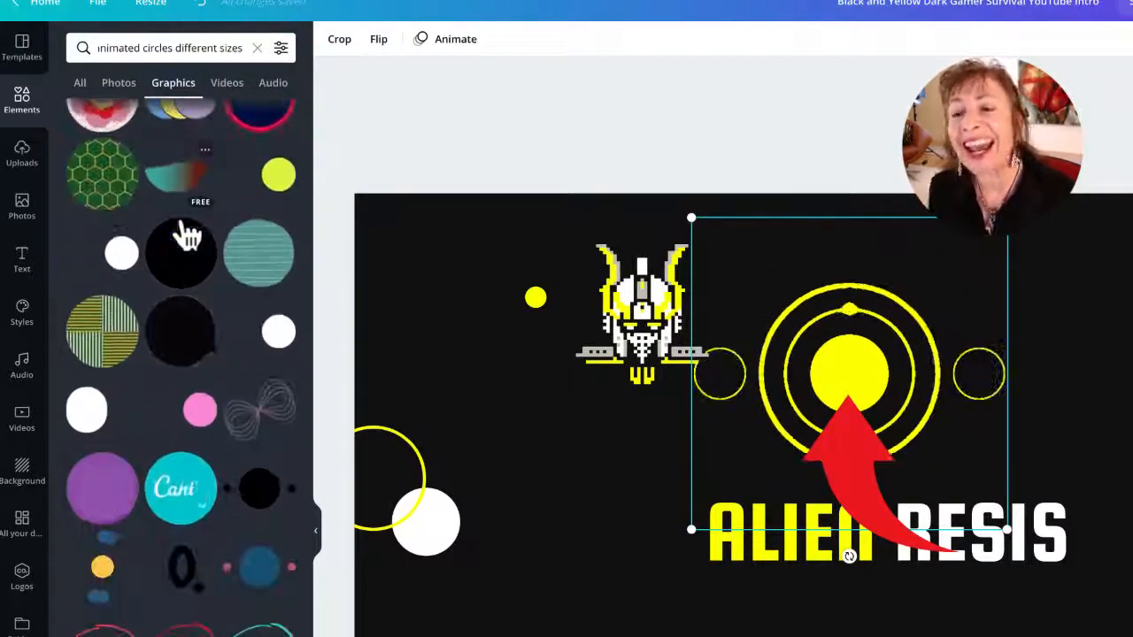
scroll(188, 234, down, 4)
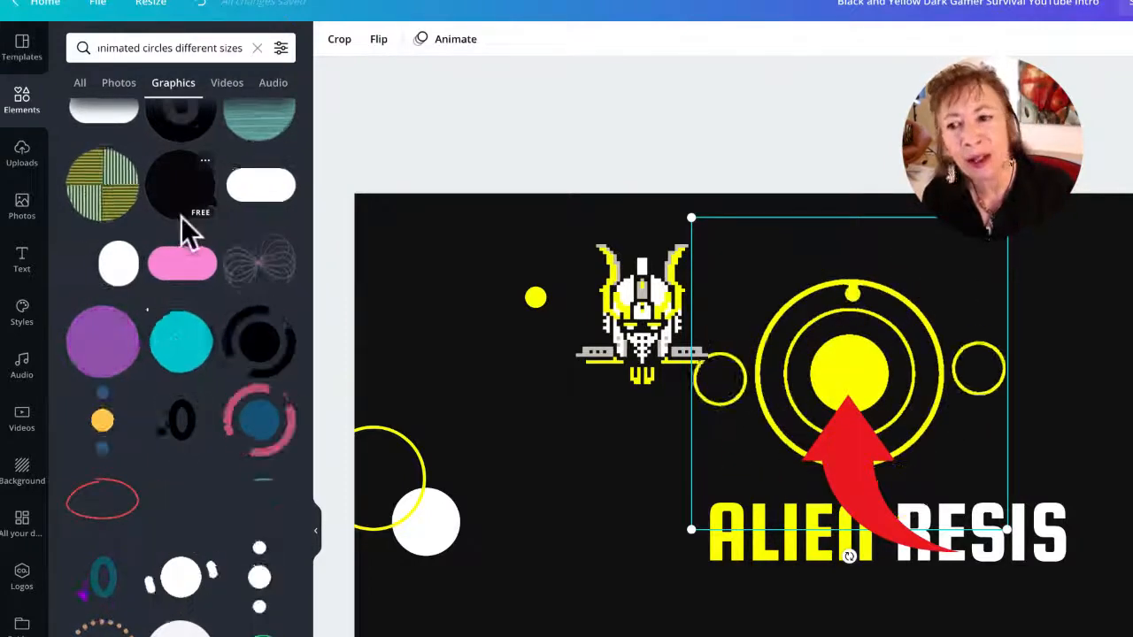
scroll(207, 324, down, 3)
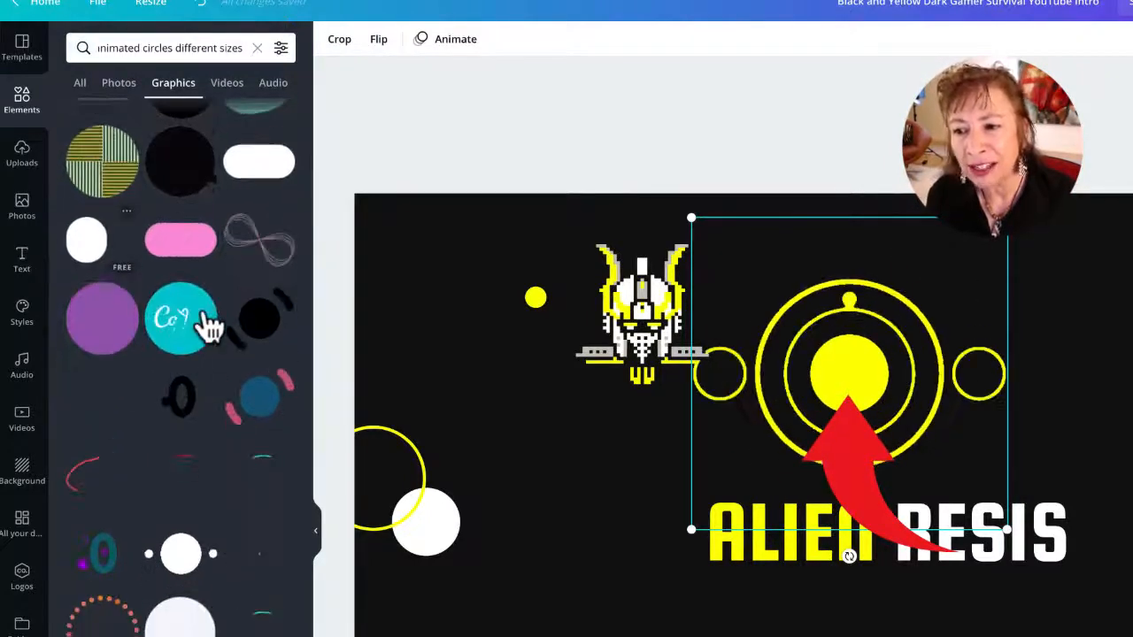
scroll(186, 469, down, 10)
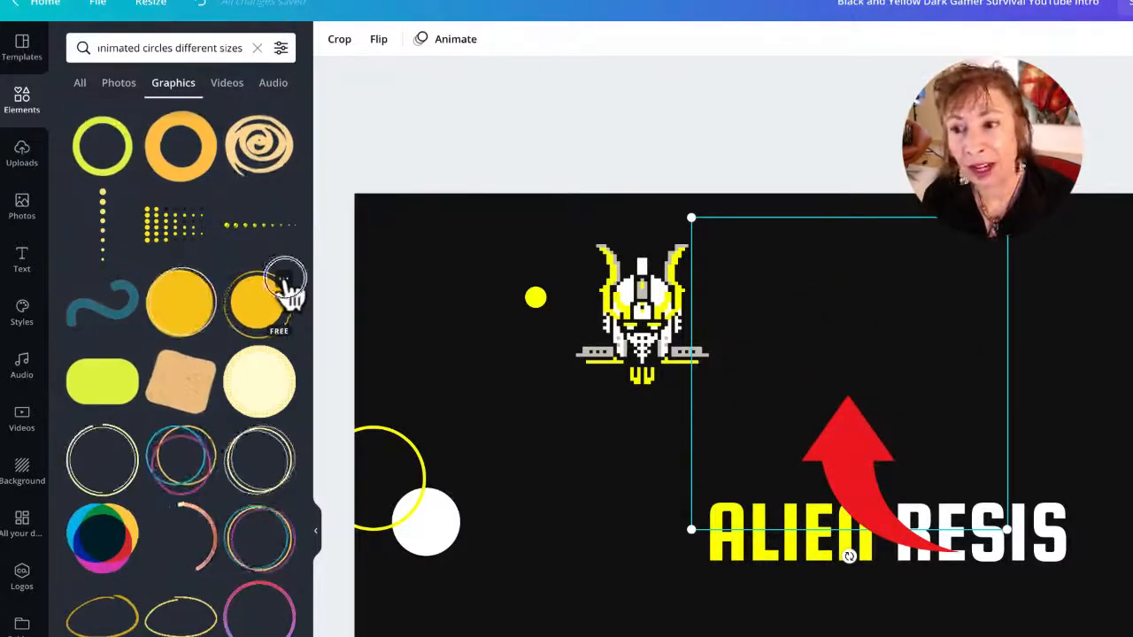
Step: View the details of the dotted-ring yellow circle sticker and its licence information, and close the licence window
click(284, 279)
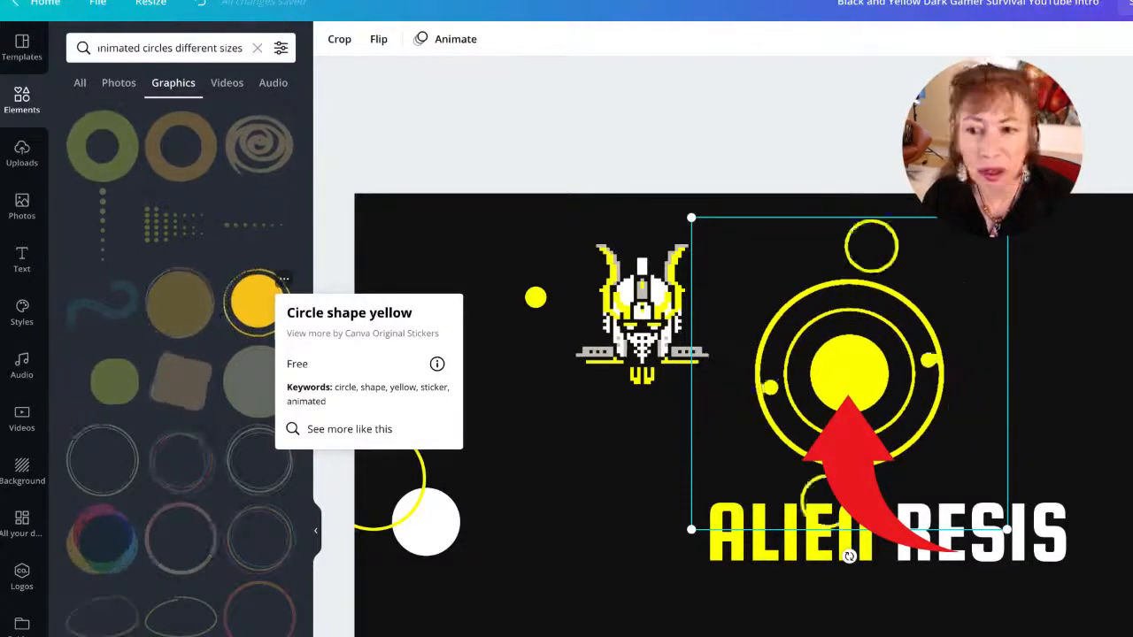
click(249, 277)
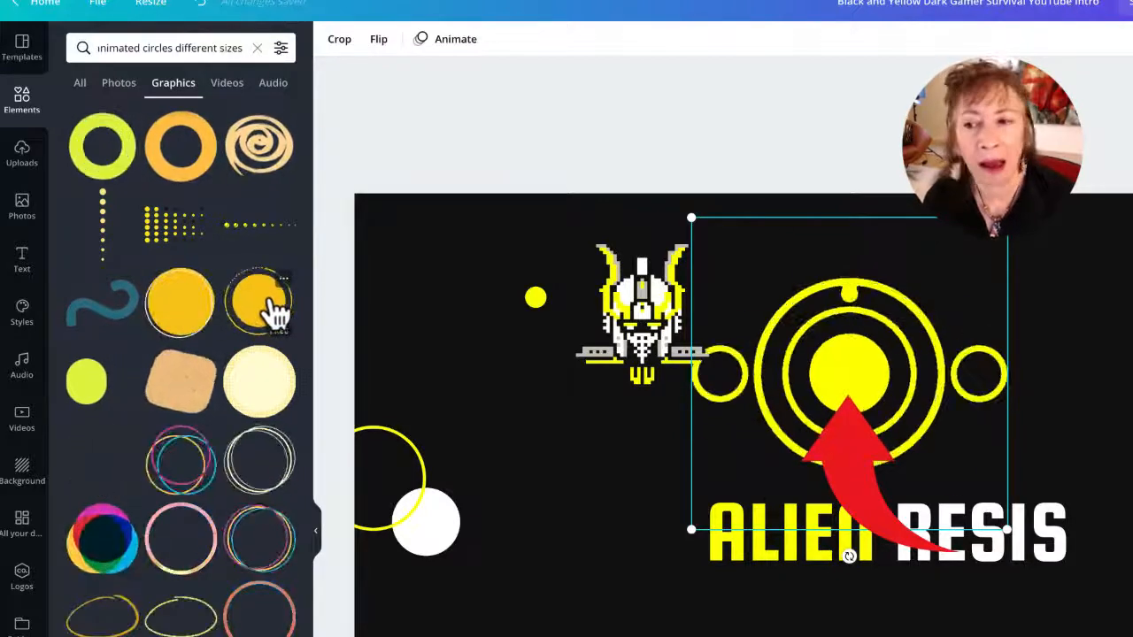
click(284, 281)
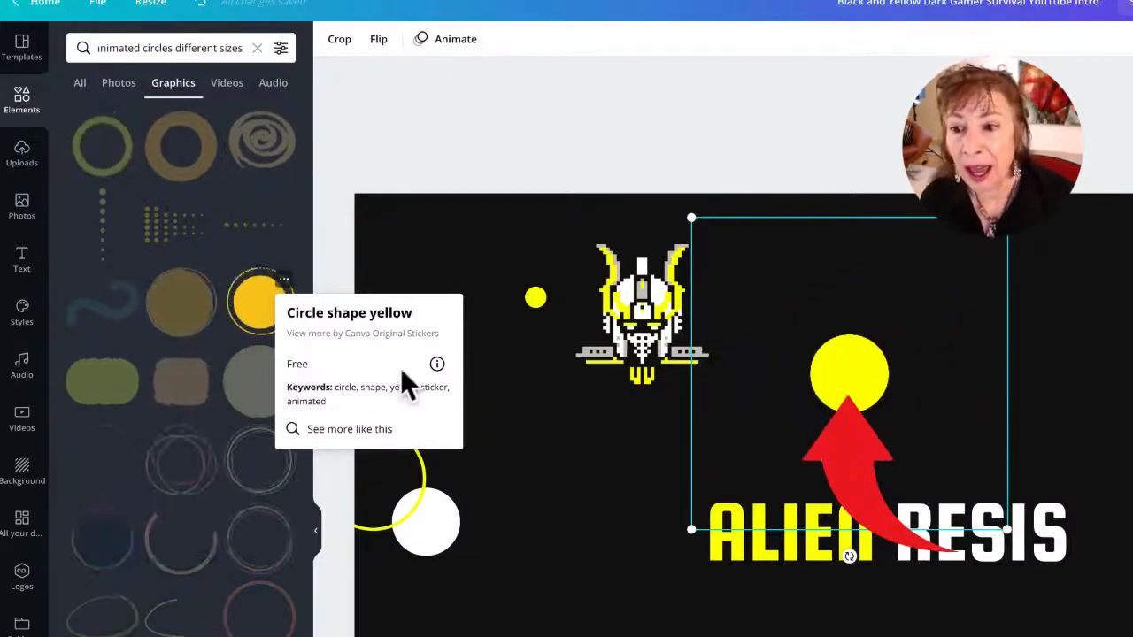
click(437, 364)
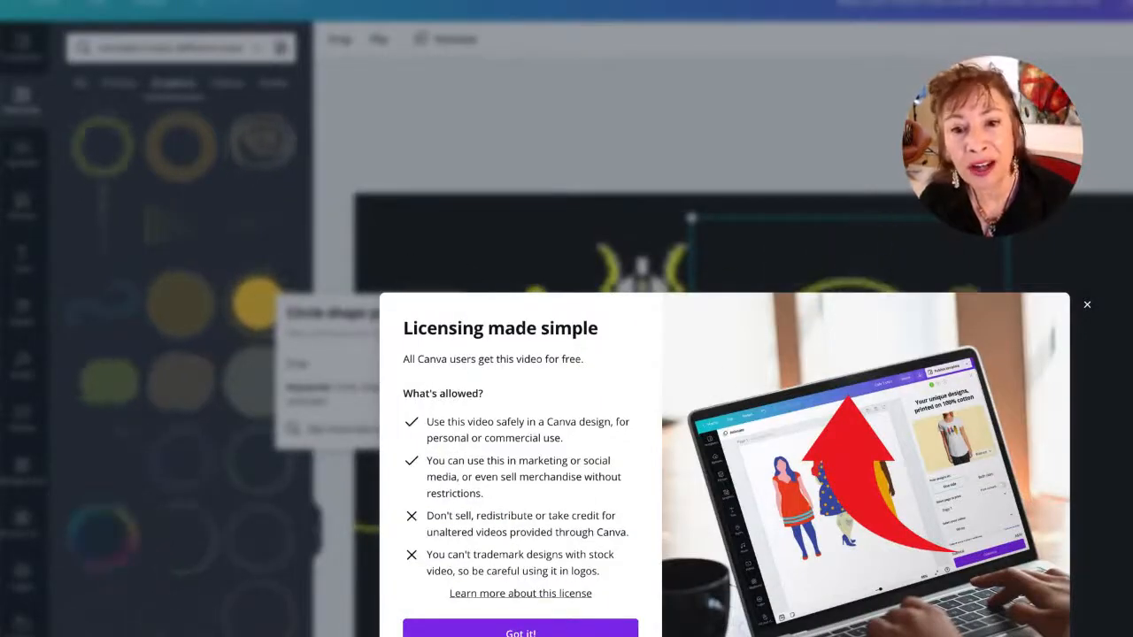
click(1087, 304)
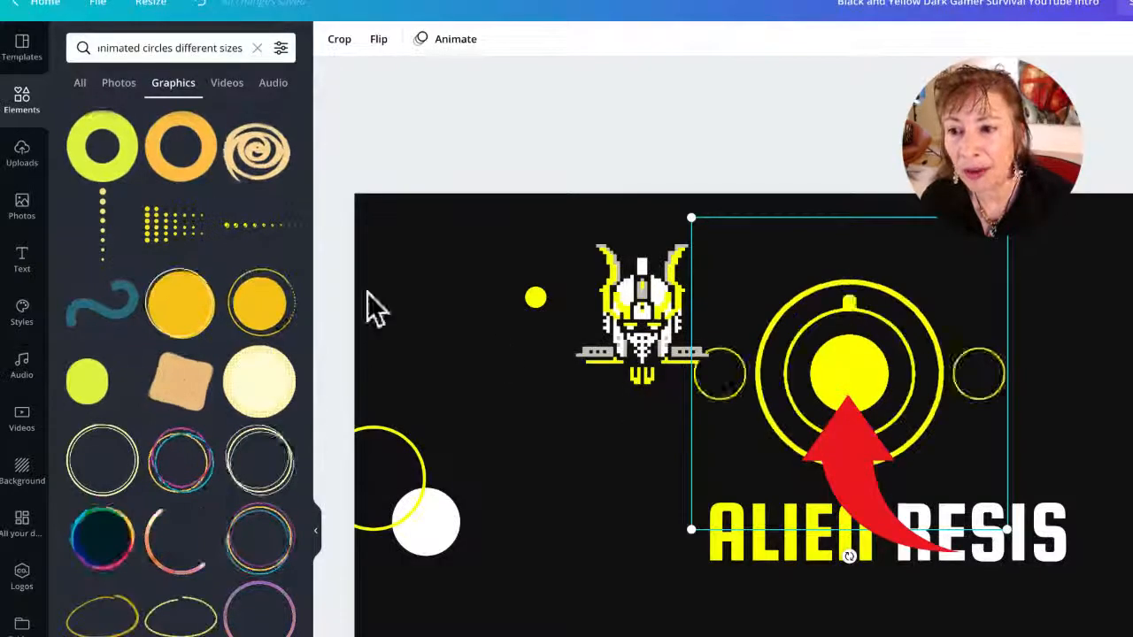
Step: Show graphics similar to the dotted-ring yellow circle sticker, and return to the search results
click(283, 278)
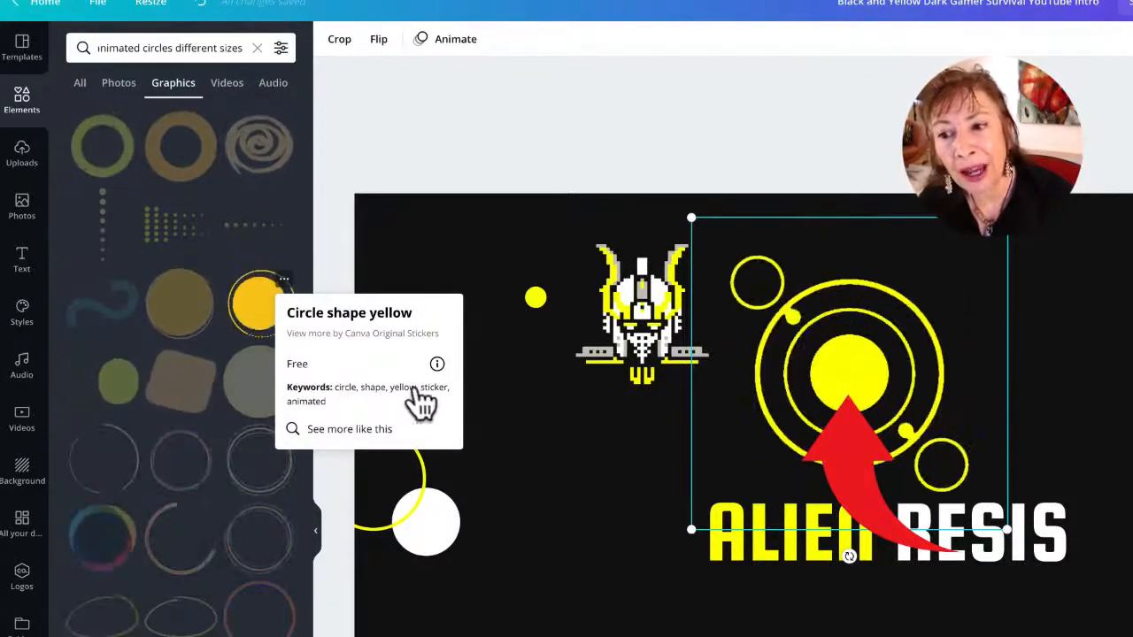
click(336, 428)
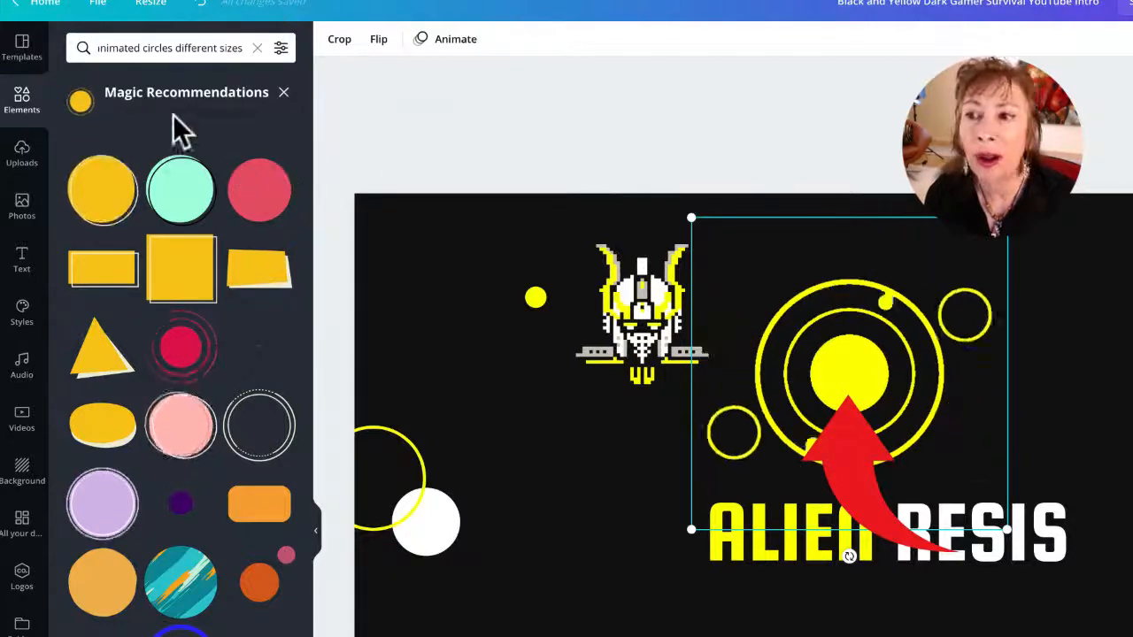
click(283, 93)
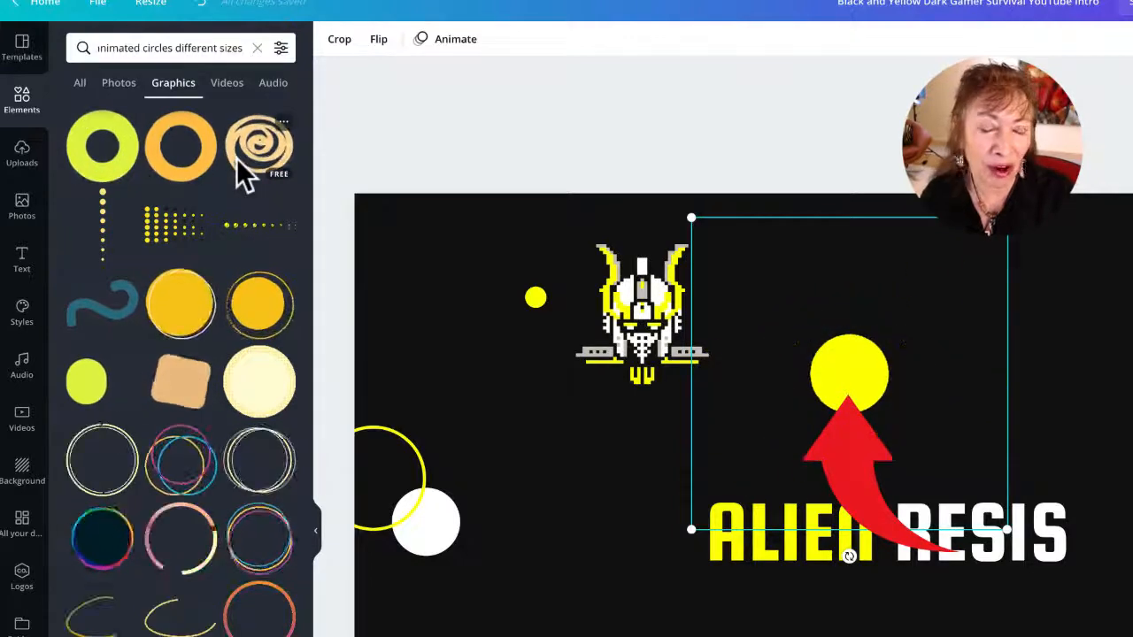
Step: Clear the element search, and move the orbiting circles graphic slightly right and down, closer to the ALIEN RESIS title
click(257, 48)
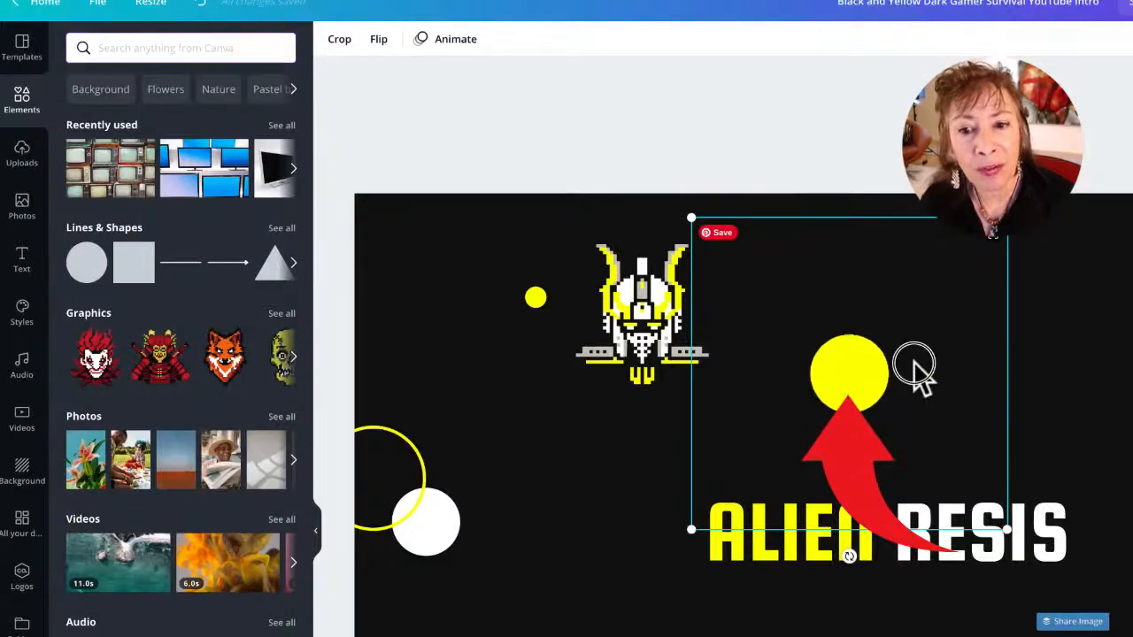
drag(915, 372, 1013, 348)
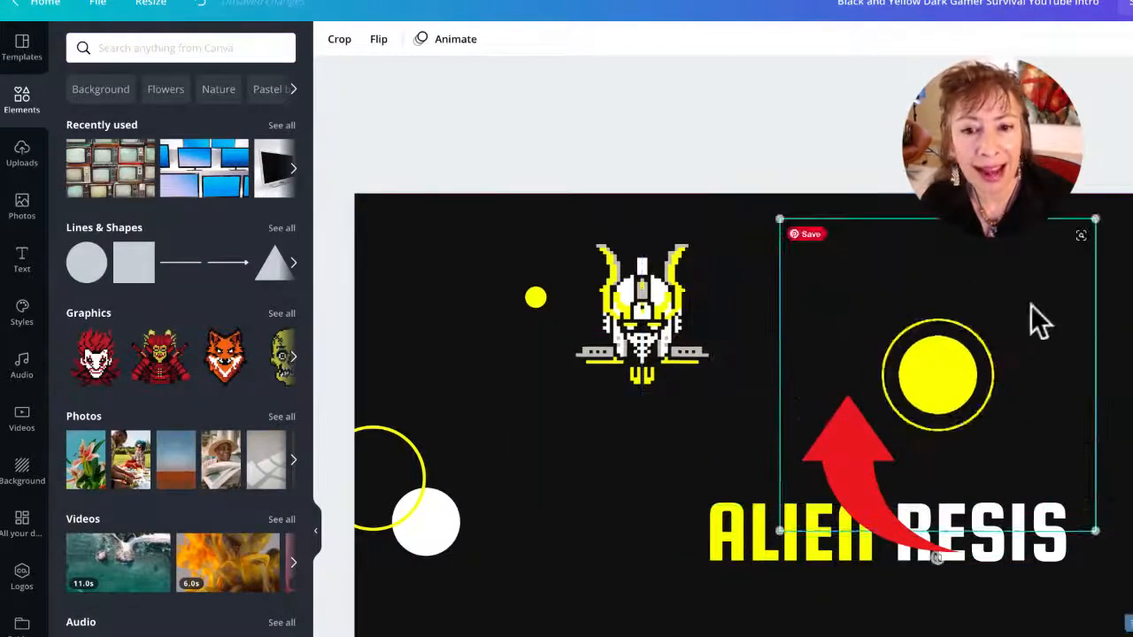
click(1080, 237)
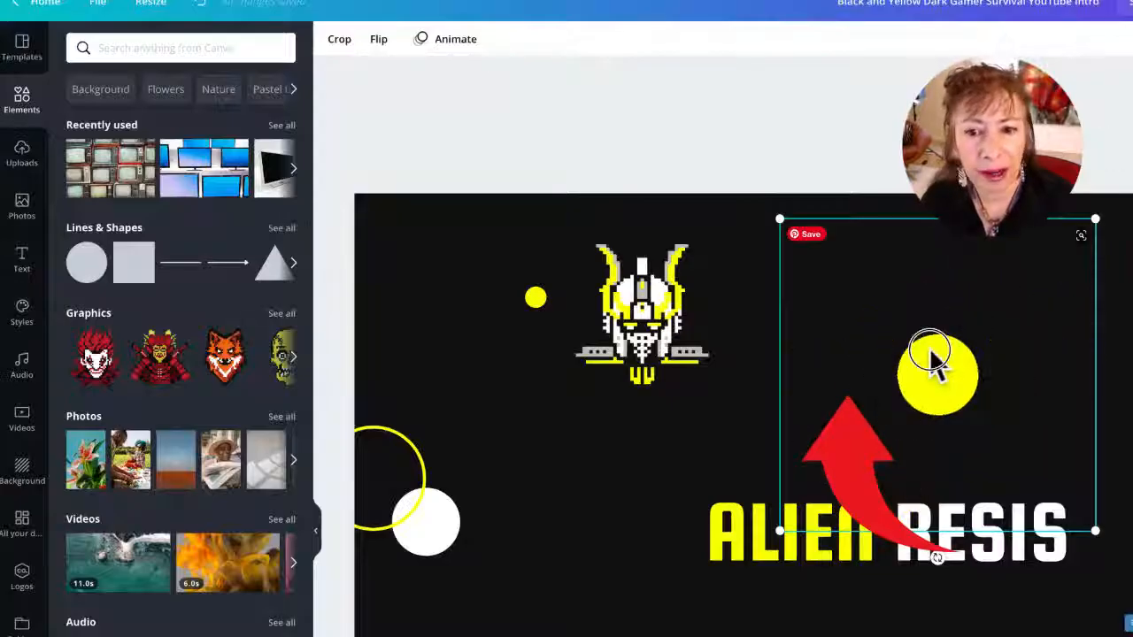
drag(929, 358, 867, 384)
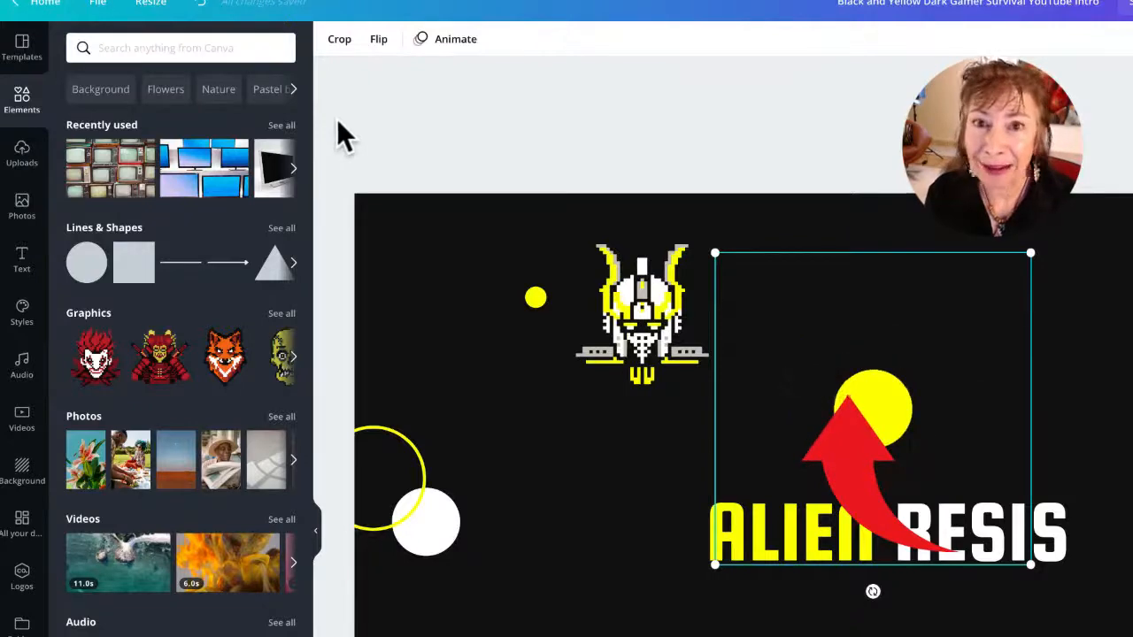
Step: Check the recent element searches, and list all recently used elements to look through them
click(152, 49)
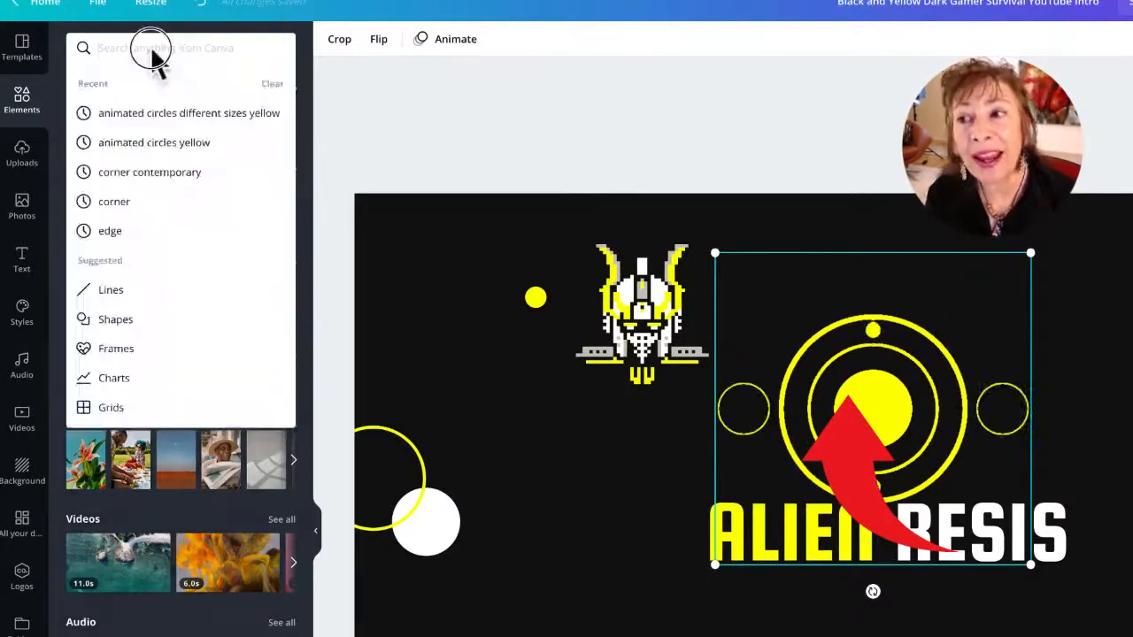
key(Escape)
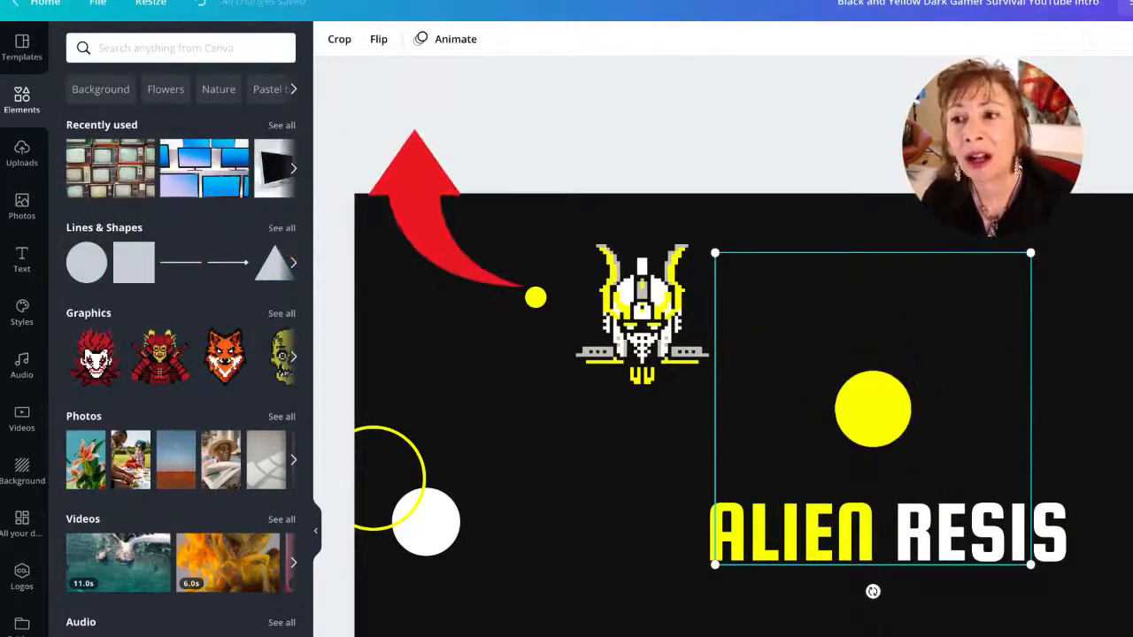
click(281, 126)
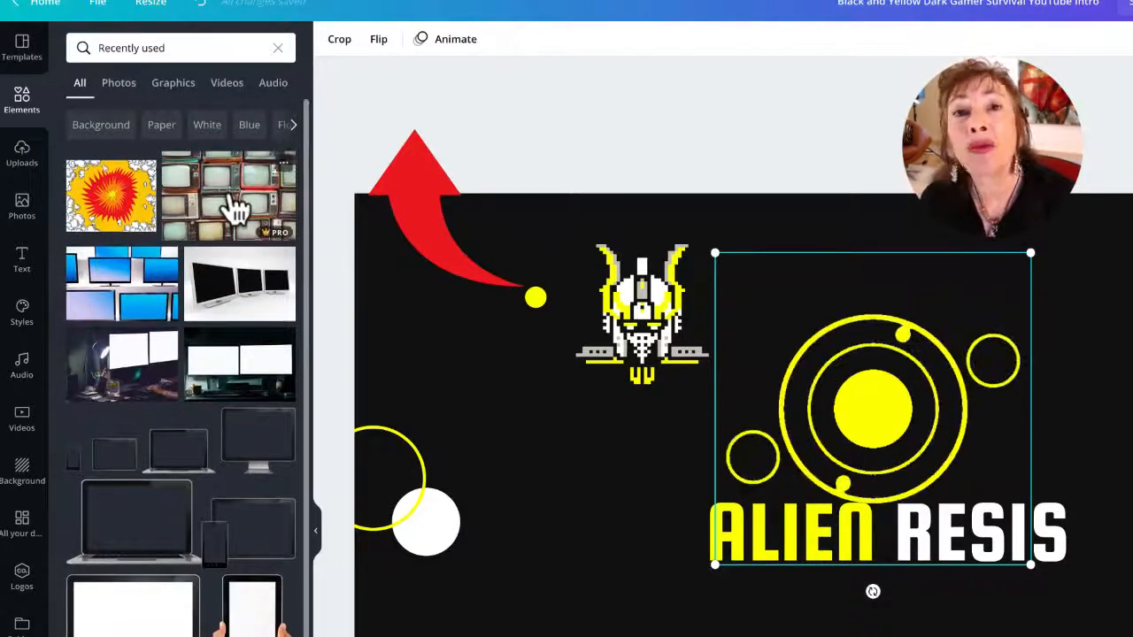
scroll(235, 208, down, 5)
scroll(234, 208, down, 2)
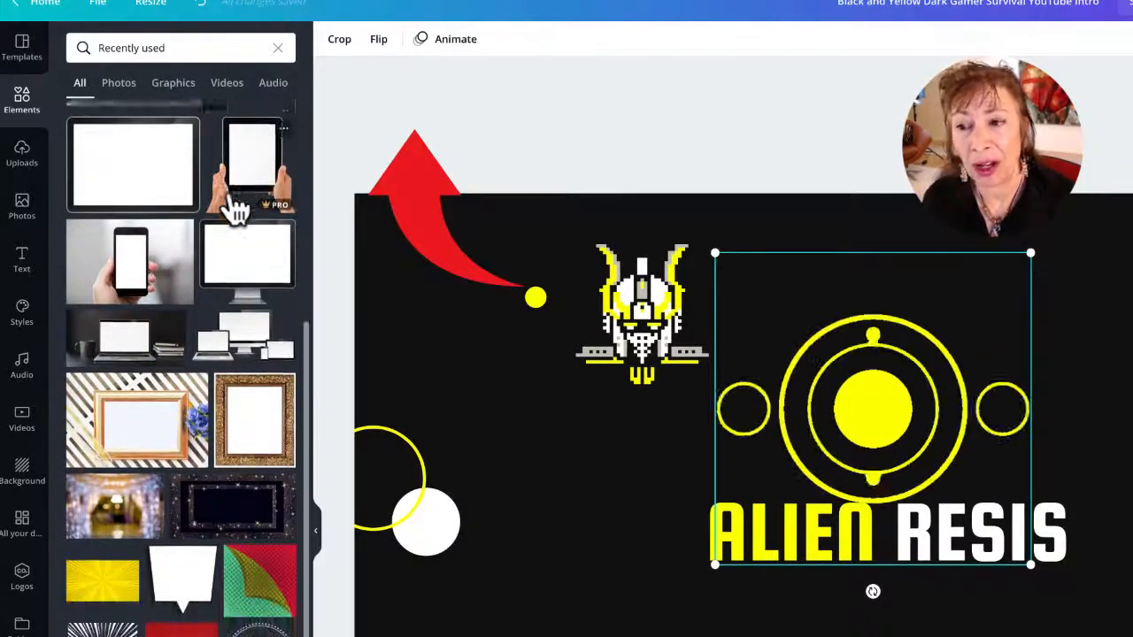
scroll(234, 208, up, 6)
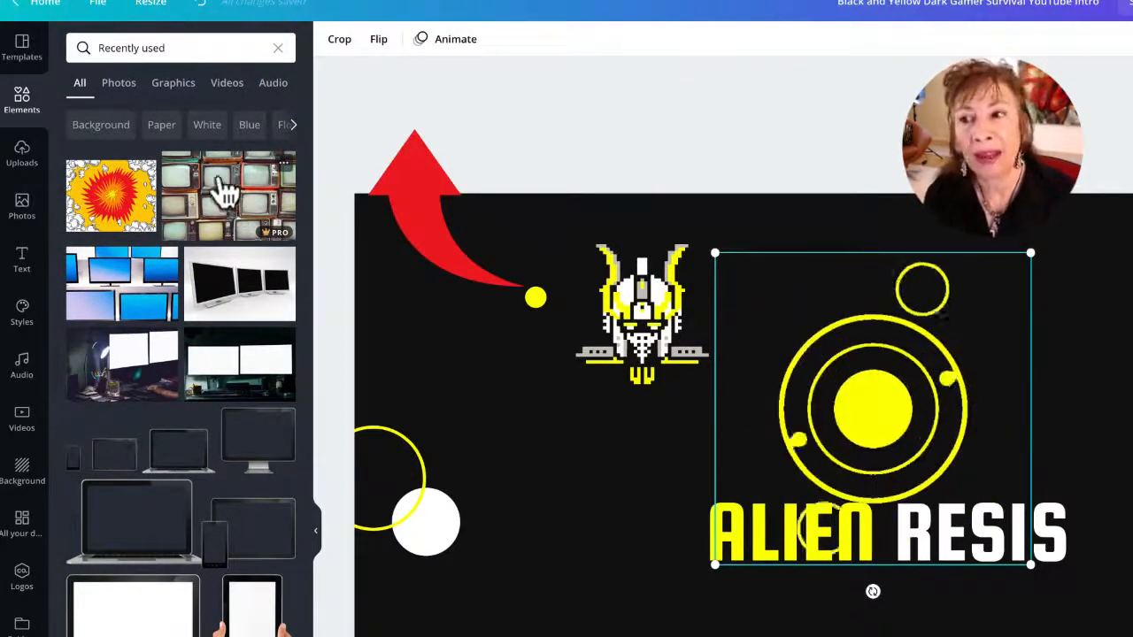
Step: View the details of the recently used retro tv photo and Comic Book Background, and close them
click(284, 164)
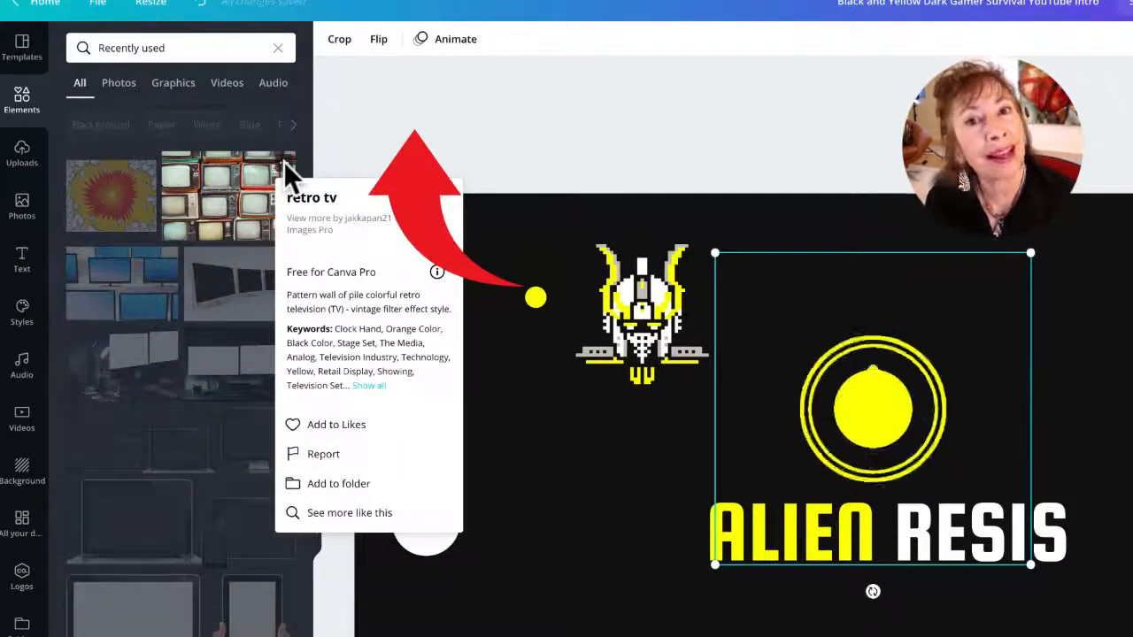
click(116, 165)
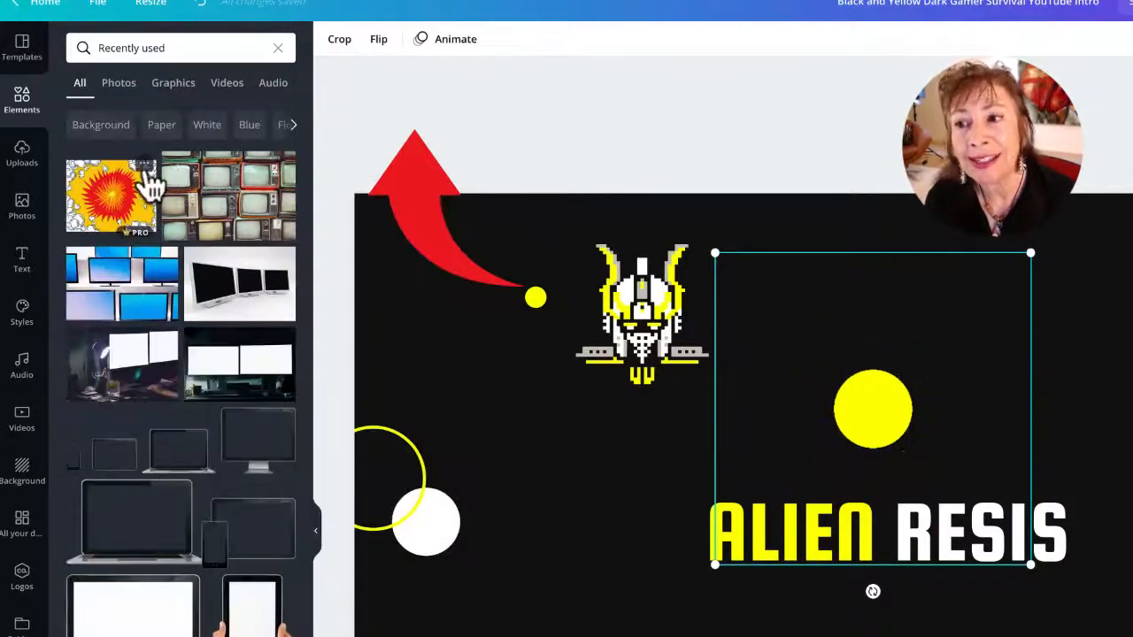
click(143, 165)
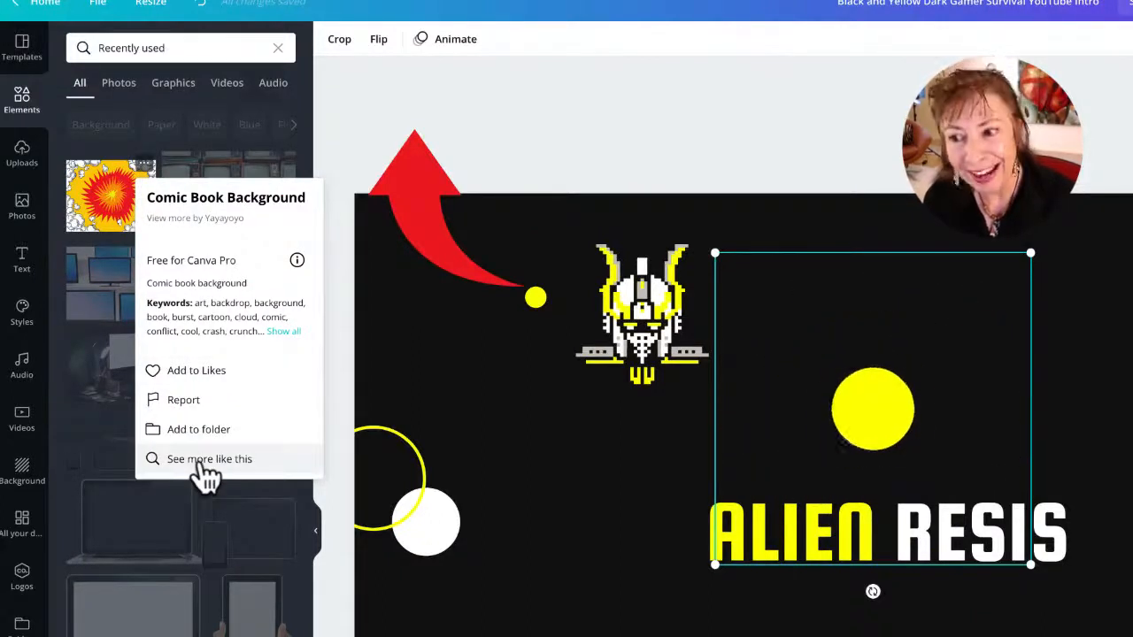
click(362, 127)
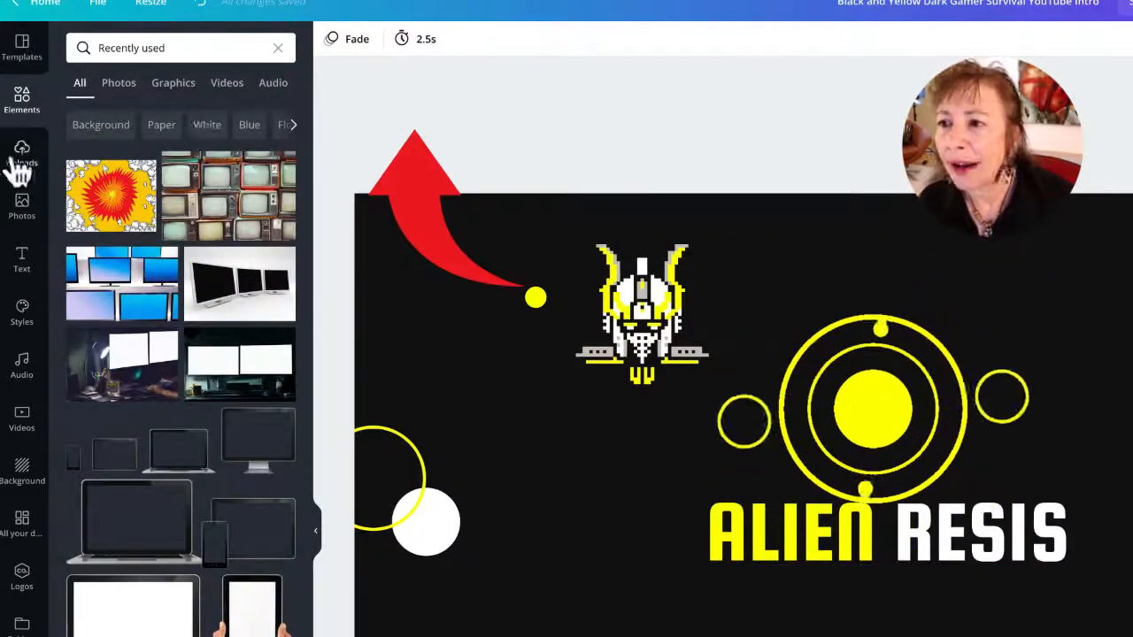
Step: Return to the elements overview, and stack the orbiting circles graphic and the alien helmet together beside the ALIEN RESIS title
click(21, 97)
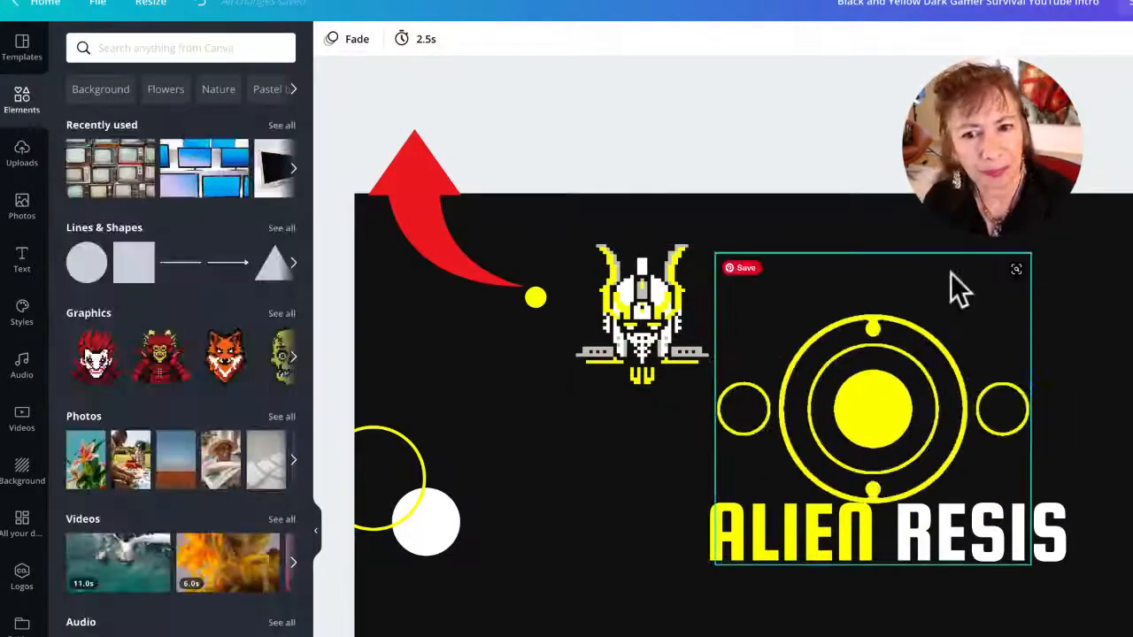
drag(856, 429, 1065, 389)
drag(1132, 524, 1070, 420)
drag(1033, 304, 647, 519)
drag(658, 285, 615, 494)
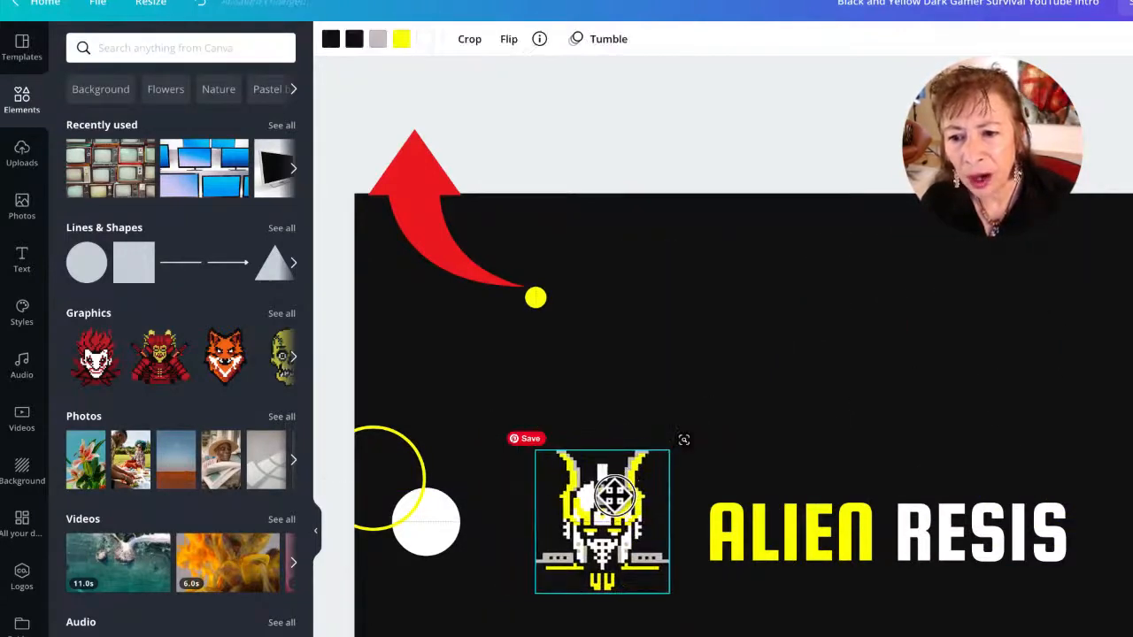
click(810, 525)
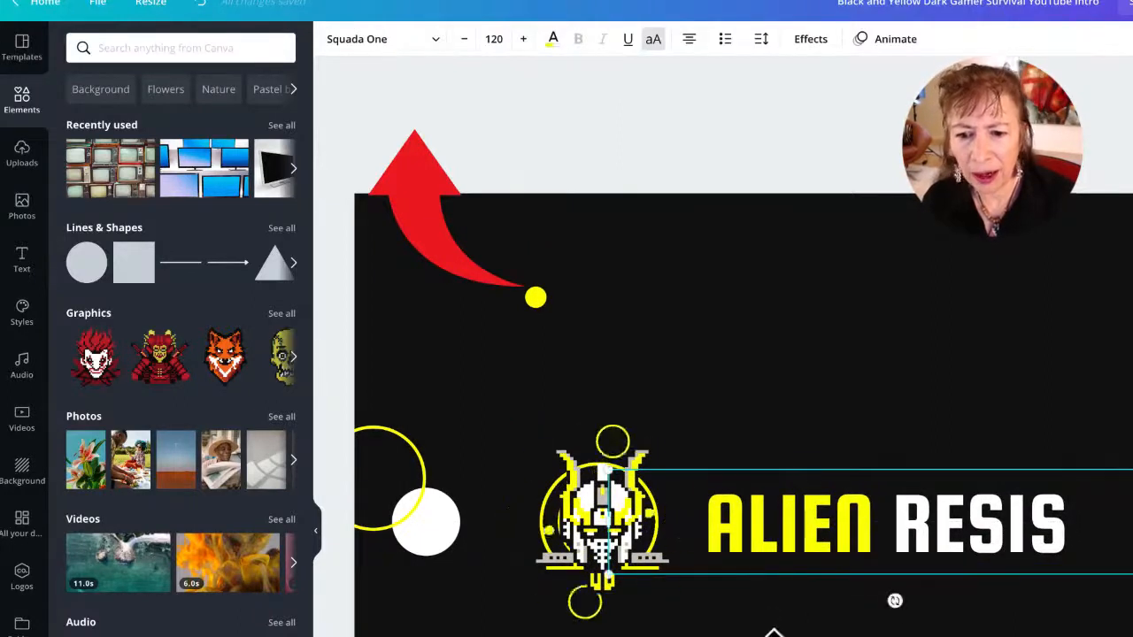
Step: Move the GAMER STRATEGIES FOR SURVIVAL tagline to the upper part of the page, and scale it up to a font size of 34.6
drag(773, 634, 684, 257)
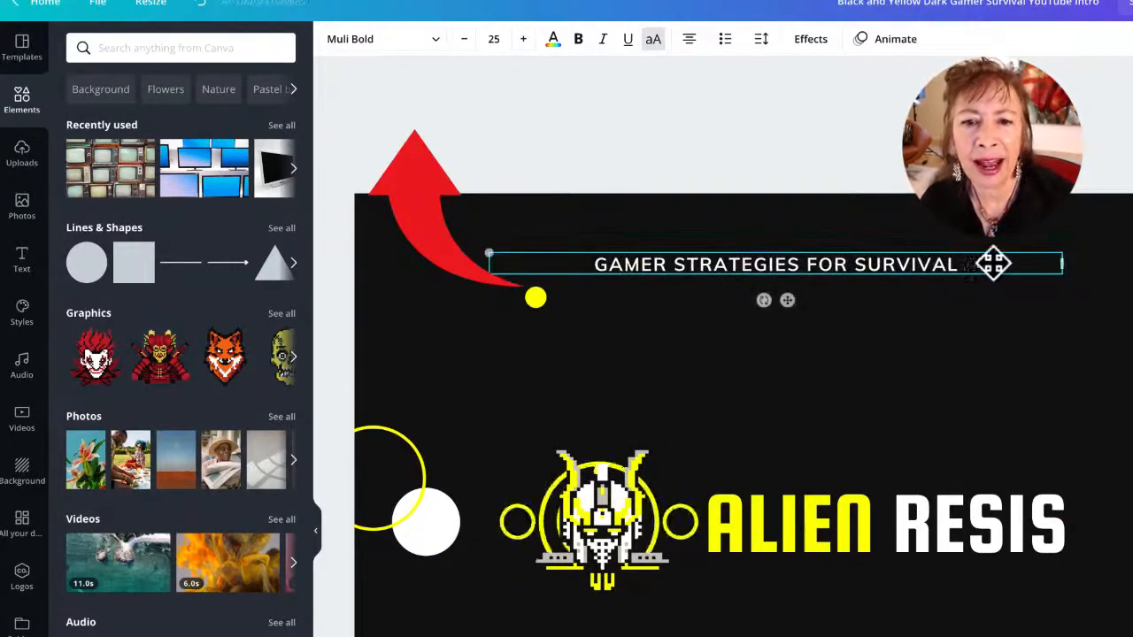
drag(1060, 260, 981, 268)
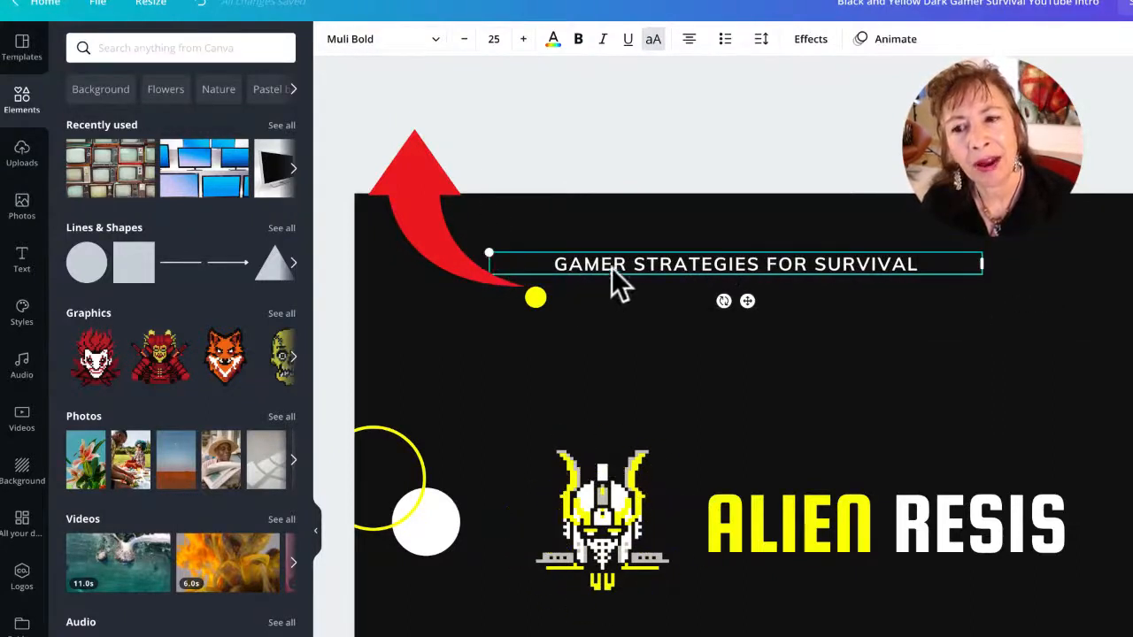
drag(779, 270, 912, 278)
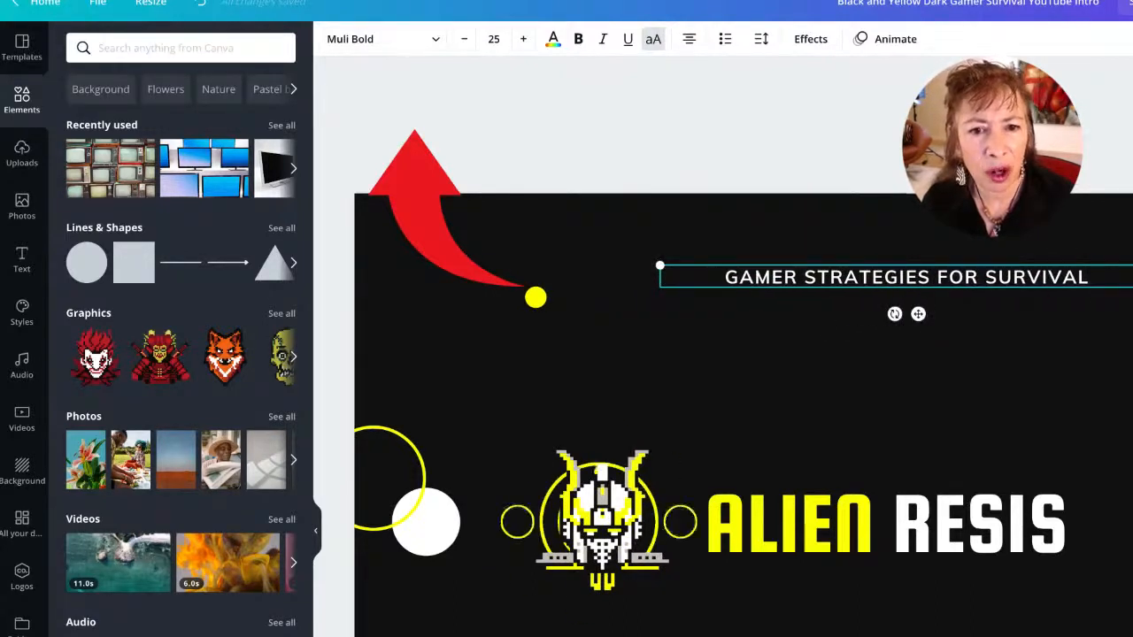
drag(661, 265, 475, 262)
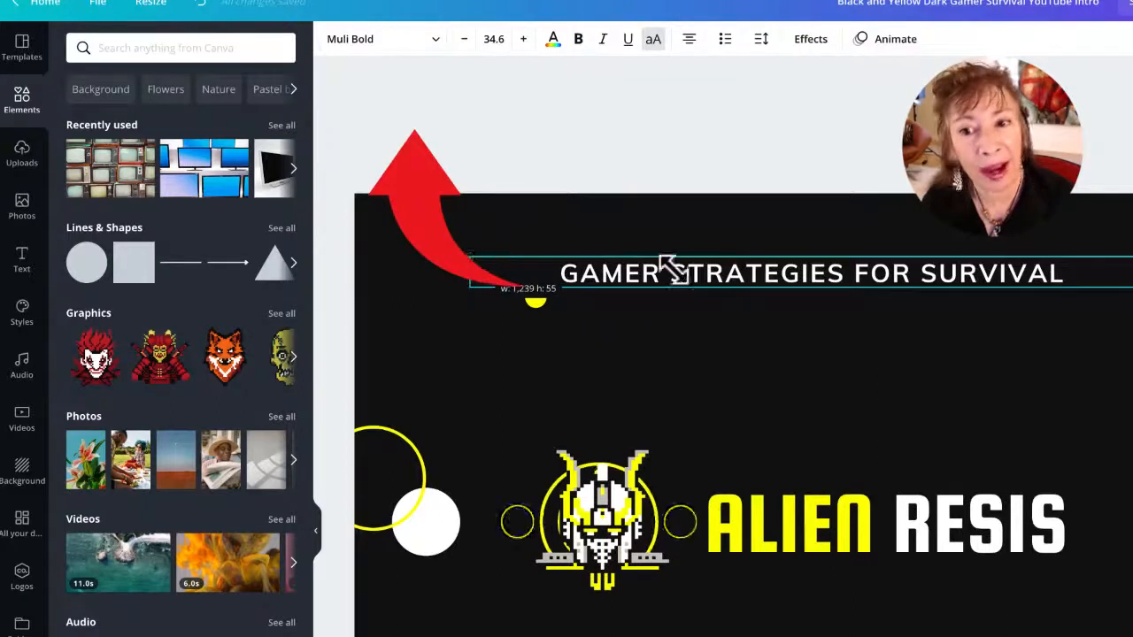
Step: Set the tagline's font size to 48
double_click(784, 272)
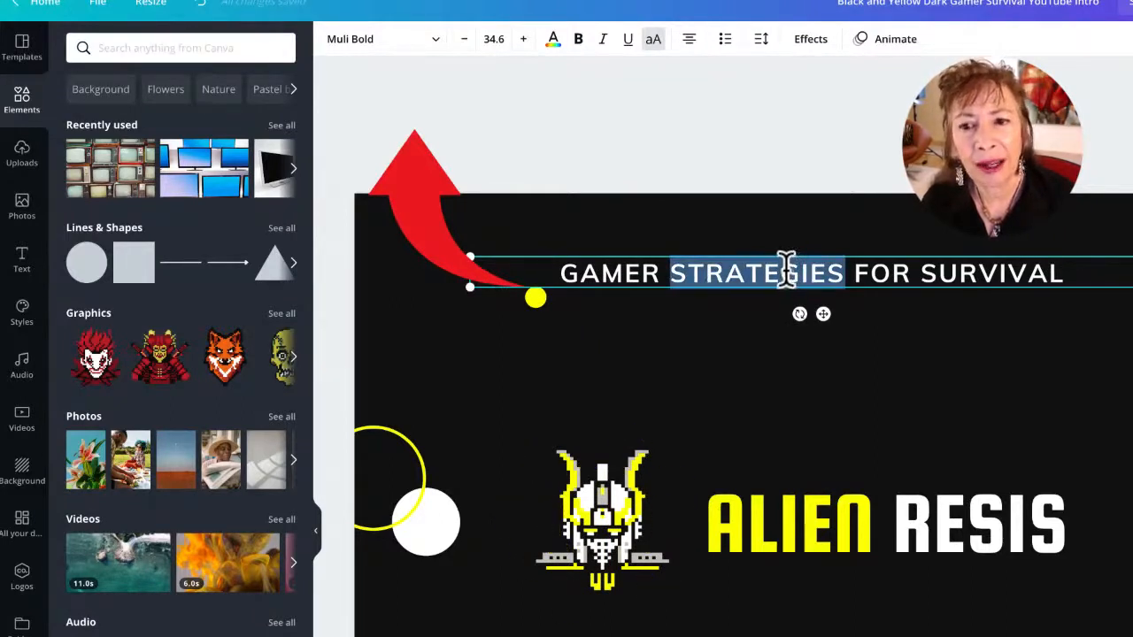
click(523, 39)
click(523, 39)
click(523, 39)
click(522, 39)
click(523, 39)
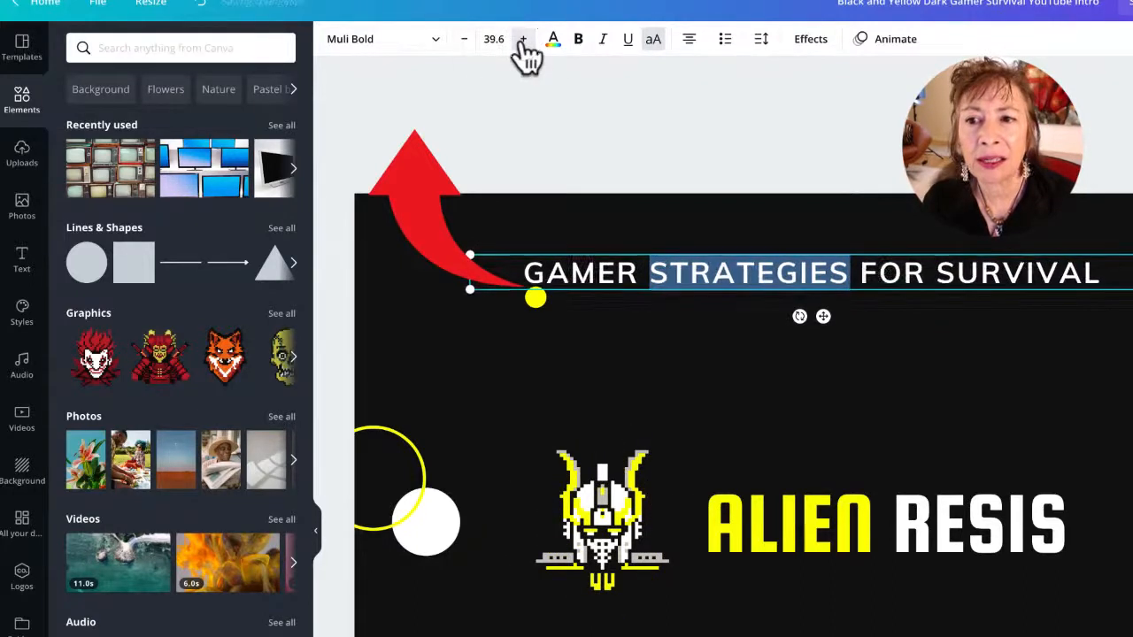
click(465, 40)
click(465, 41)
click(465, 40)
click(492, 39)
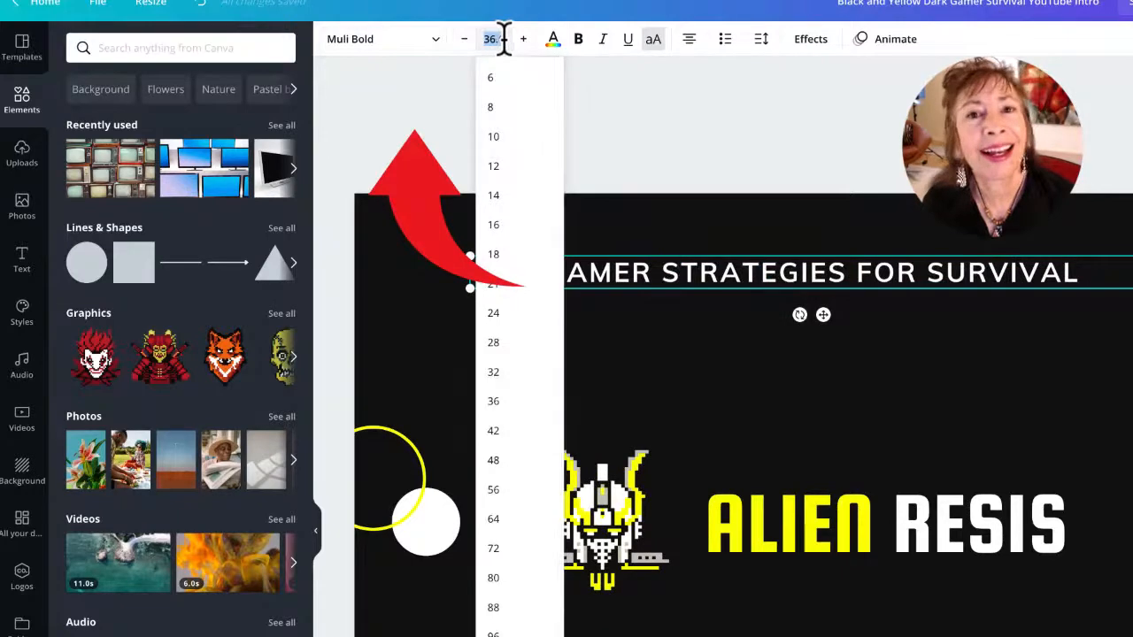
click(489, 457)
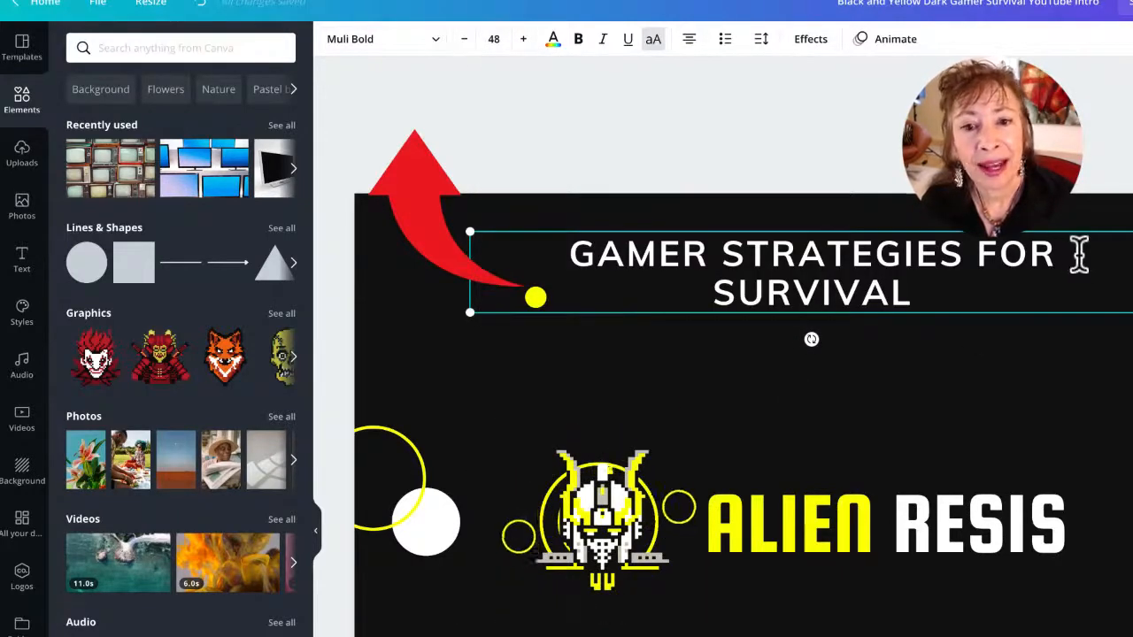
Step: Narrow the tagline's text box until it wraps onto three lines ending in FOR SURVIVAL, and place it in the upper middle of the page
drag(1124, 272, 805, 269)
drag(668, 210, 940, 301)
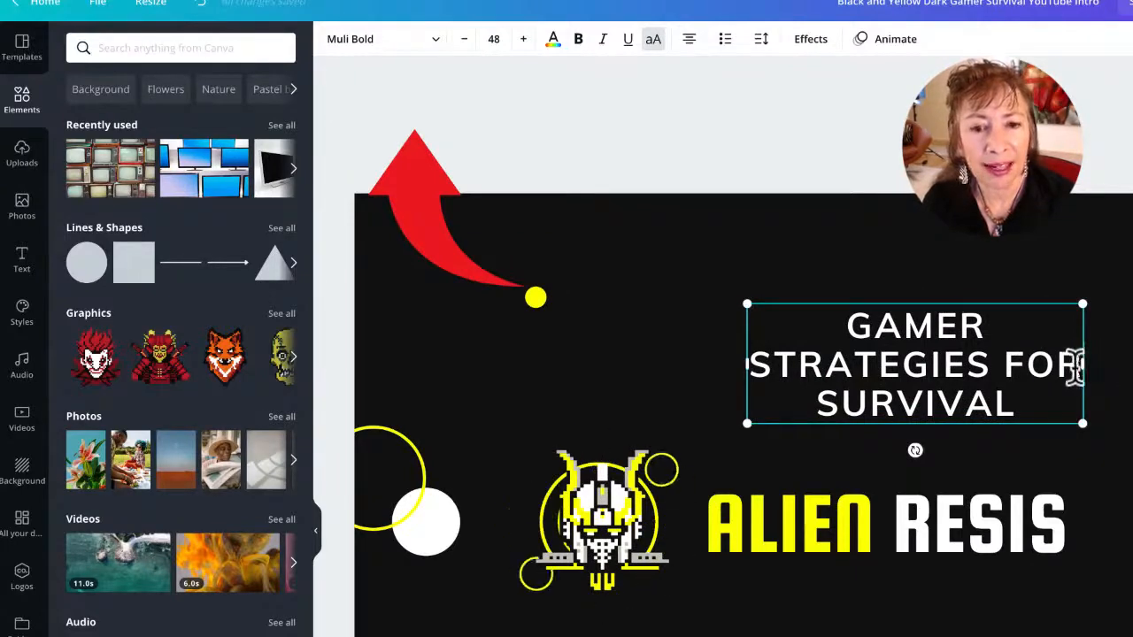
mouse_move(1084, 363)
mouse_down()
mouse_move(1128, 363)
mouse_move(897, 359)
mouse_move(1062, 363)
mouse_up()
drag(907, 300, 804, 245)
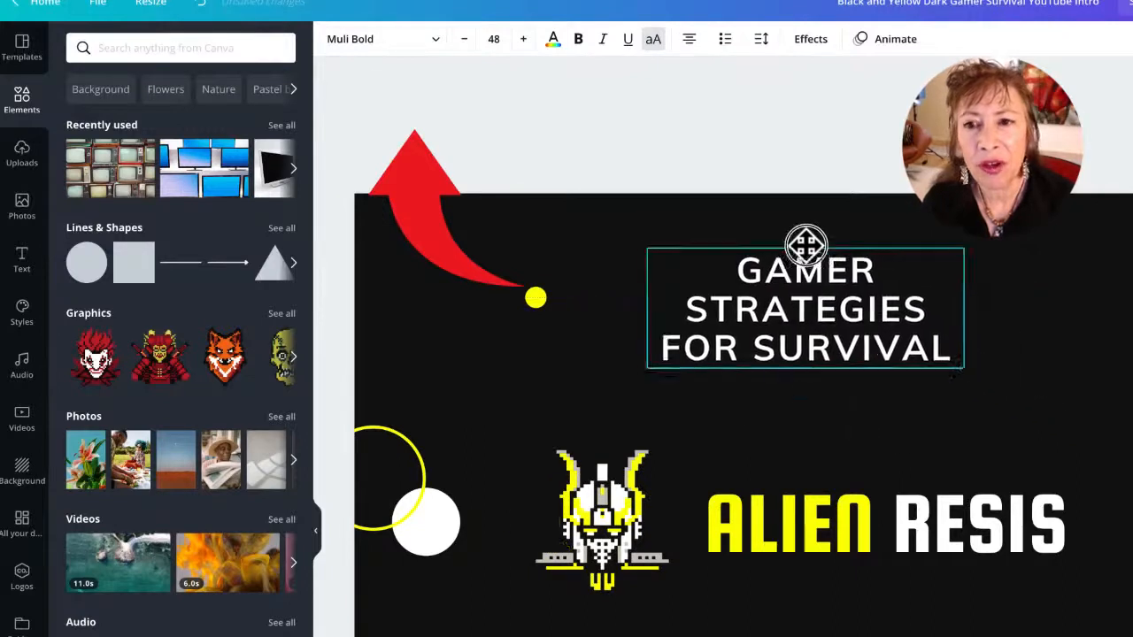
Step: Try left, right and justified alignment on the tagline, and return it to centered
click(689, 38)
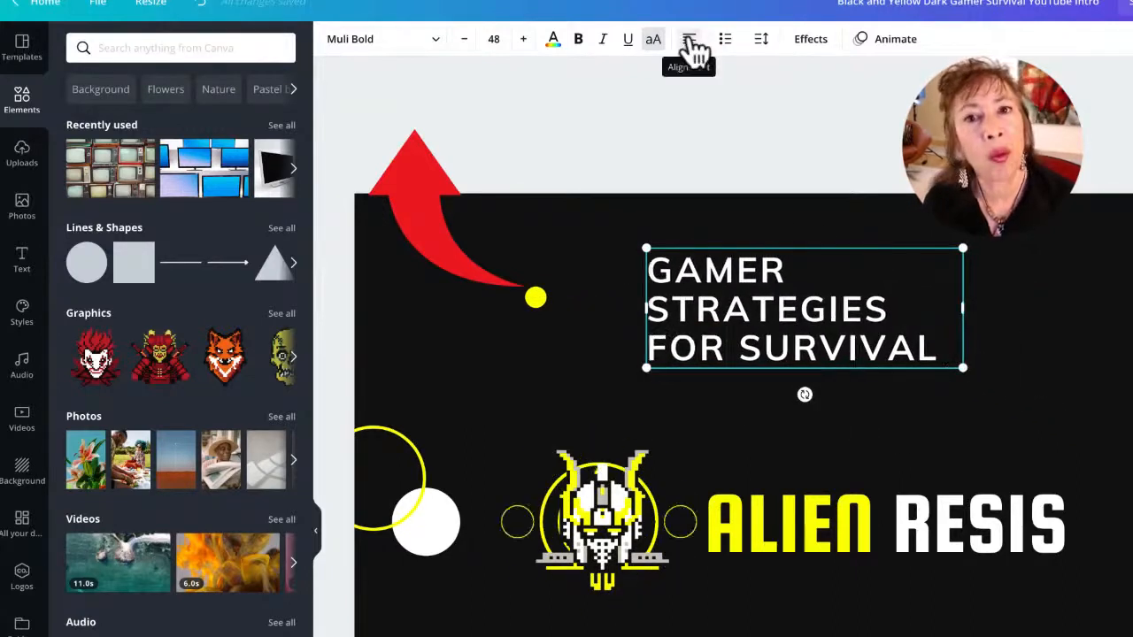
click(690, 40)
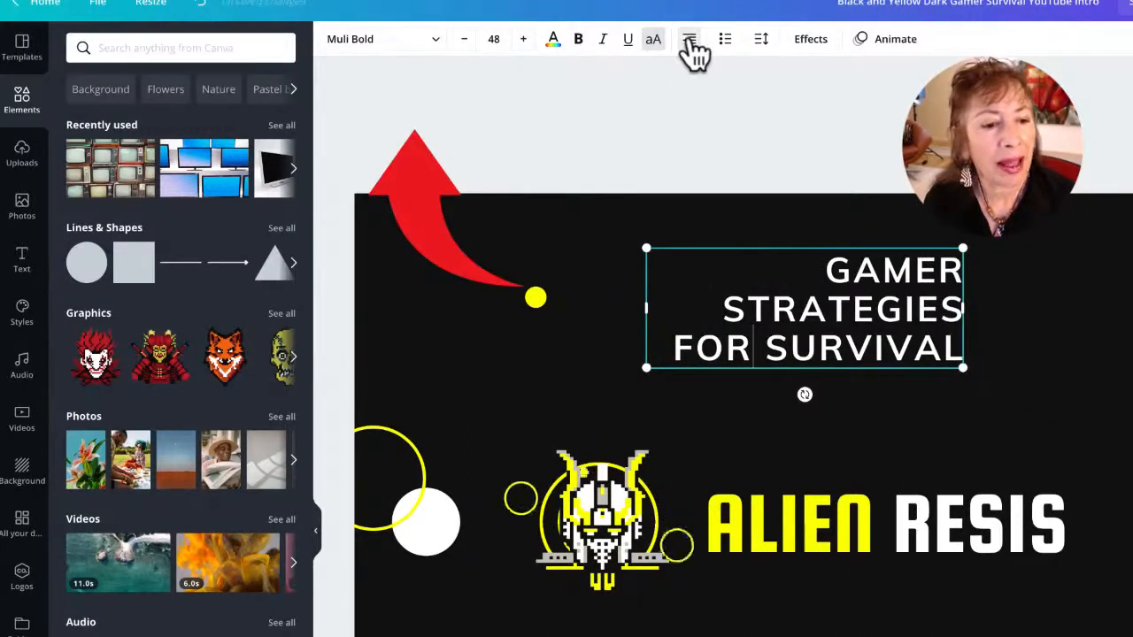
click(689, 40)
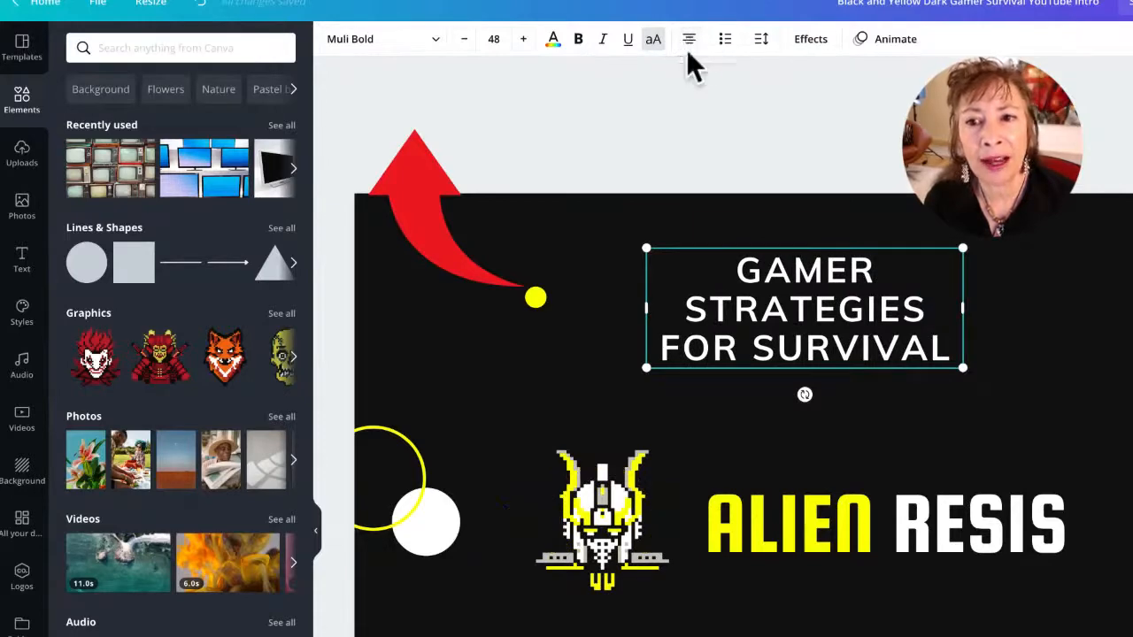
click(689, 40)
click(694, 46)
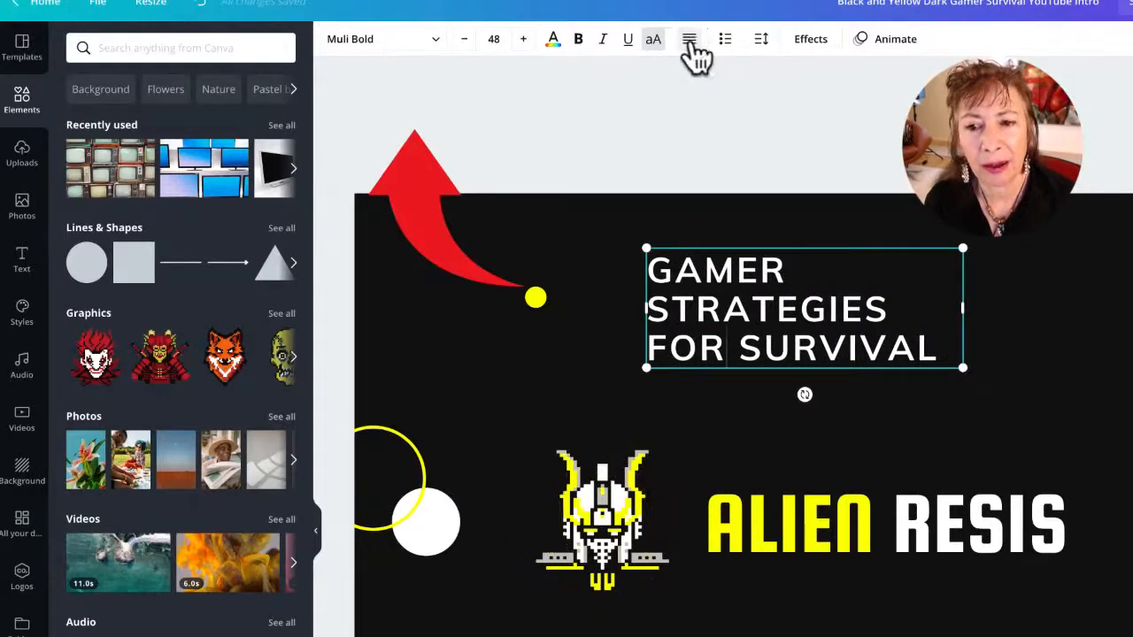
click(694, 46)
click(694, 46)
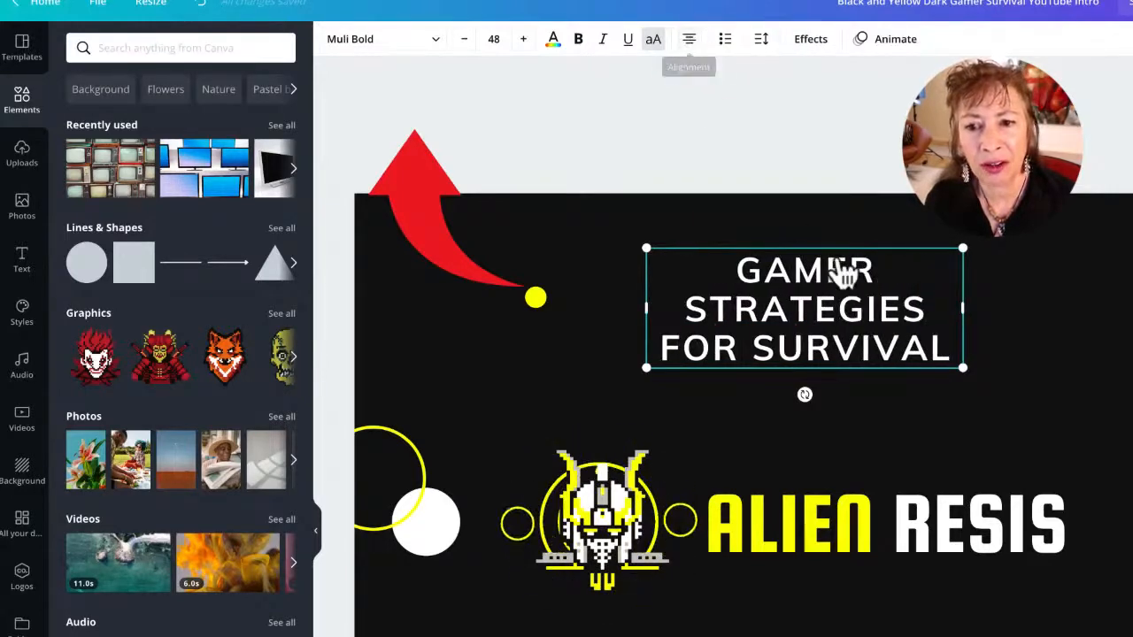
Step: Move the tagline directly above the ALIEN RESIS title
drag(809, 241, 899, 337)
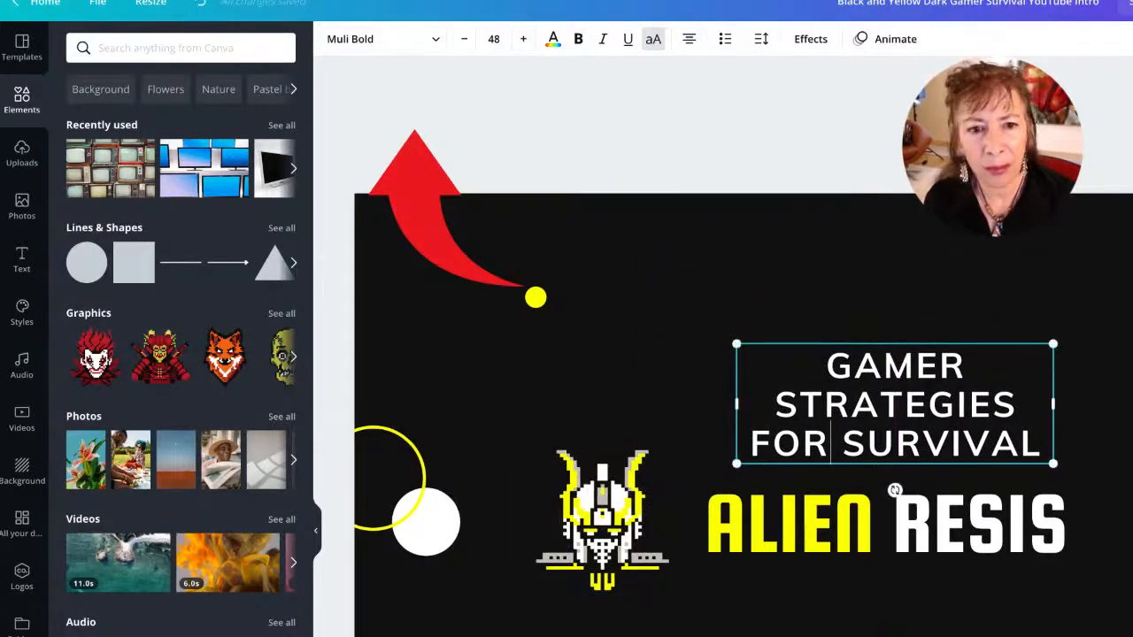
mouse_move(653, 542)
mouse_down()
mouse_move(1094, 281)
mouse_move(1132, 239)
mouse_move(1132, 313)
mouse_move(653, 540)
mouse_up()
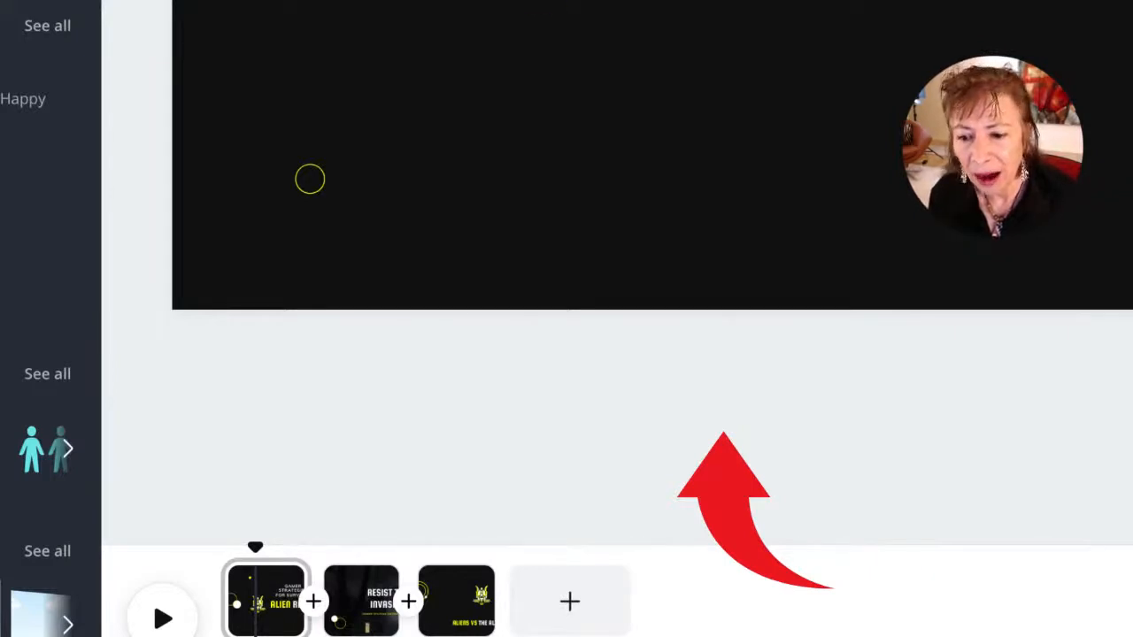
Step: Open the second page, and trim its background video to 3.0 s by extending the start of the clip
click(375, 584)
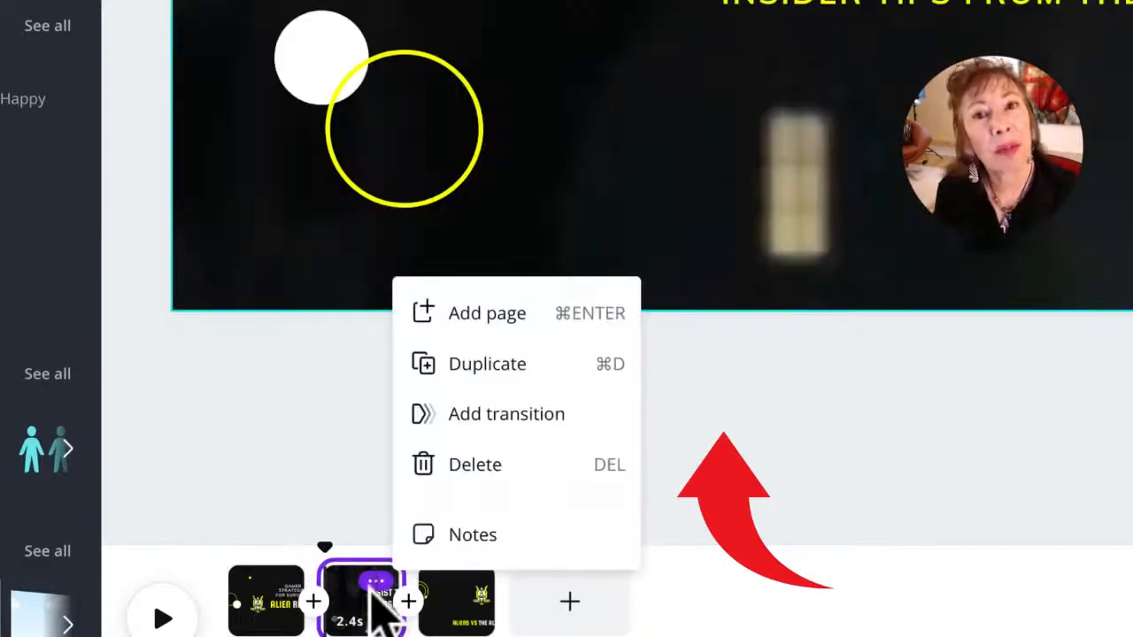
click(708, 4)
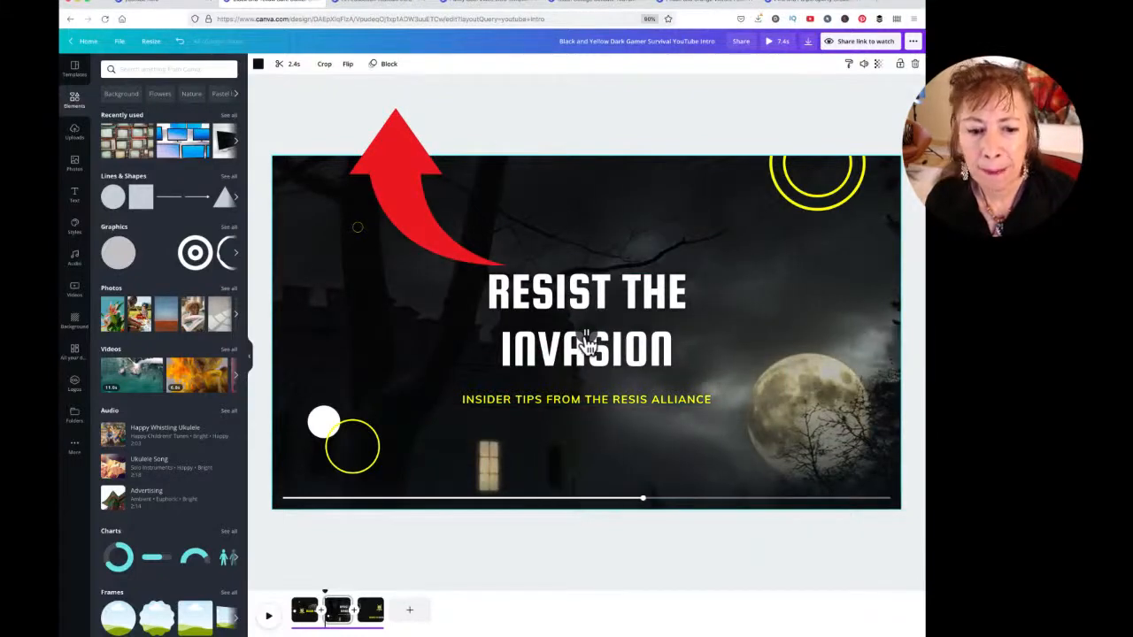
click(295, 67)
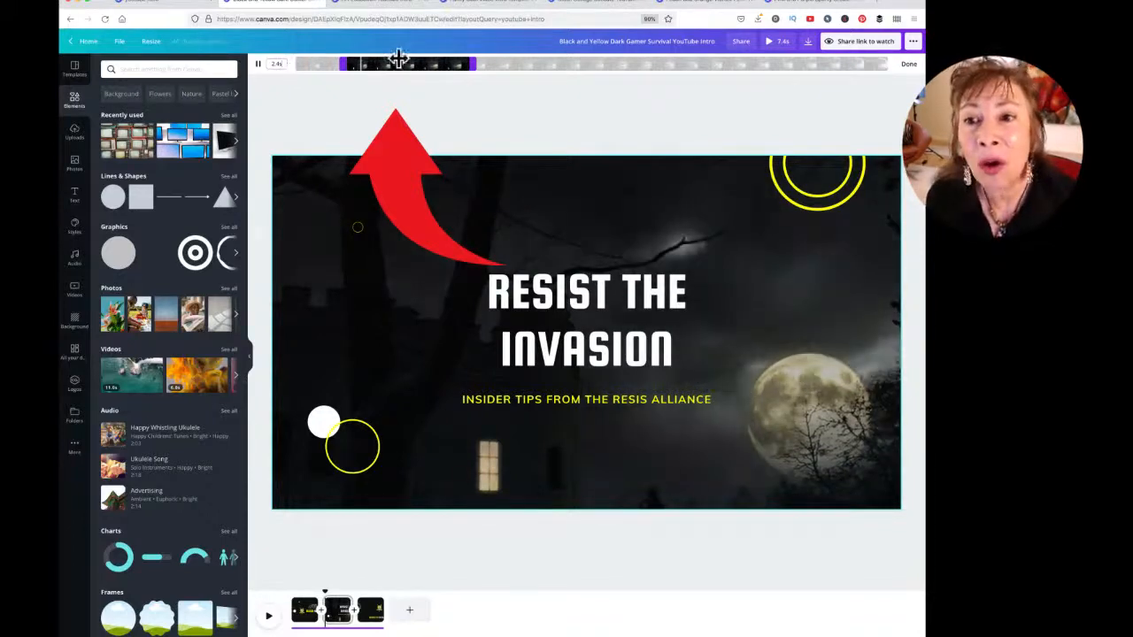
drag(342, 61, 315, 64)
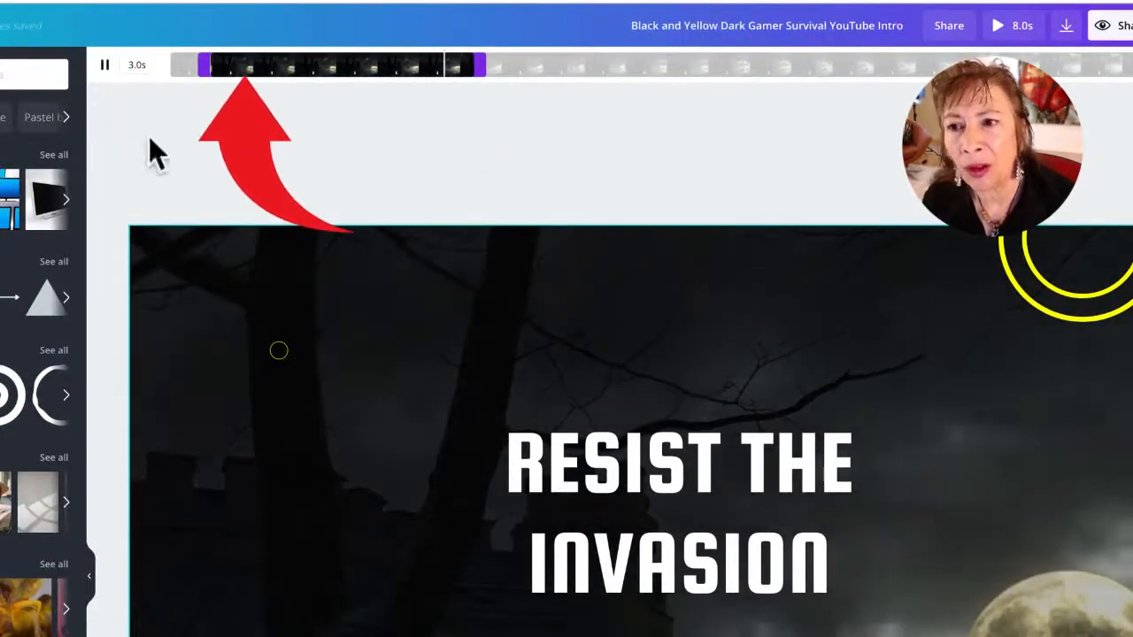
Step: Shorten the background clip to 1.2 s from both ends, and slide the trimmed section to the video's end and back near its start
drag(202, 65, 324, 68)
drag(476, 61, 445, 68)
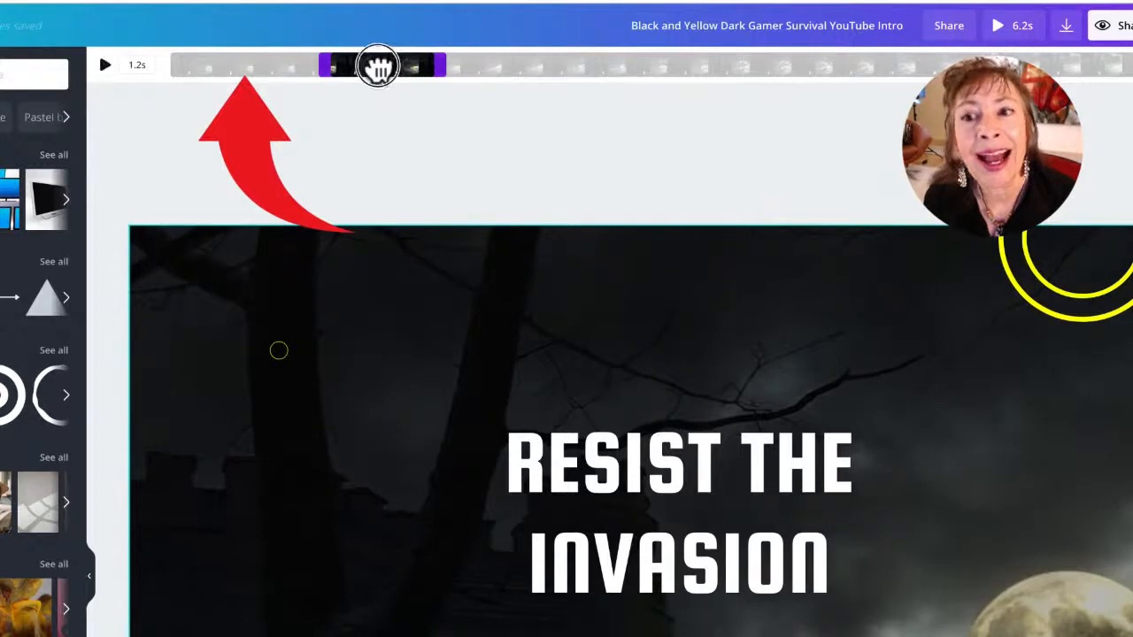
drag(377, 66, 1125, 72)
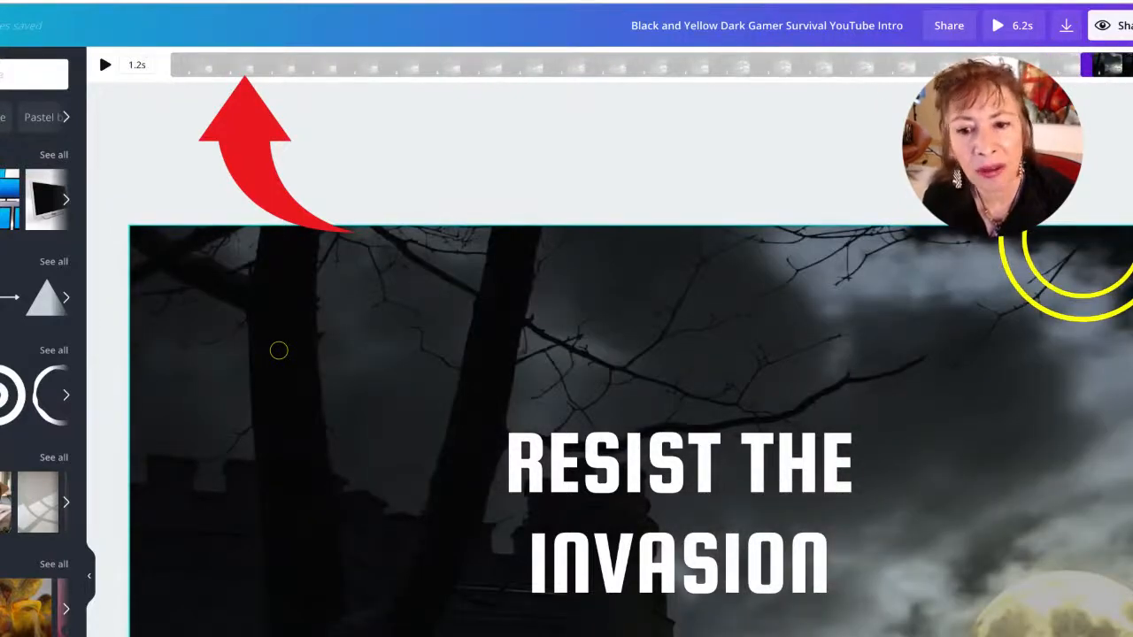
drag(1106, 64, 424, 65)
Step: Play the trimmed clip, shorten it to 0.6 s from its end, and preview the background video on the page
click(104, 64)
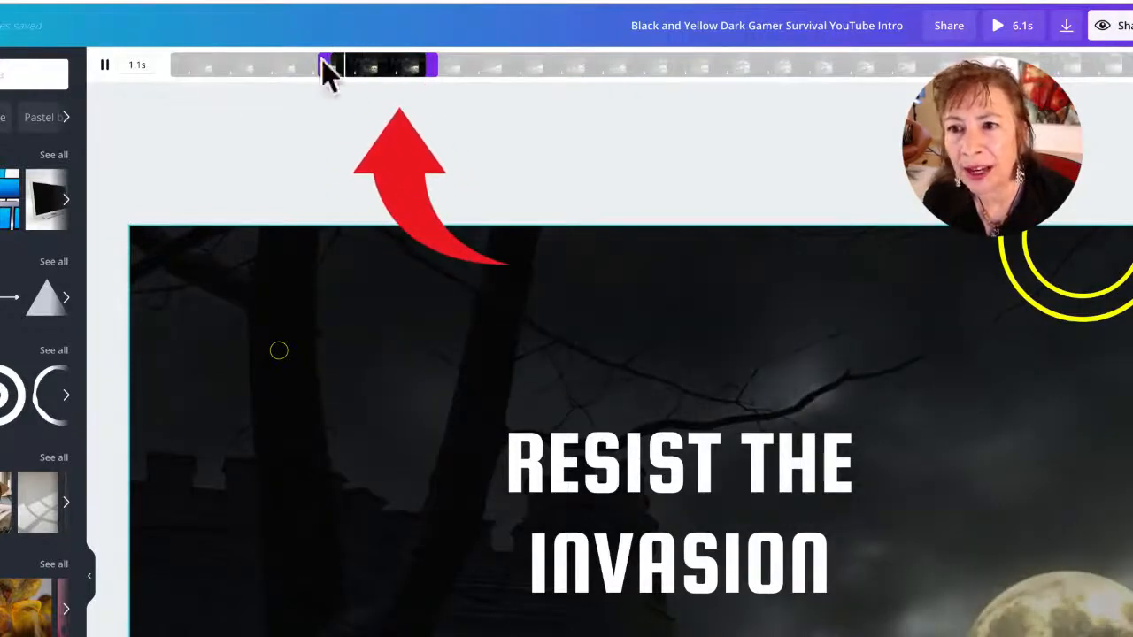
click(428, 63)
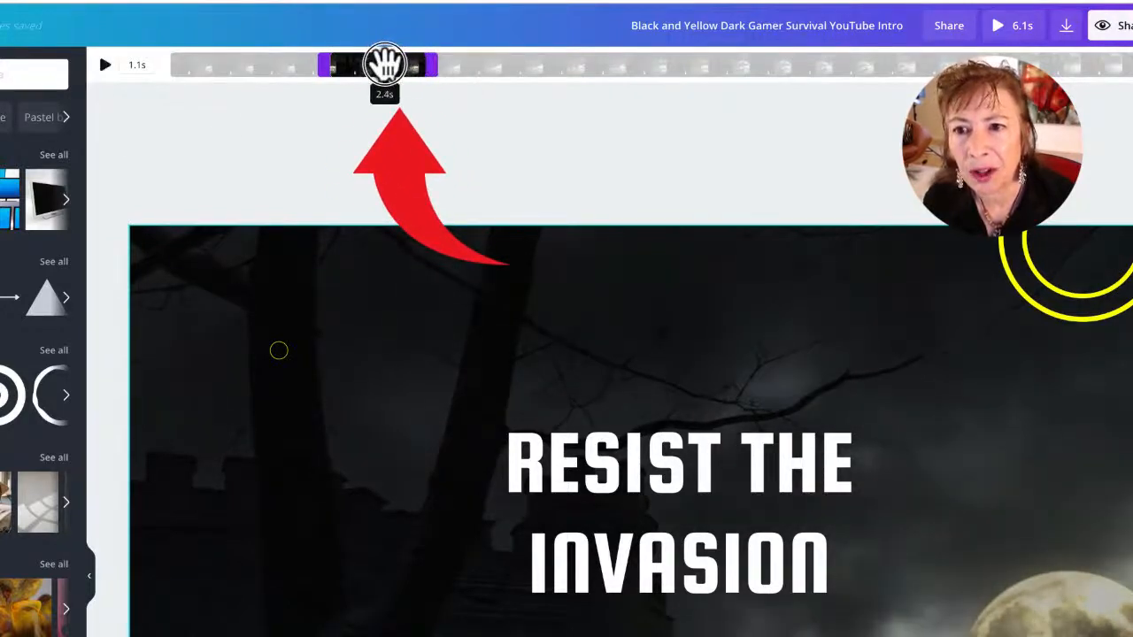
drag(427, 66, 383, 64)
click(286, 157)
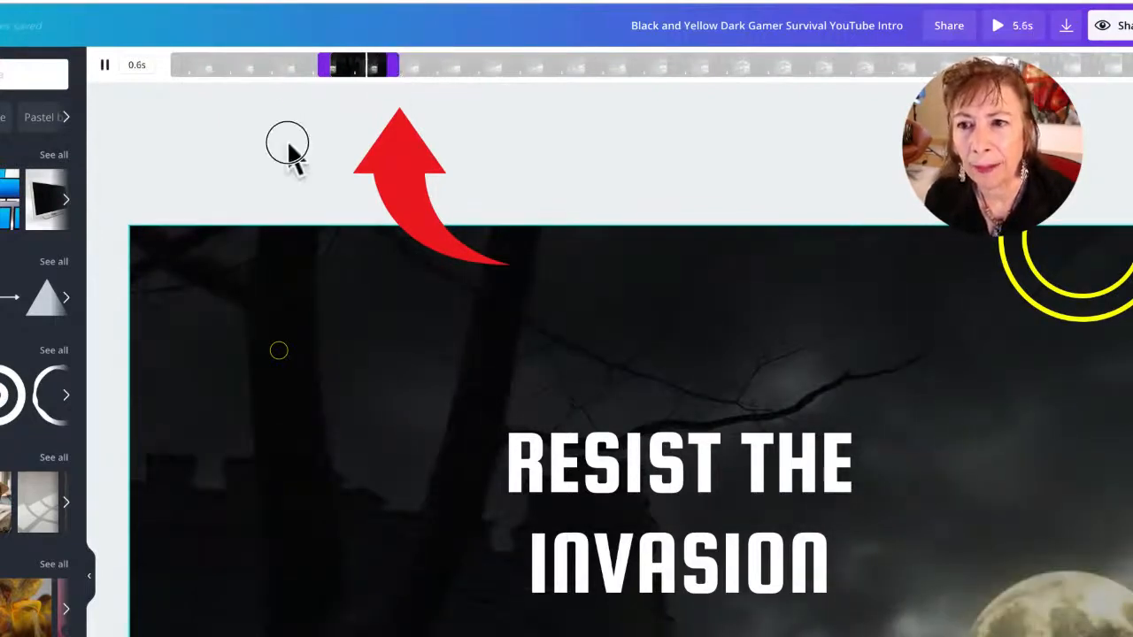
click(443, 608)
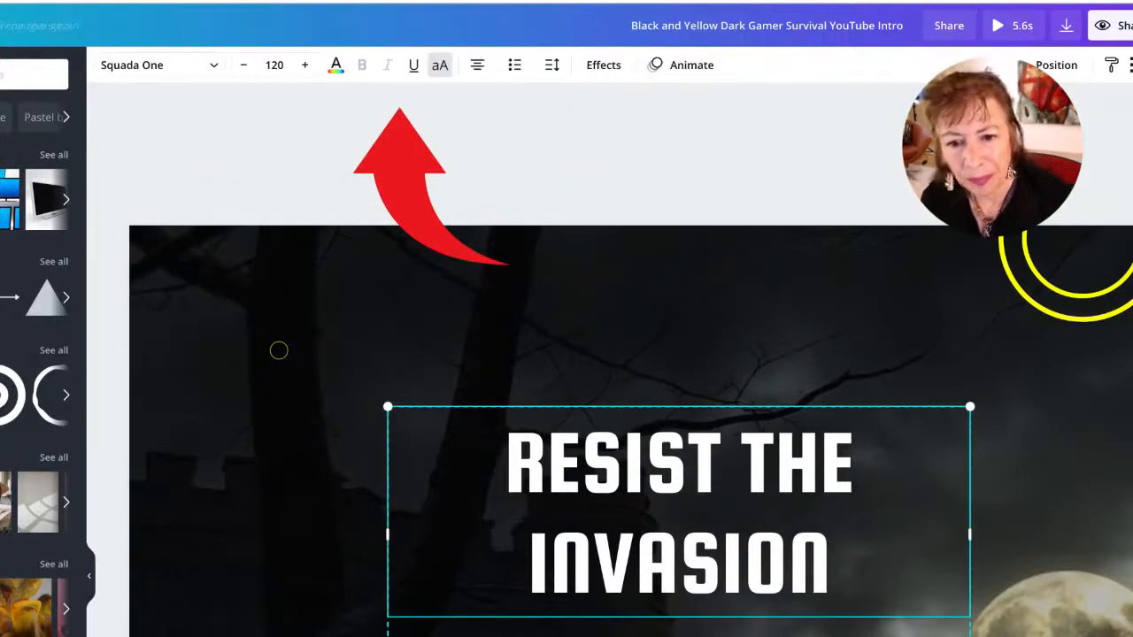
click(675, 539)
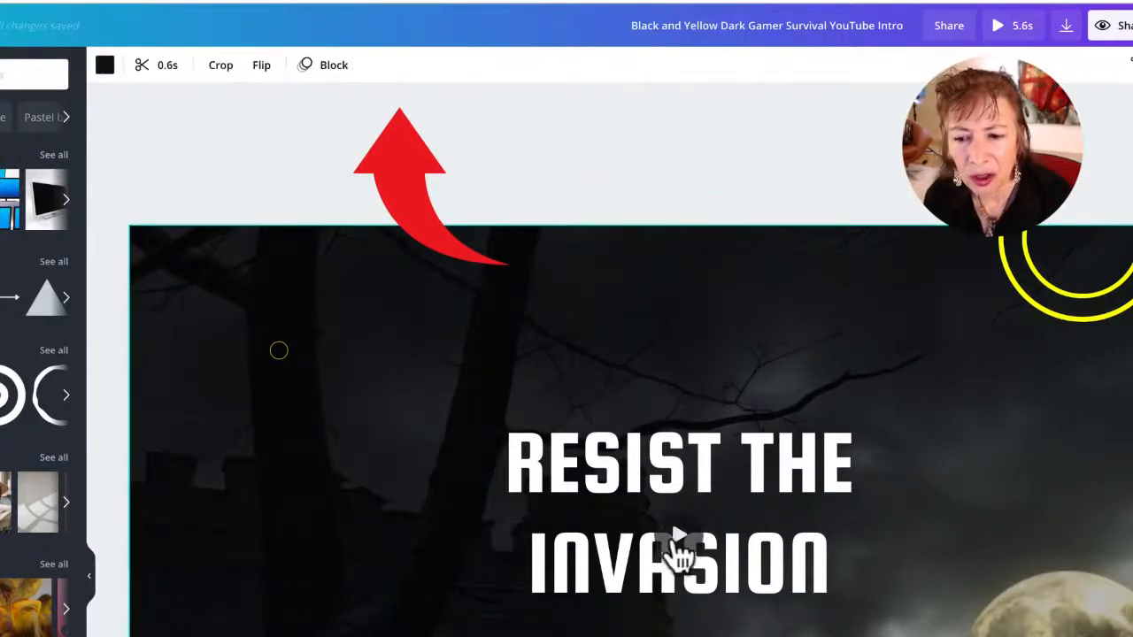
click(673, 538)
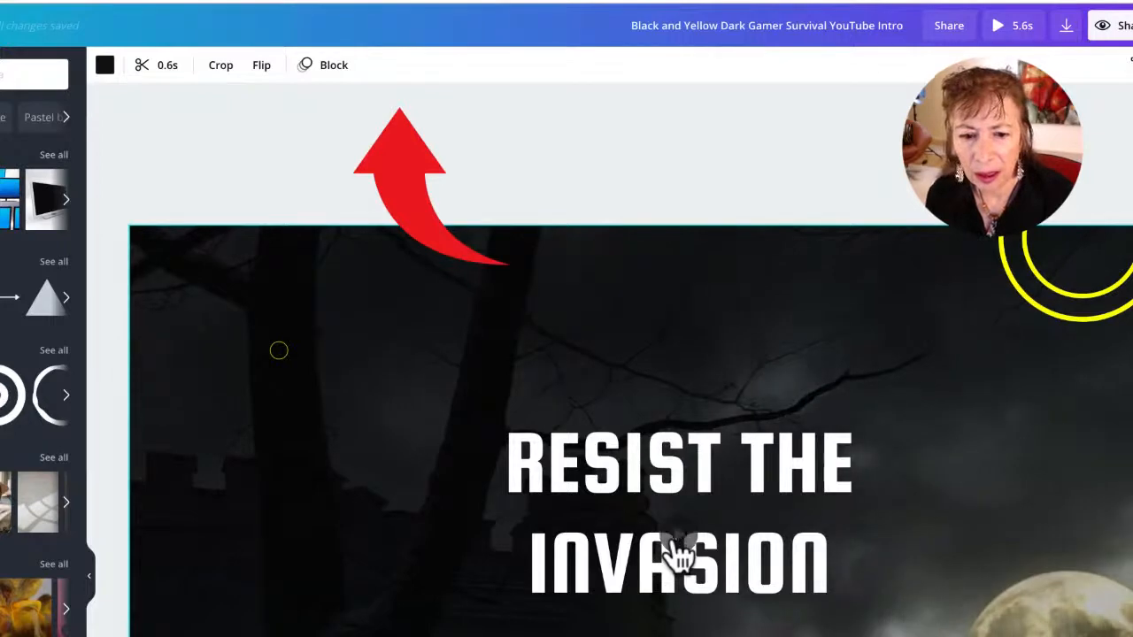
Step: Reopen the background video's trim, and extend both ends to a 2.5 s clip
click(168, 67)
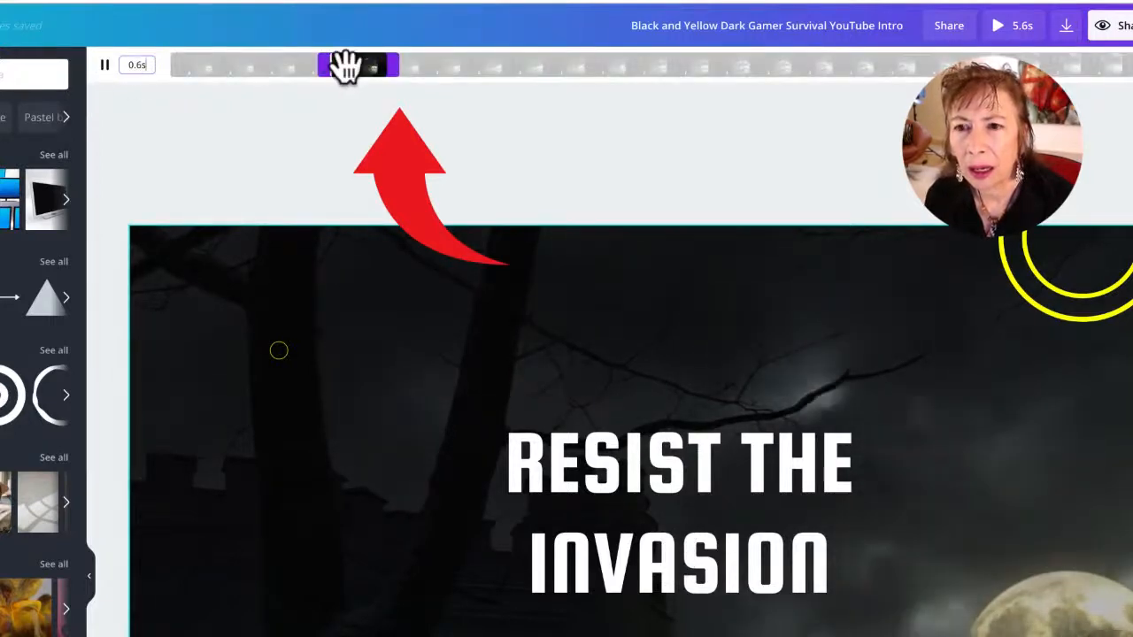
drag(327, 65, 220, 68)
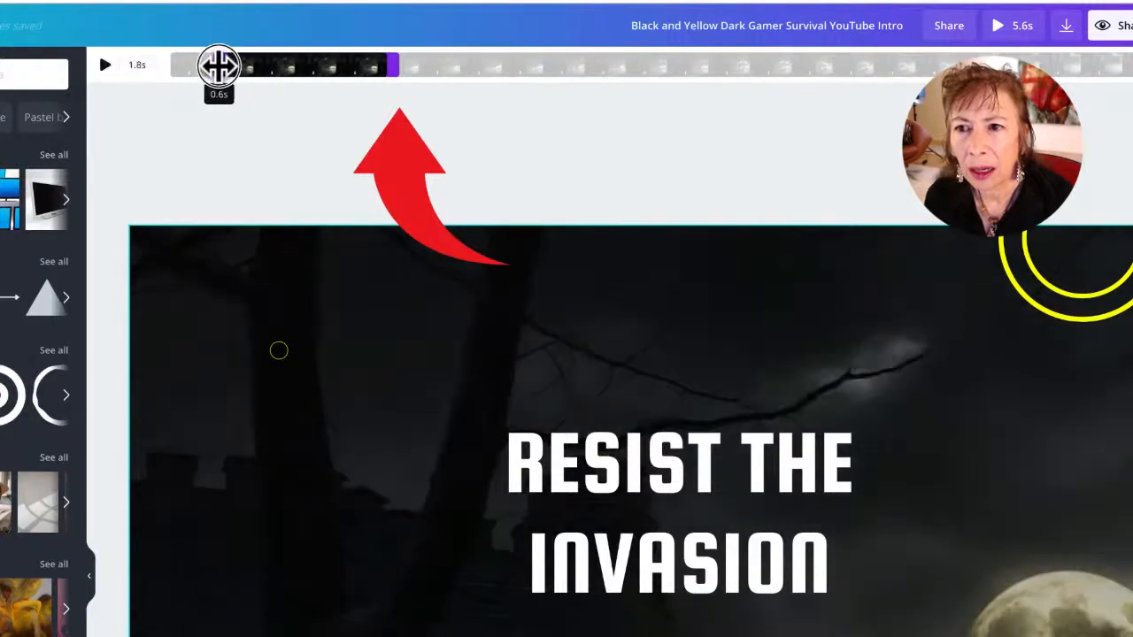
drag(384, 63, 445, 69)
click(670, 538)
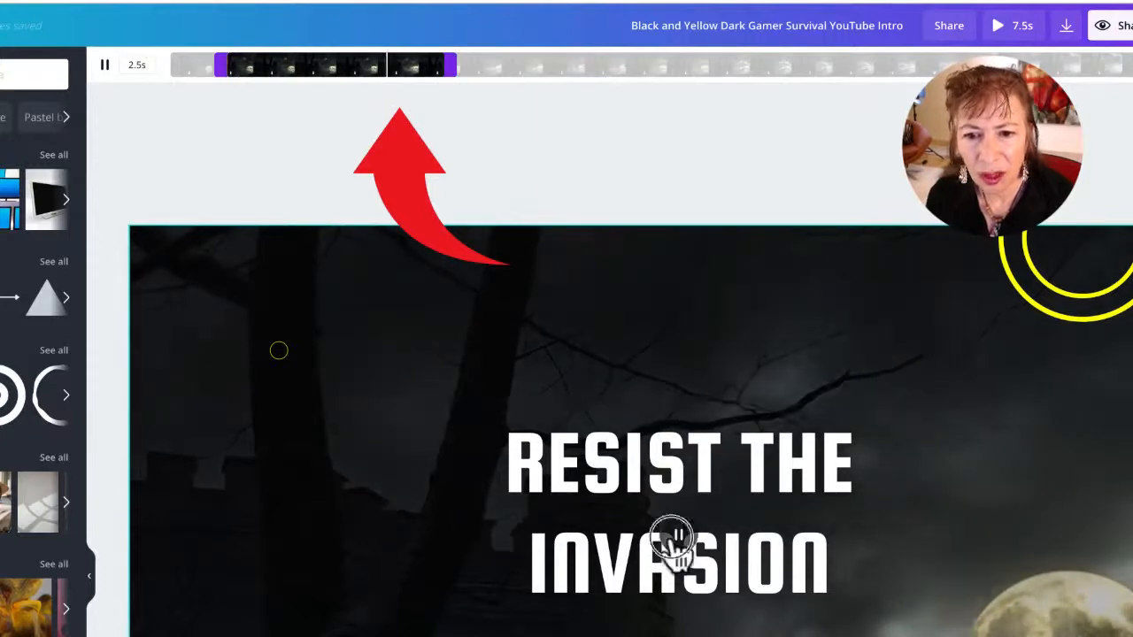
Step: Preview the second page's 2.5 s background clip, and slide the trimmed section to the start of the video
click(680, 533)
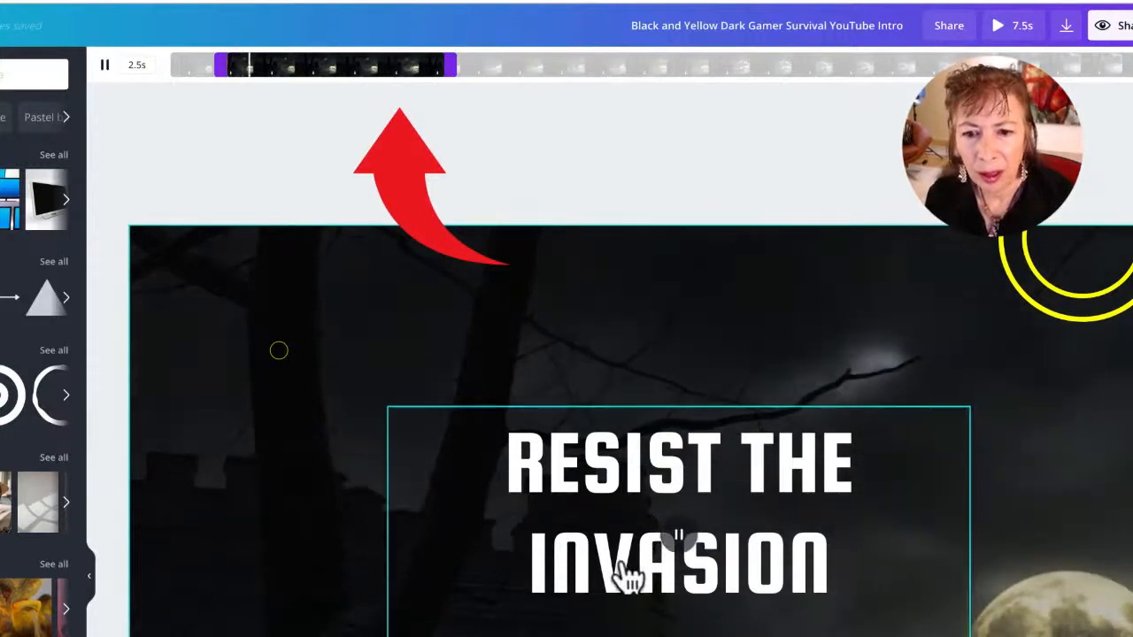
click(279, 350)
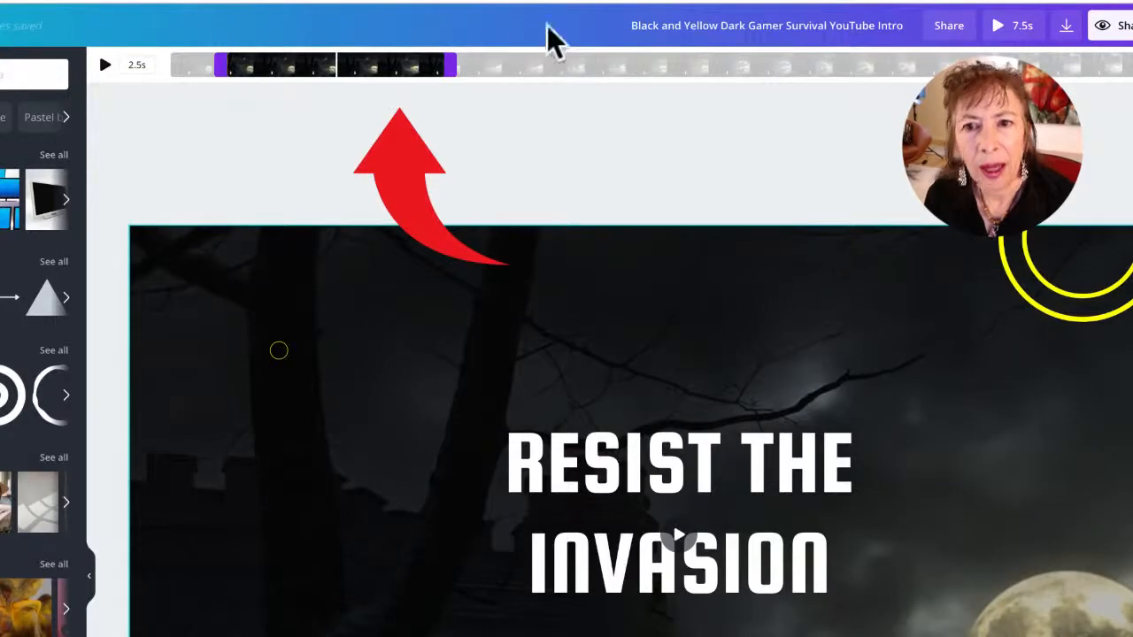
click(676, 156)
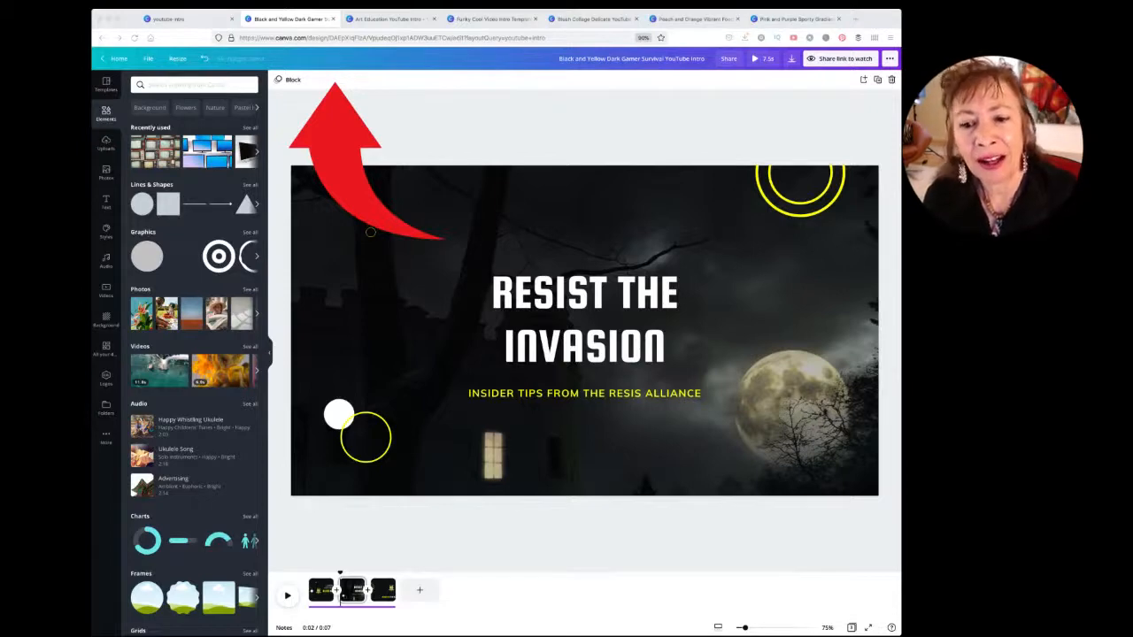
click(327, 208)
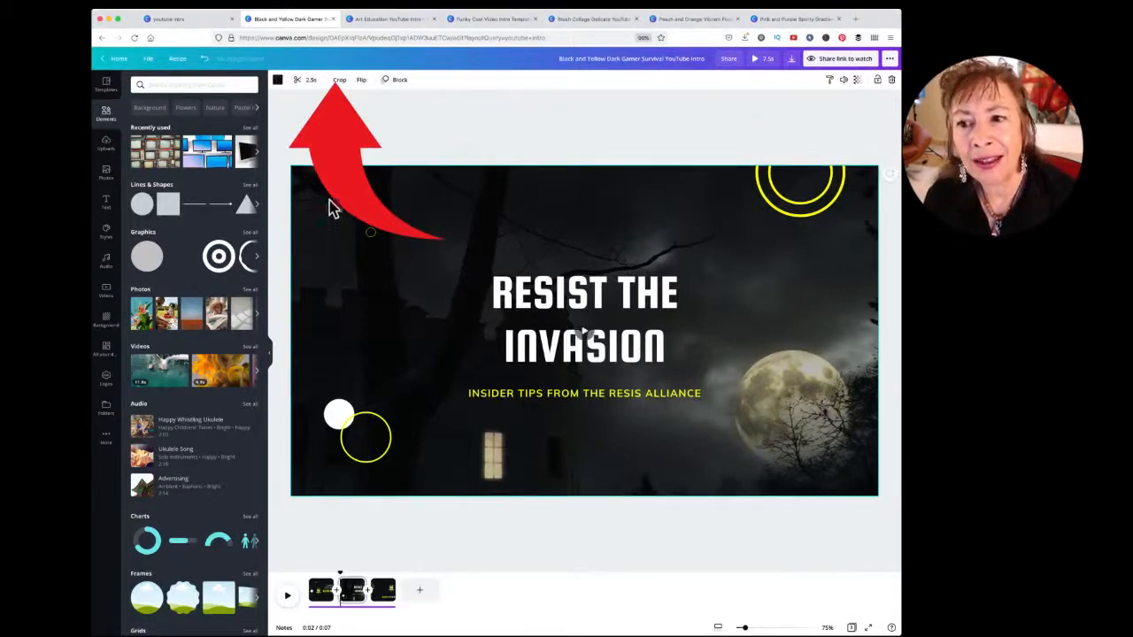
click(302, 81)
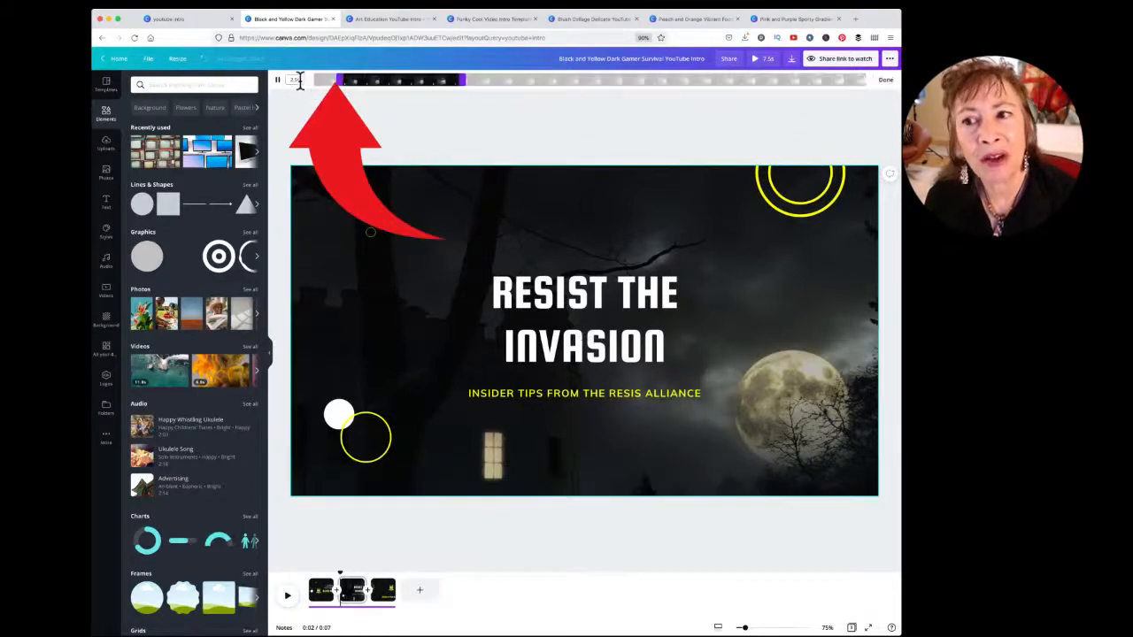
drag(404, 79, 379, 84)
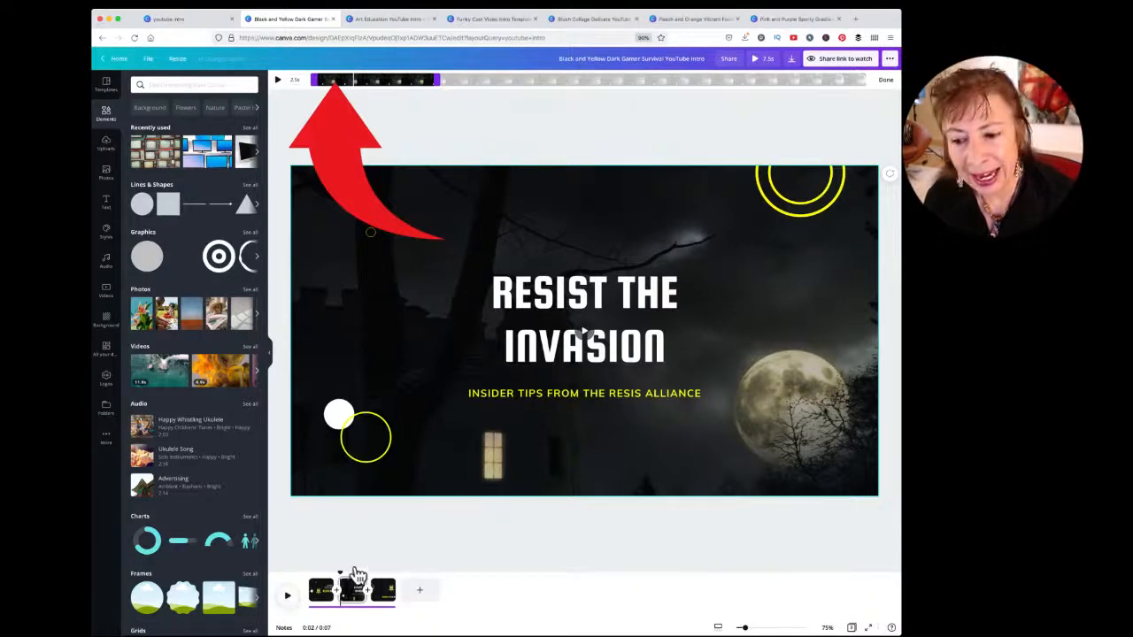
Step: Play the timeline from the first page, and preview the whole intro full size before returning to the editor
click(310, 580)
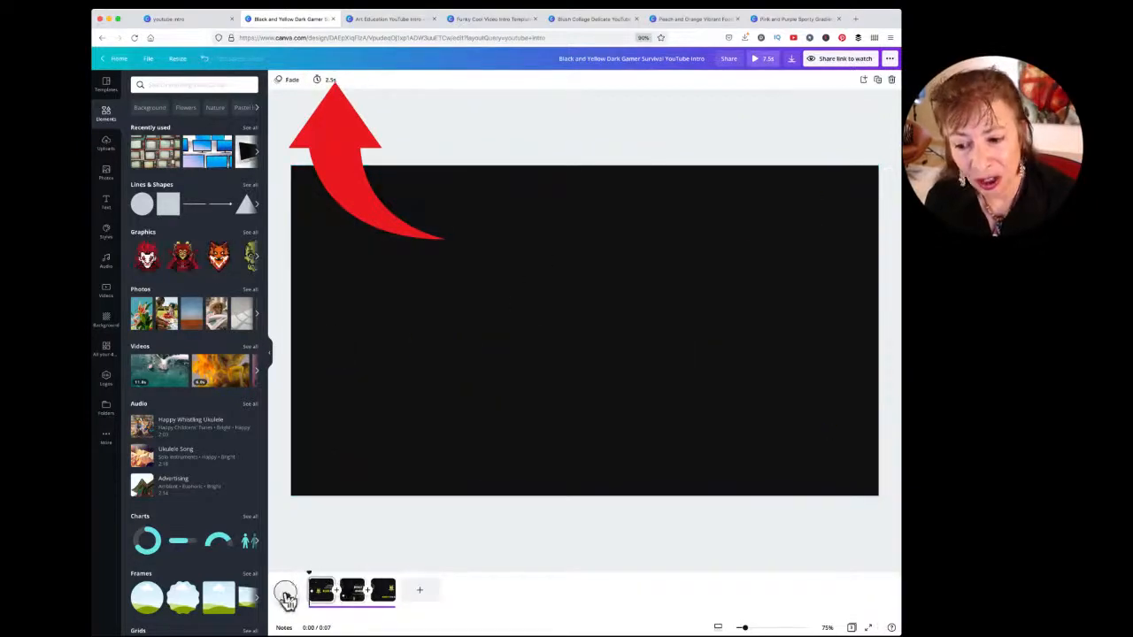
click(286, 596)
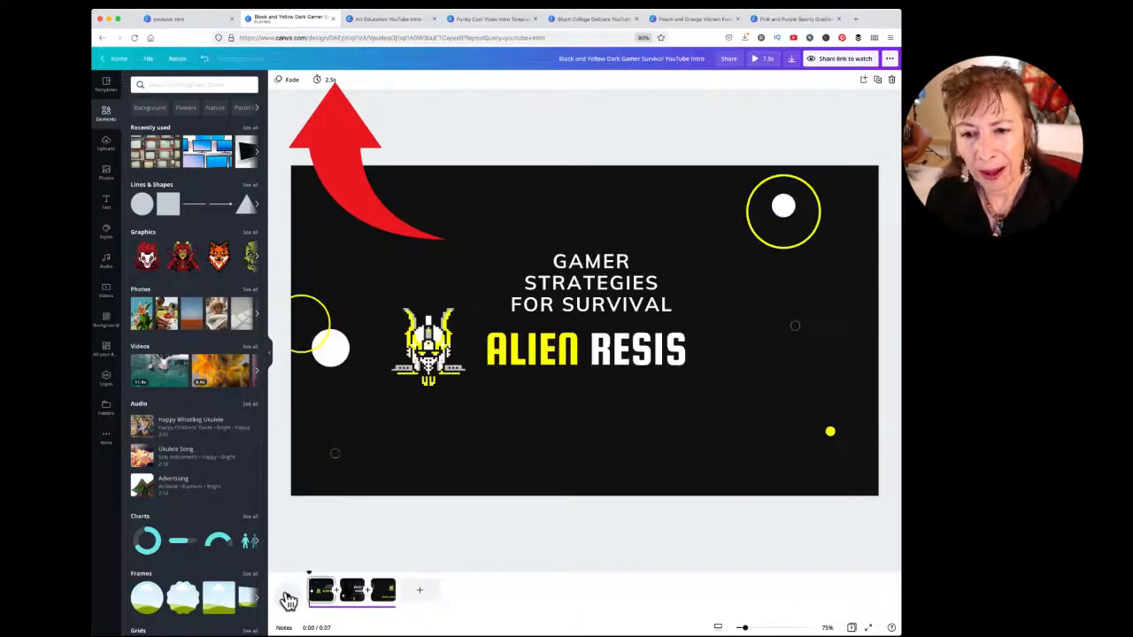
click(287, 600)
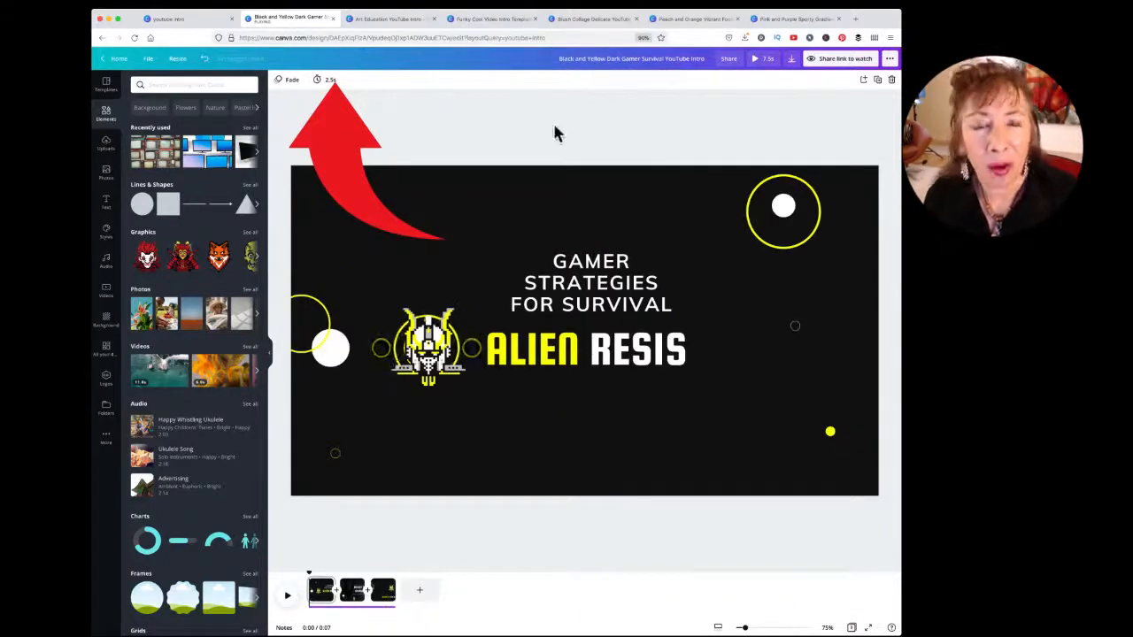
click(827, 2)
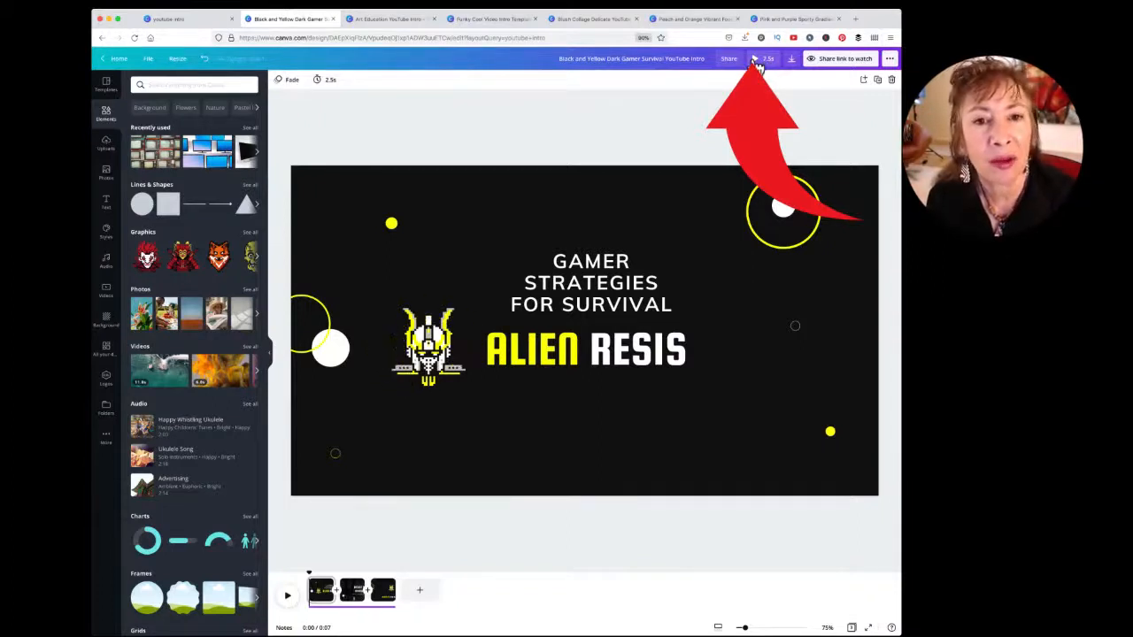
click(755, 59)
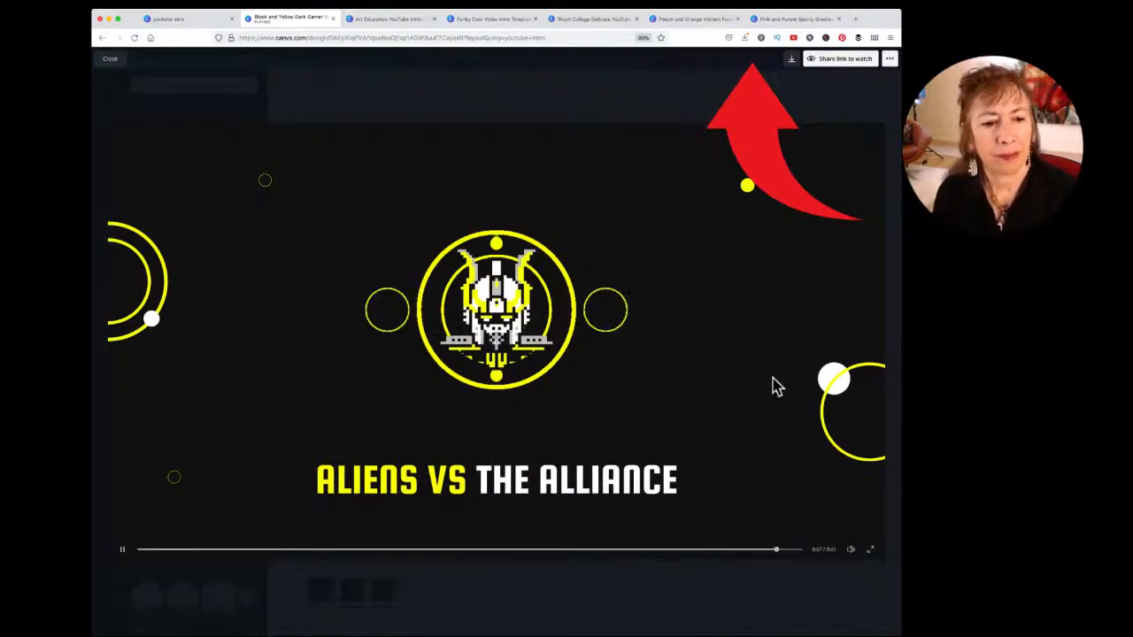
click(108, 57)
click(837, 5)
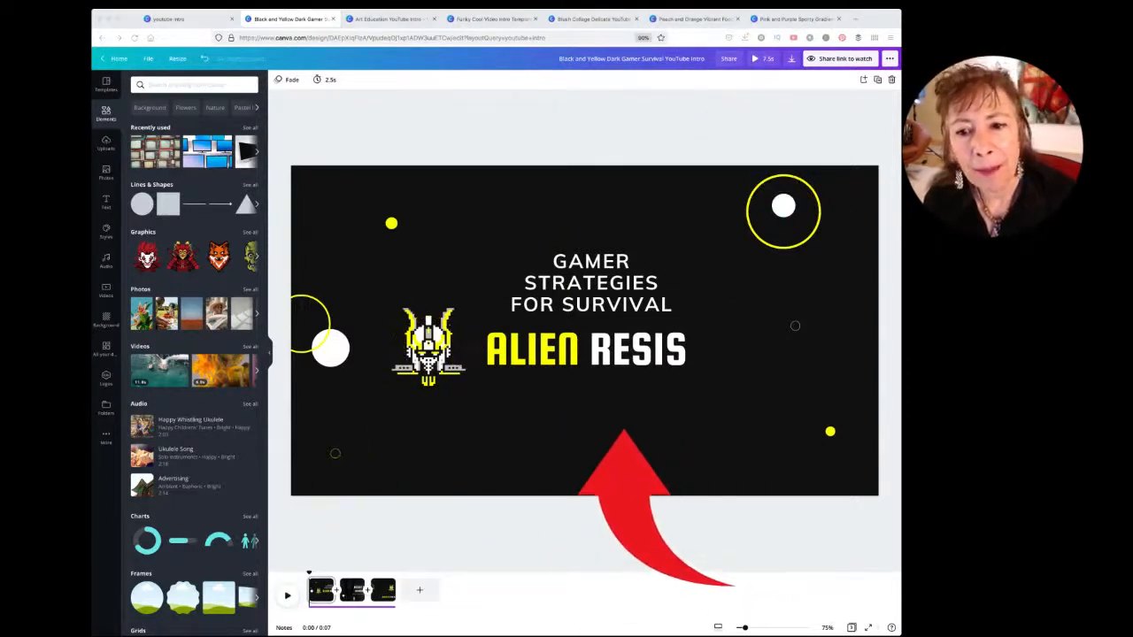
Step: Adjust the soundtrack's alignment, sliding it to a later section of the song and back to its beginning
click(337, 608)
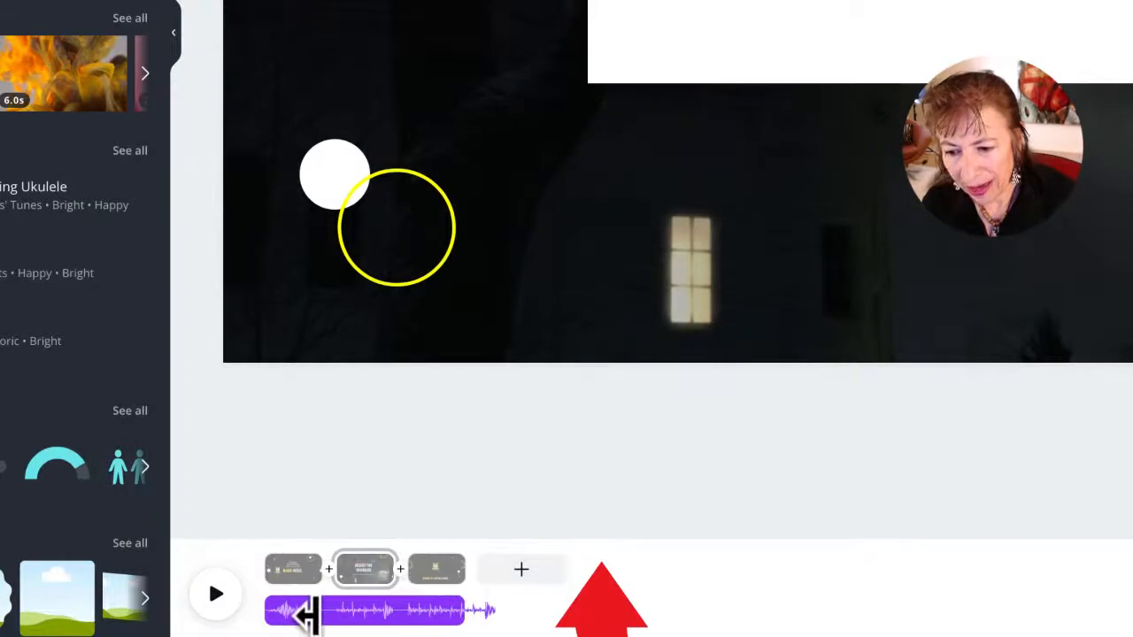
drag(283, 610, 331, 612)
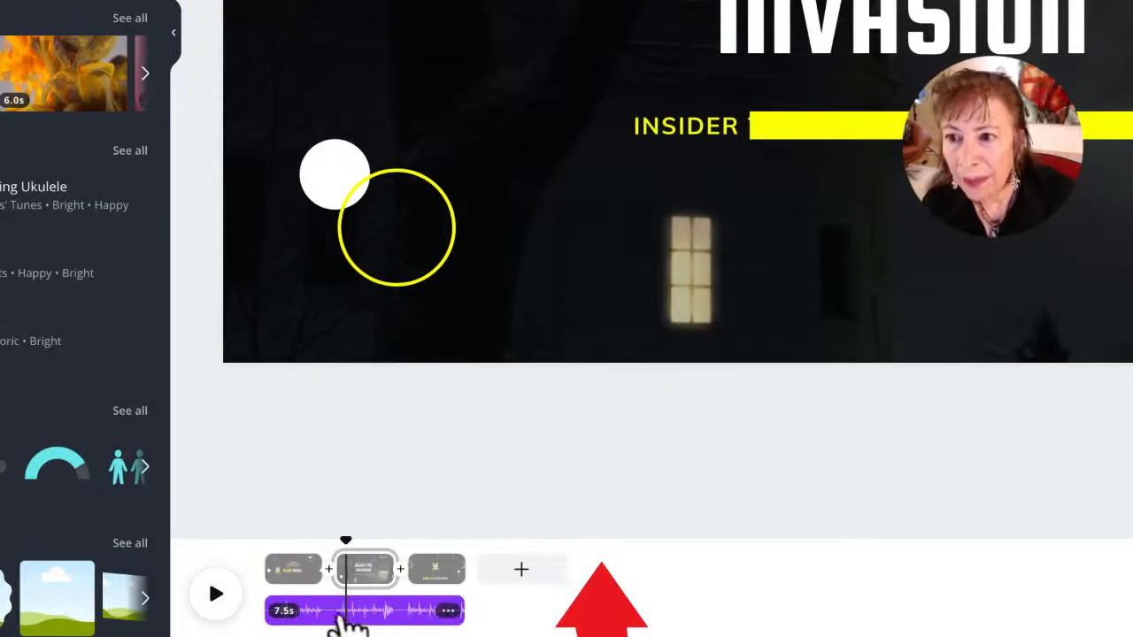
click(305, 611)
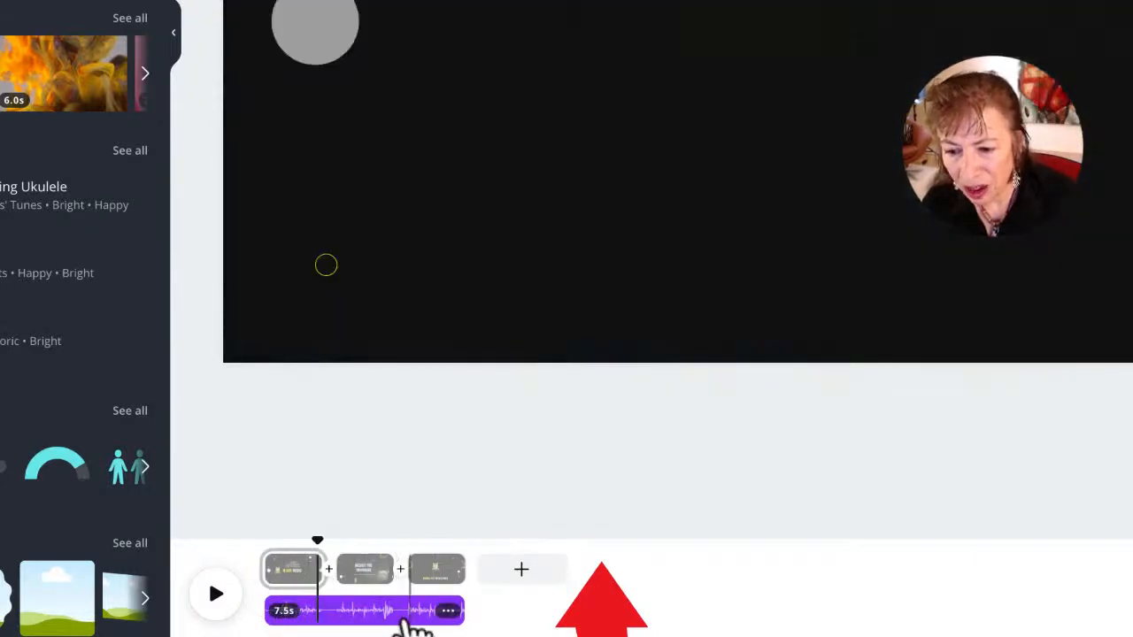
double_click(410, 610)
drag(449, 611, 248, 575)
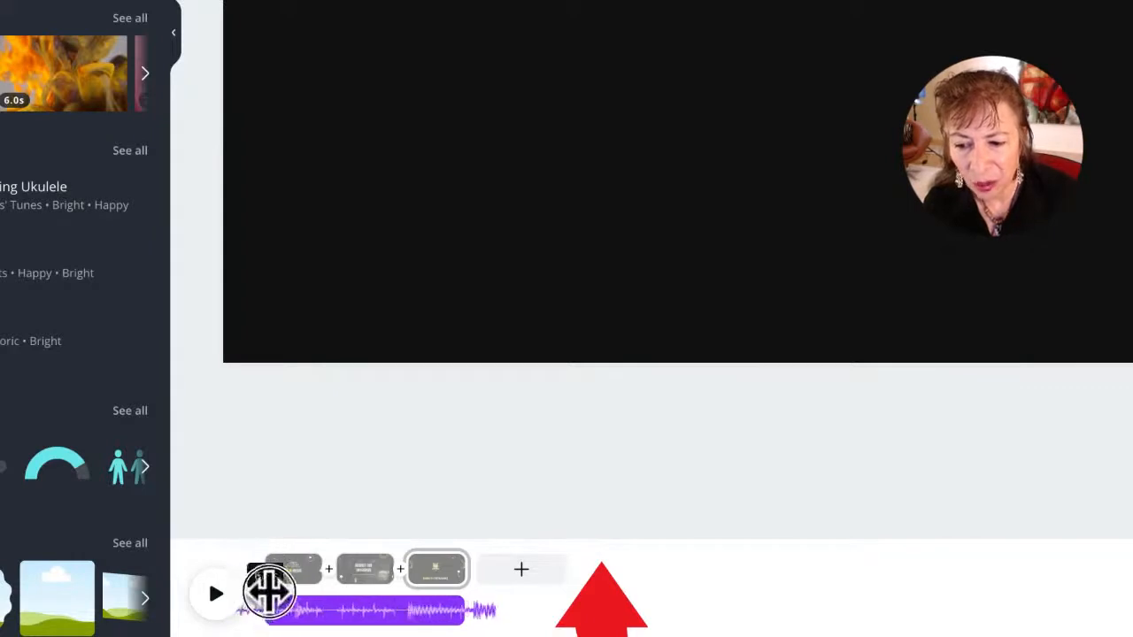
drag(265, 590, 531, 614)
Step: Try to delete the soundtrack from the timeline, and place the playhead in the first page
click(314, 611)
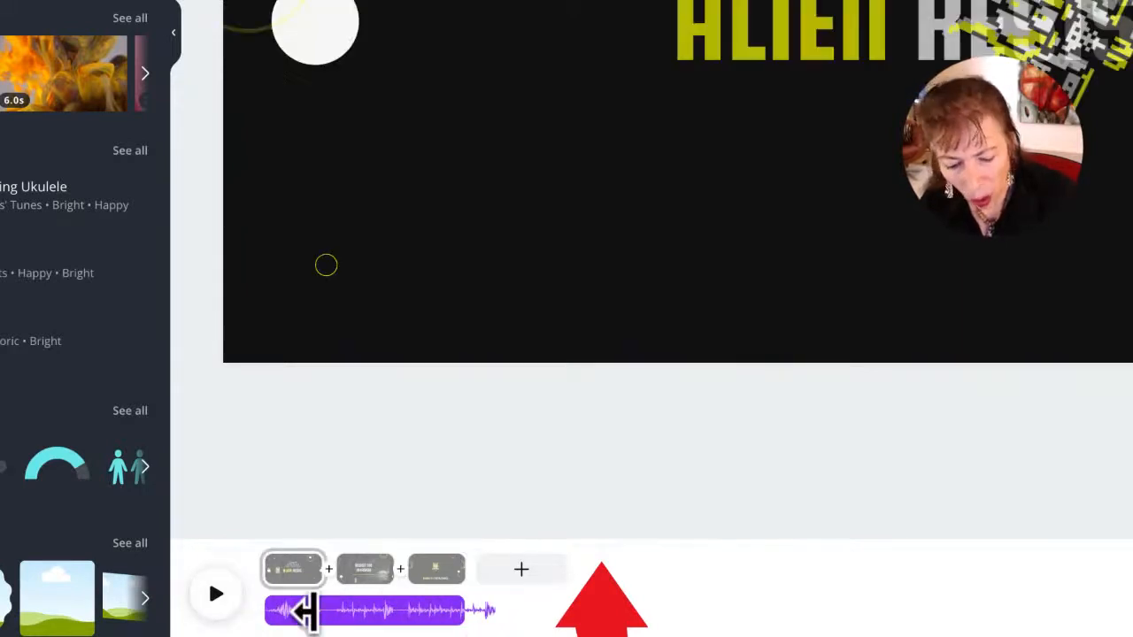
key(Delete)
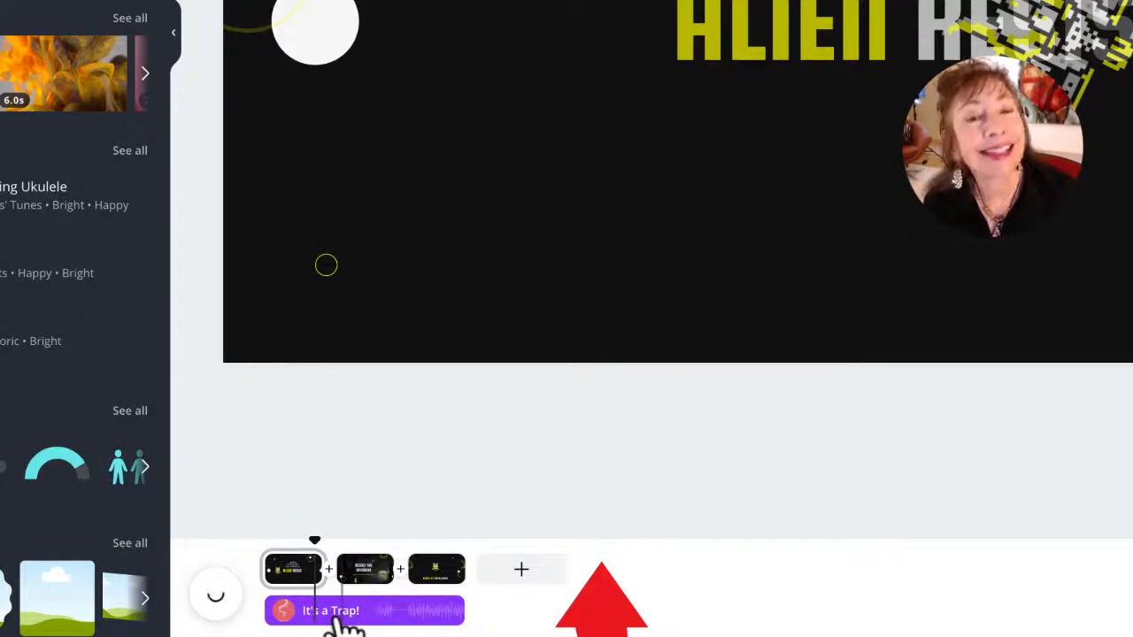
click(285, 610)
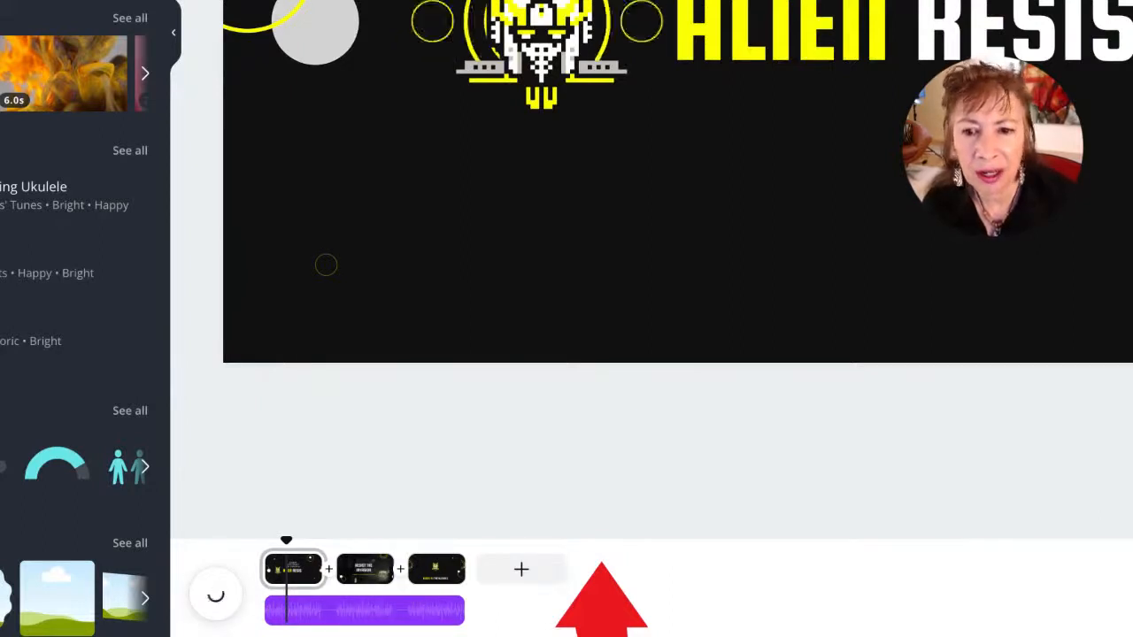
Step: Look through the first, third and second pages of the intro
click(294, 569)
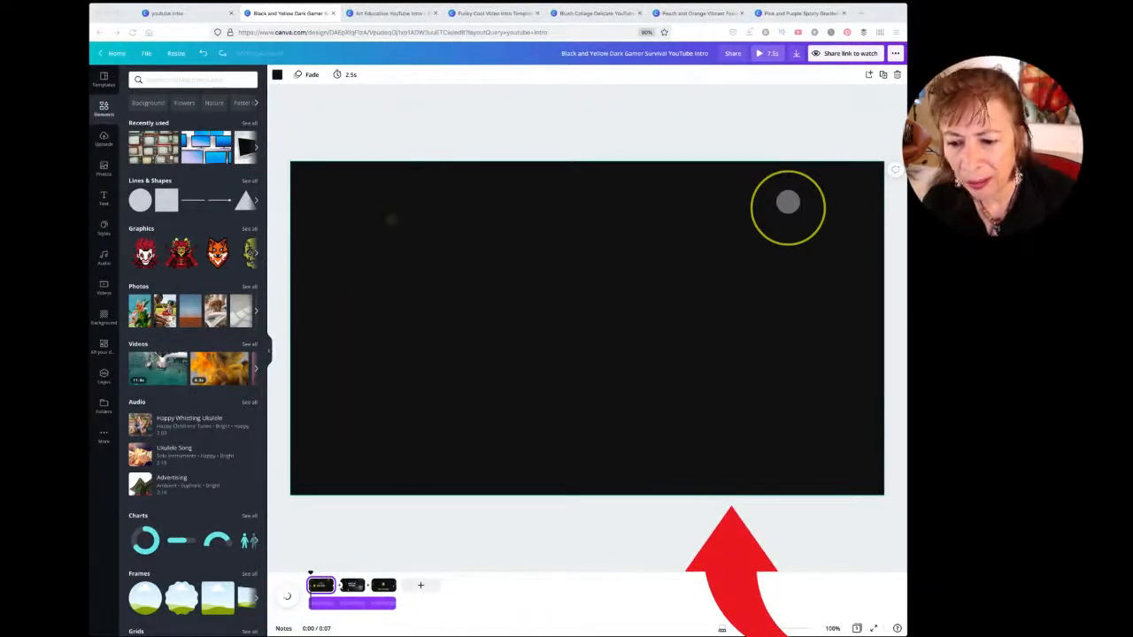
click(349, 585)
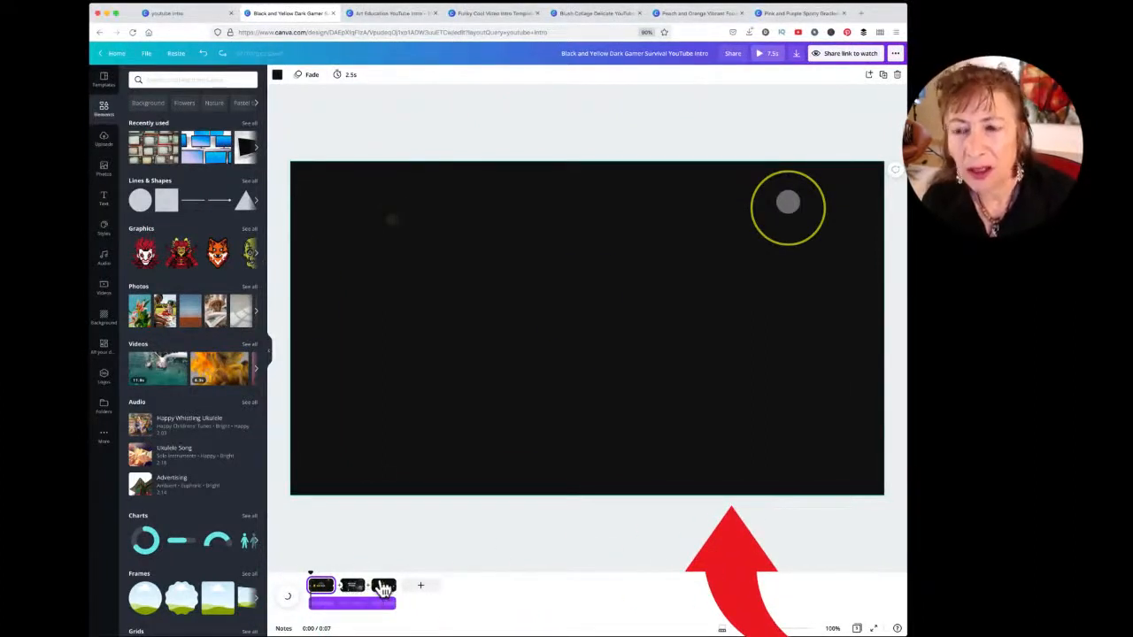
click(383, 585)
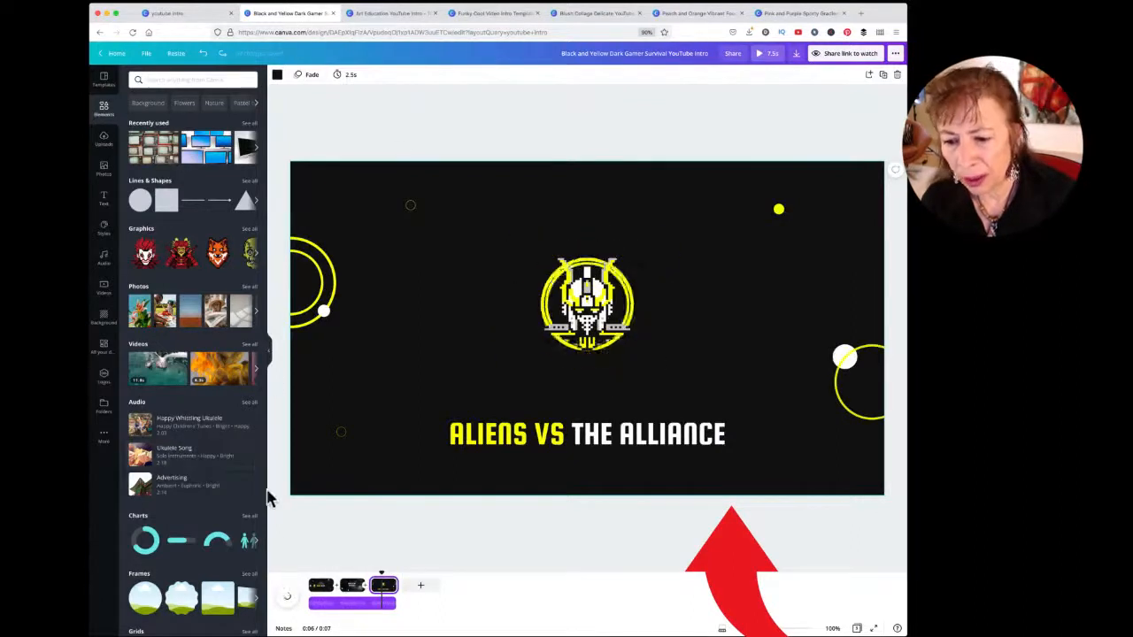
click(352, 591)
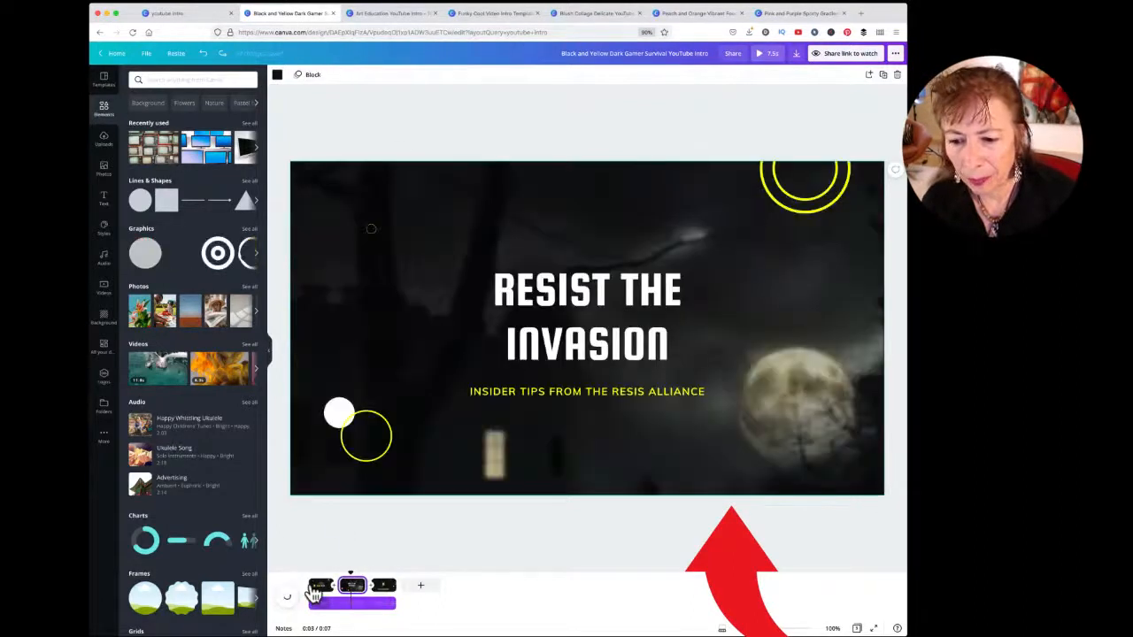
Step: Return to the first page, and set its duration to 1.5 s
click(321, 593)
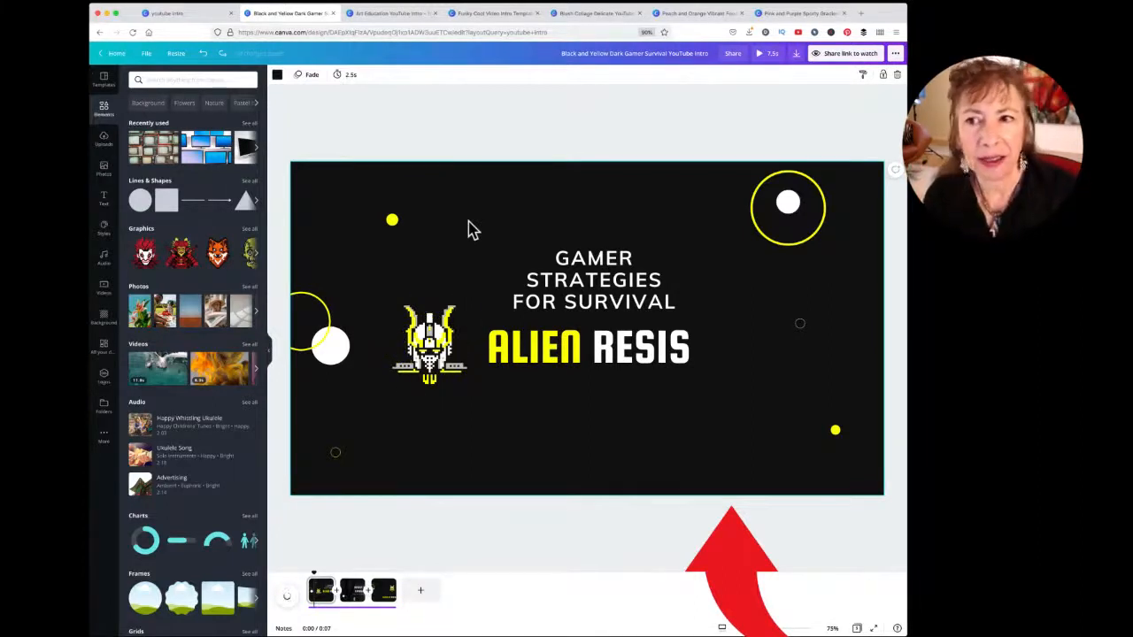
click(828, 3)
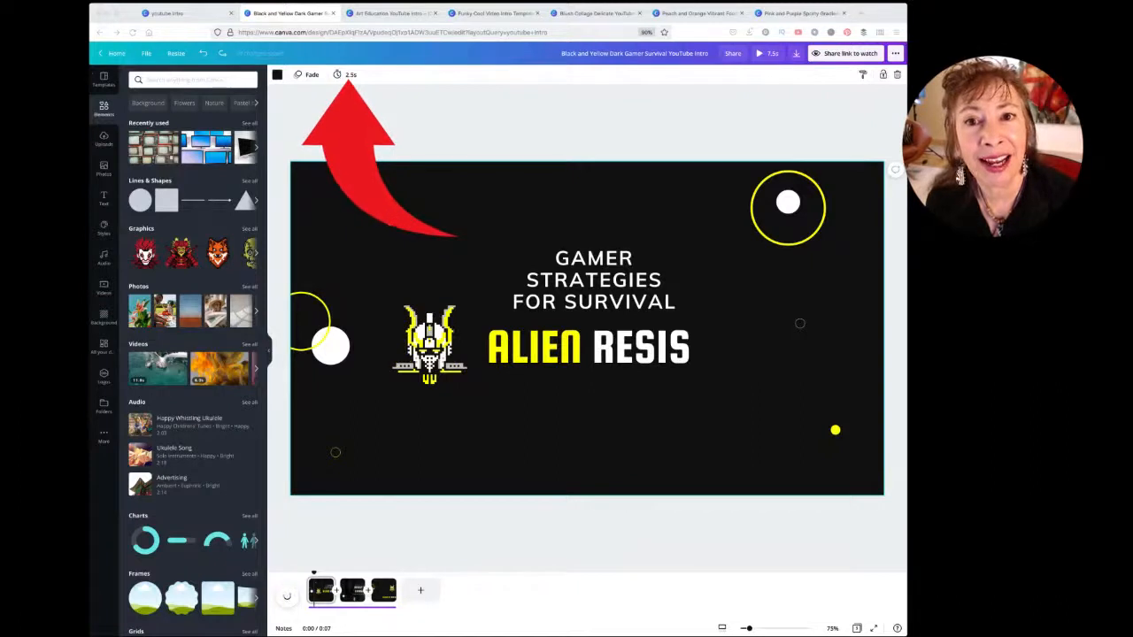
click(350, 76)
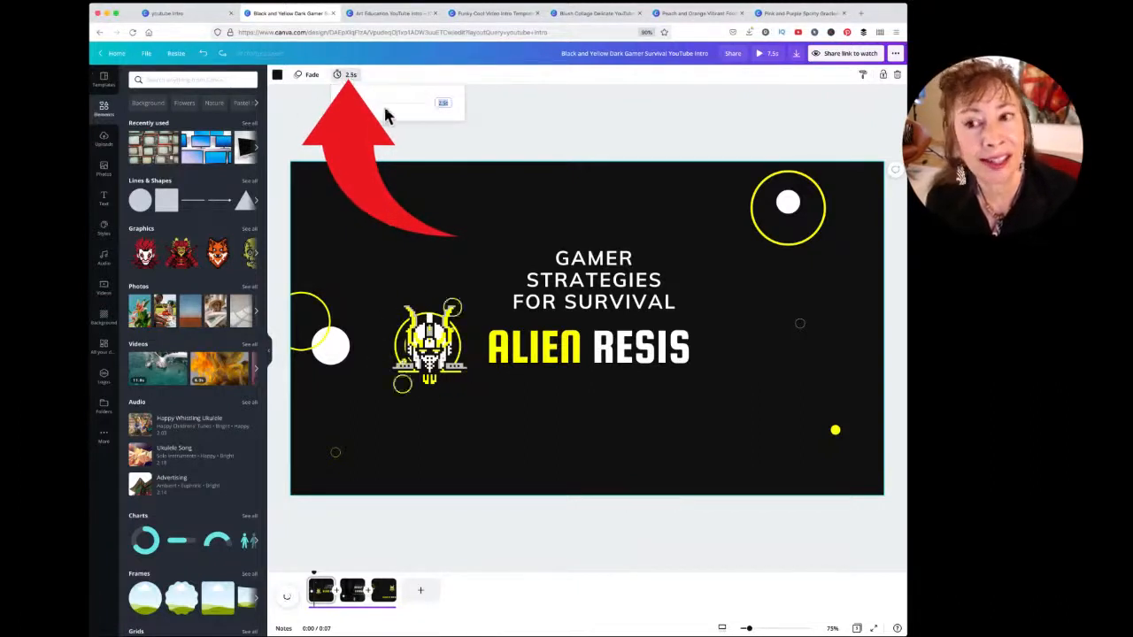
drag(381, 105, 379, 105)
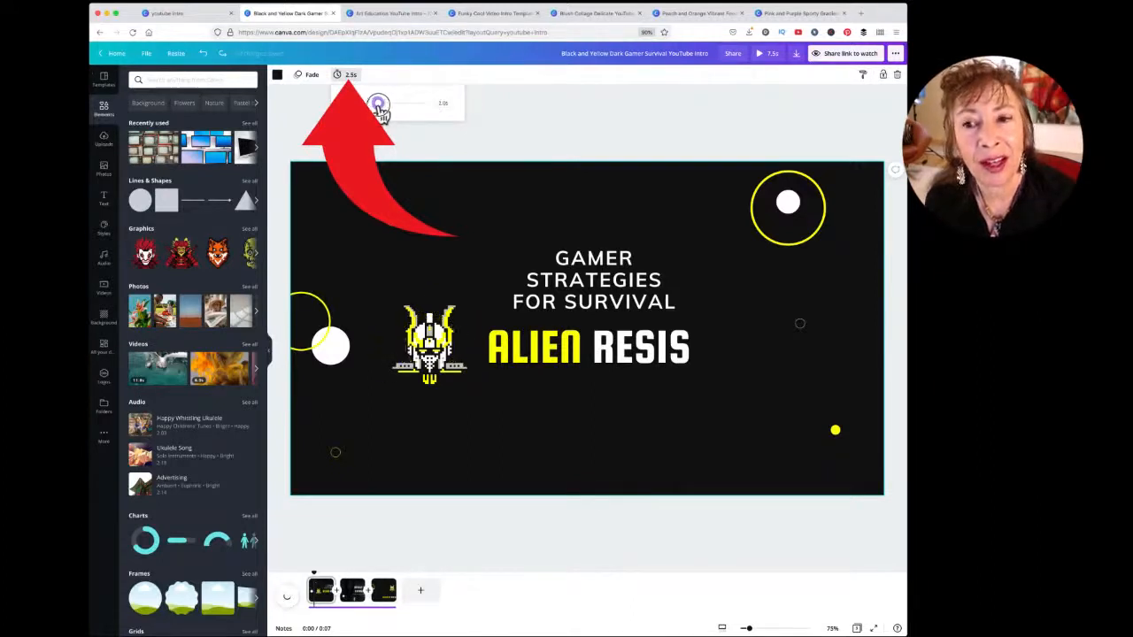
drag(377, 107, 379, 106)
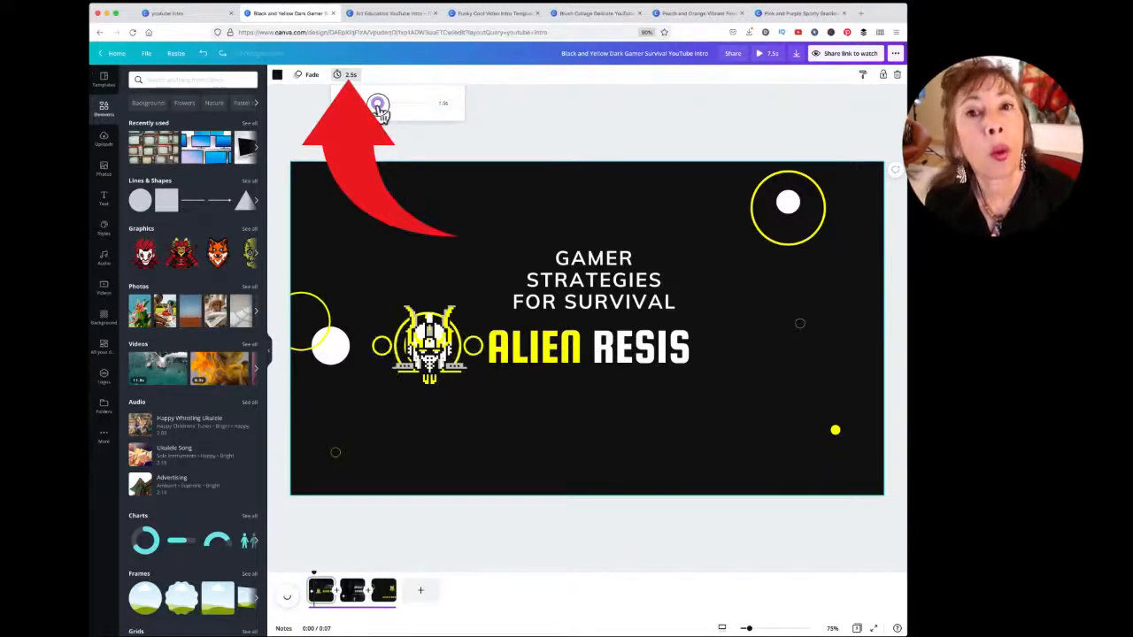
drag(379, 105, 378, 106)
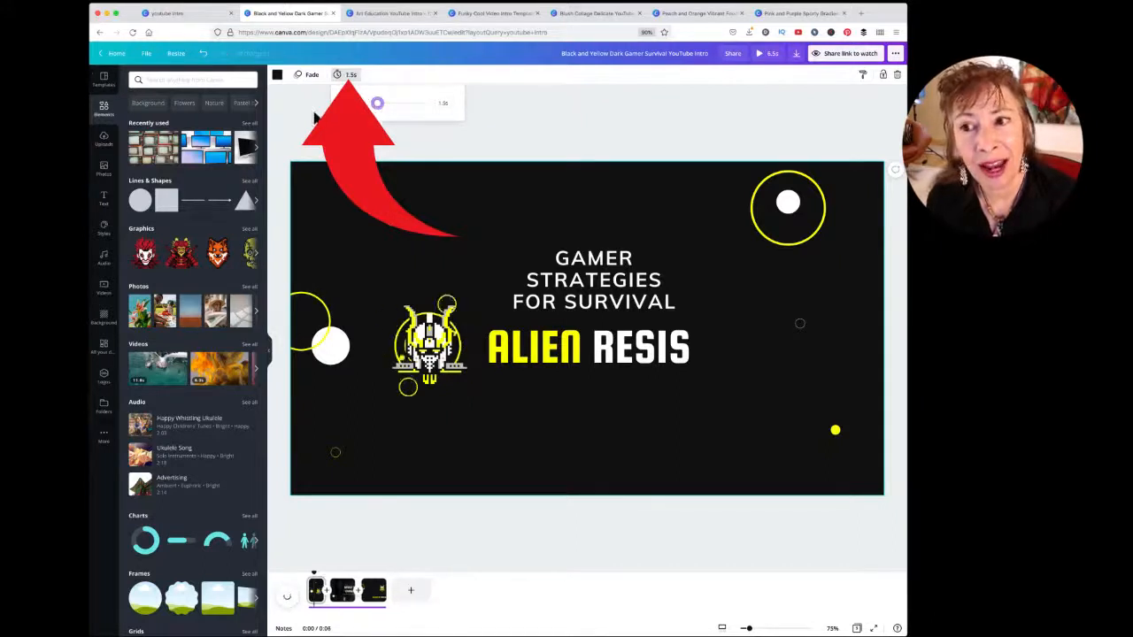
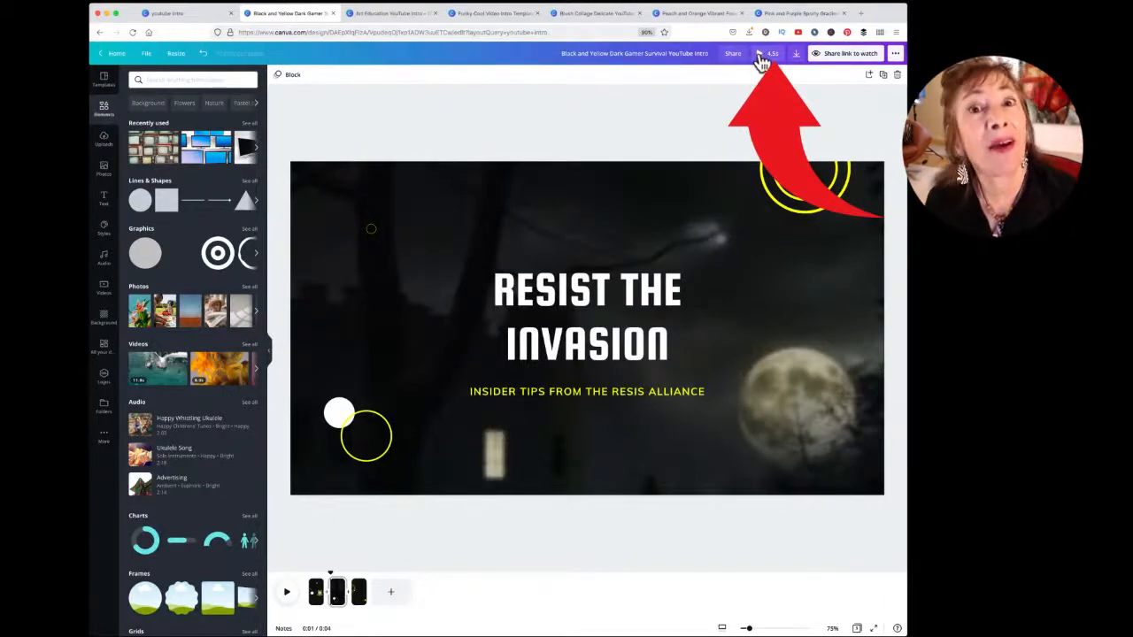
Step: Preview the shortened intro full size, and return to the editor
click(758, 55)
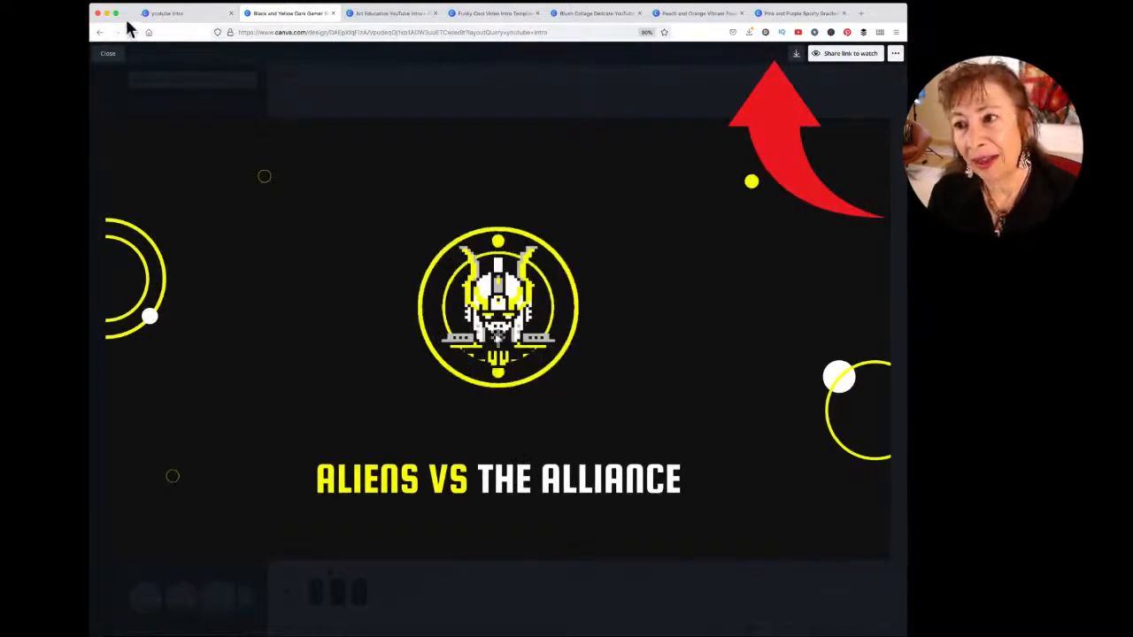
click(109, 54)
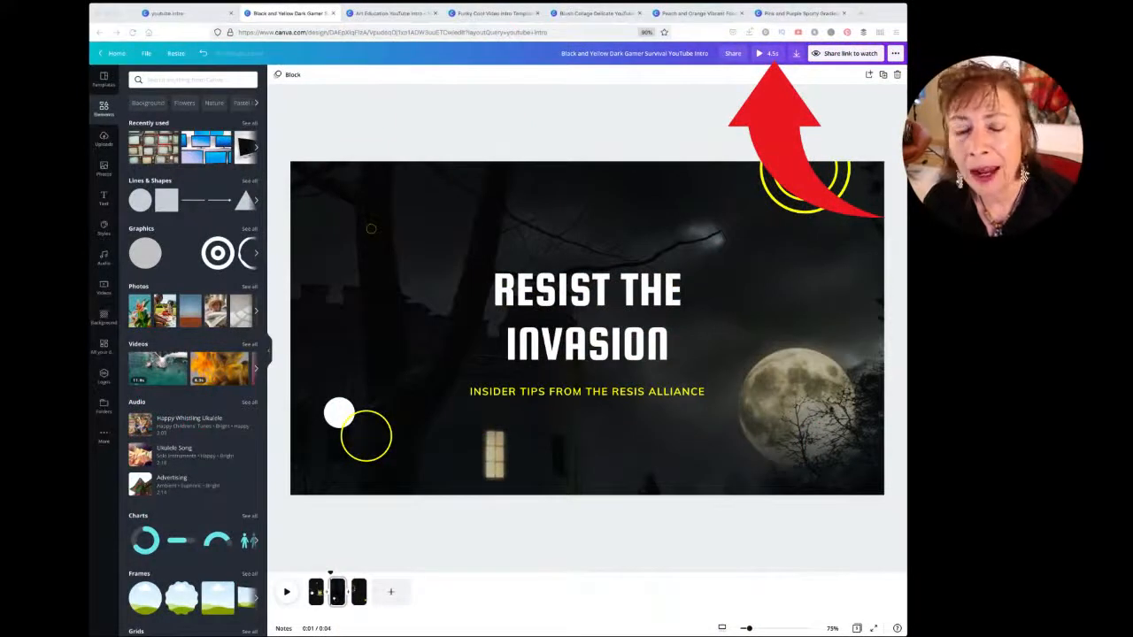
Step: Switch to the Art Education YouTube Intro design, preview it full size, and return to its editor
click(379, 12)
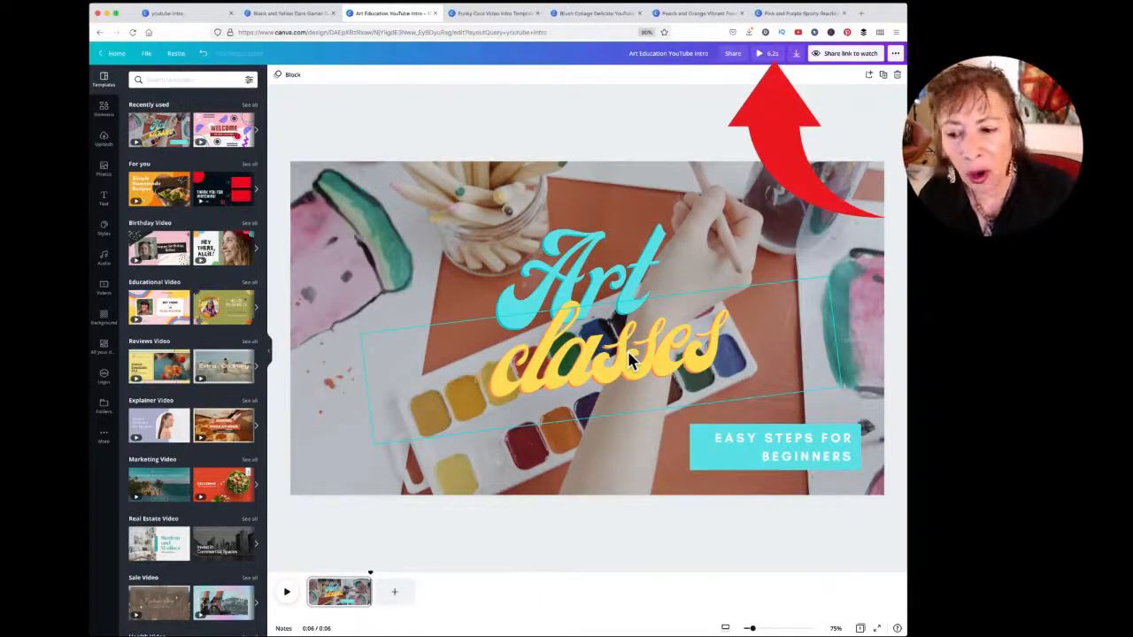
click(761, 58)
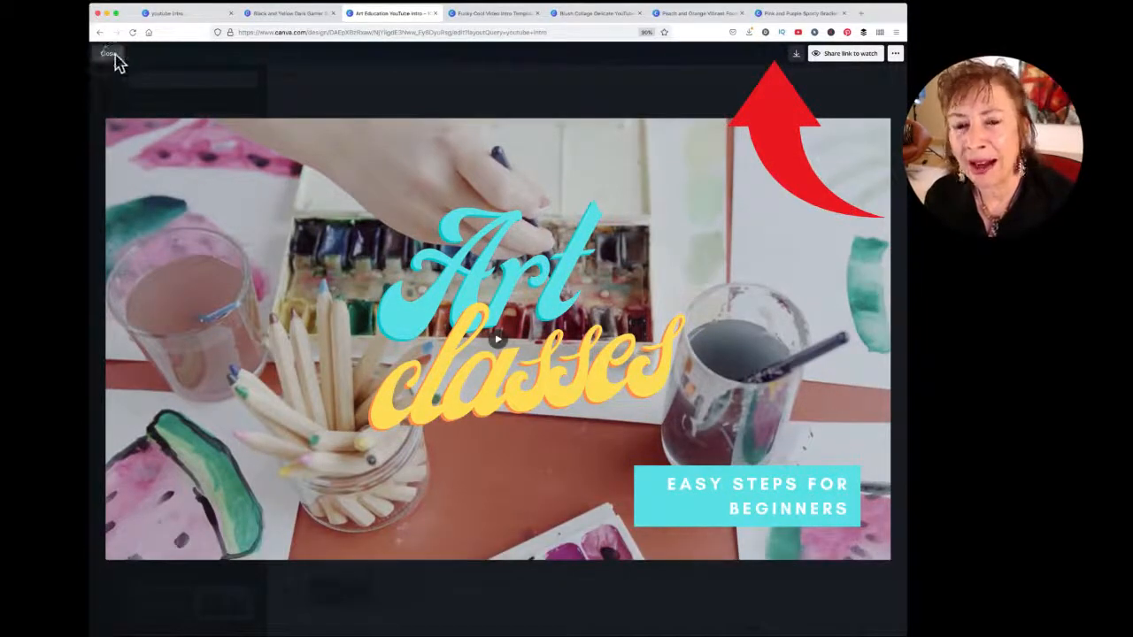
click(115, 56)
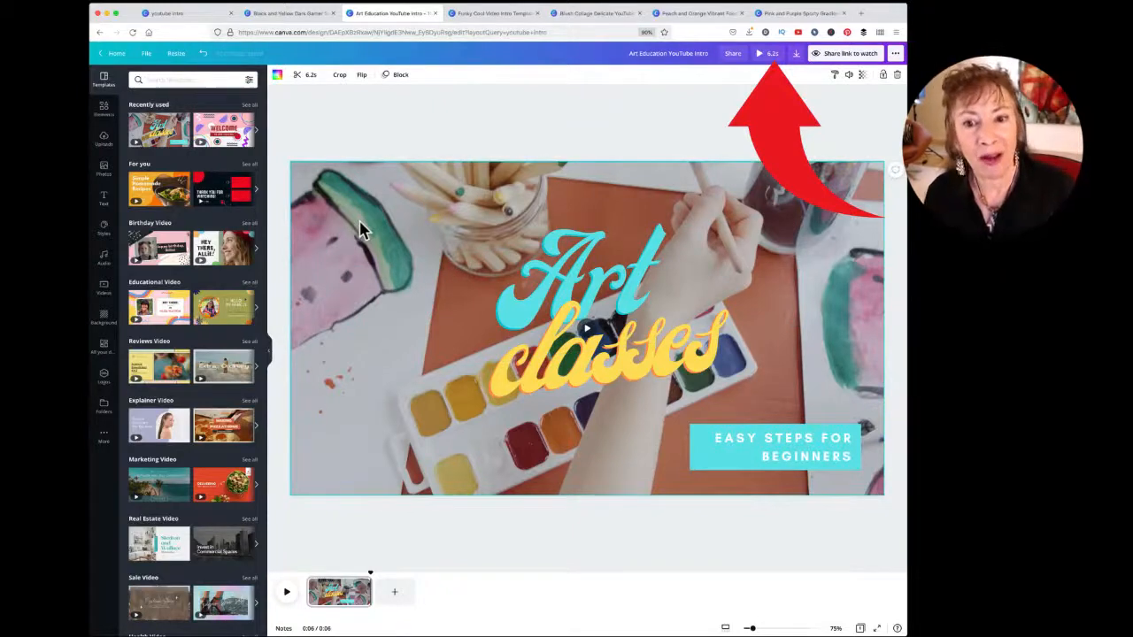
Step: Trim the background video to 3.0 s, preview the shortened art classes intro full size, and return to the editor
click(308, 81)
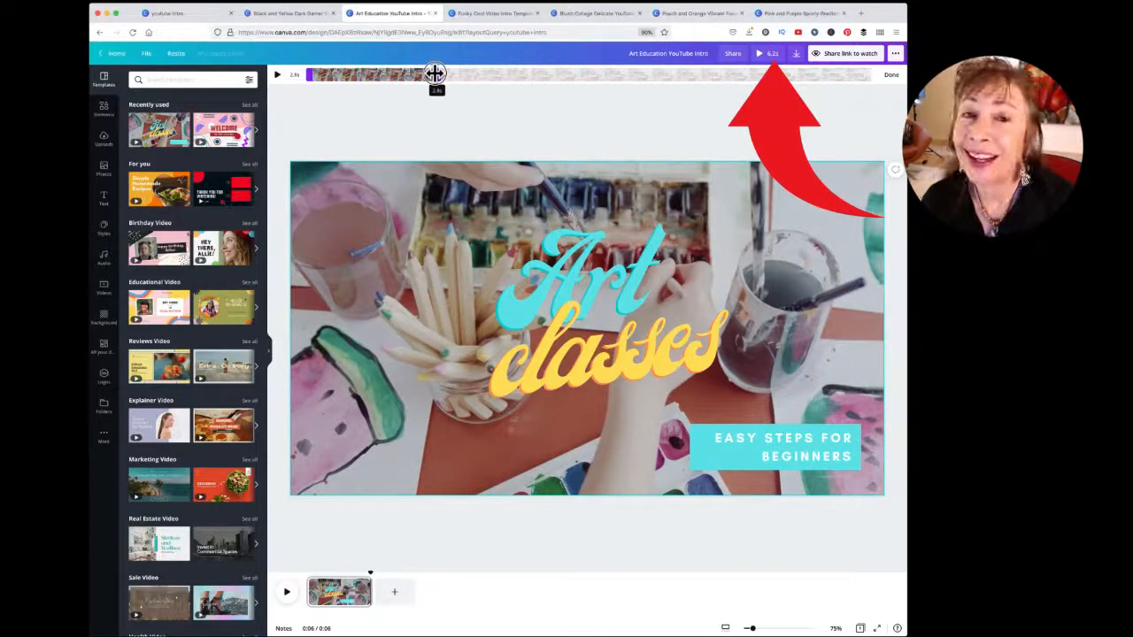
drag(434, 75, 444, 76)
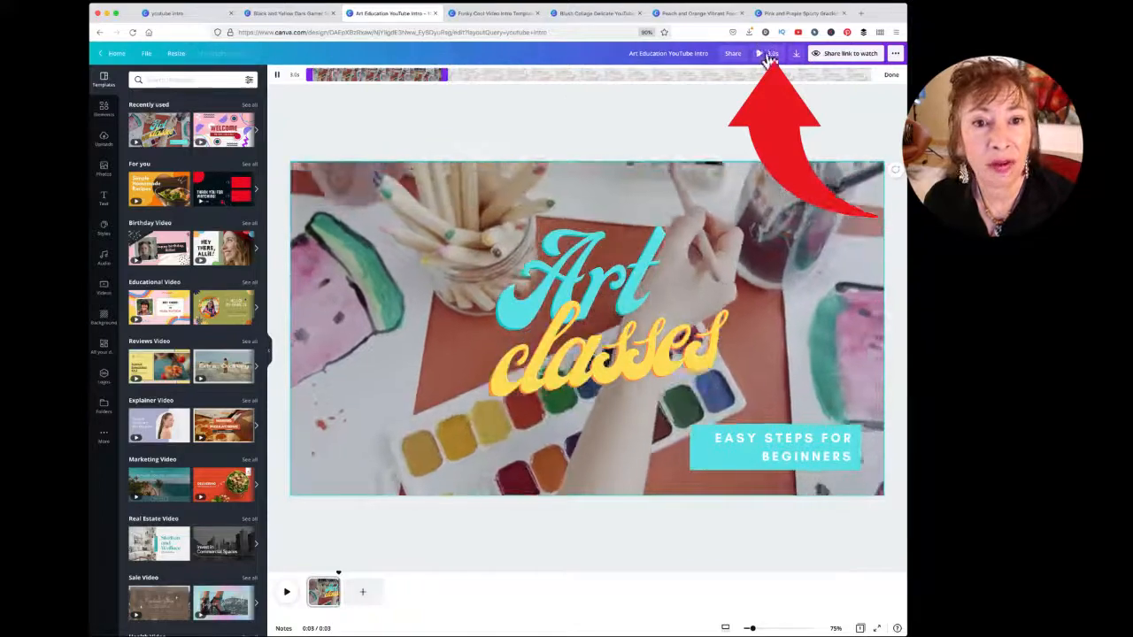
click(761, 53)
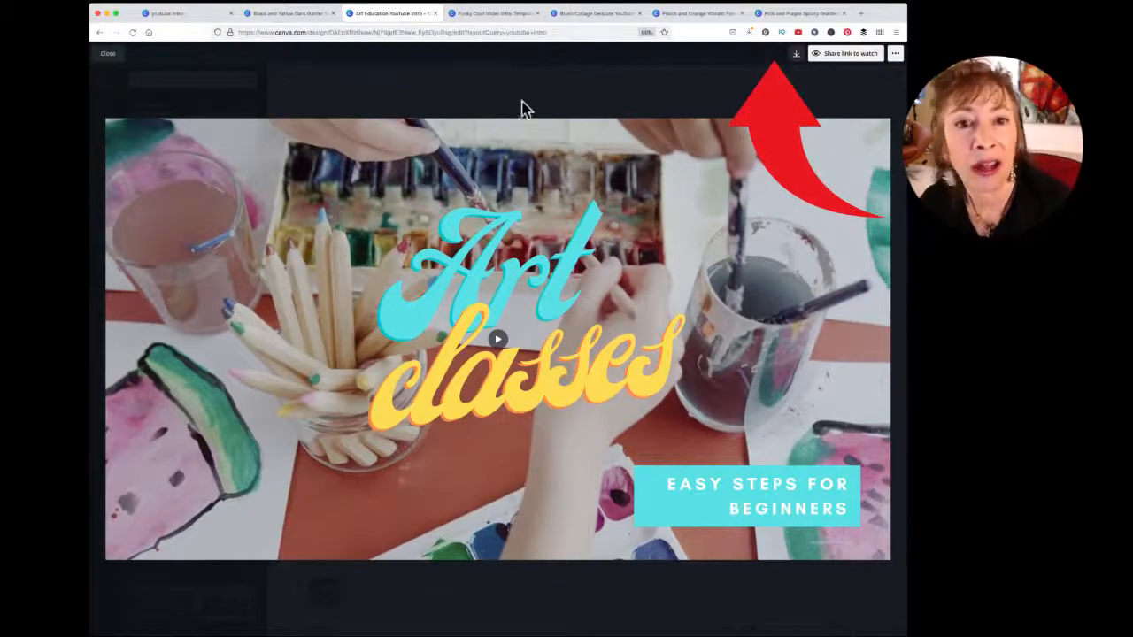
click(102, 55)
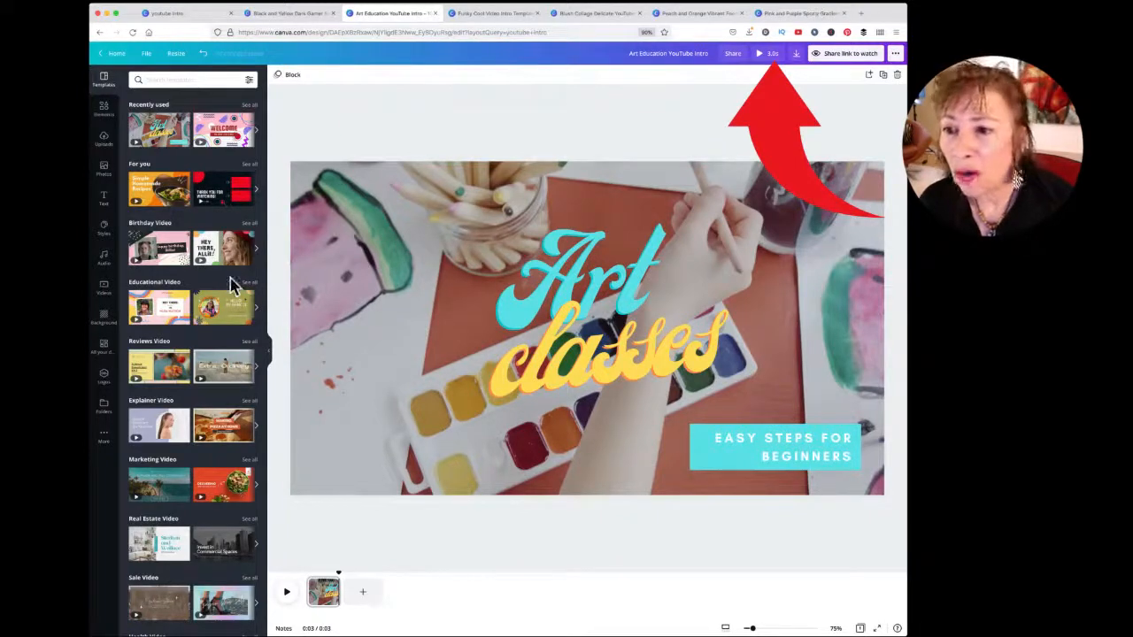
Step: Search the audio library for "pop happy" tracks
click(802, 2)
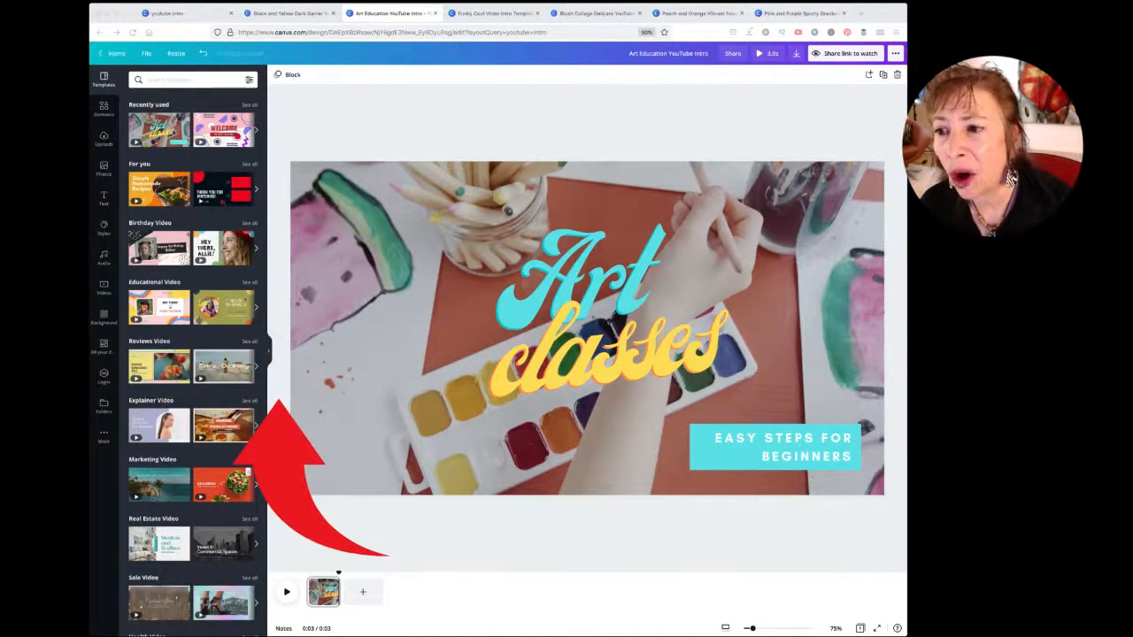
click(103, 257)
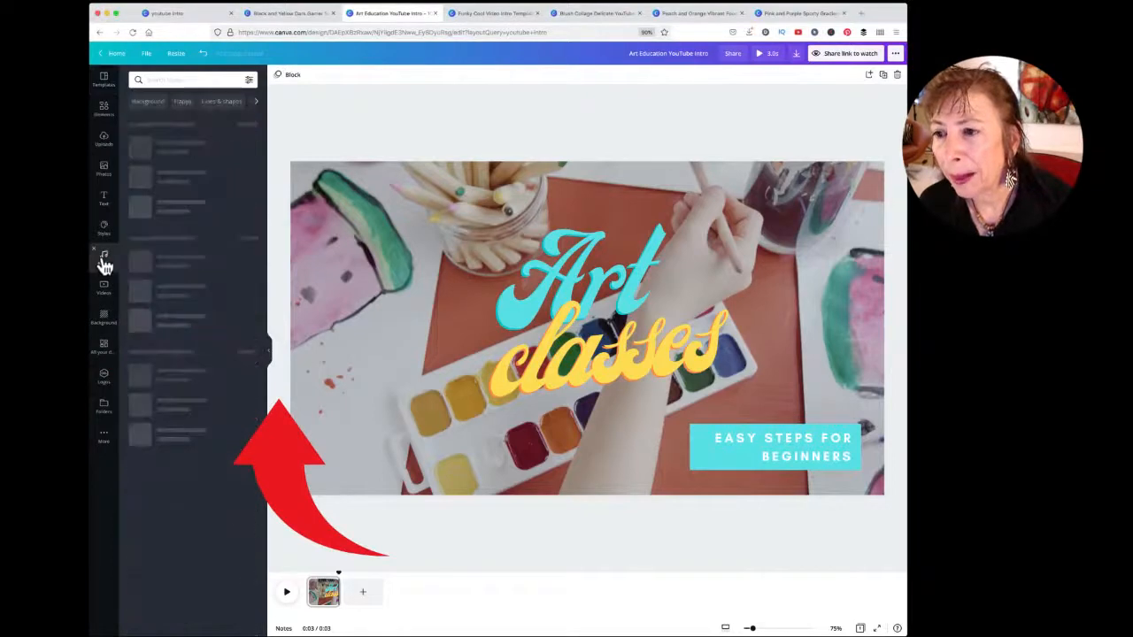
click(177, 80)
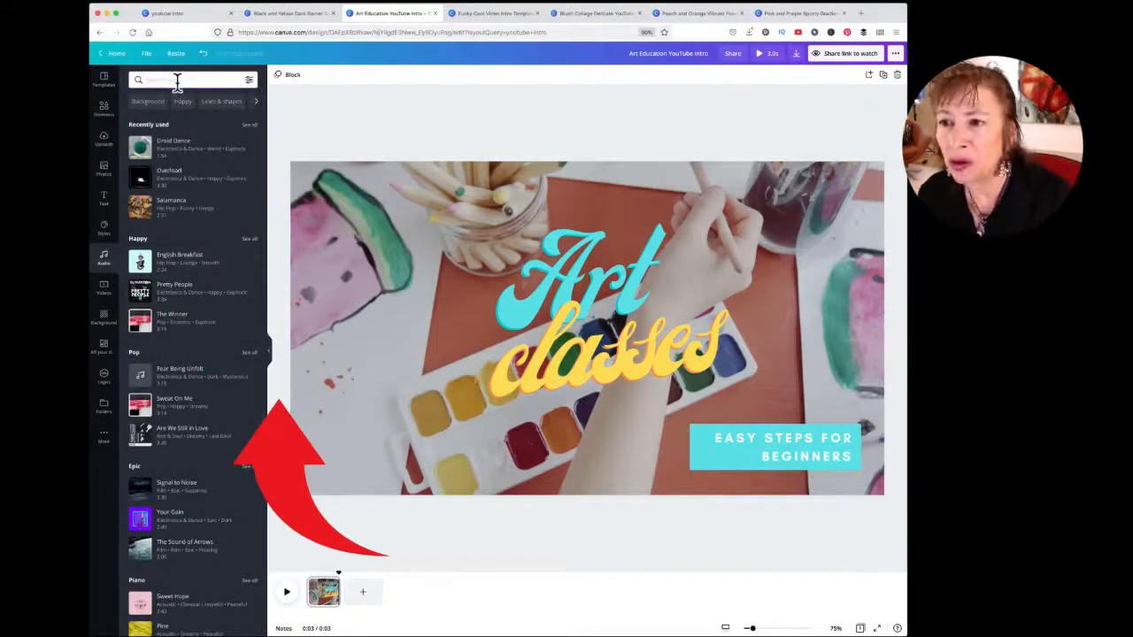
text(pop)
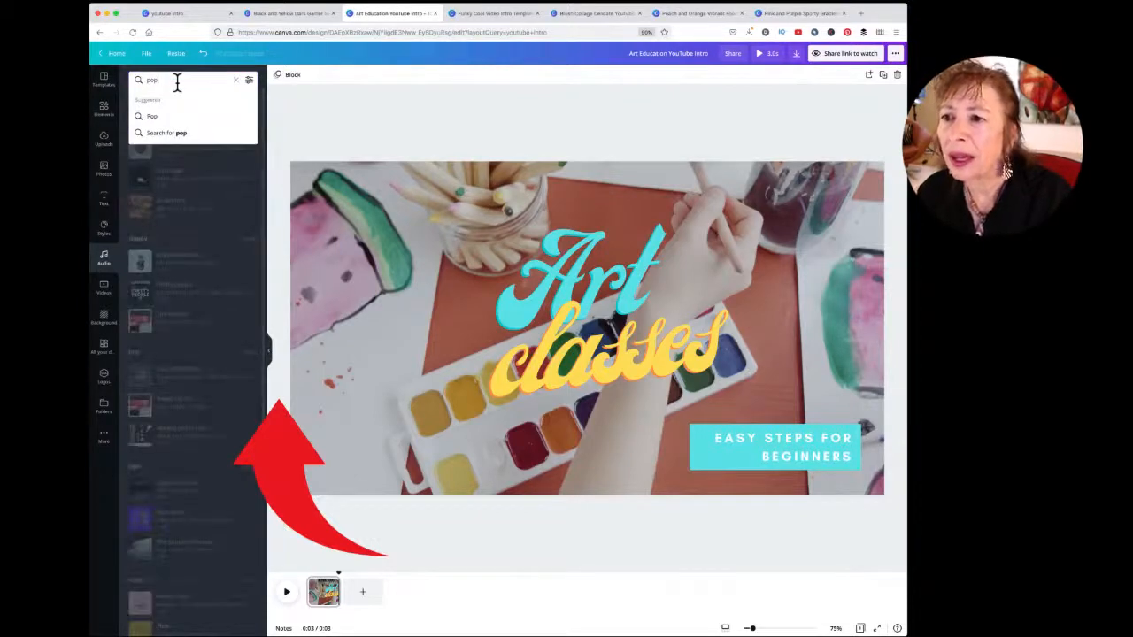
text( happy)
key(Return)
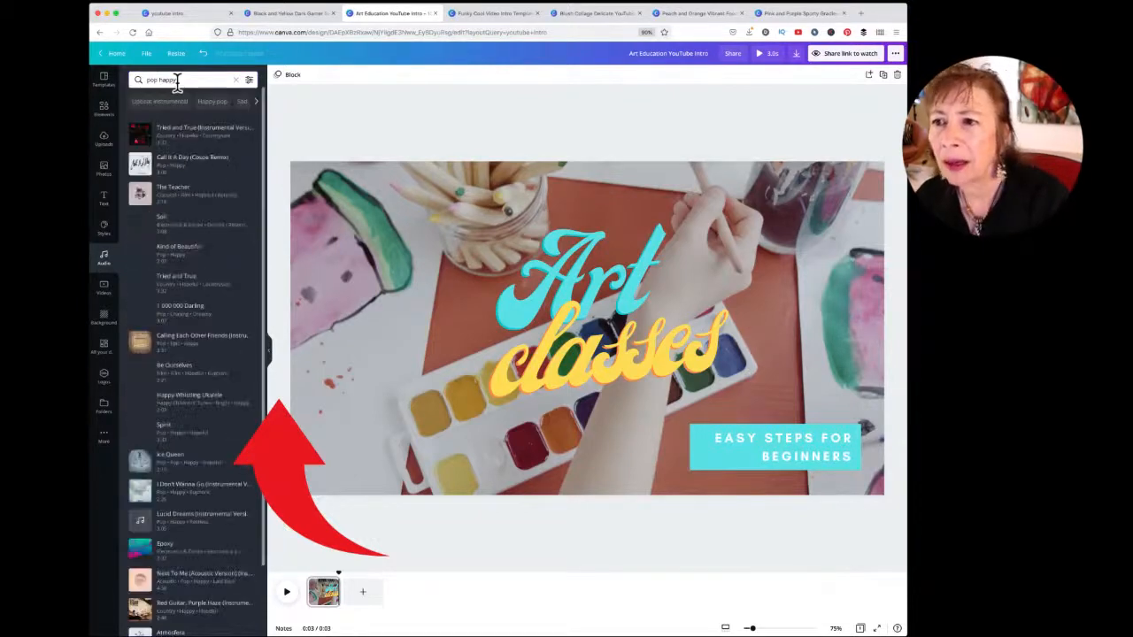
Step: Listen to the first eight "pop happy" tracks one after another, down to Calling Each Other Friends, and check that track's Pro label
click(140, 136)
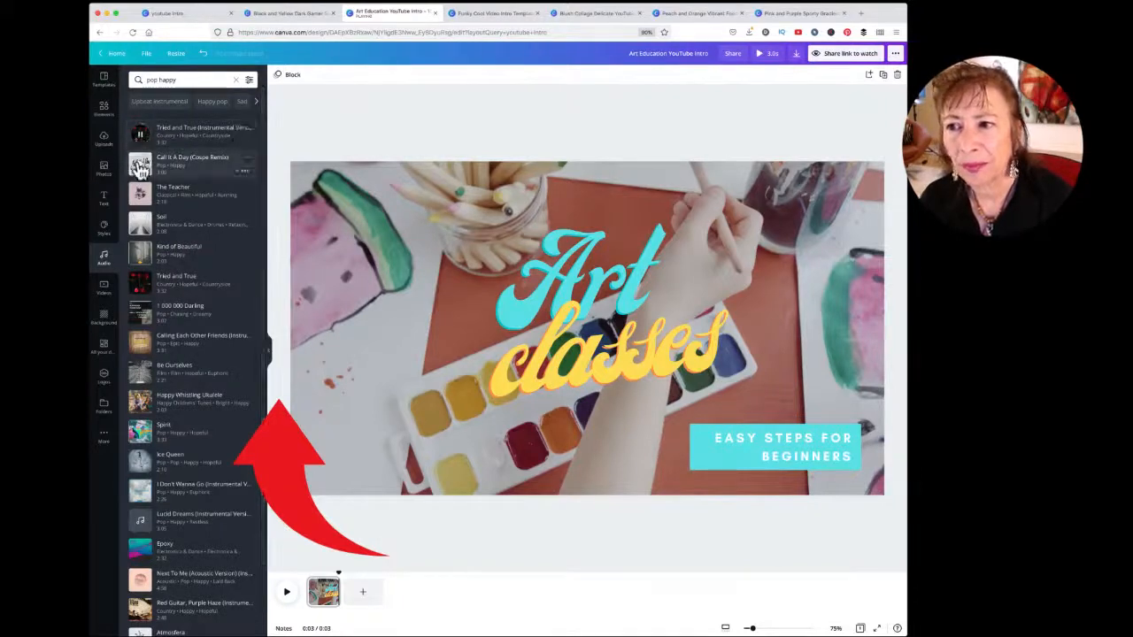
click(140, 166)
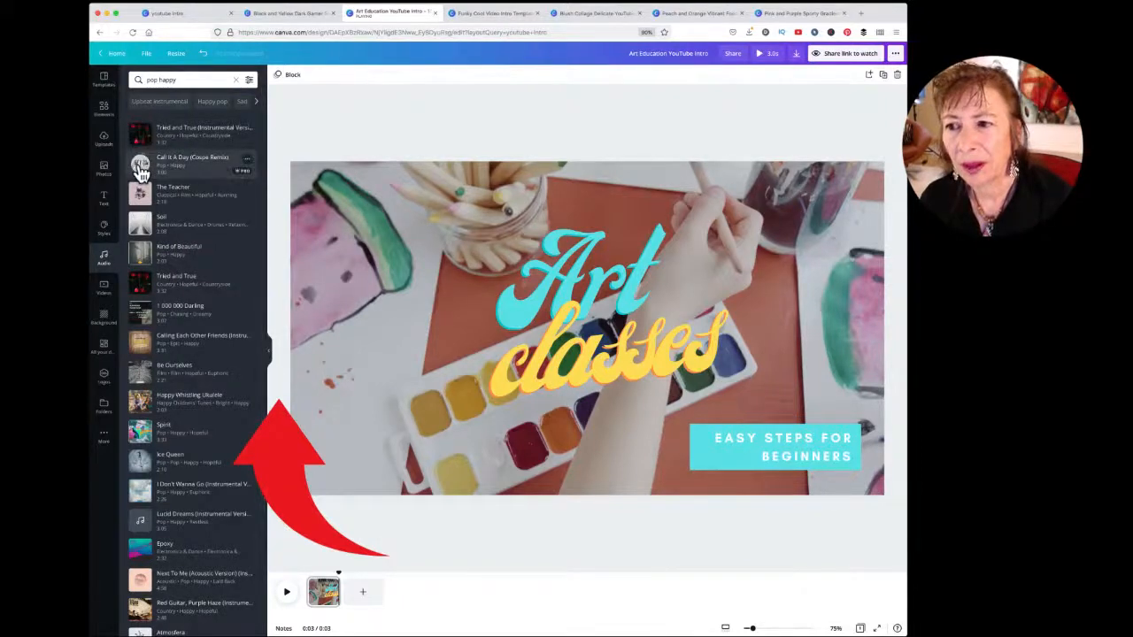
click(140, 196)
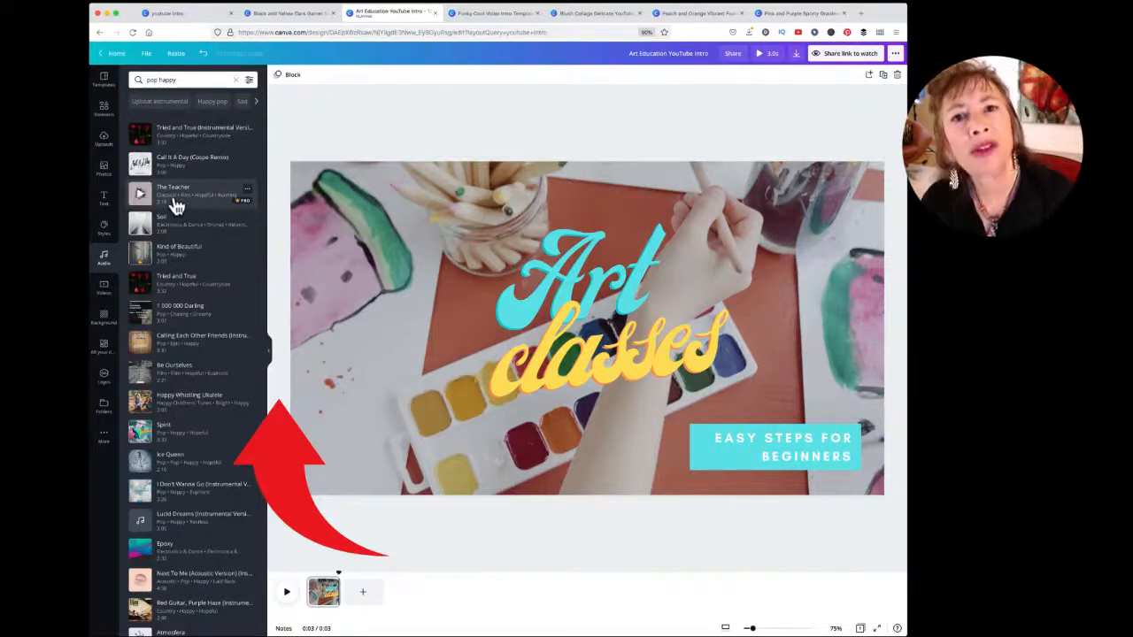
click(140, 226)
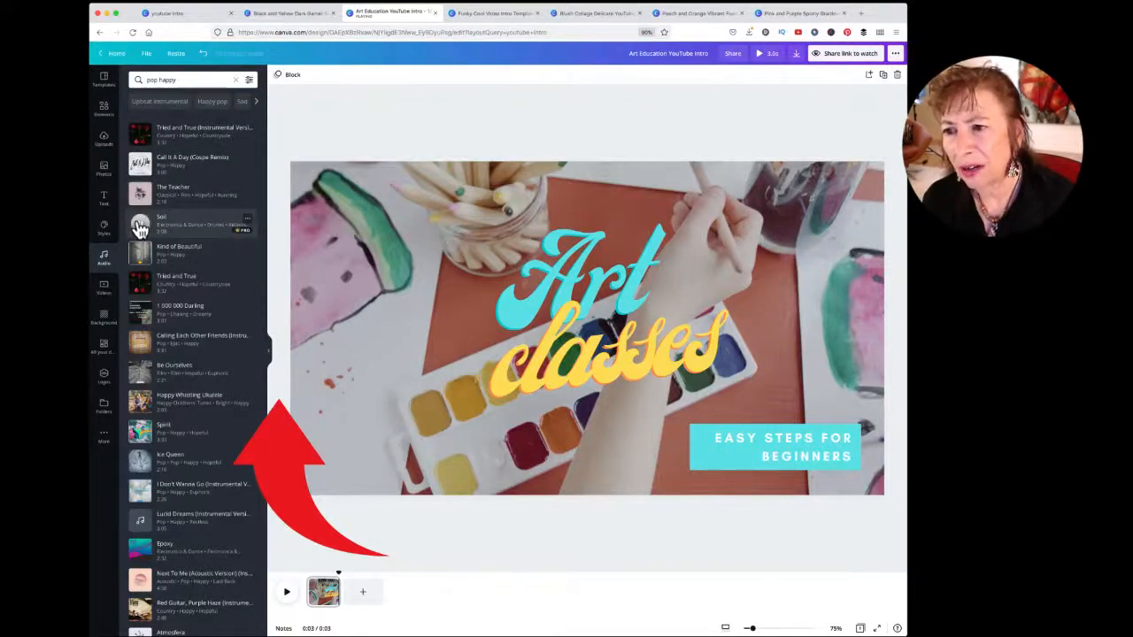
click(140, 255)
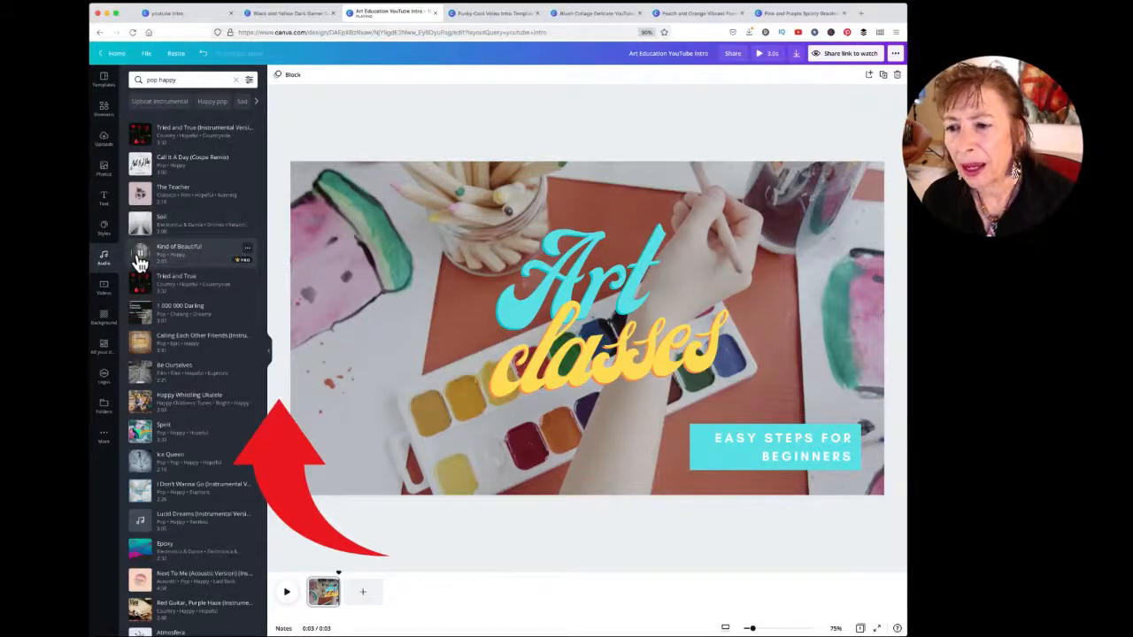
click(140, 287)
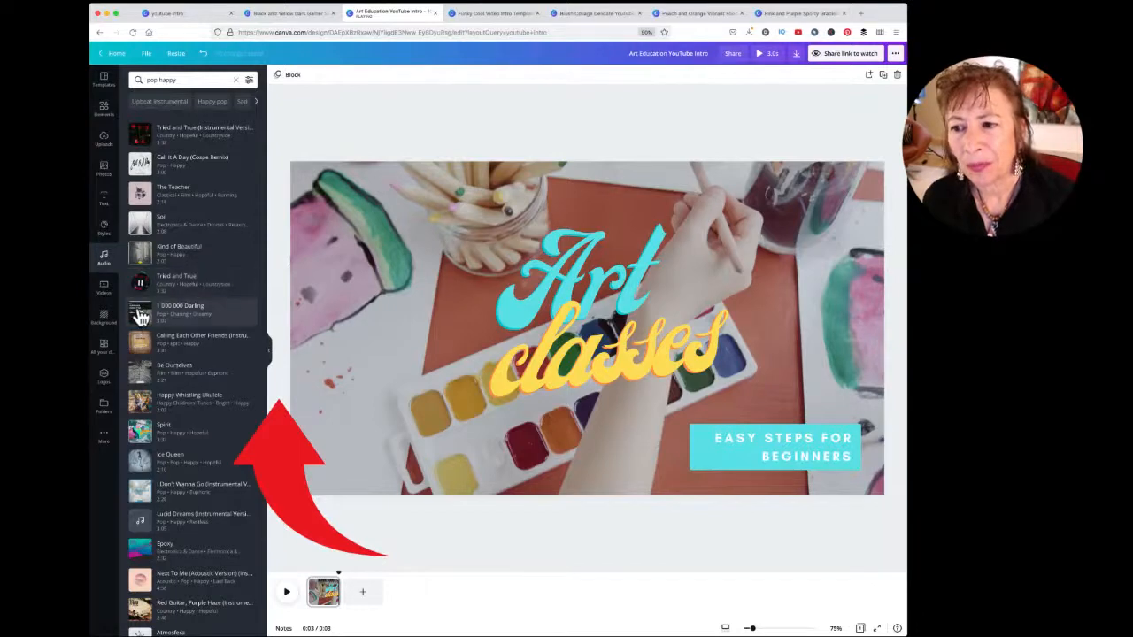
click(140, 317)
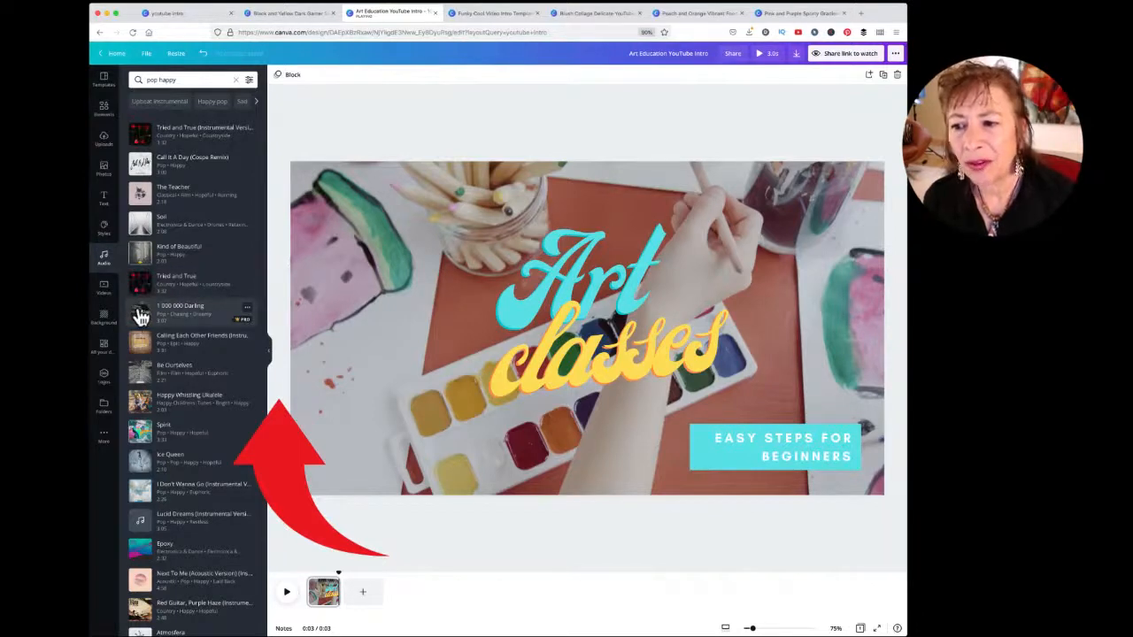
click(140, 347)
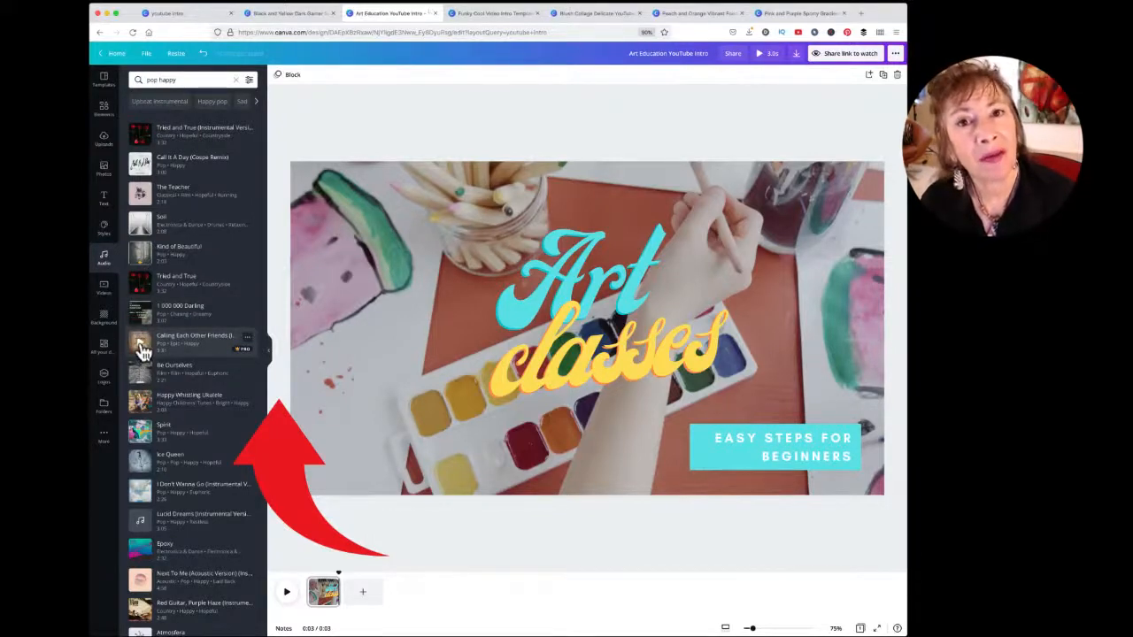
mouse_move(243, 353)
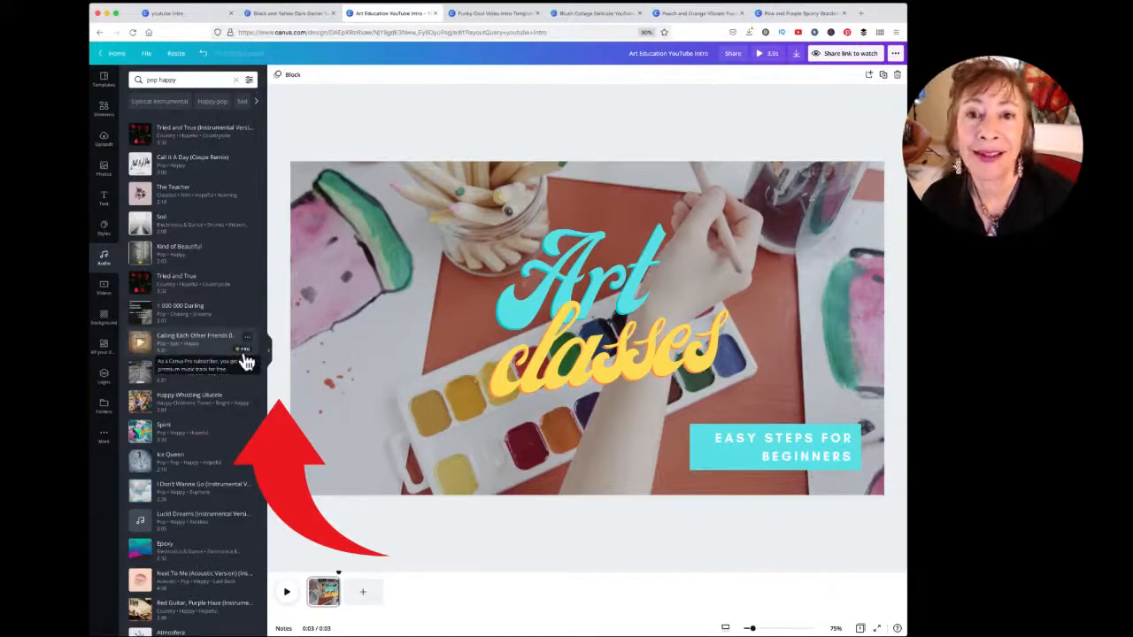
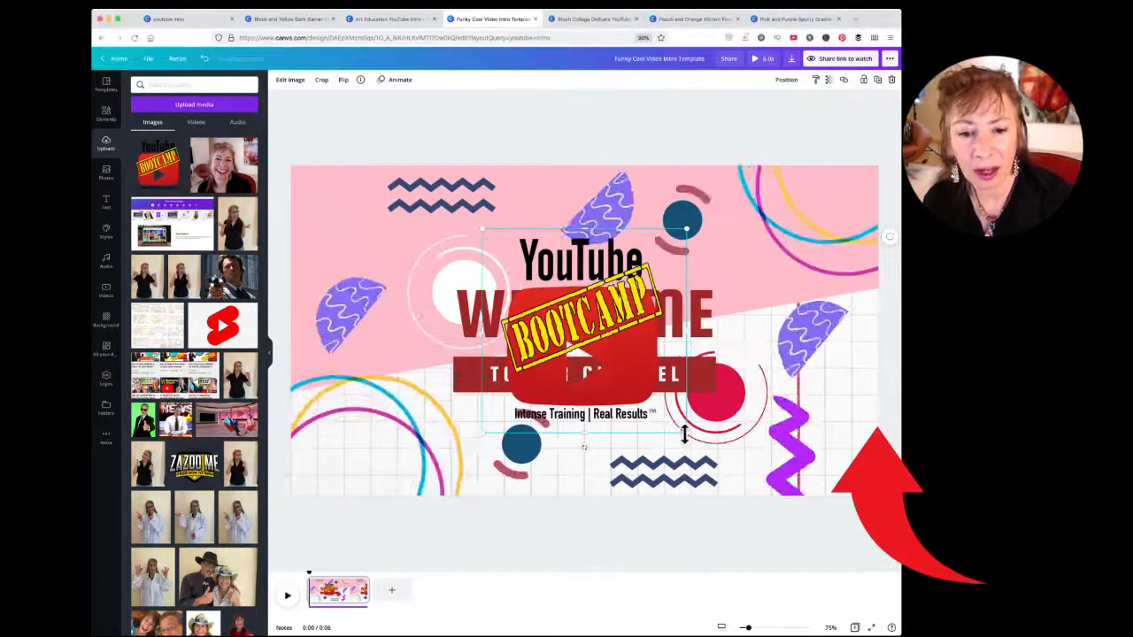
Step: Shrink the YouTube Bootcamp logo, move it to the upper left of the welcome page, and tilt it clockwise
drag(684, 430, 688, 397)
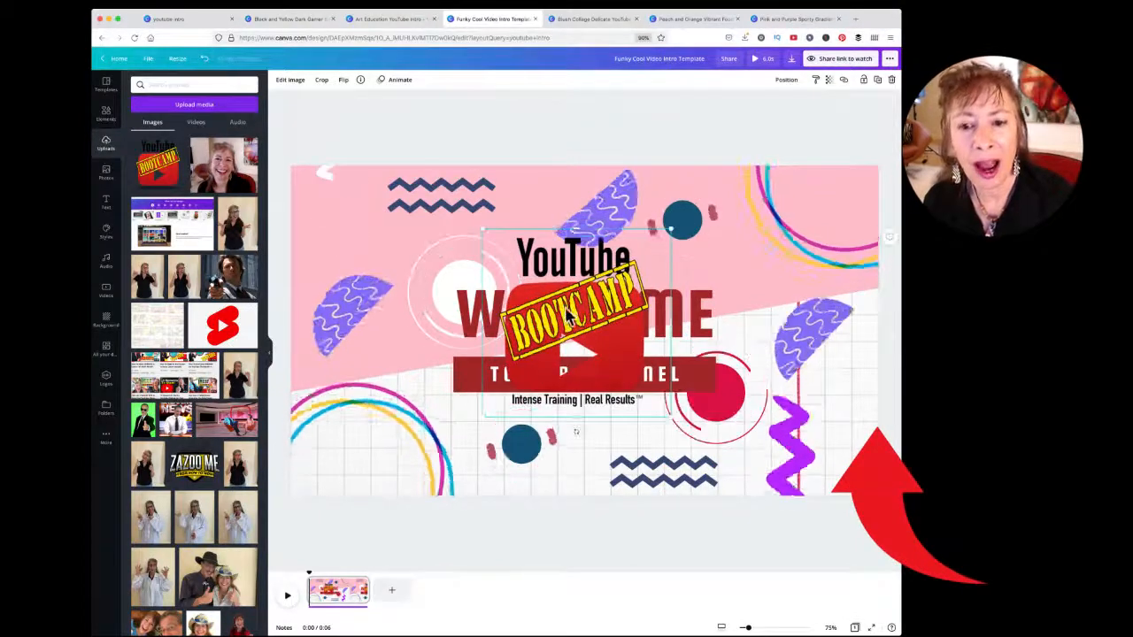
drag(603, 299, 407, 257)
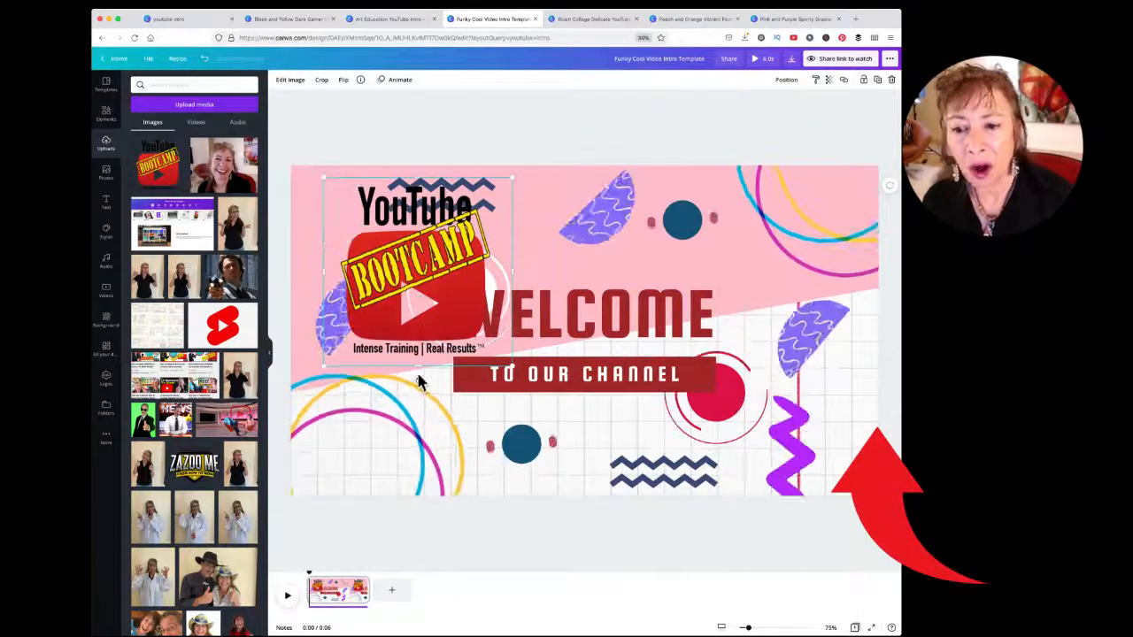
drag(415, 385, 445, 328)
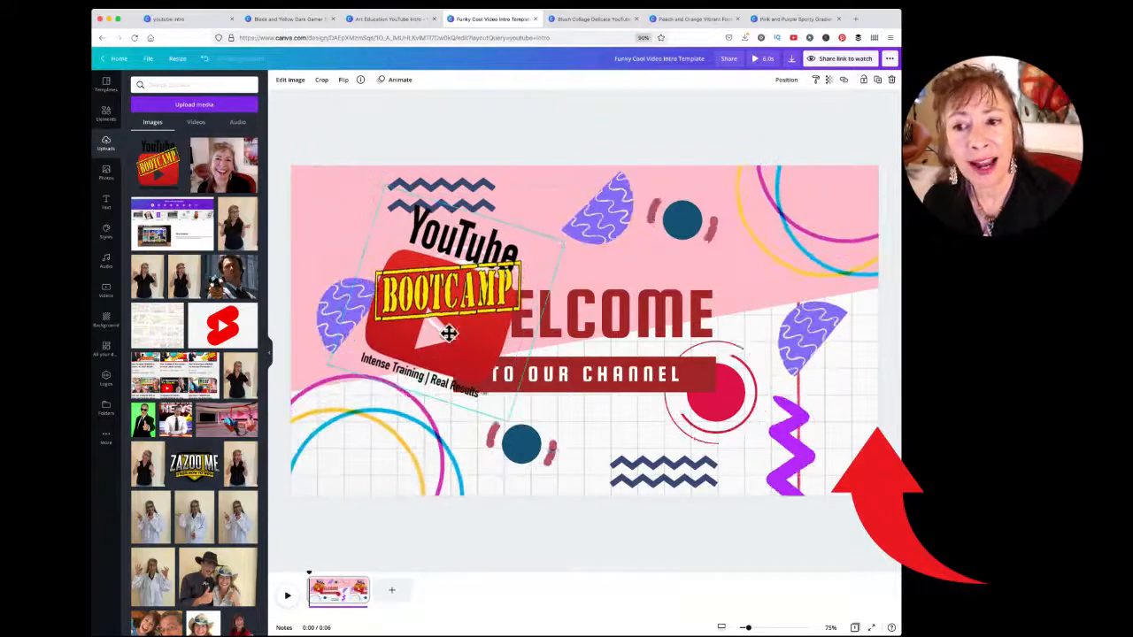
Step: Try various photo animations on the tilted logo, including Photo Flow, Fade, Breathe, Rise, Tectonic, Stomp, Pop and Baseline, ending on Scrapbook
click(399, 88)
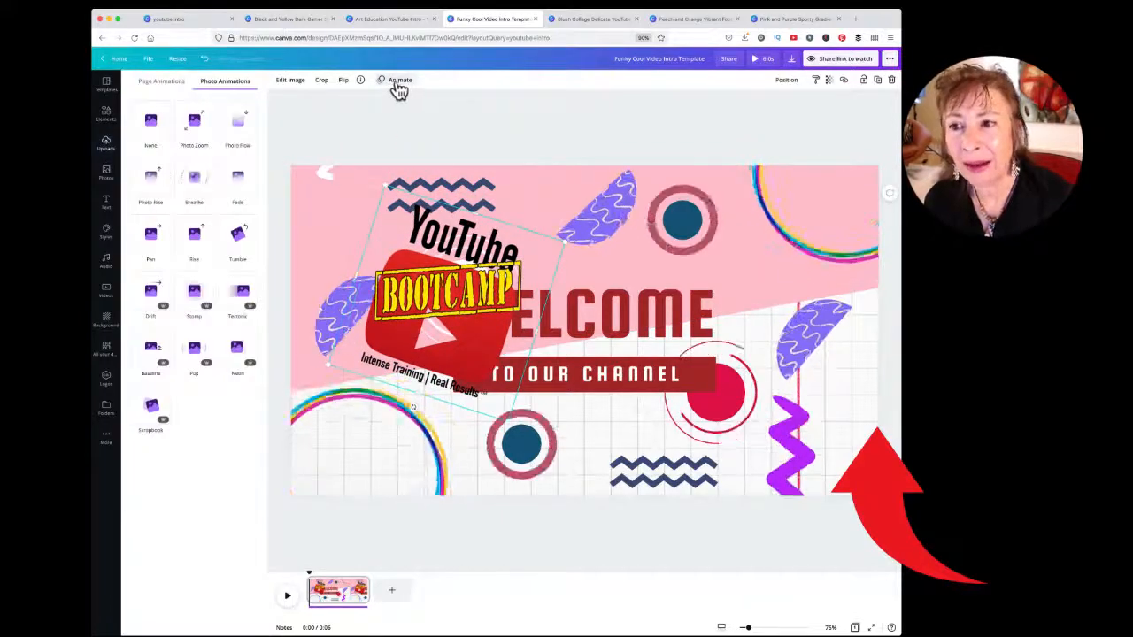
click(238, 130)
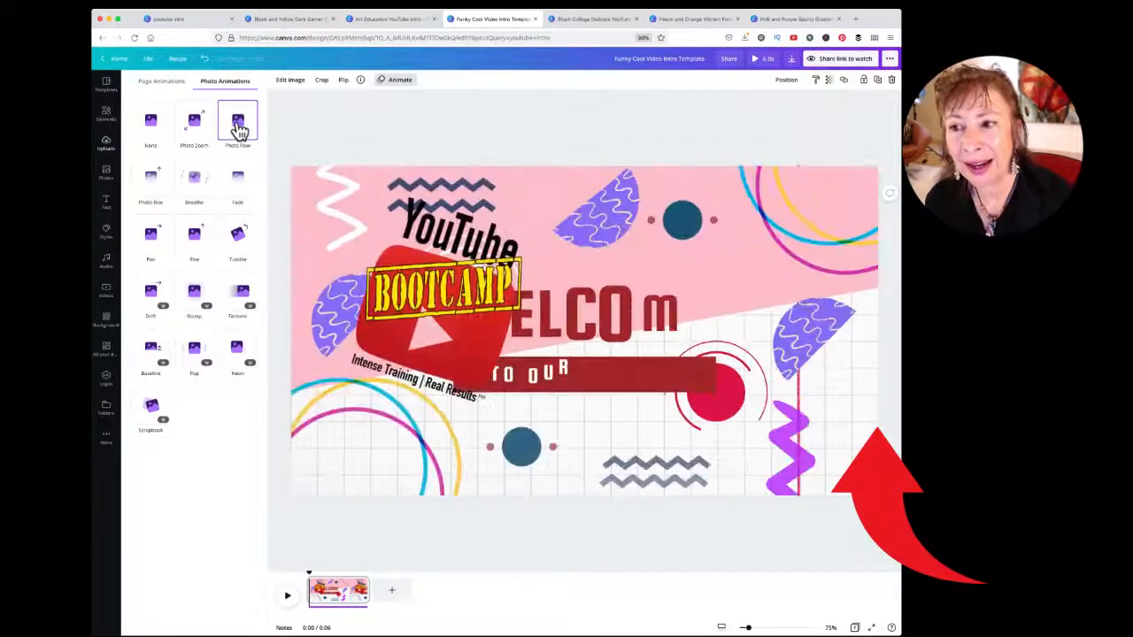
click(194, 122)
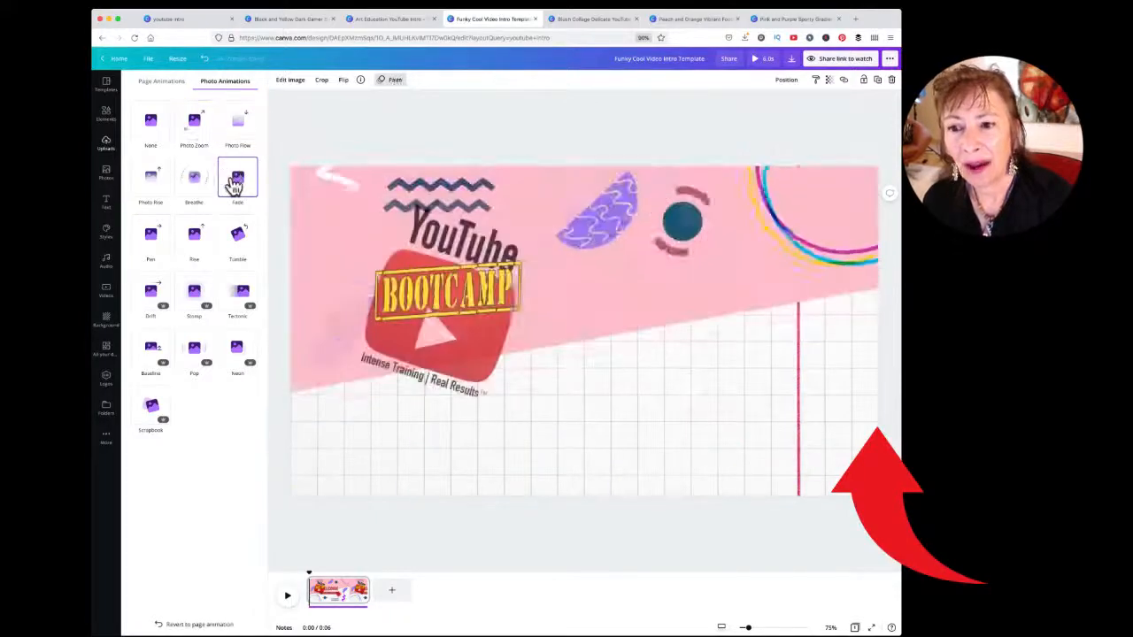
click(193, 181)
click(194, 237)
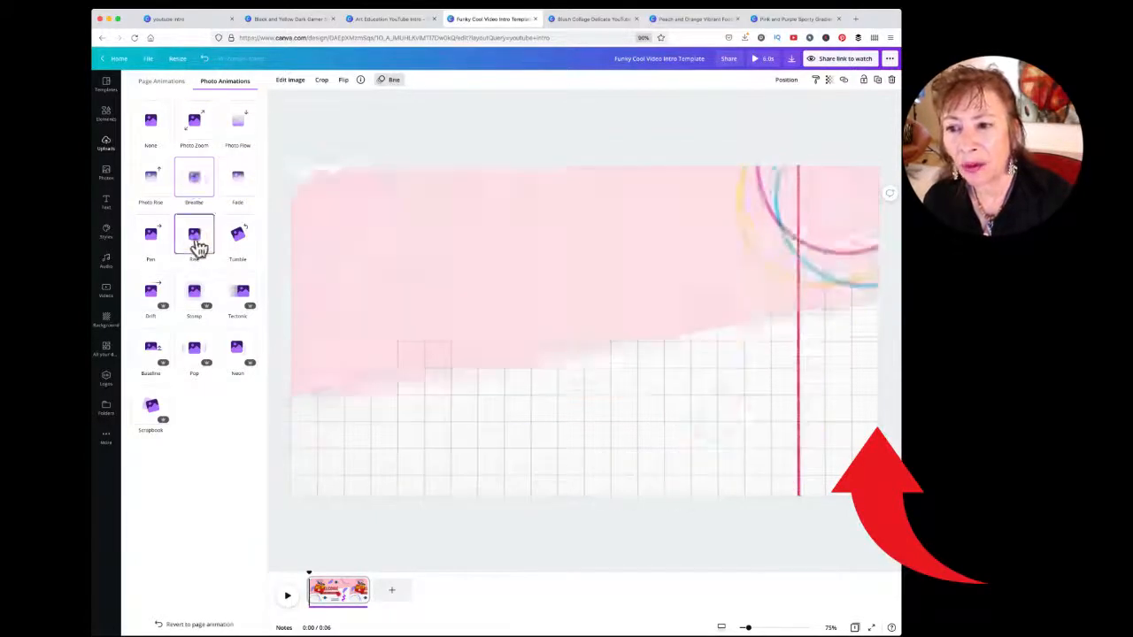
click(242, 301)
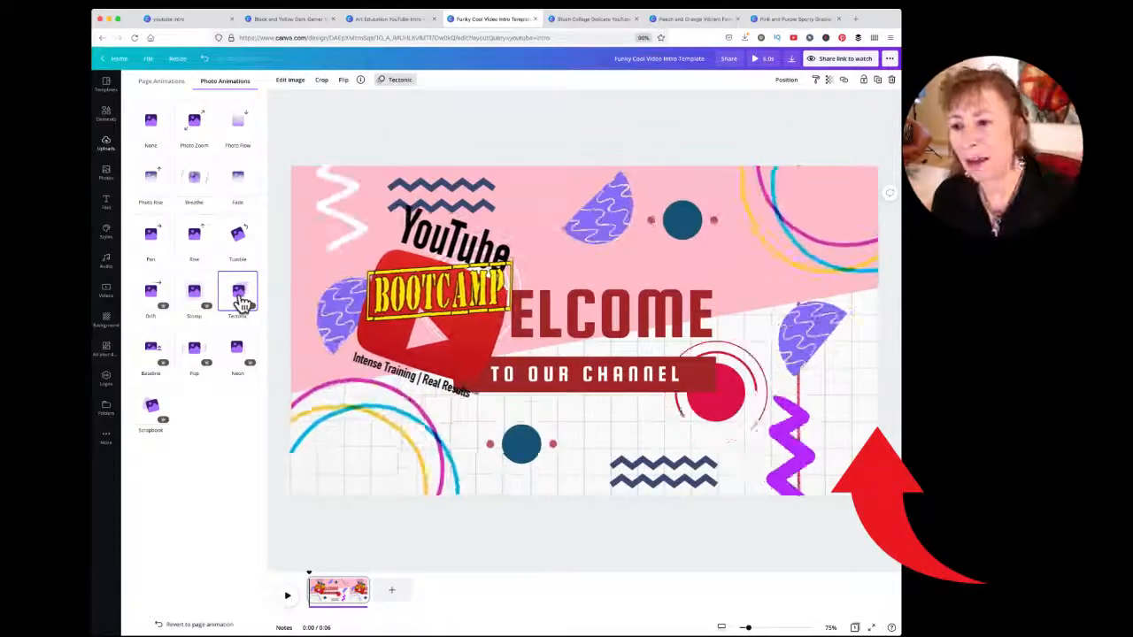
click(193, 292)
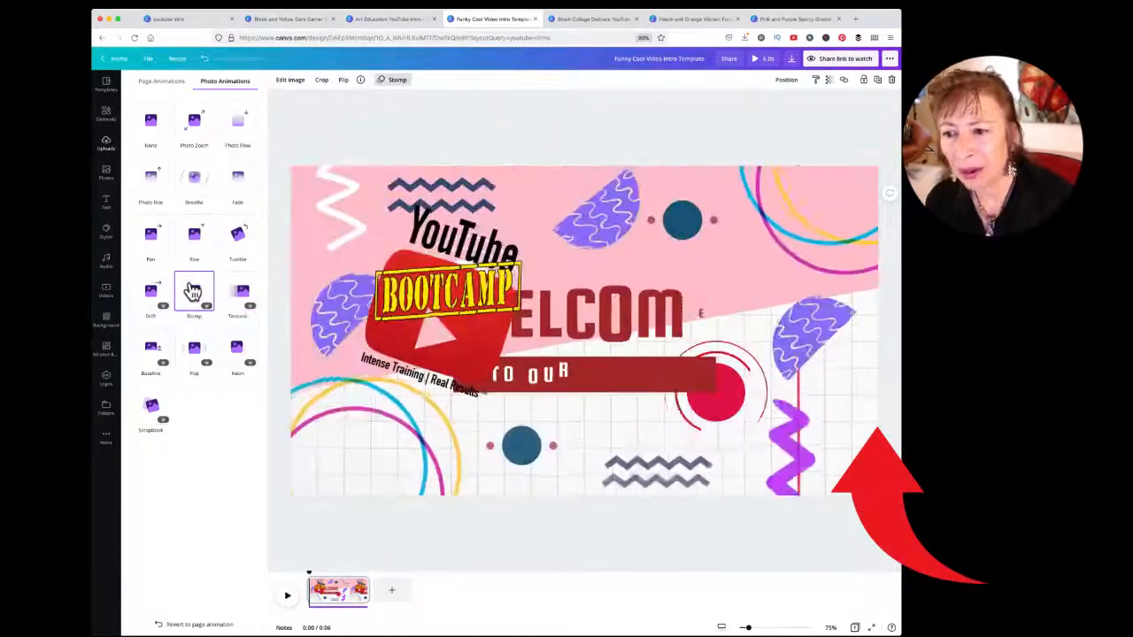
click(150, 299)
click(238, 351)
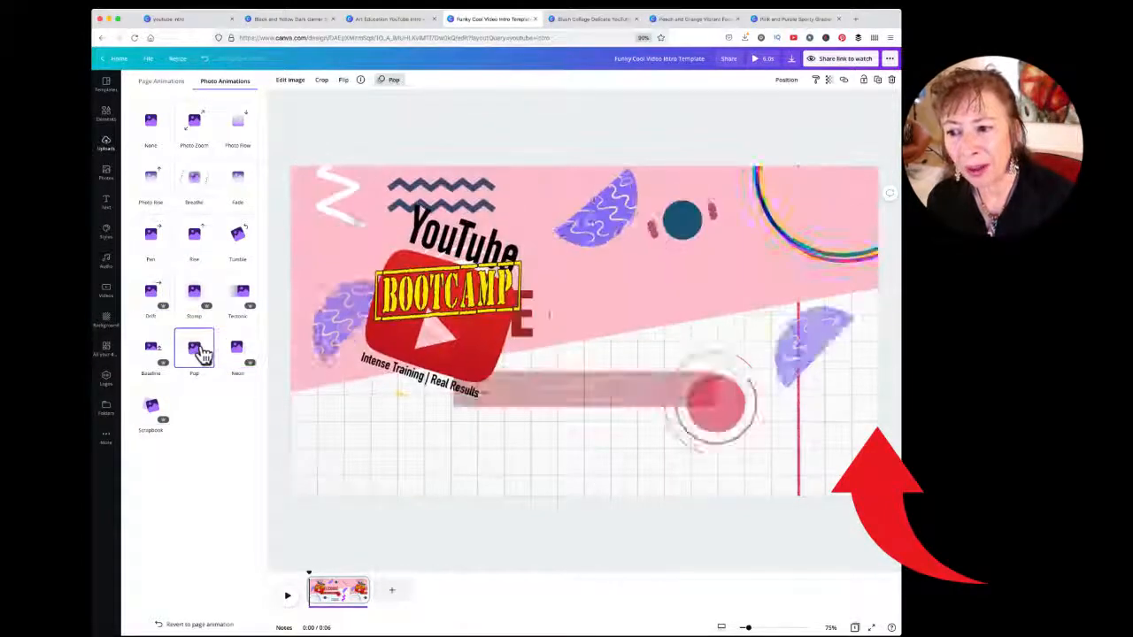
click(154, 354)
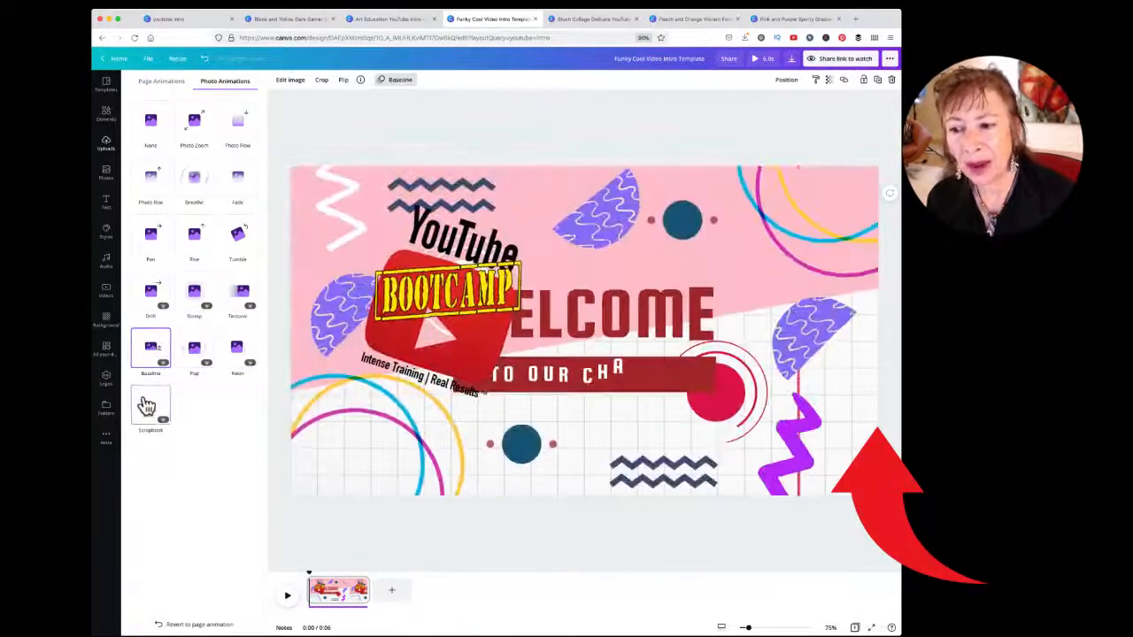
click(148, 406)
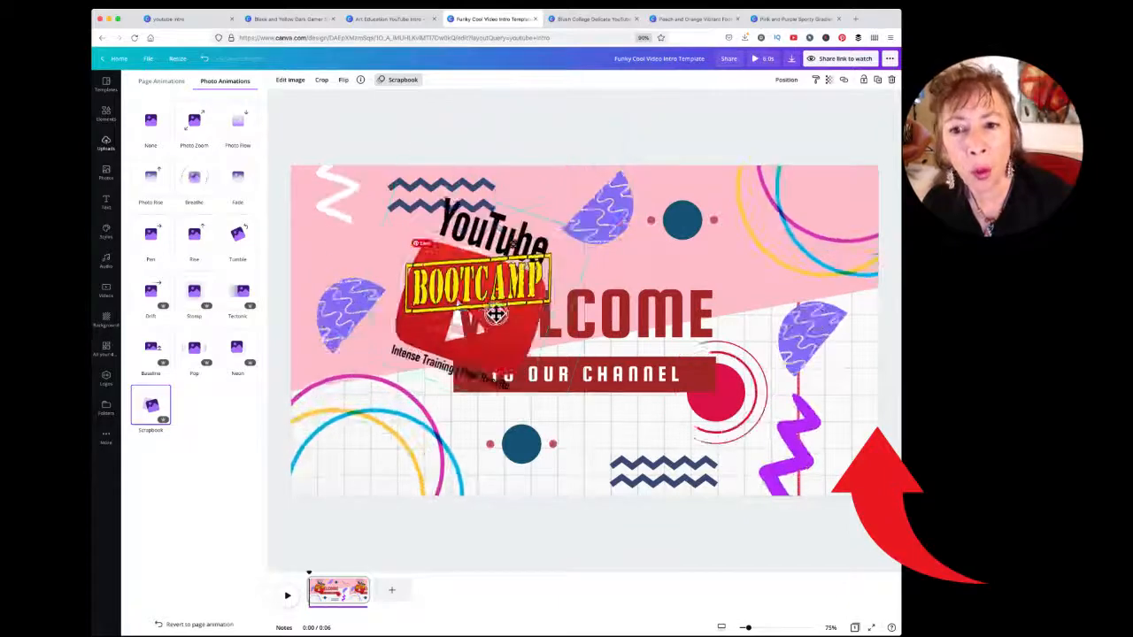
Step: Delete the logo, and place the uploaded portrait photo on the welcome page, enlarged to reach the page's bottom edge
click(891, 80)
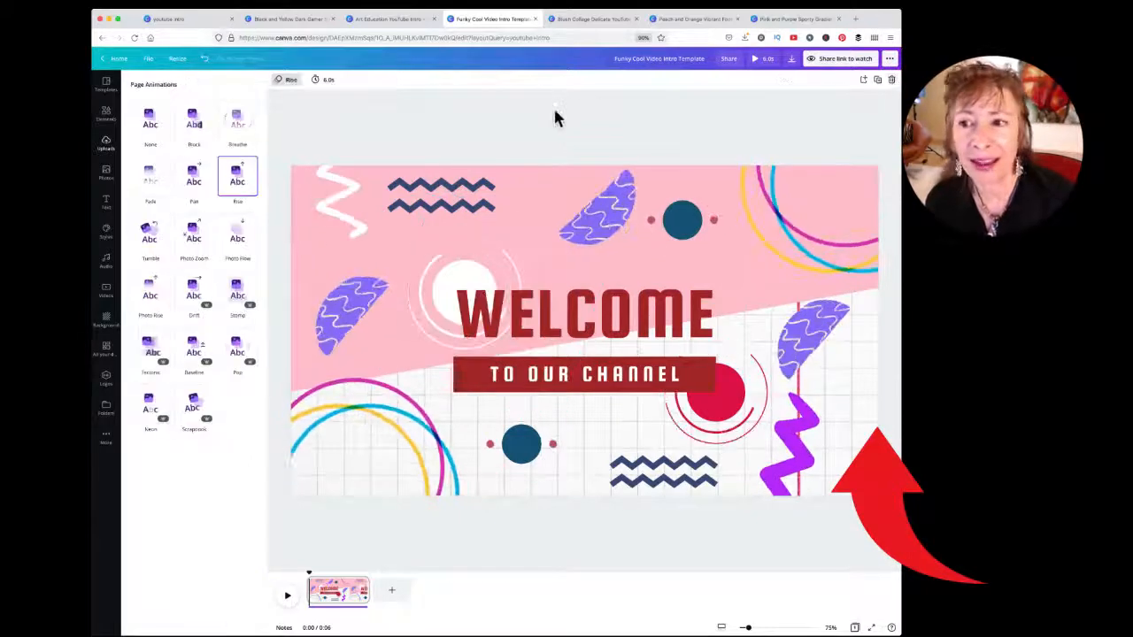
click(106, 142)
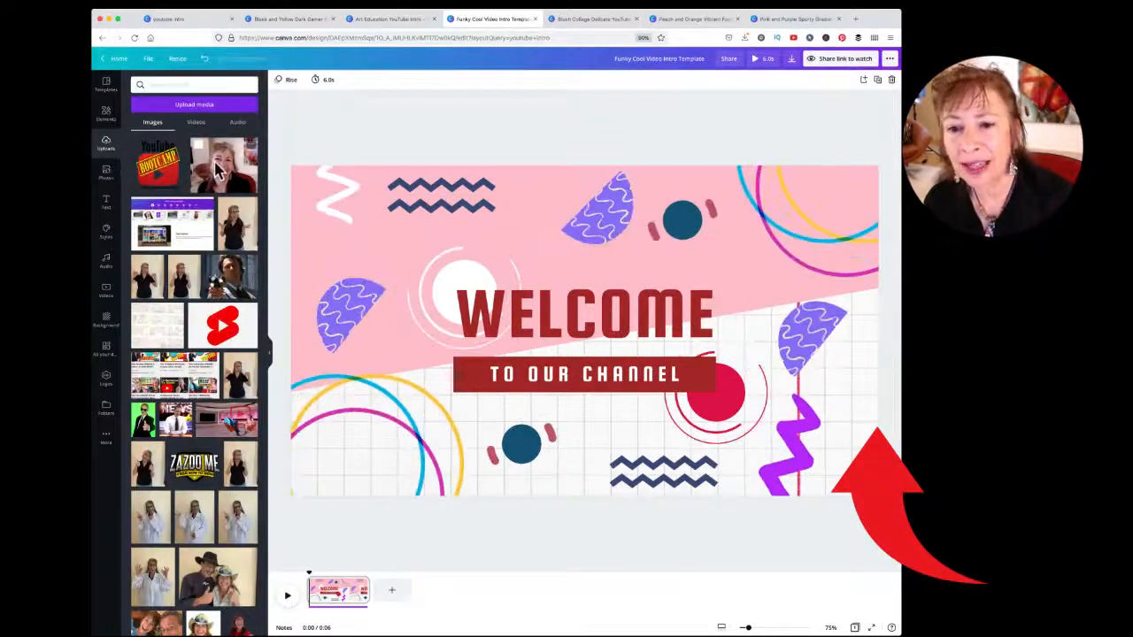
drag(220, 171, 481, 262)
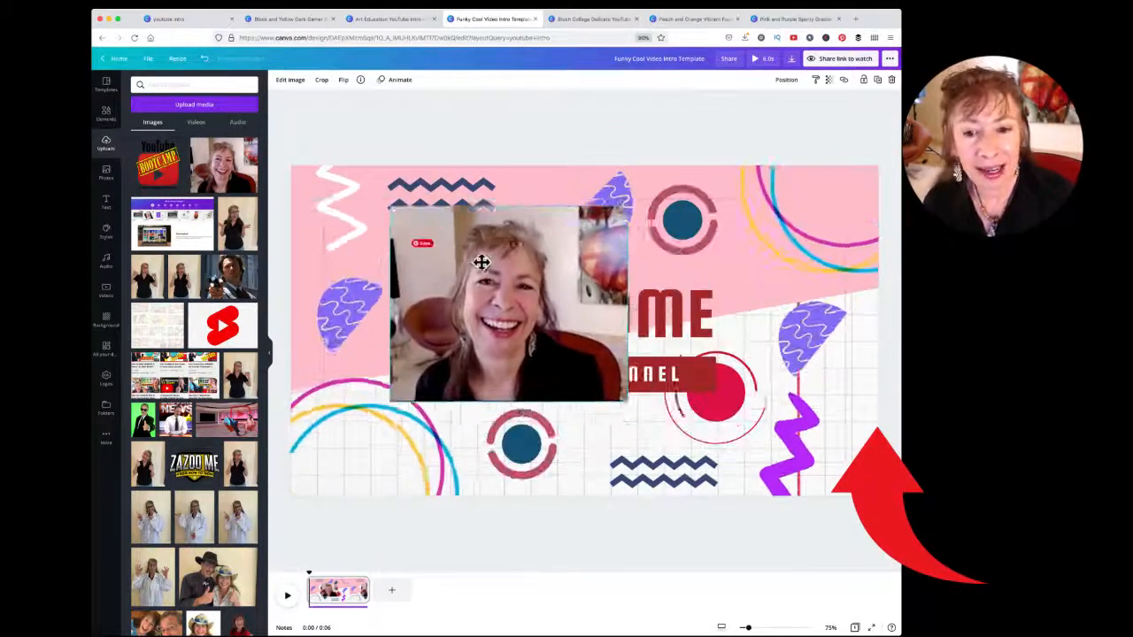
drag(624, 399, 728, 503)
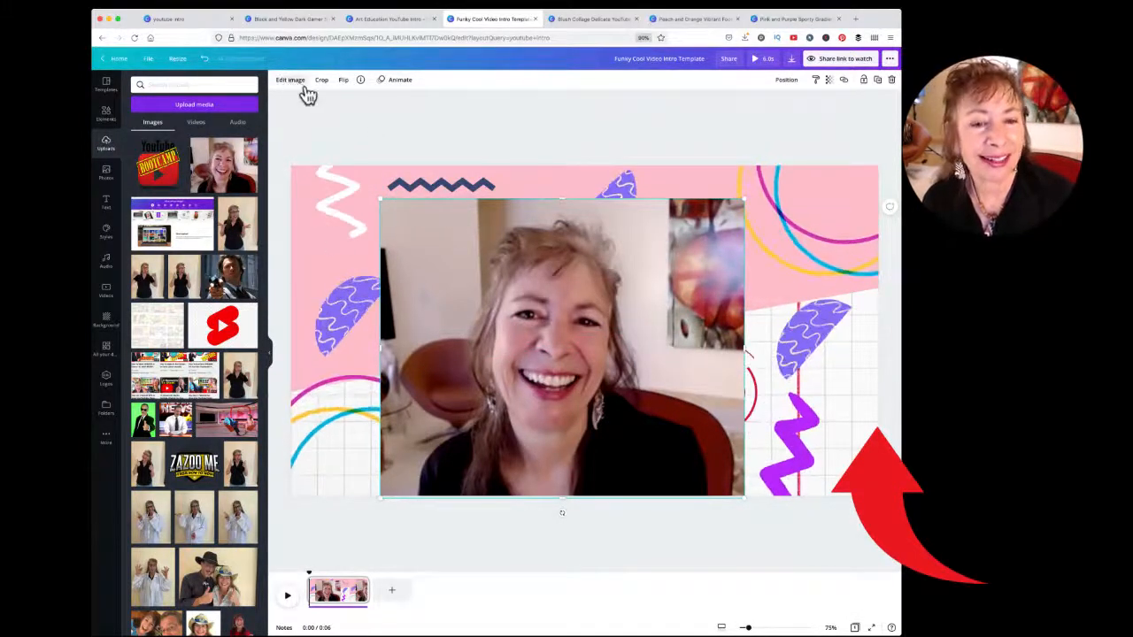
Step: Remove the background from the portrait photo and shift the cut-out slightly up and to the left
click(851, 2)
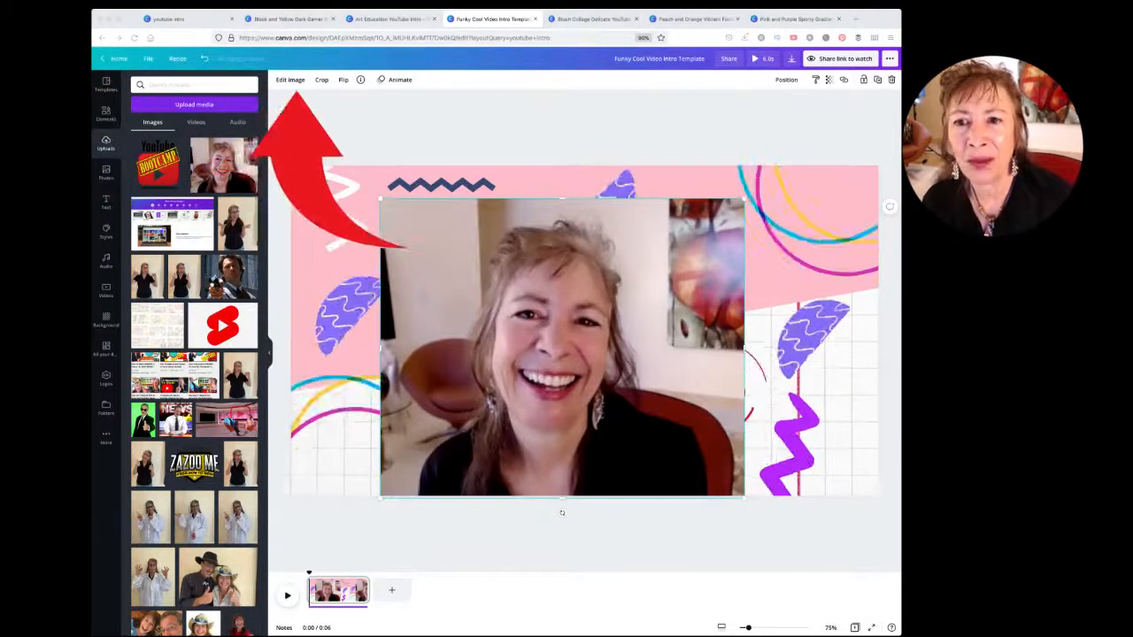
click(290, 81)
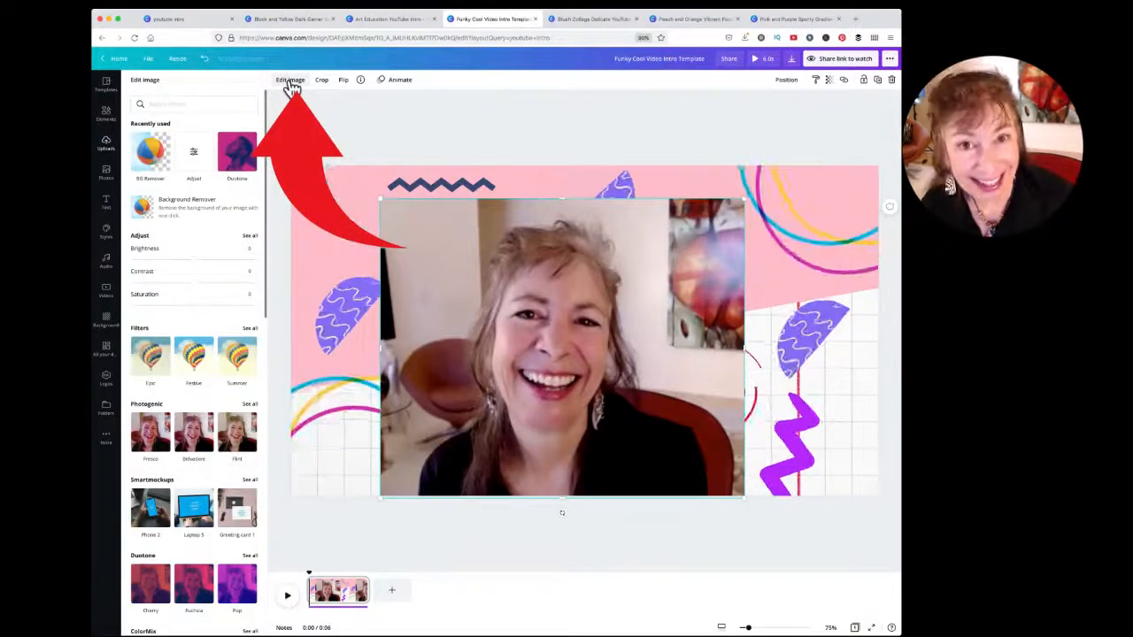
click(790, 3)
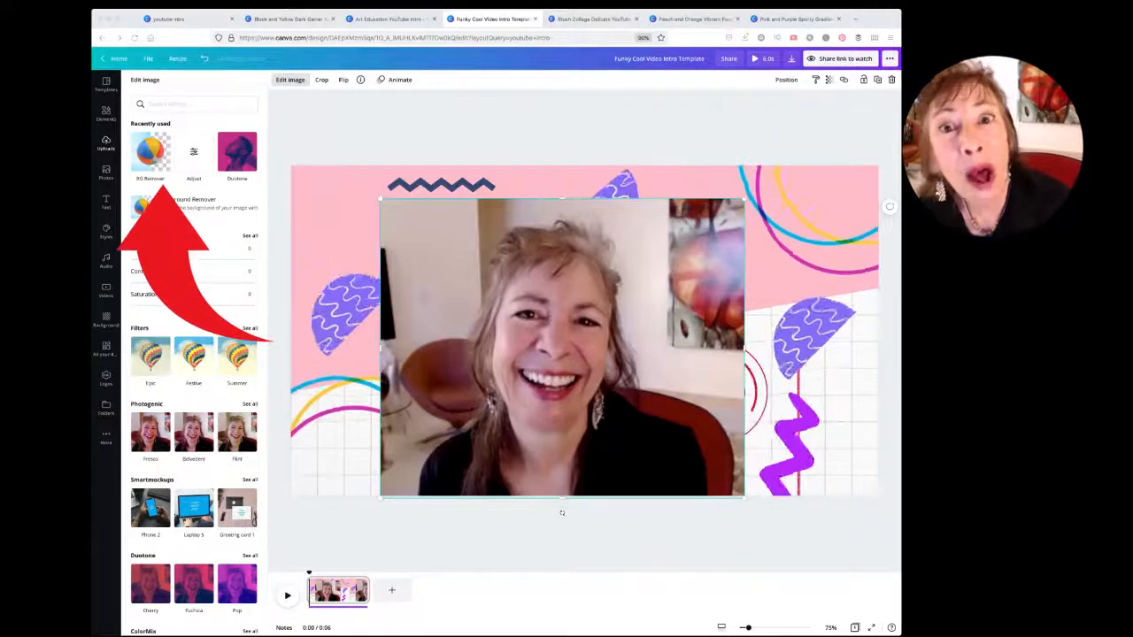
click(150, 152)
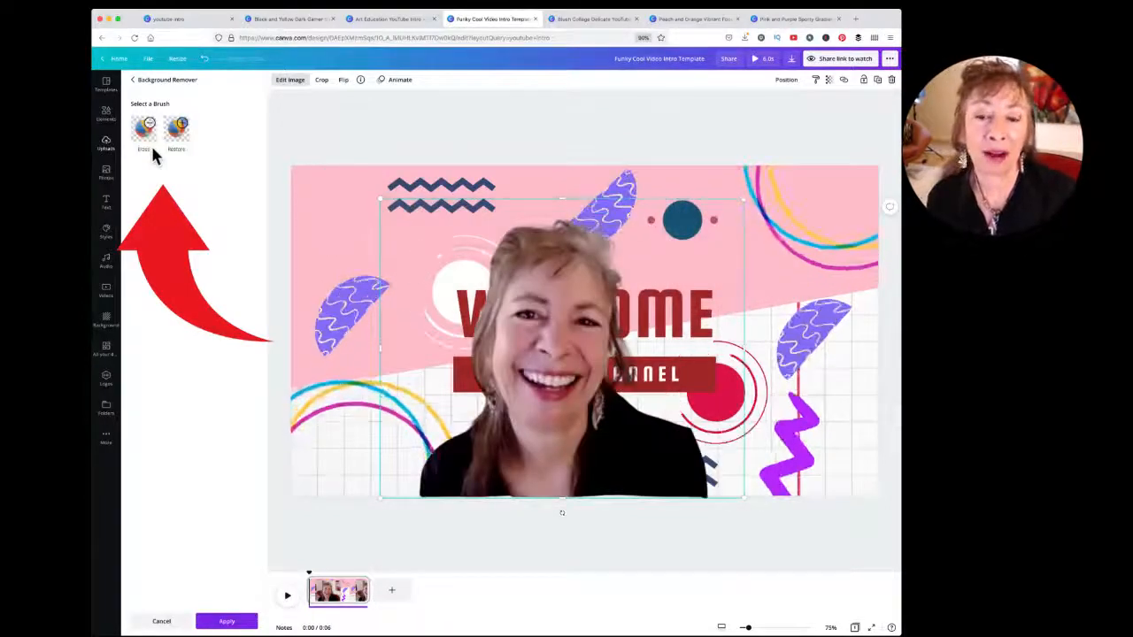
mouse_move(537, 280)
mouse_down()
mouse_move(481, 273)
mouse_move(518, 268)
mouse_up()
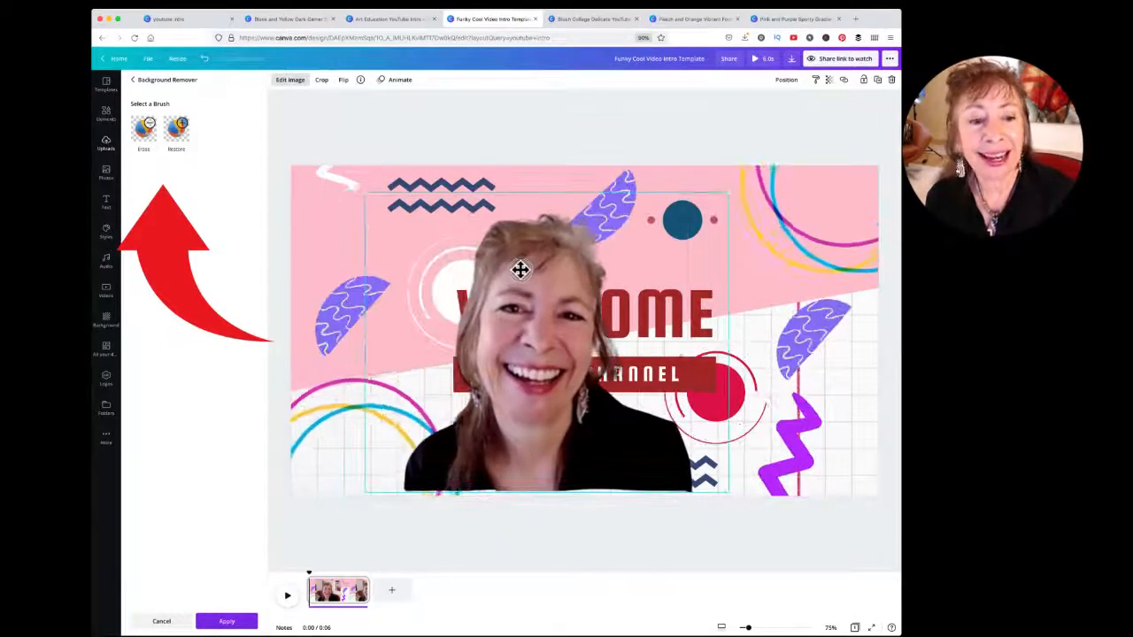
click(841, 3)
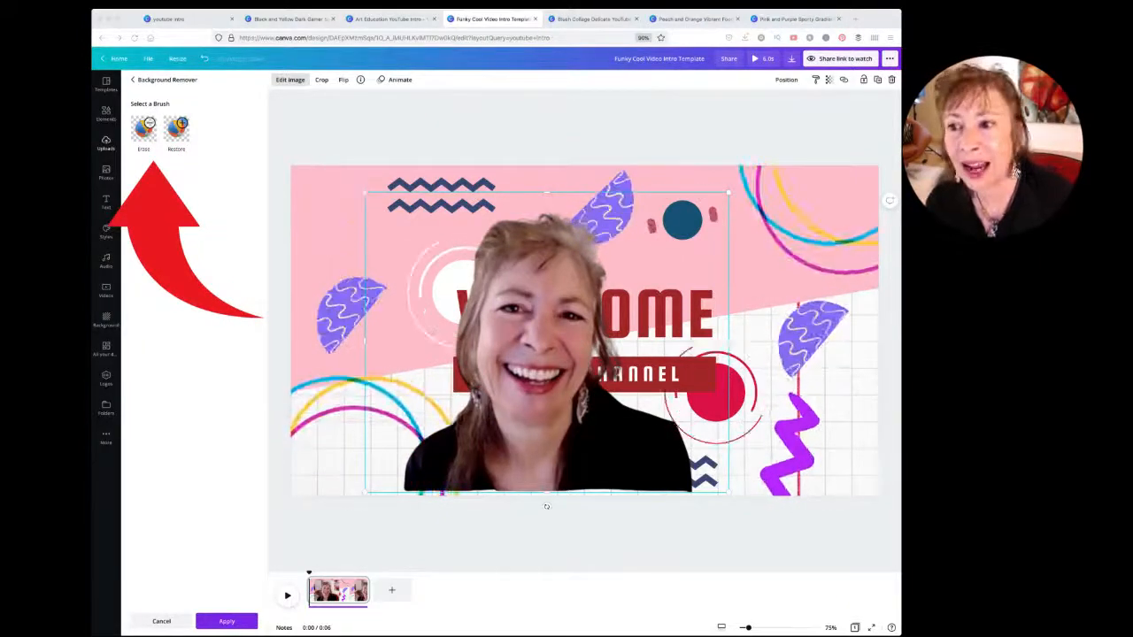
Step: Erase part of the black-clad shoulder on the right side of the cut-out portrait, using a smaller erase brush
click(147, 144)
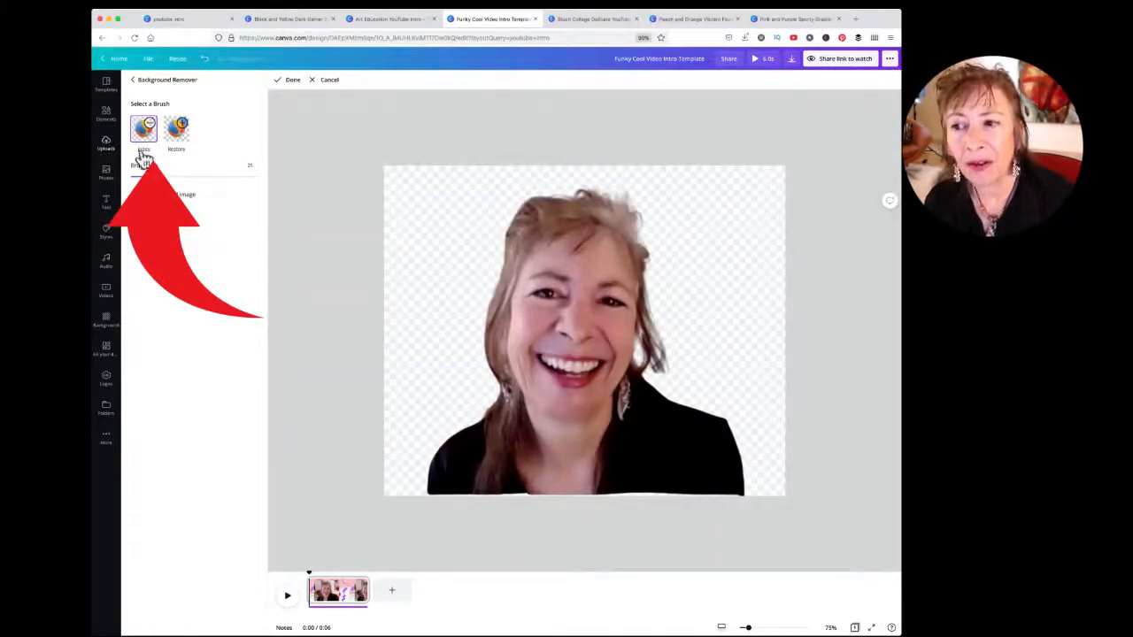
mouse_move(133, 180)
mouse_down()
mouse_move(230, 185)
mouse_move(159, 177)
mouse_up()
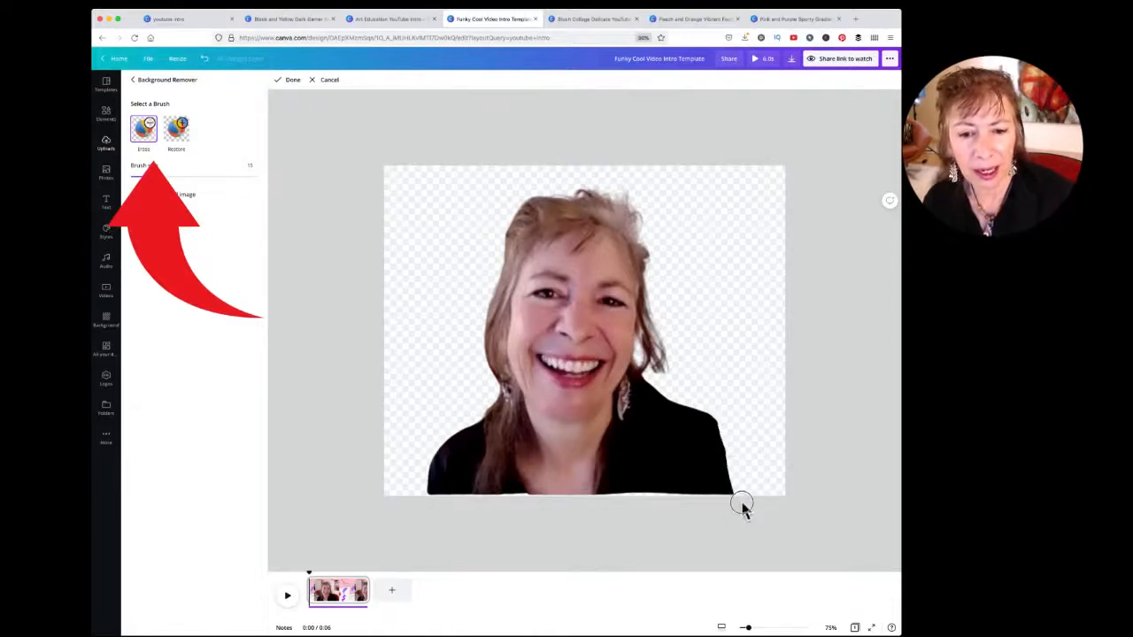
drag(703, 403, 723, 471)
mouse_move(704, 429)
mouse_down()
mouse_move(715, 518)
mouse_move(699, 417)
mouse_move(698, 465)
mouse_up()
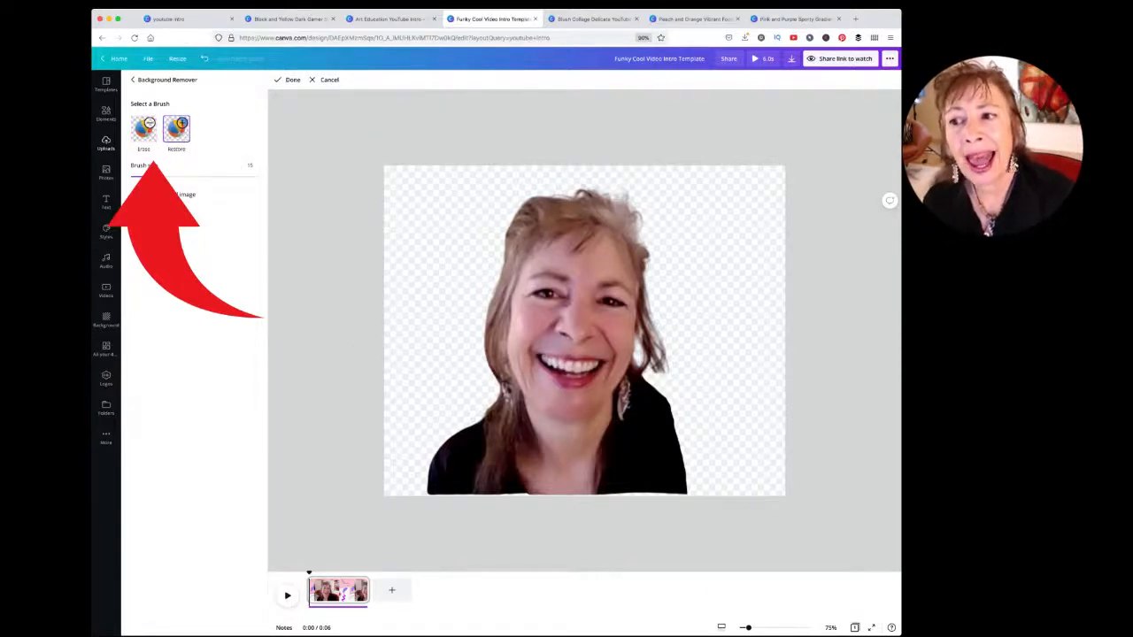
Step: Show the original image for reference, restore the erased shoulder with a larger brush, and finish the brush edit
click(136, 194)
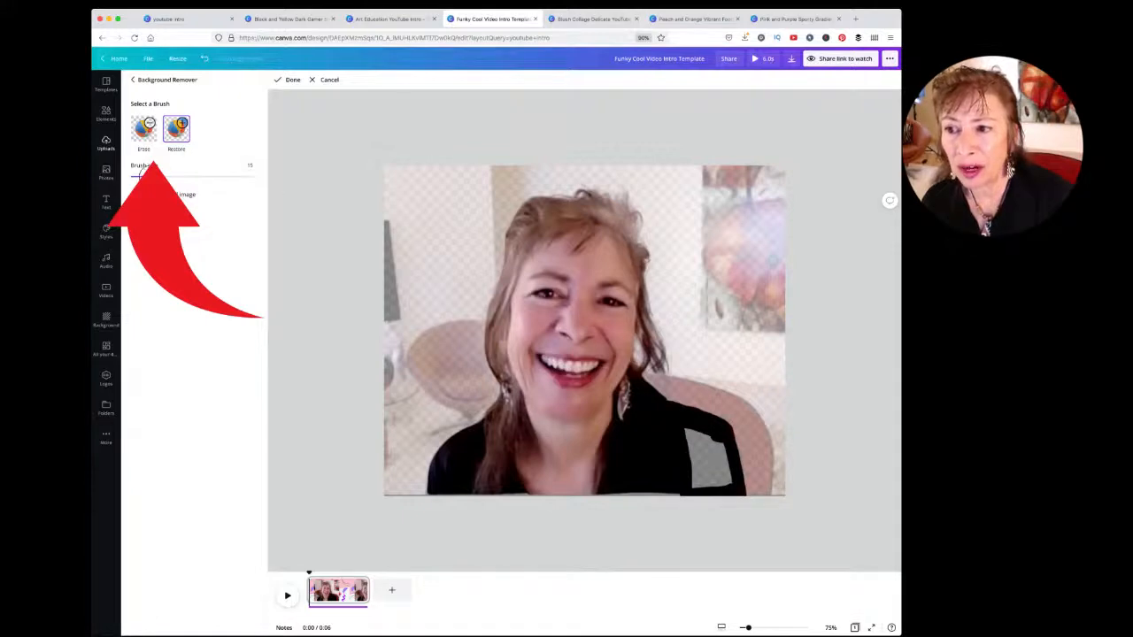
mouse_move(708, 459)
mouse_down()
mouse_move(698, 451)
mouse_move(714, 473)
mouse_up()
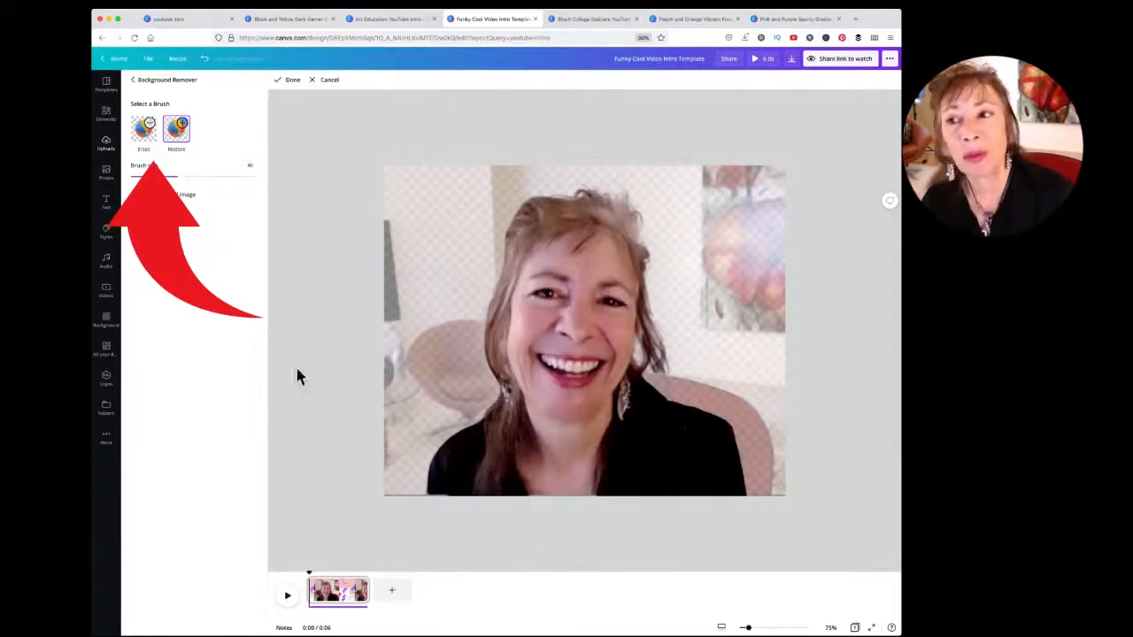
click(293, 81)
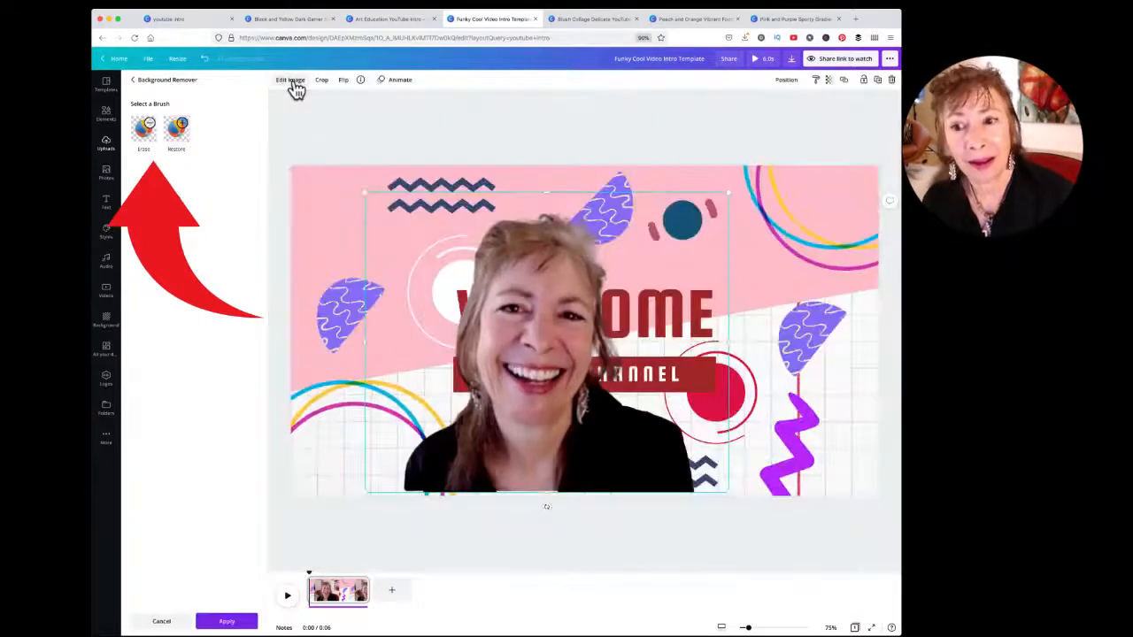
Step: Move the cut-out portrait left of the page centre and down to the bottom edge, and leave the background remover
drag(627, 283, 455, 281)
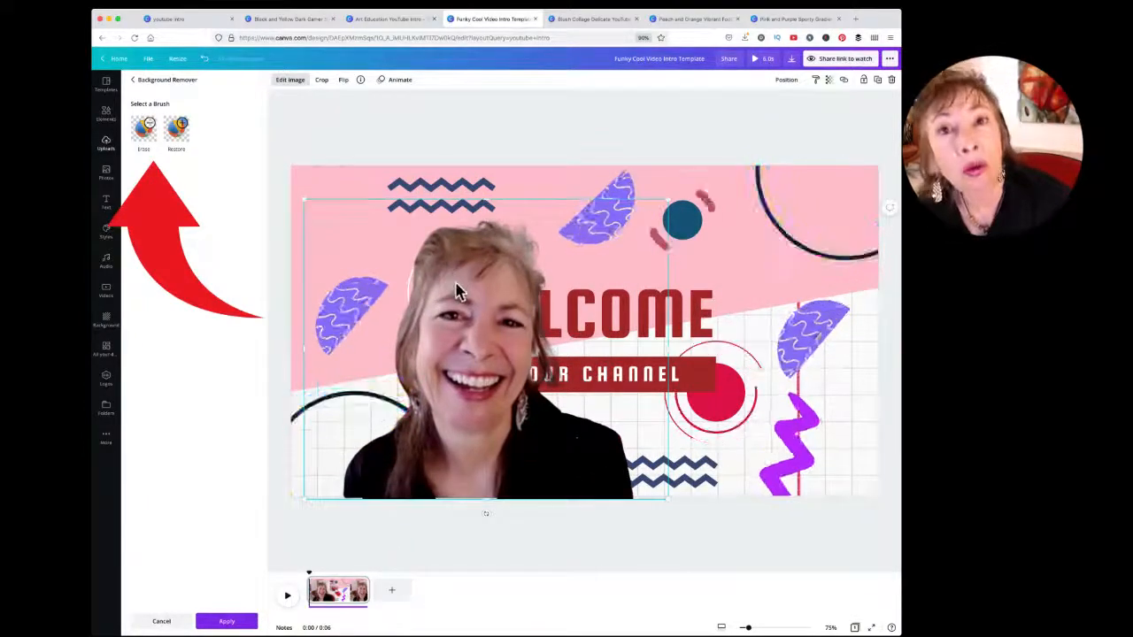
mouse_move(490, 287)
mouse_down()
mouse_move(517, 283)
mouse_move(505, 286)
mouse_up()
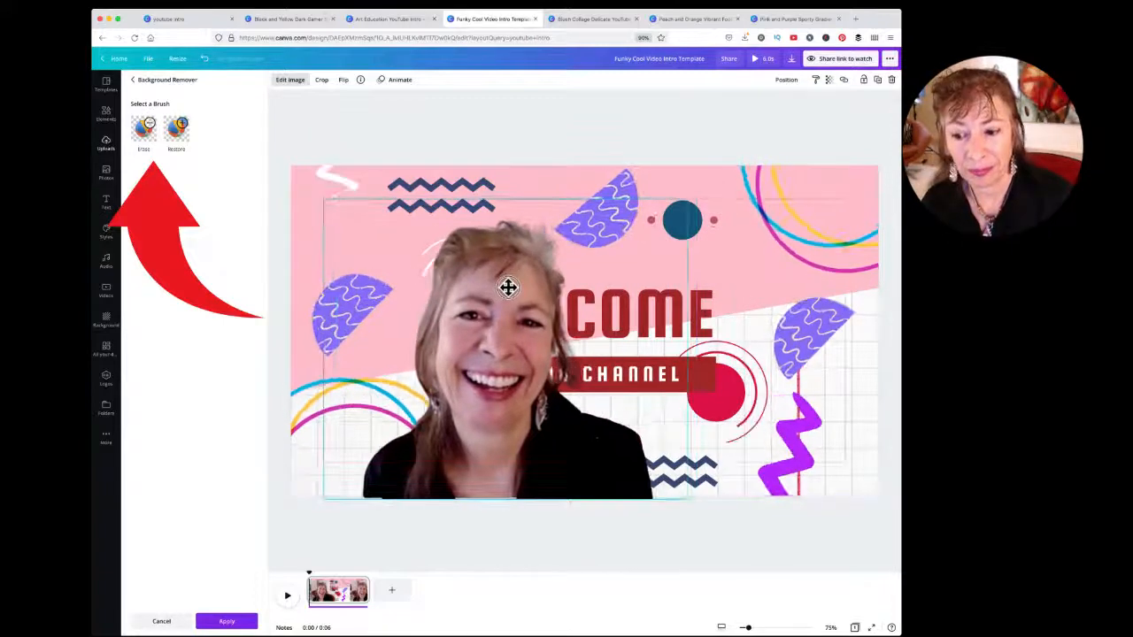
click(156, 81)
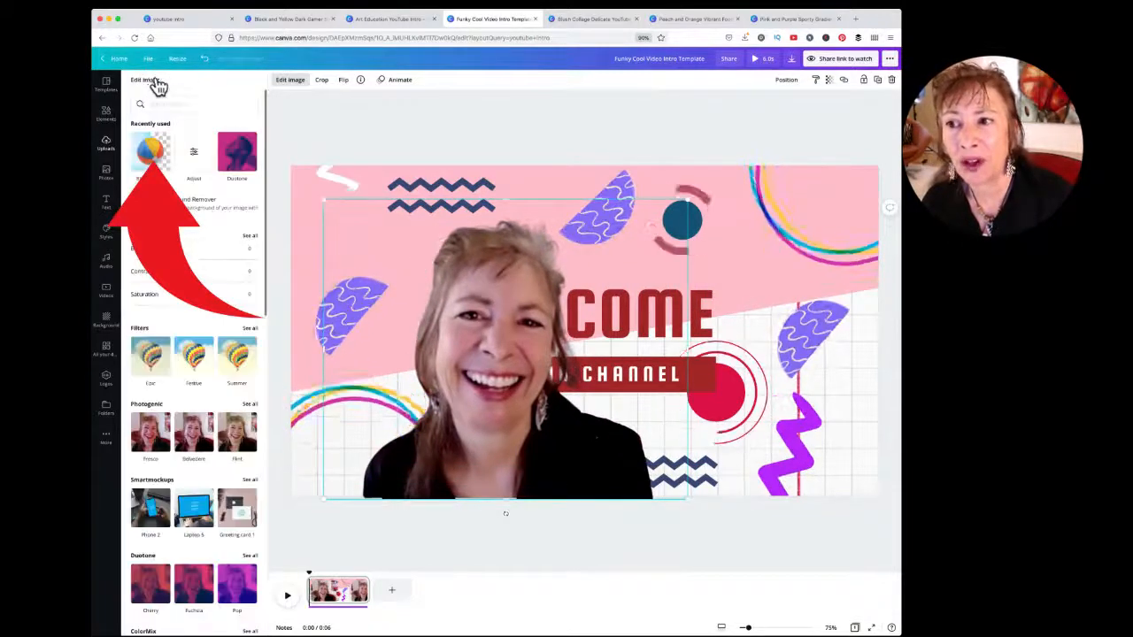
Step: Adjust the portrait's brightness to 21, contrast to 17, saturation to 1, tint to 61 and blur to 7
click(194, 157)
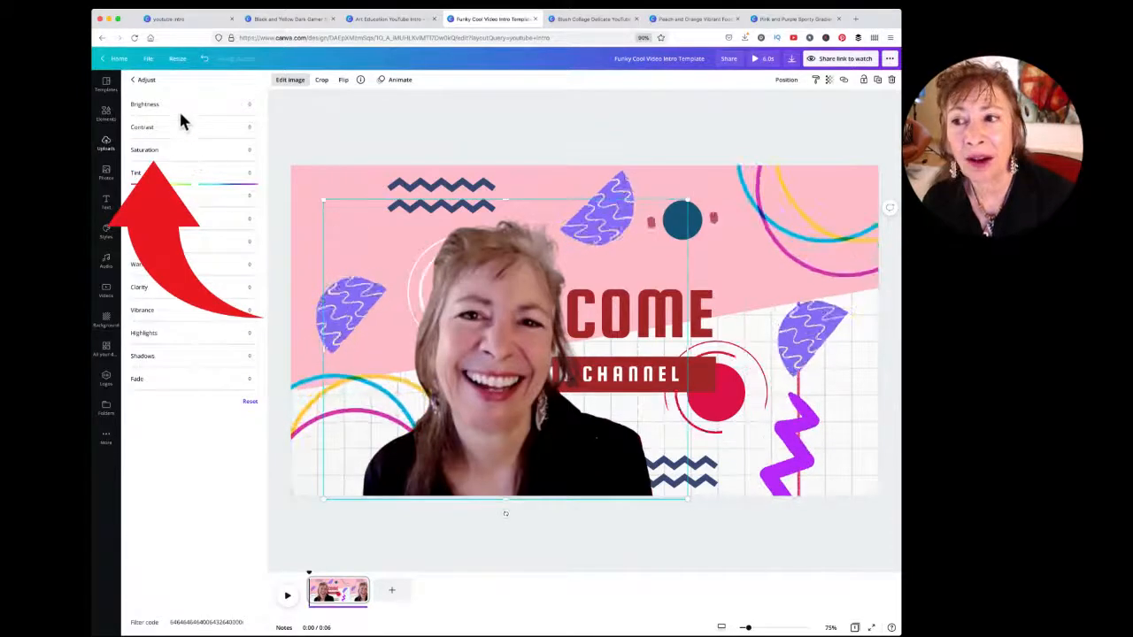
drag(194, 116, 232, 186)
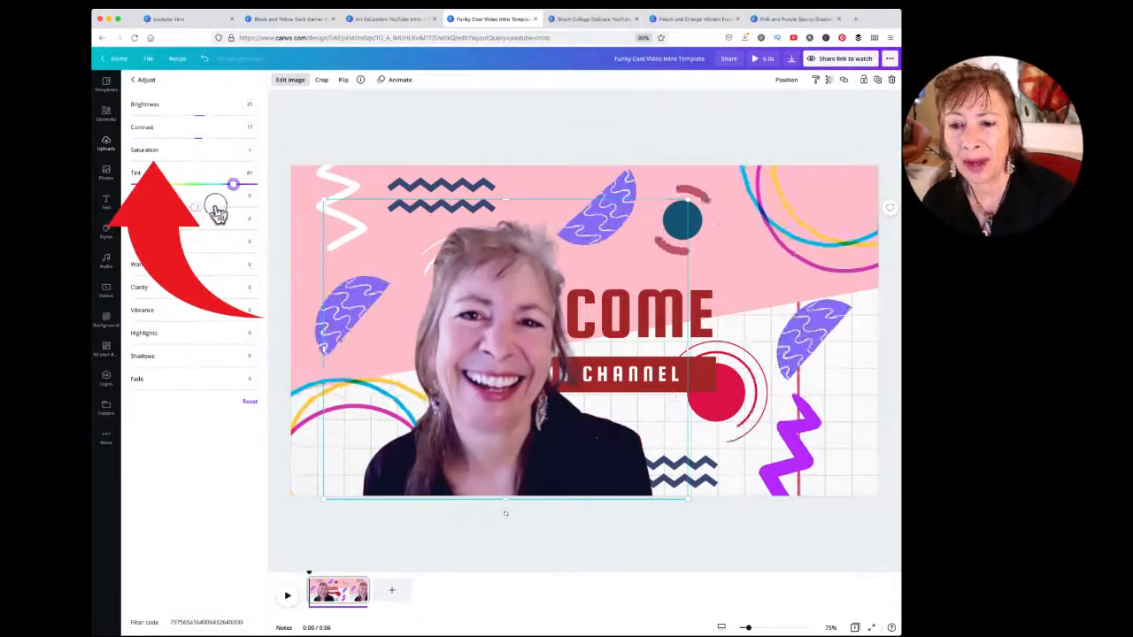
drag(217, 209, 199, 206)
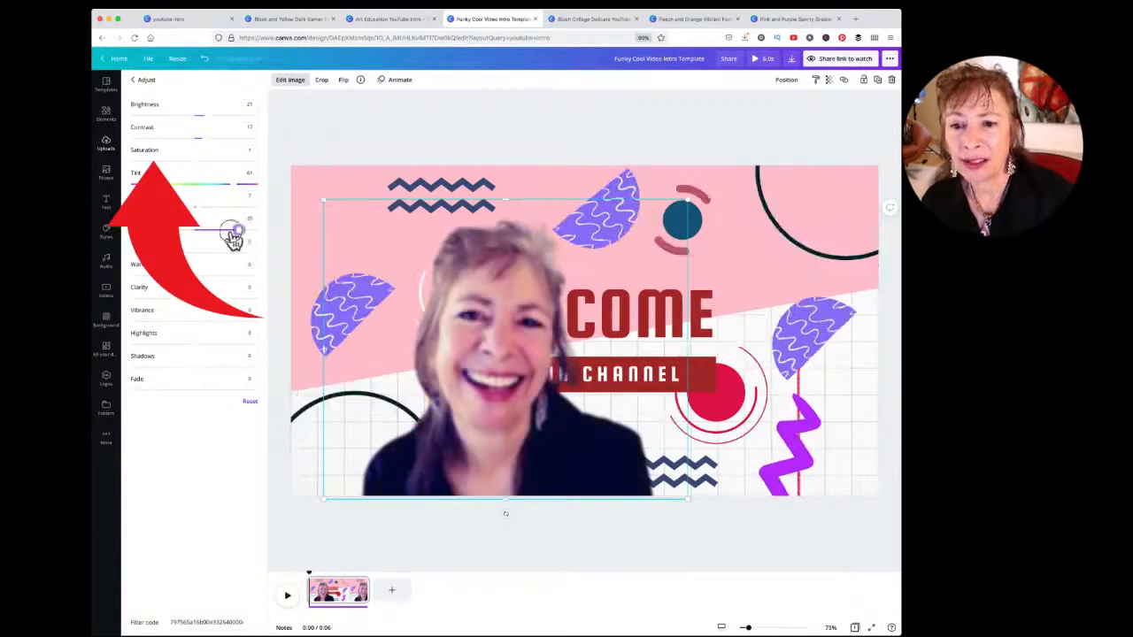
Step: Experiment with the portrait's remaining adjustments, including vignette, warmth, vibrance and highlights, with shadows at -29 and fade at 32
drag(192, 239, 251, 237)
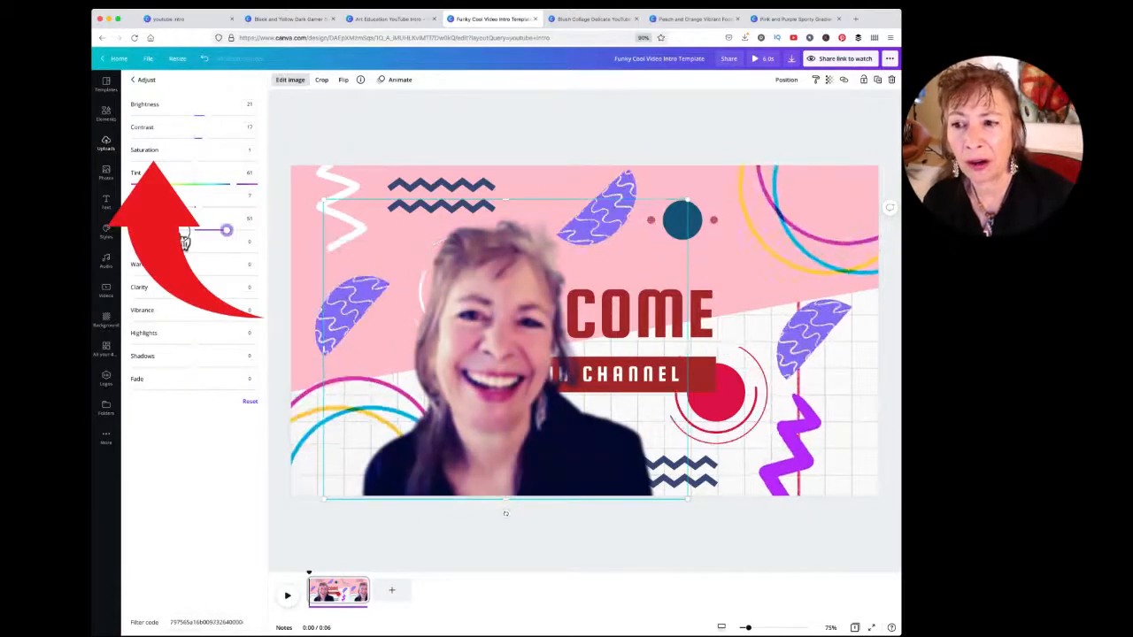
click(182, 231)
drag(182, 237, 192, 234)
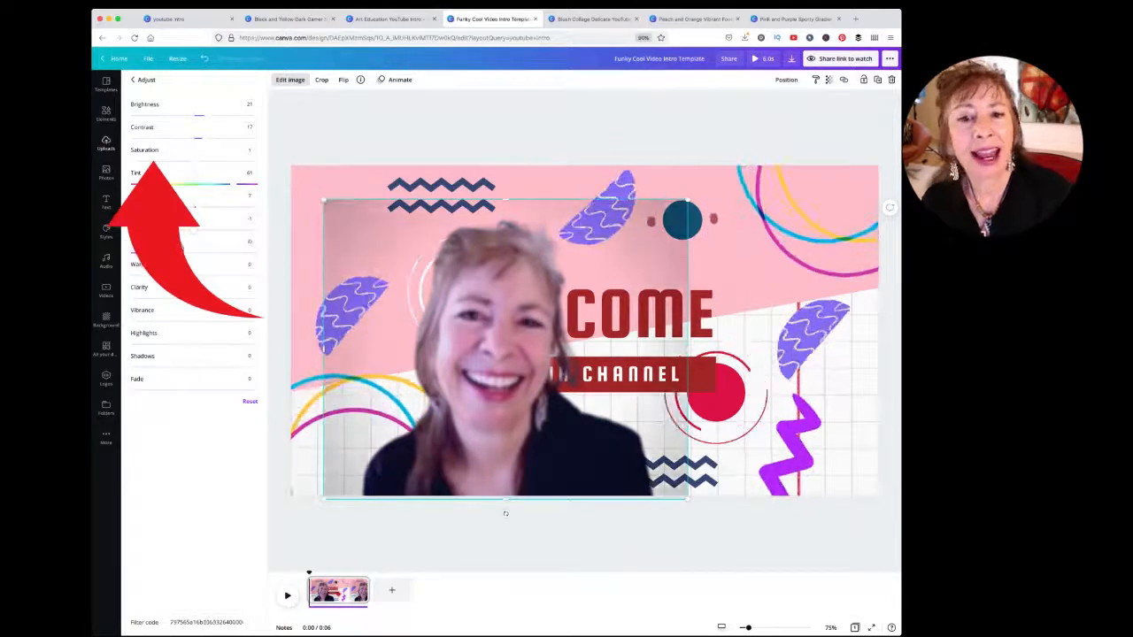
drag(183, 253, 132, 254)
drag(201, 277, 251, 277)
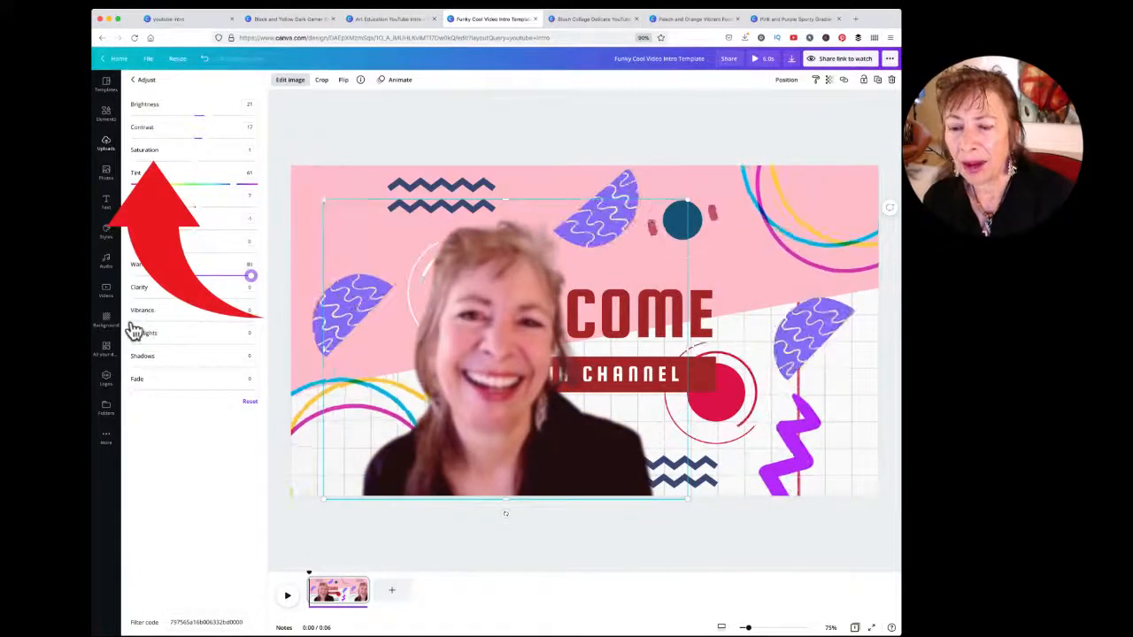
drag(132, 324, 174, 392)
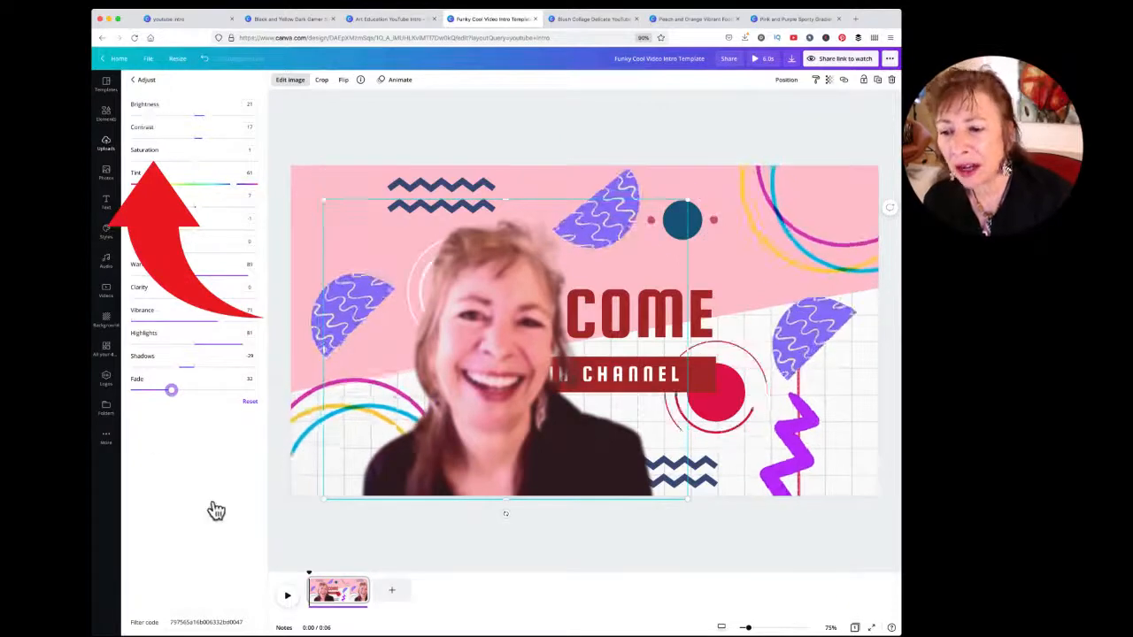
Step: Reset all of the portrait's adjustments and set only its brightness to 17
click(249, 401)
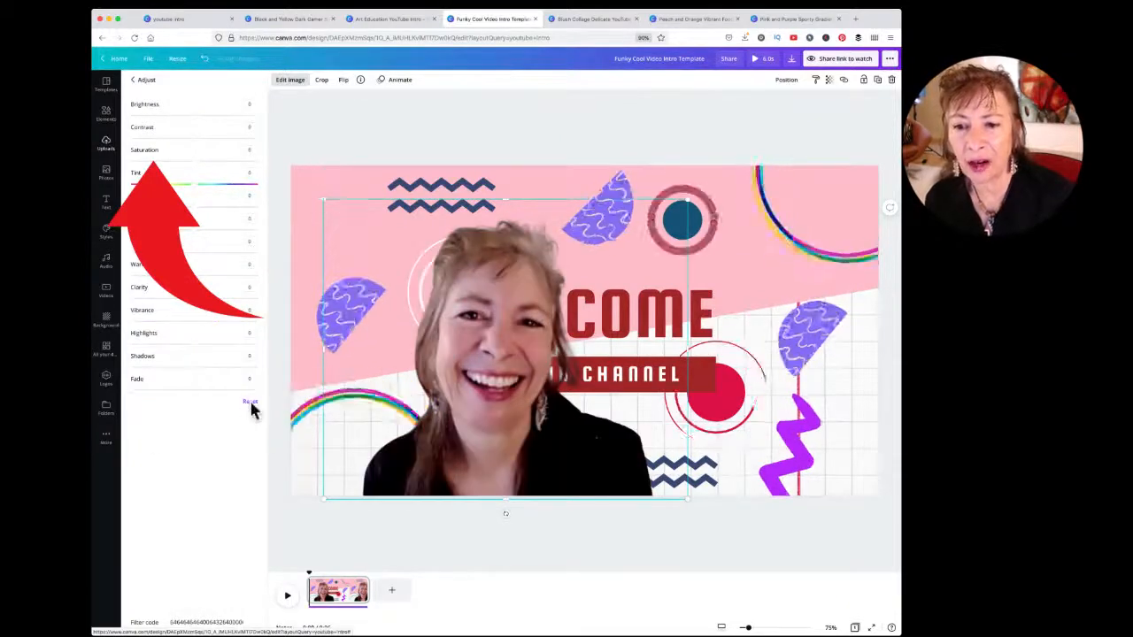
drag(195, 116, 207, 122)
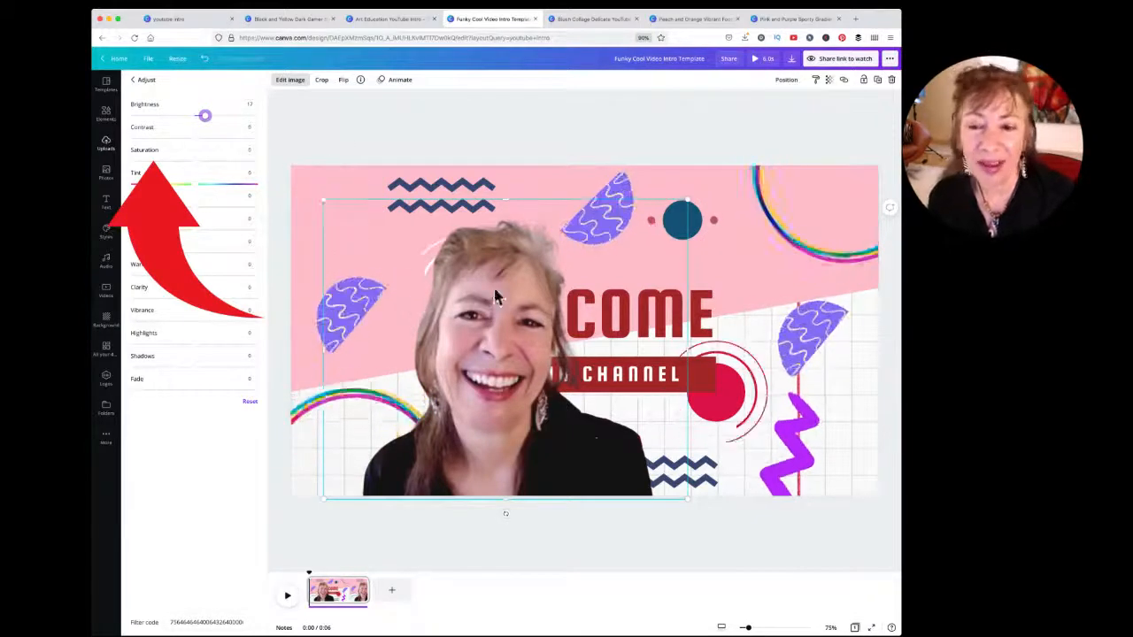
Step: Restore the portrait photo to its original version and delete it from the welcome page
click(138, 83)
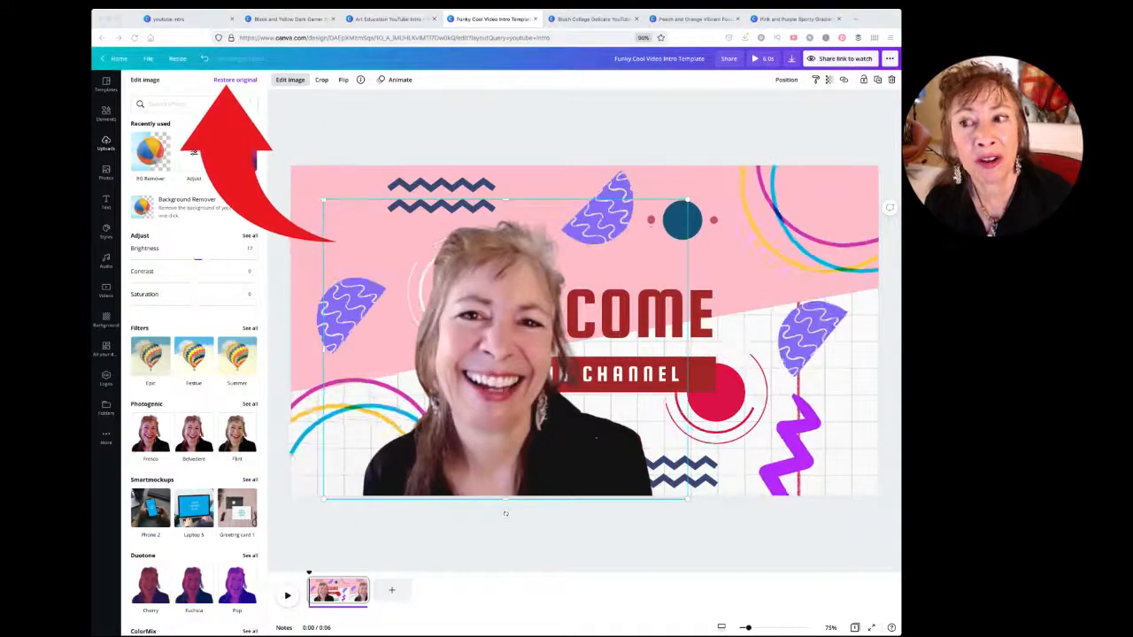
click(227, 81)
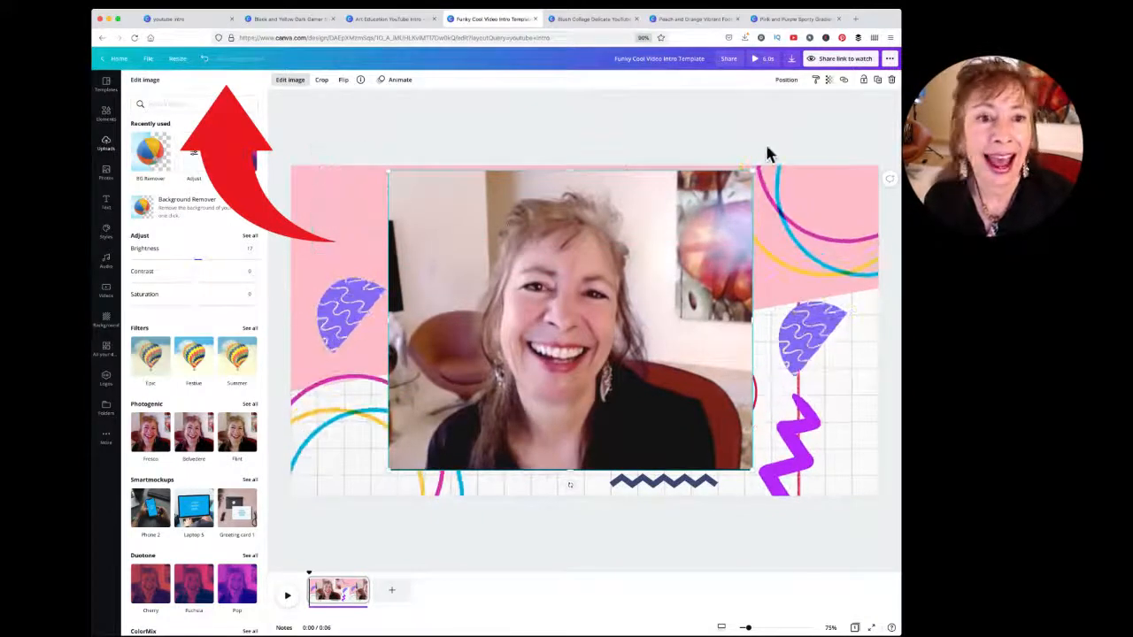
click(889, 80)
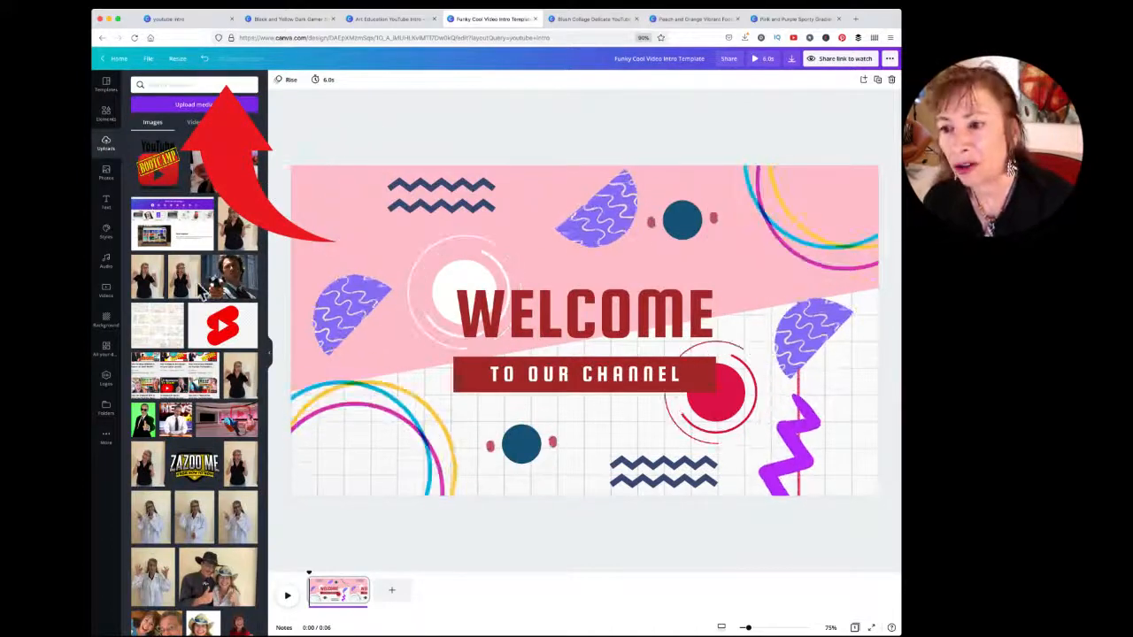
Step: Try the uploaded red YouTube Shorts logo on the welcome page and remove it
click(226, 339)
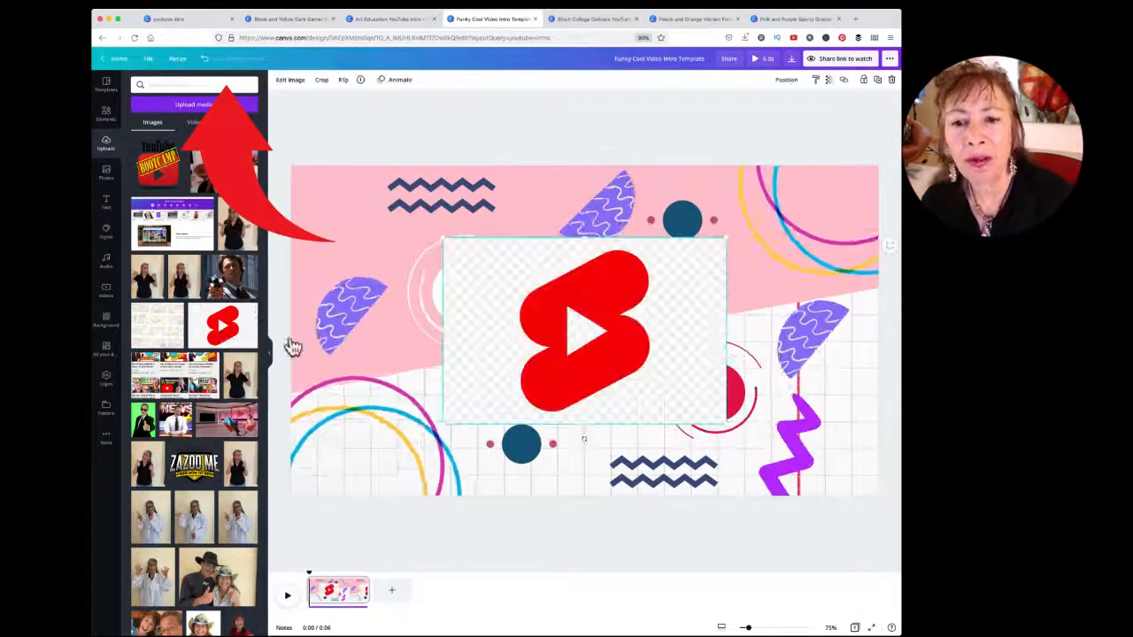
click(891, 82)
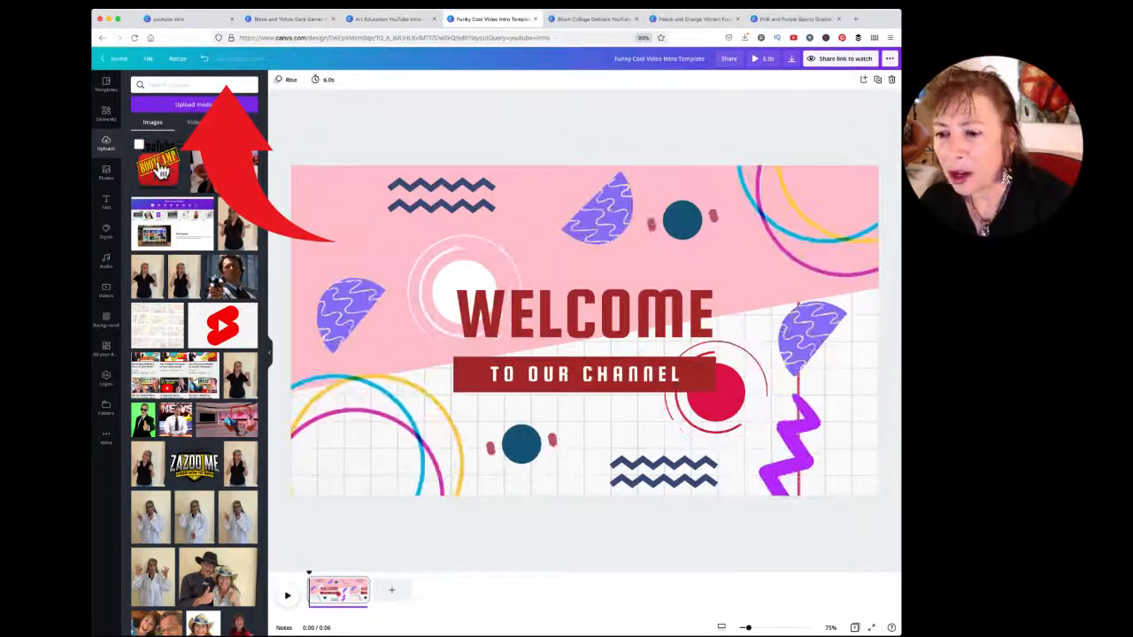
Step: Place the uploaded Zazoo Me logo on the page, shrink it to a little over half size, and move it over the start of WELCOME
scroll(162, 168, down, 5)
scroll(162, 168, down, 1)
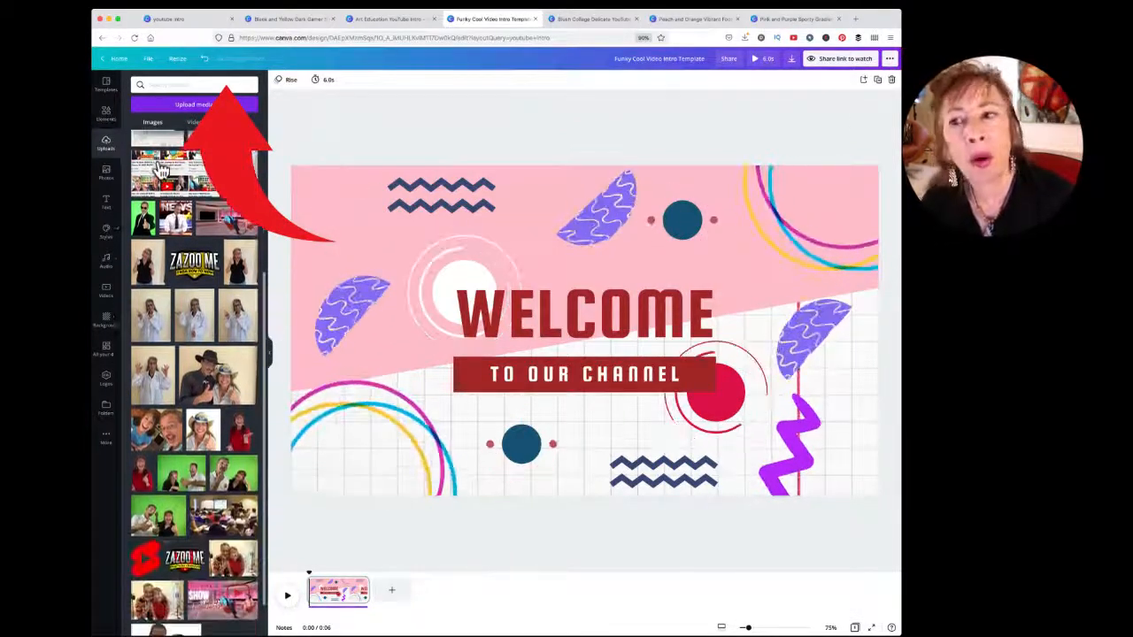
click(194, 264)
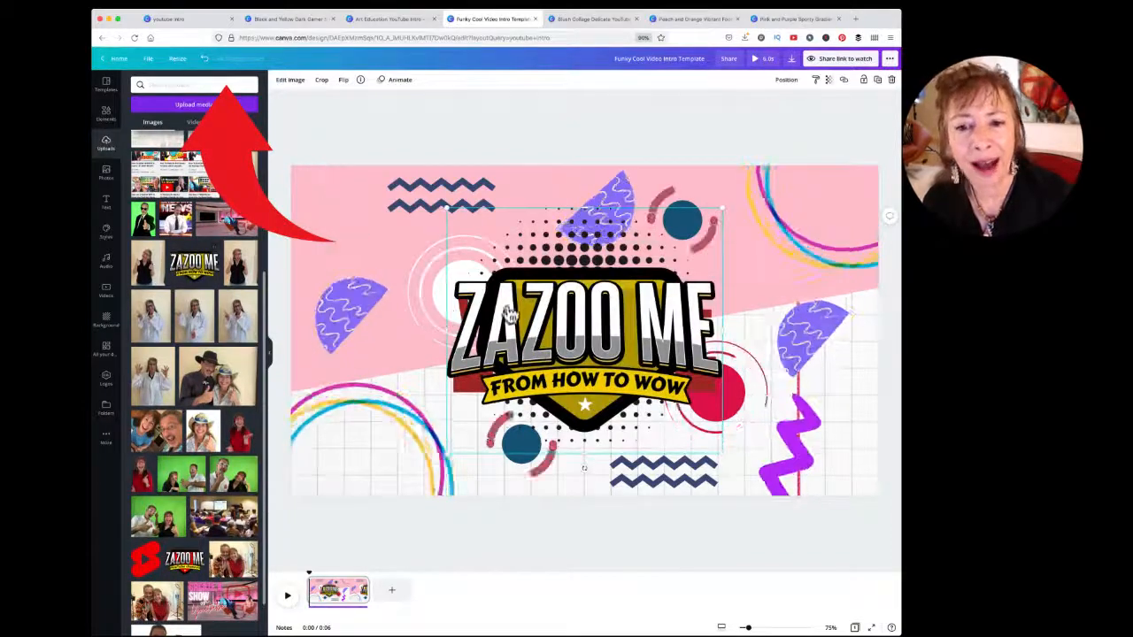
drag(538, 323, 505, 329)
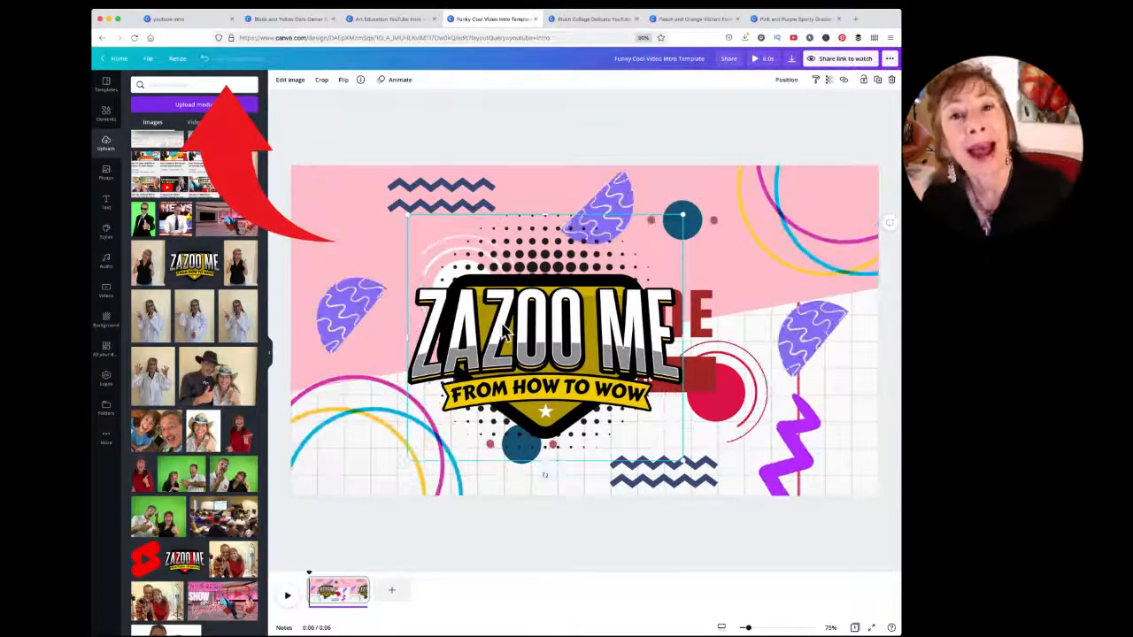
drag(569, 309, 699, 281)
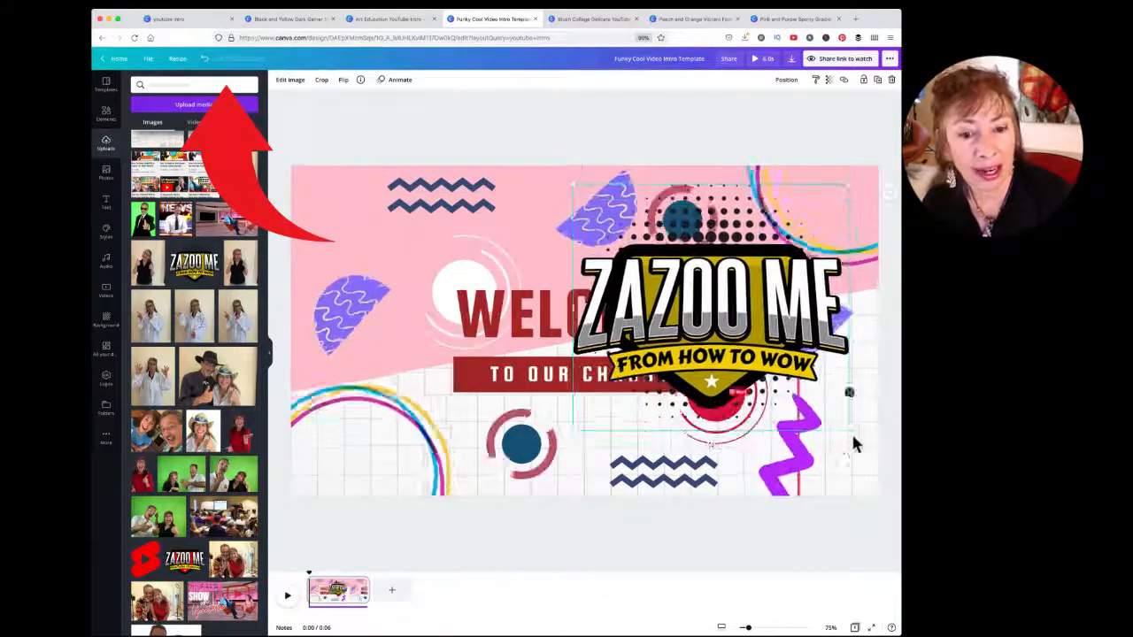
drag(848, 427, 705, 353)
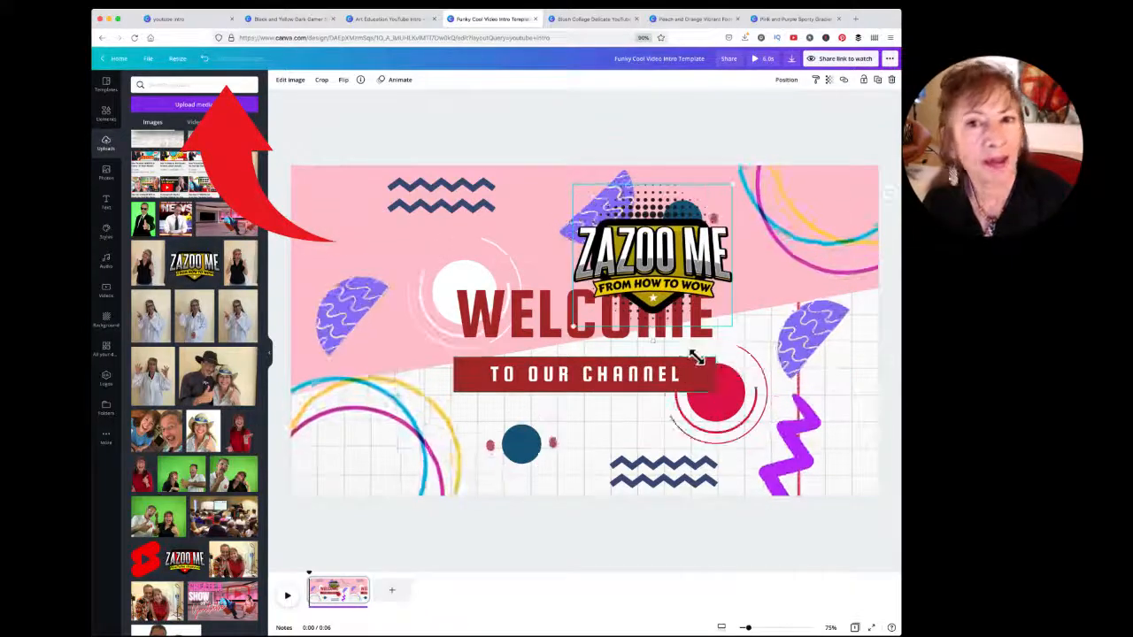
drag(637, 257, 508, 274)
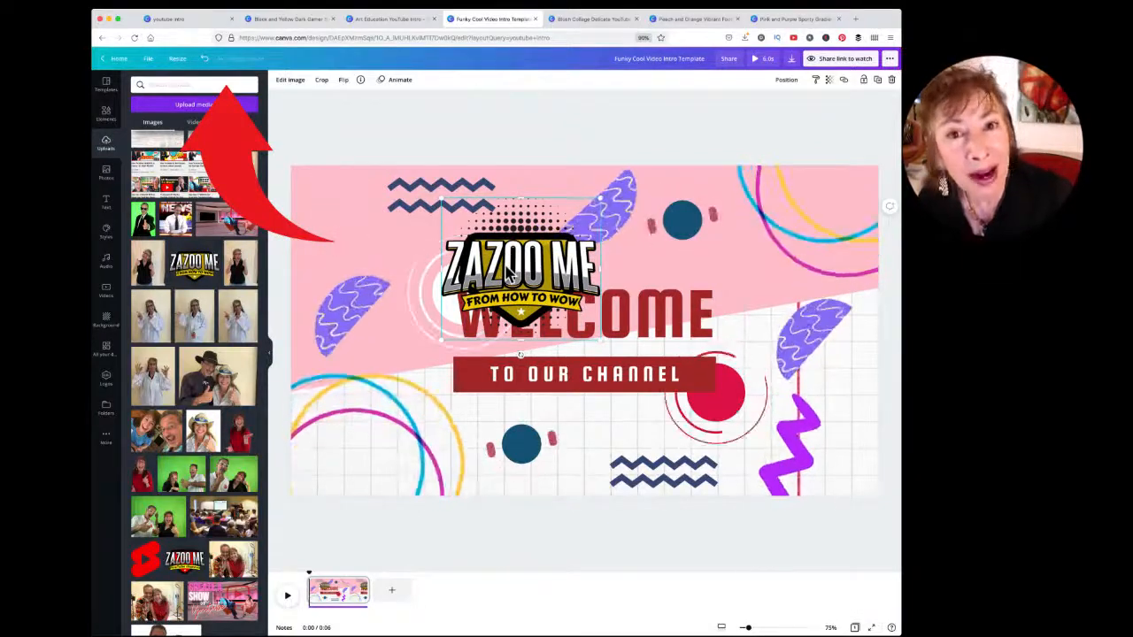
Step: Move the Zazoo Me logo down and left so it covers the W of WELCOME, and check its available photo animations
drag(510, 276, 418, 323)
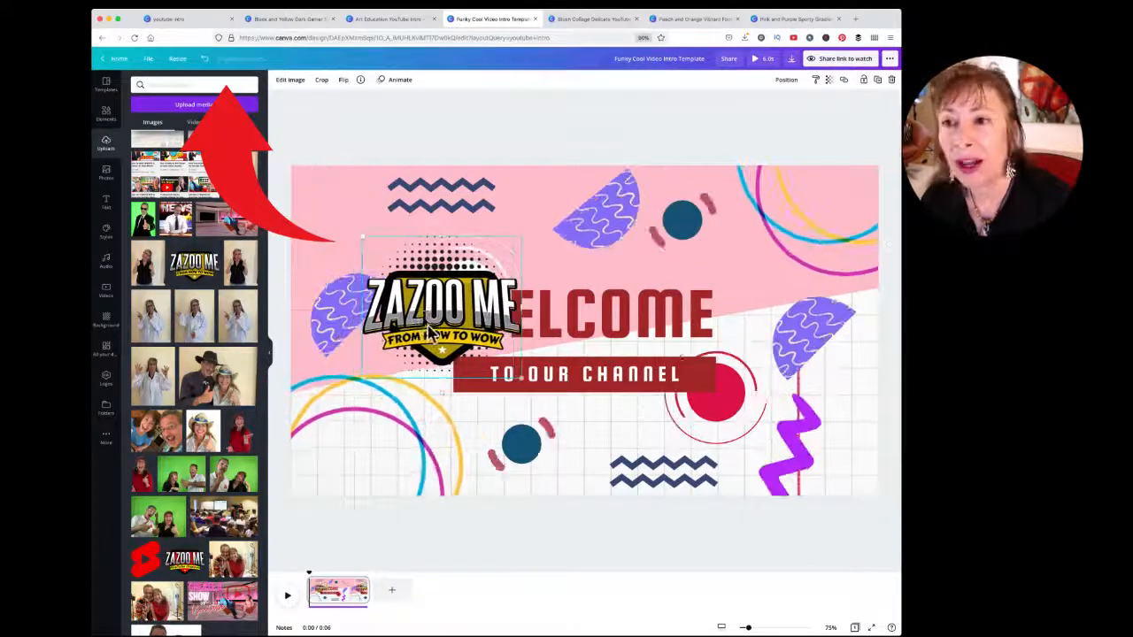
click(396, 80)
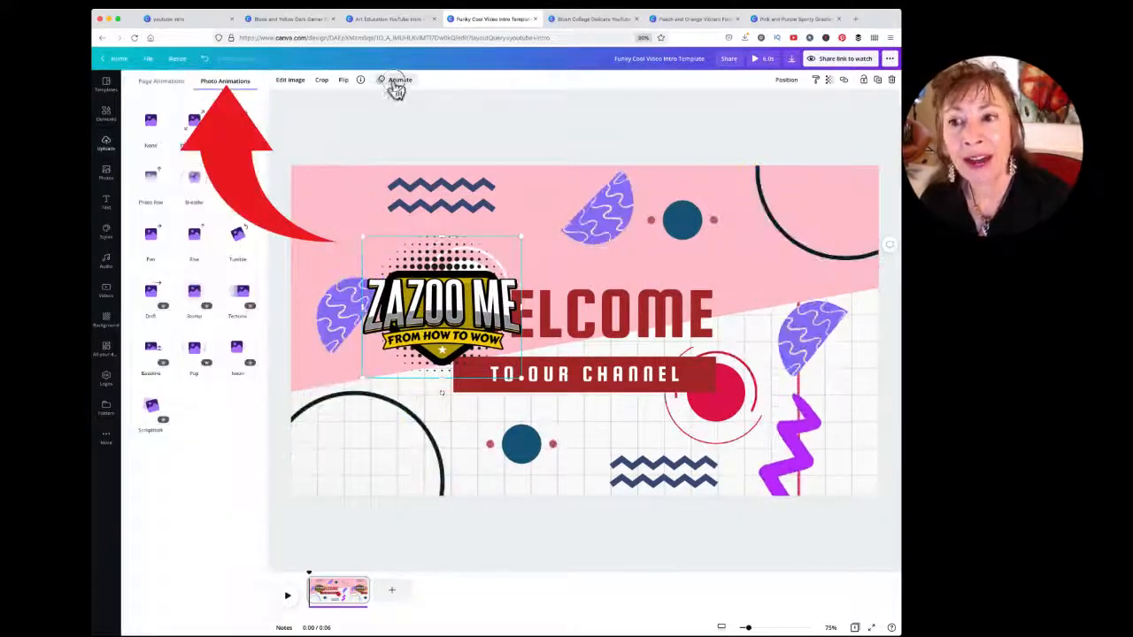
click(396, 80)
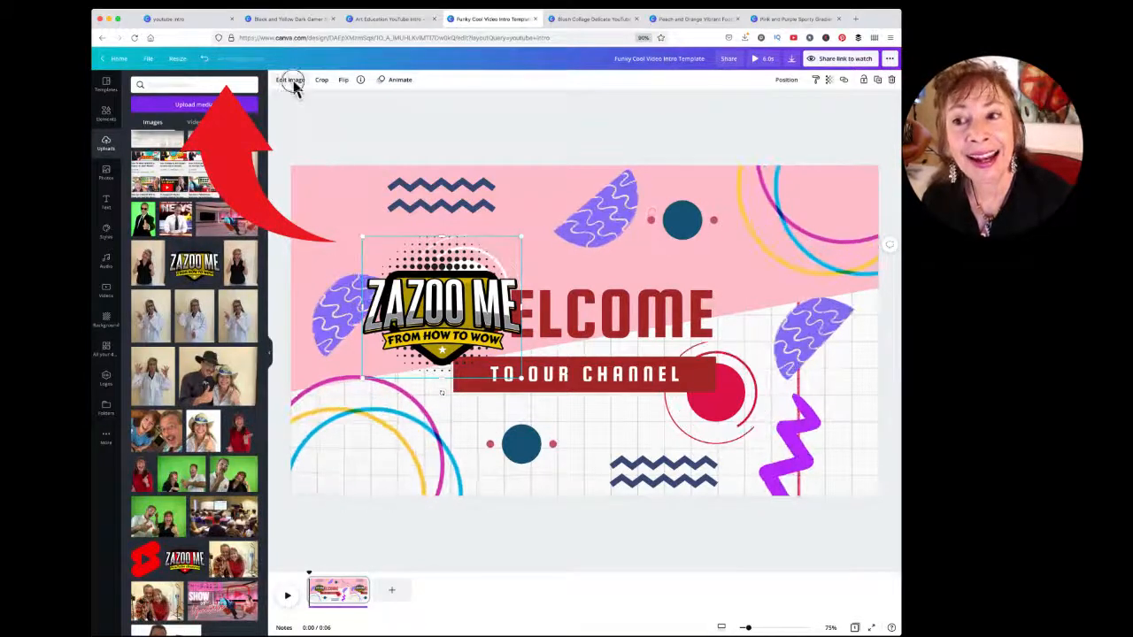
Step: Browse the image effects for the Zazoo Me logo, give it a Glow shadow, and move it slightly up and left
click(292, 83)
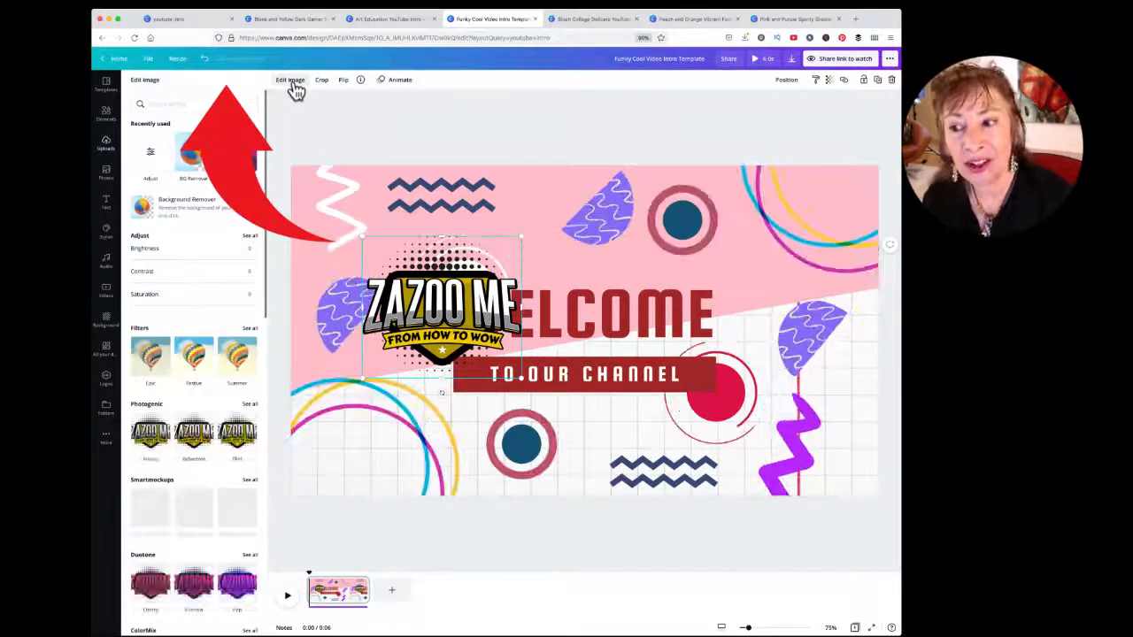
click(818, 6)
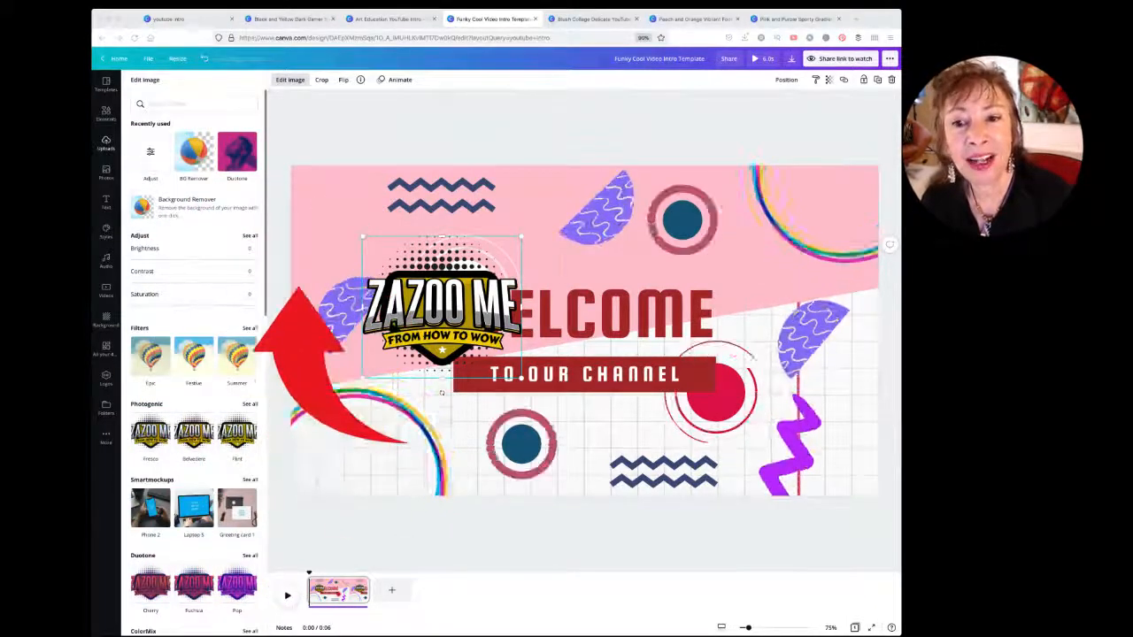
scroll(194, 363, down, 5)
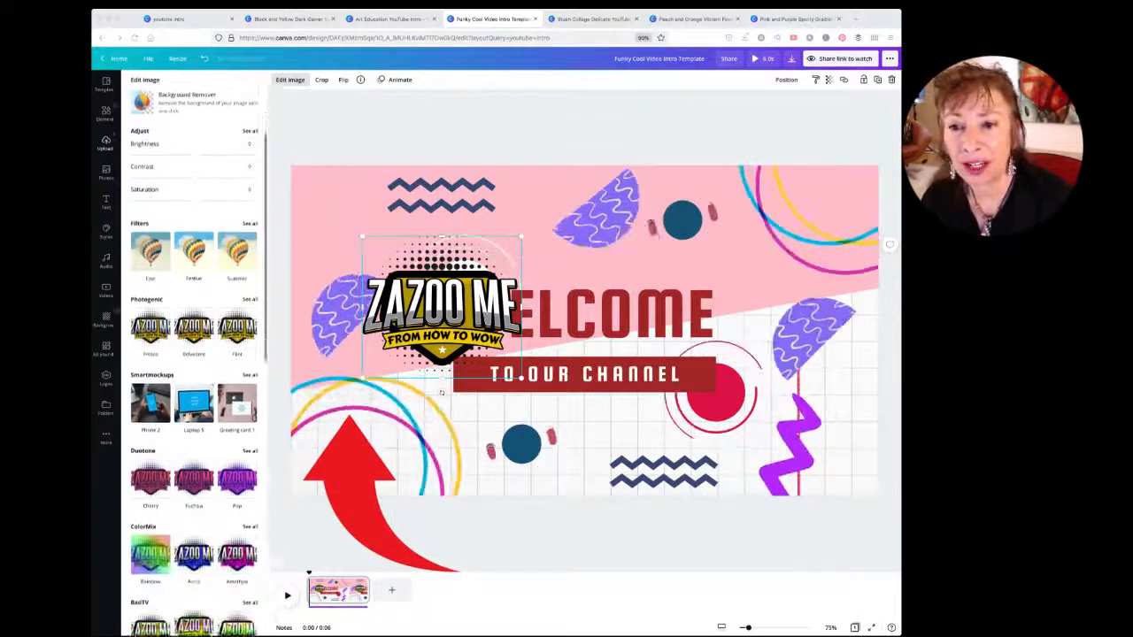
scroll(194, 363, down, 1)
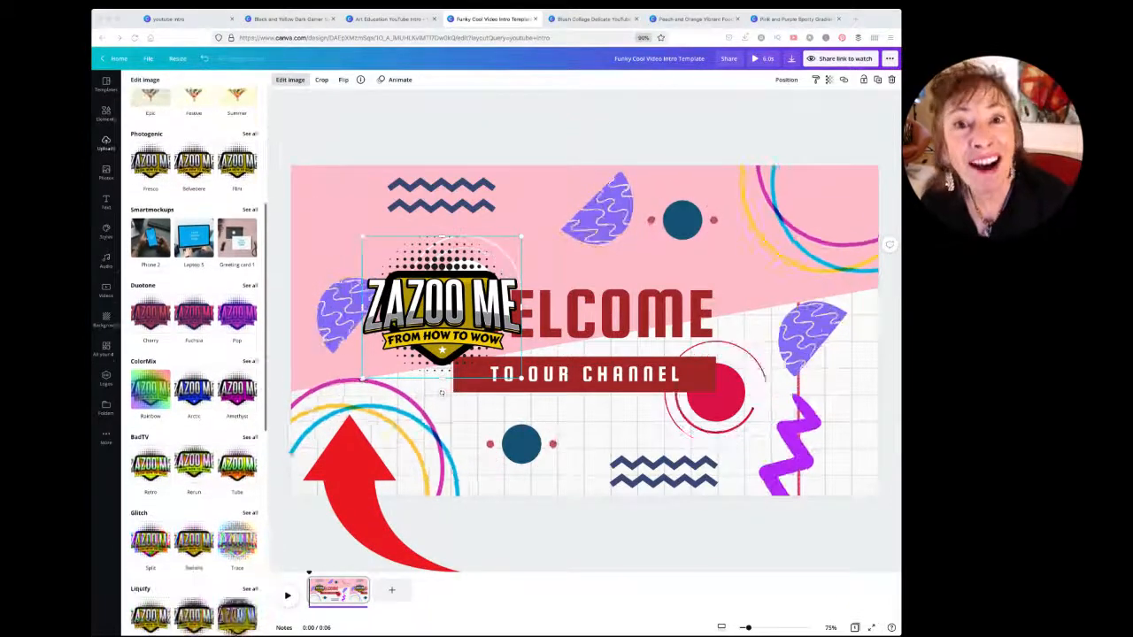
scroll(195, 362, down, 1)
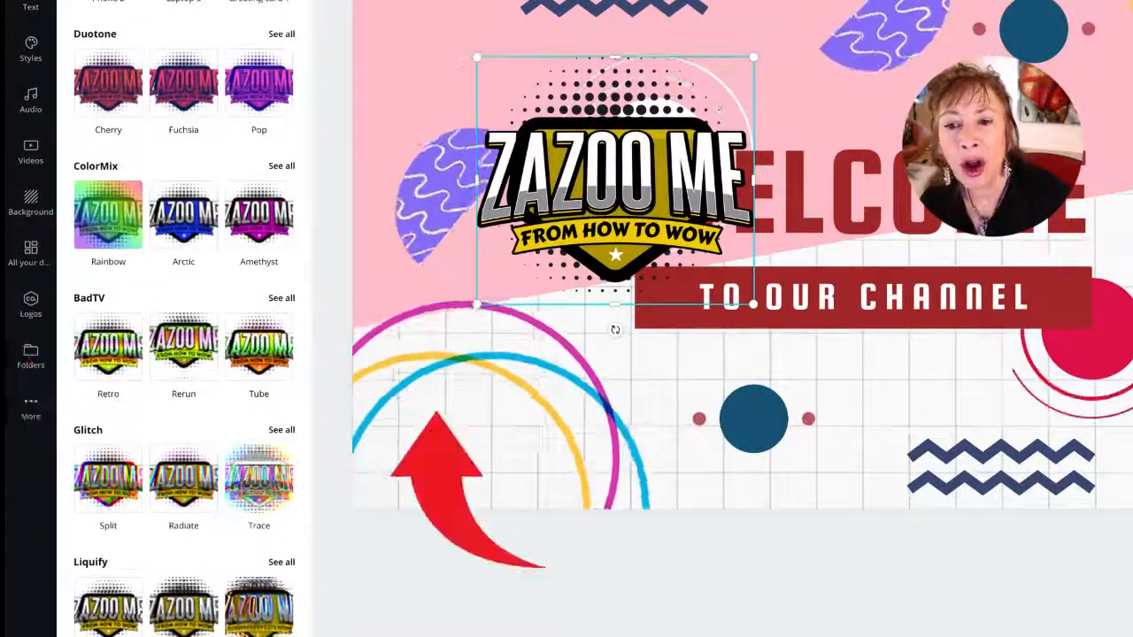
scroll(183, 319, down, 5)
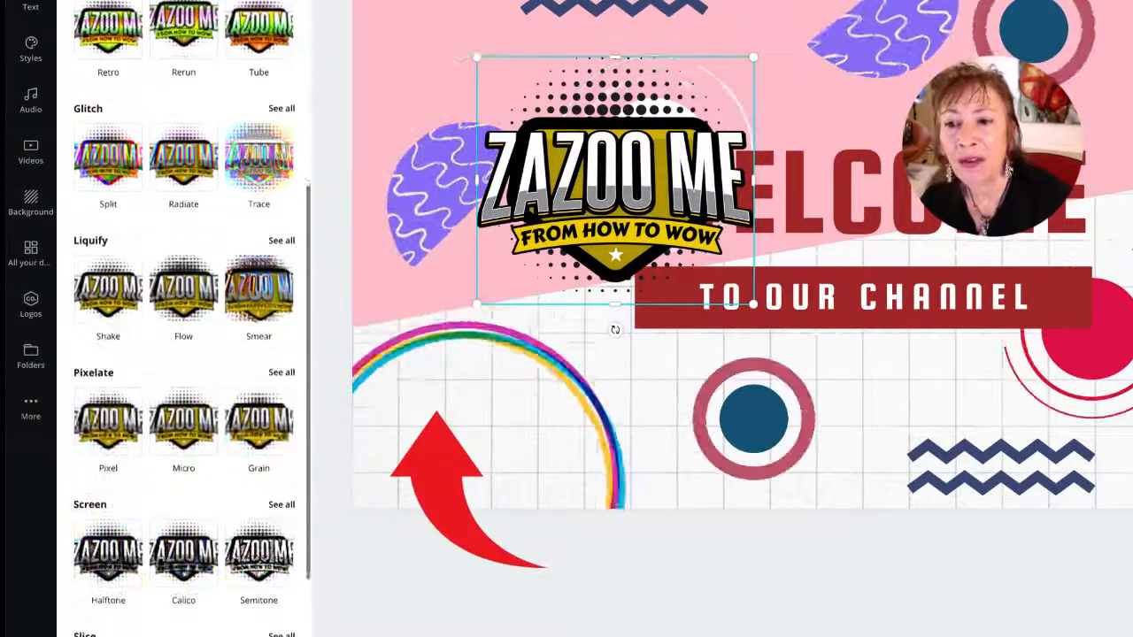
scroll(183, 319, down, 4)
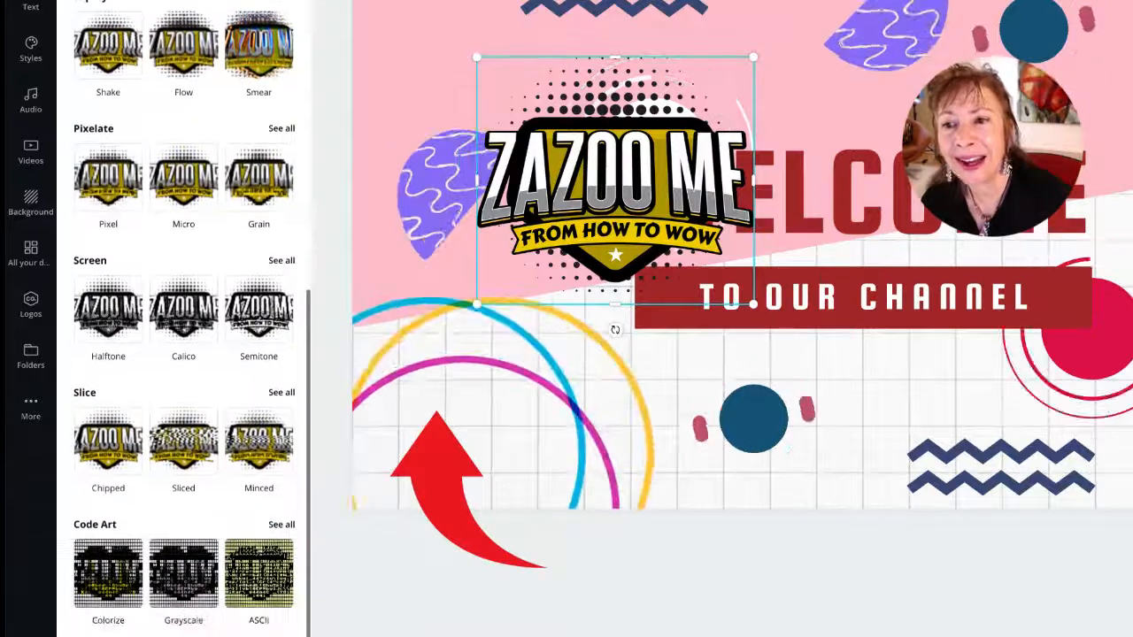
scroll(183, 318, down, 1)
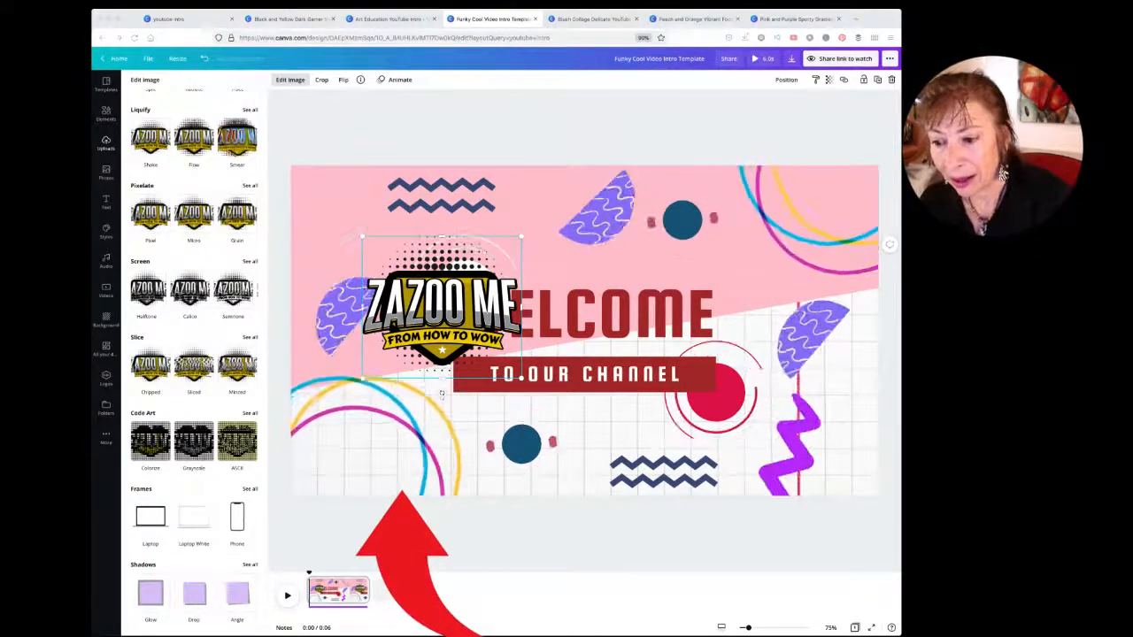
click(150, 594)
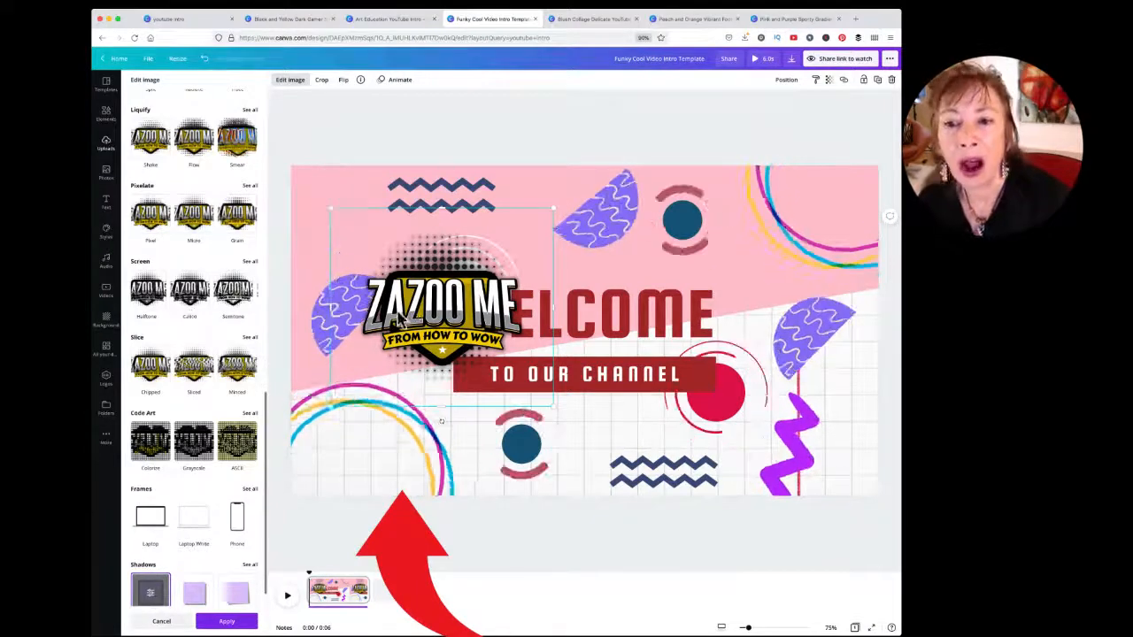
drag(567, 305, 375, 282)
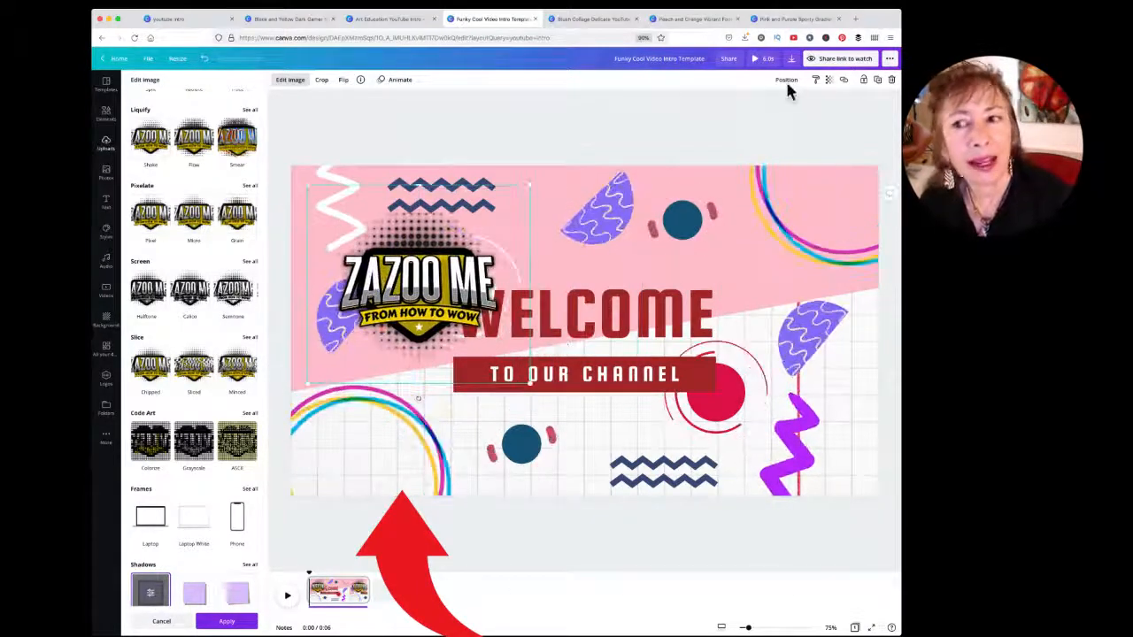
click(468, 135)
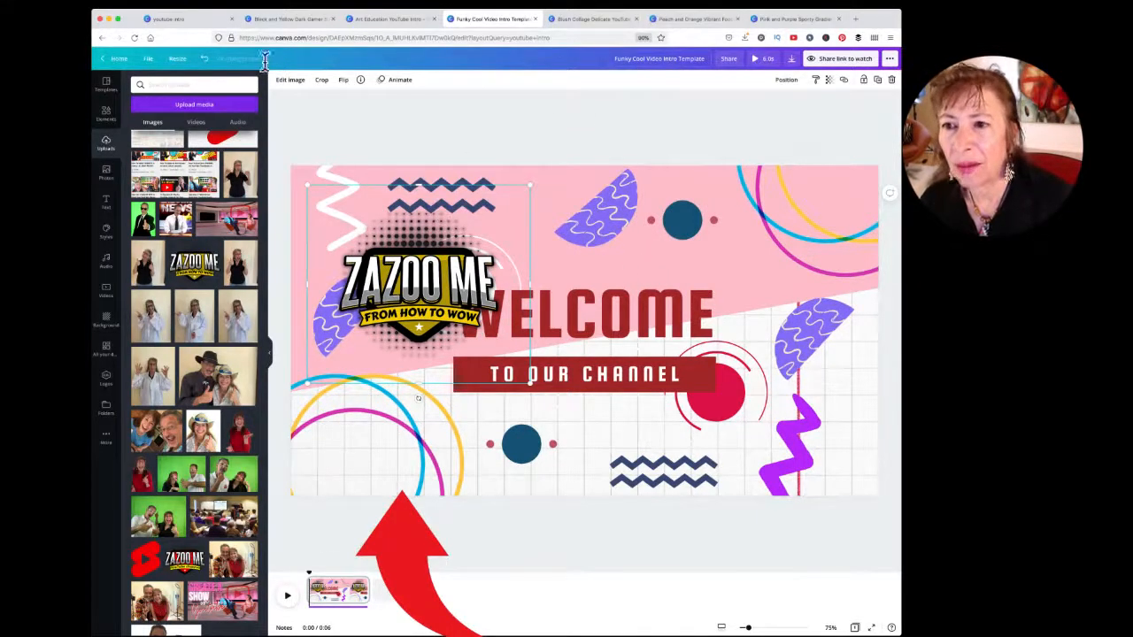
Step: Switch to the Blush Collage Delicate YouTube Intro design, play its preview, and return to the editor
click(572, 17)
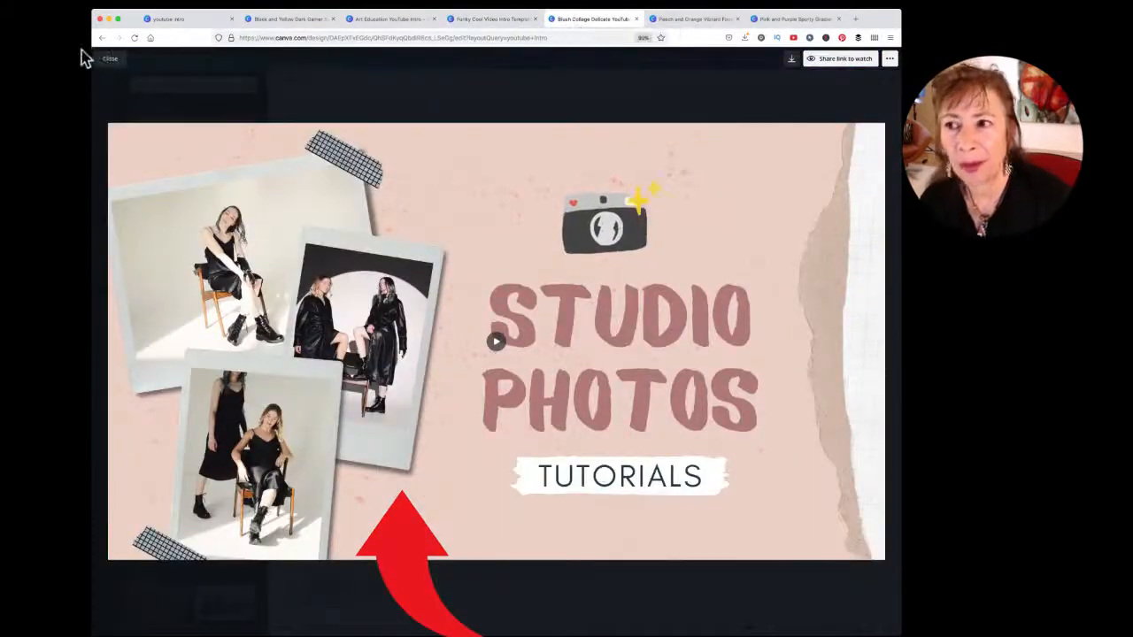
click(110, 63)
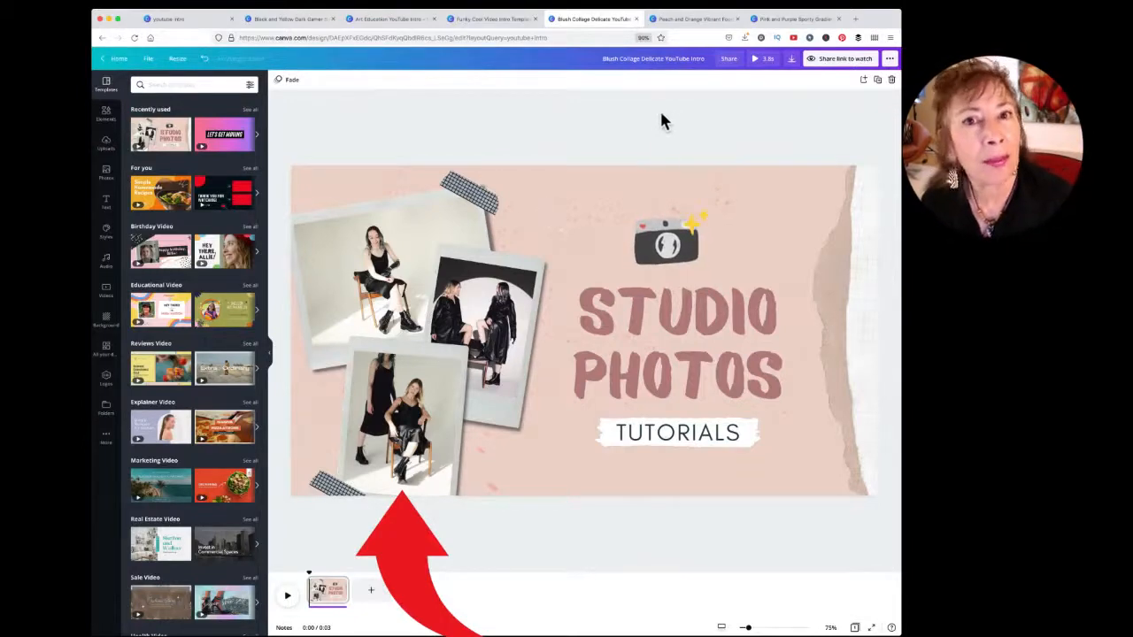
click(755, 60)
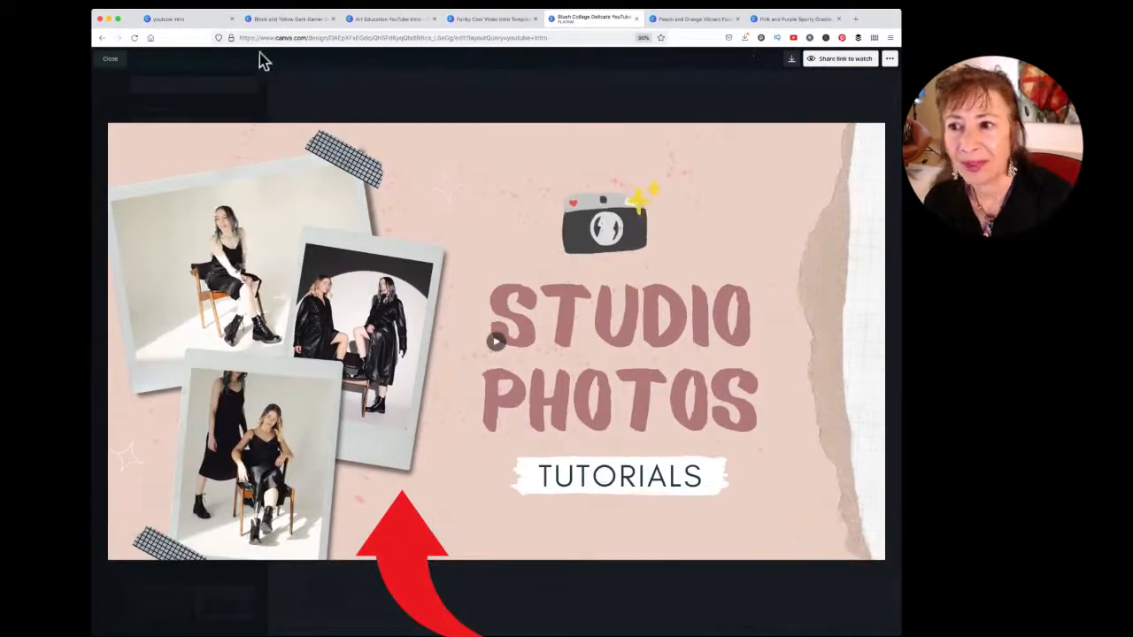
click(109, 60)
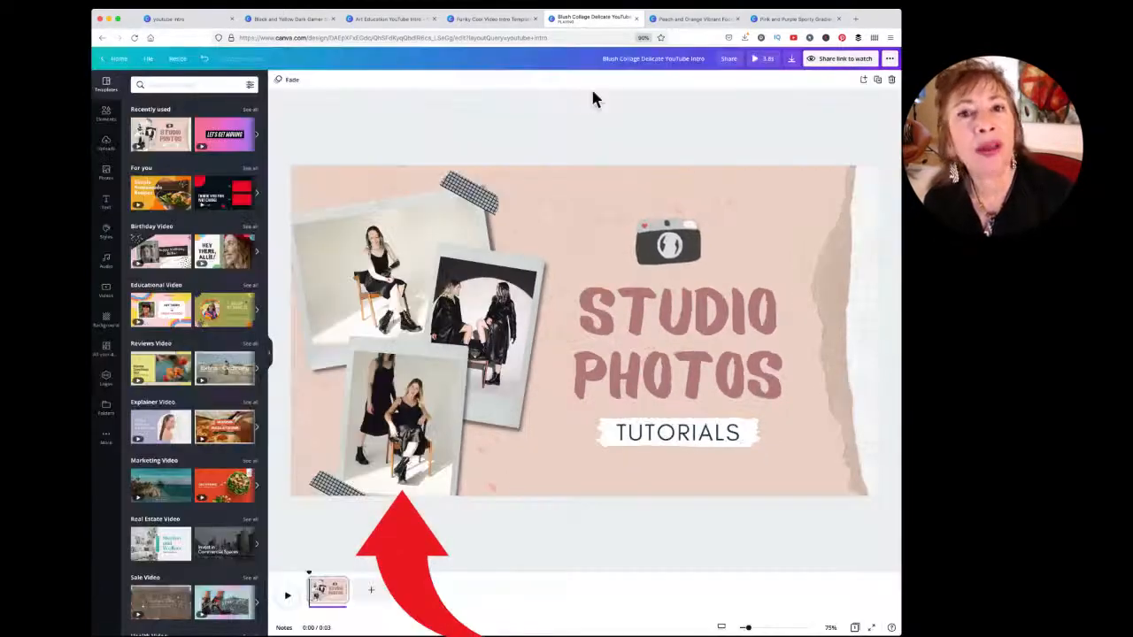
Step: Enlarge the video inside the lowest polaroid frame and reposition its crop around the two women's faces and upper bodies
click(370, 287)
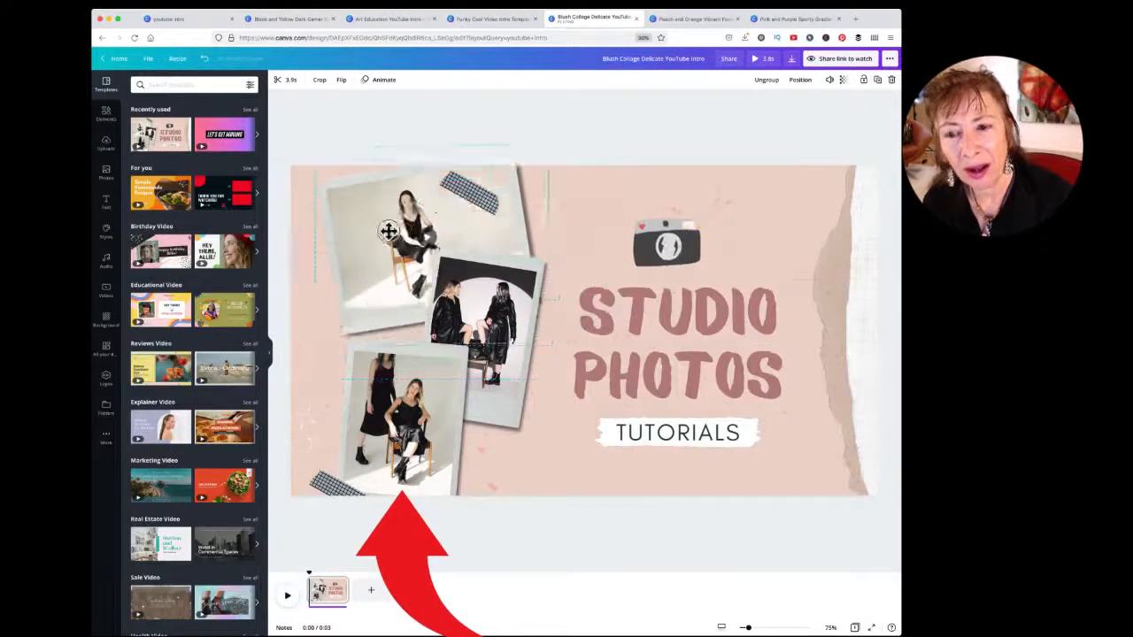
click(500, 344)
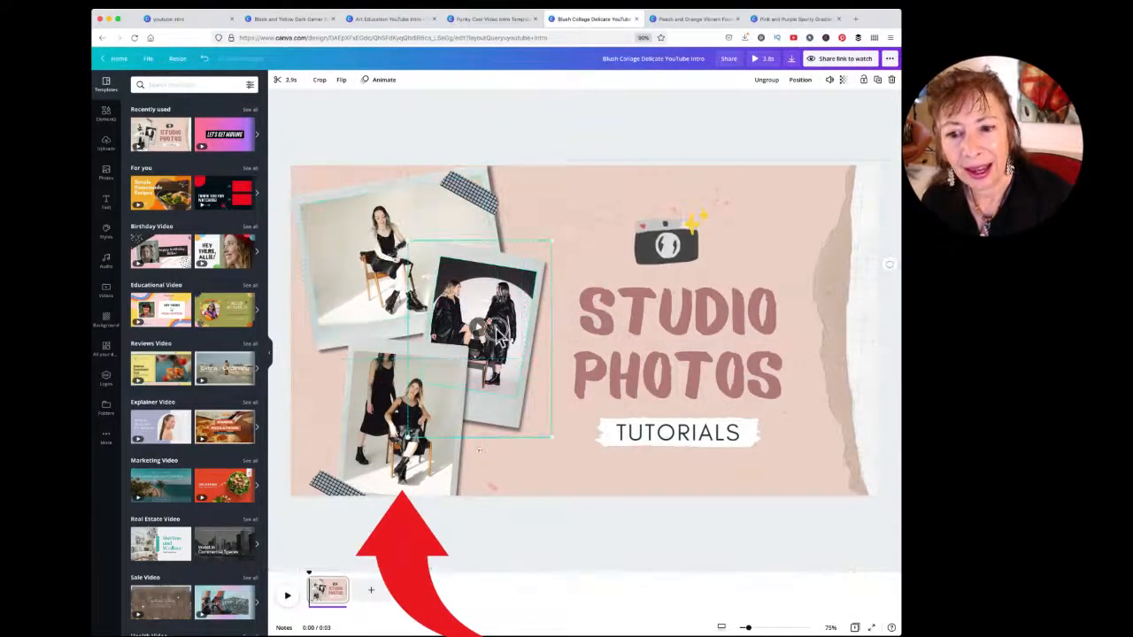
click(420, 407)
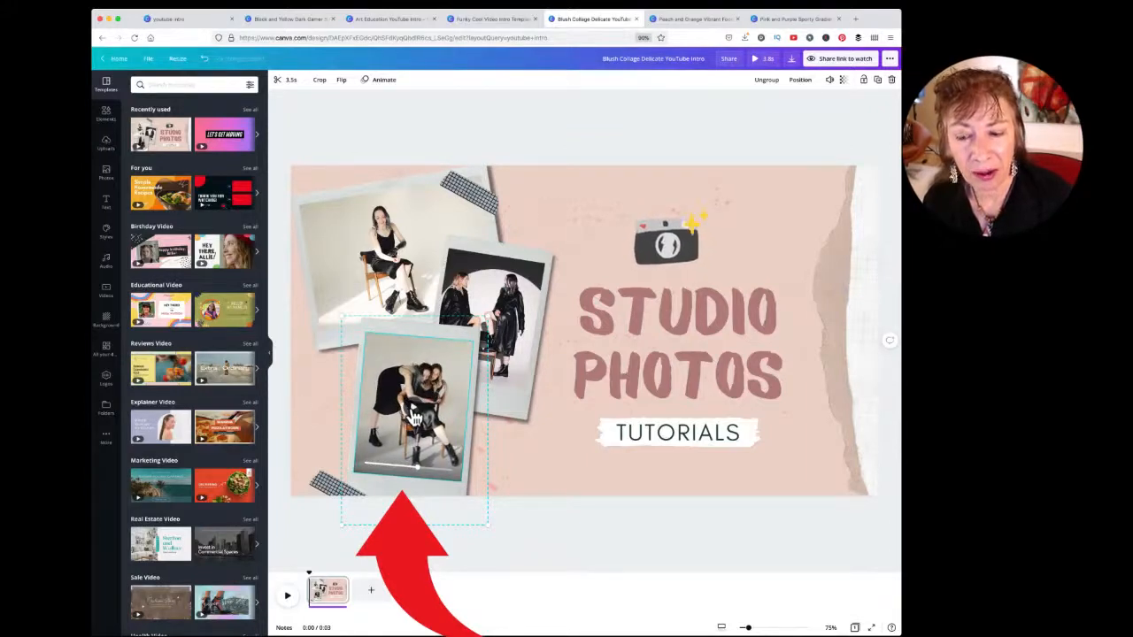
double_click(439, 406)
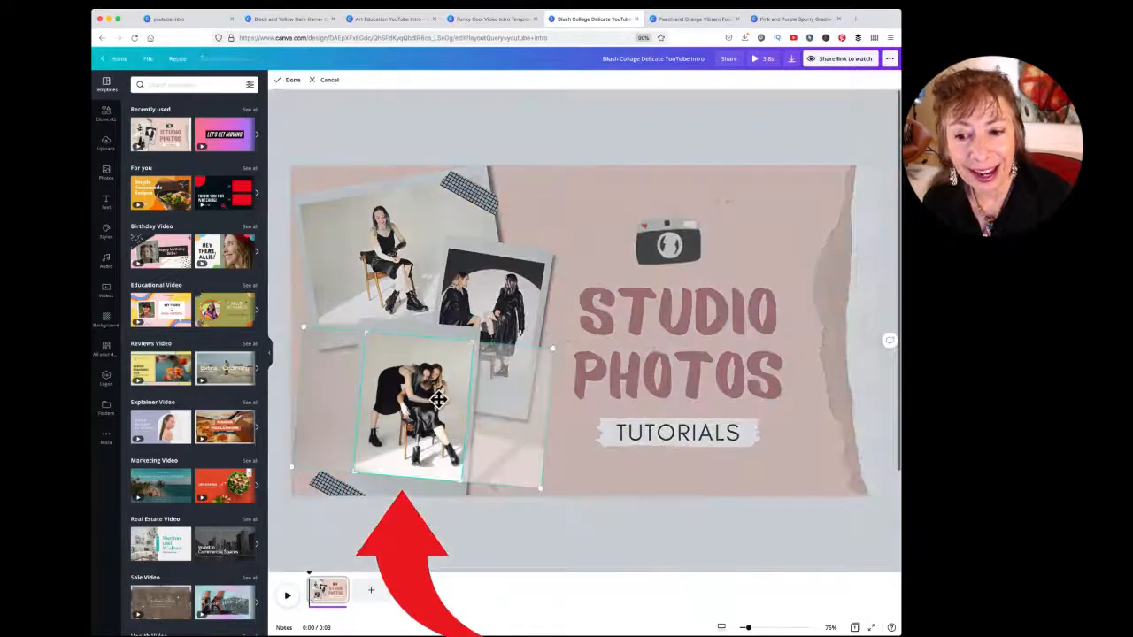
drag(438, 400, 473, 396)
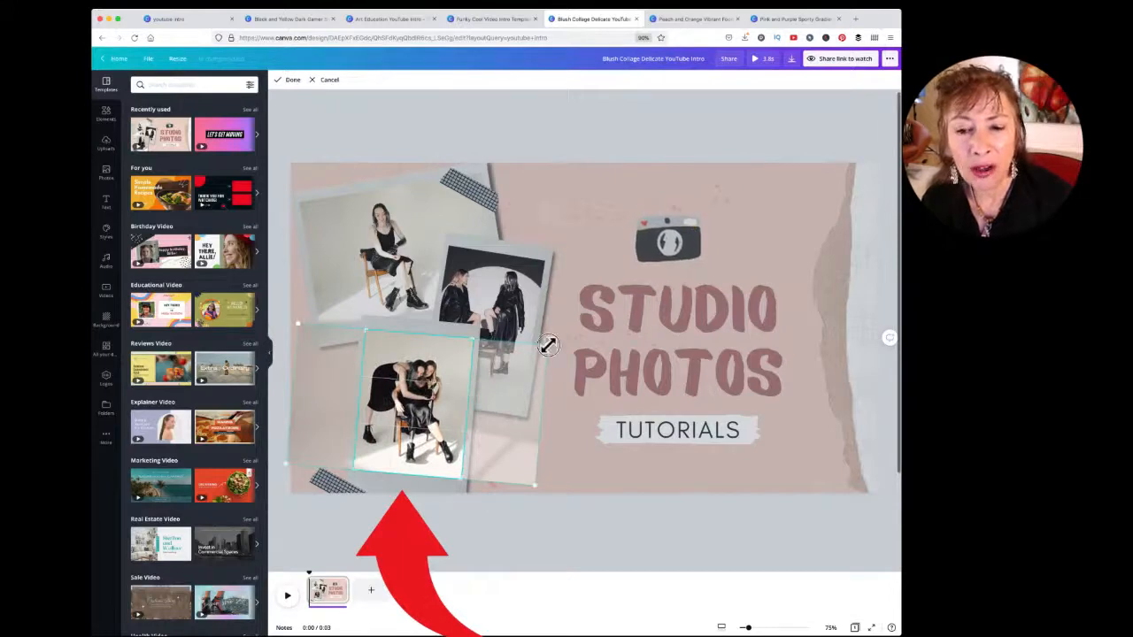
drag(548, 345, 841, 236)
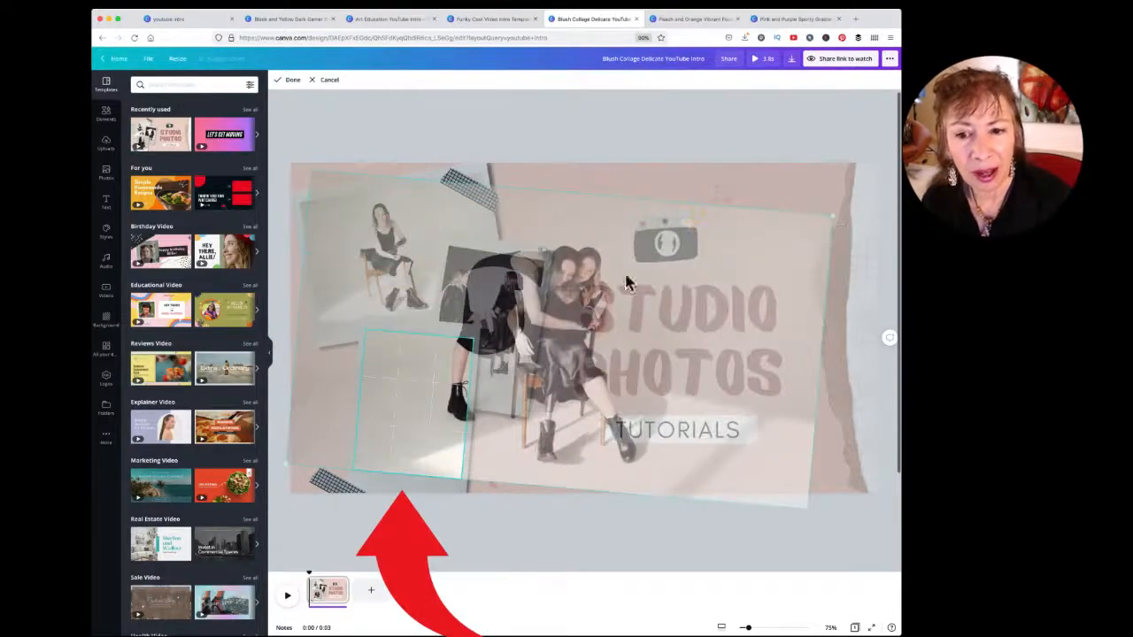
drag(581, 276, 429, 384)
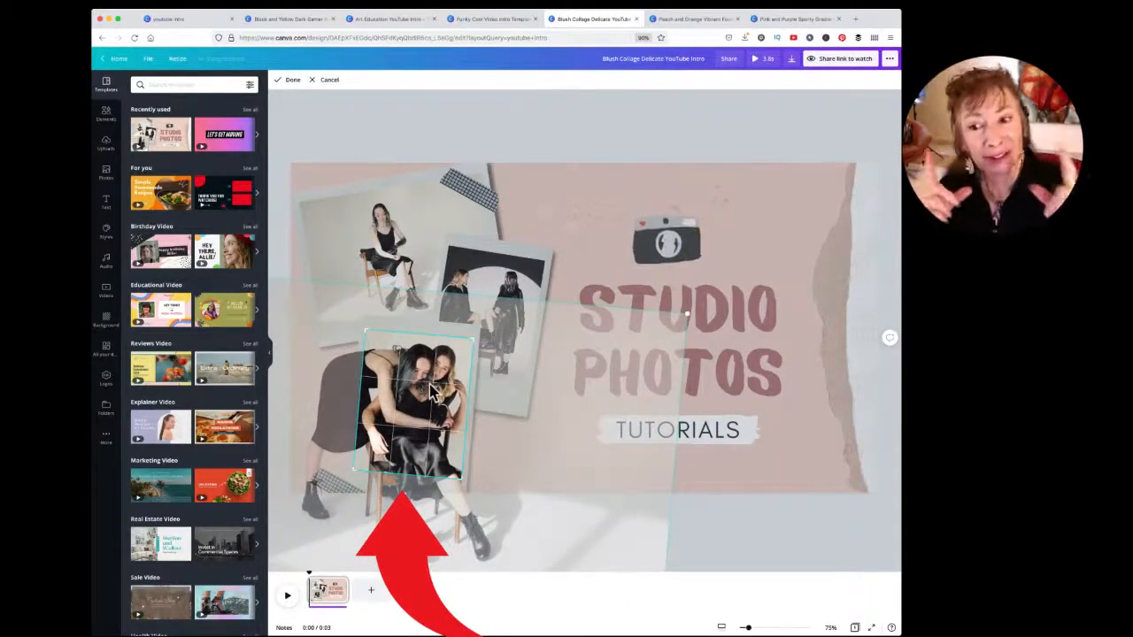
click(292, 80)
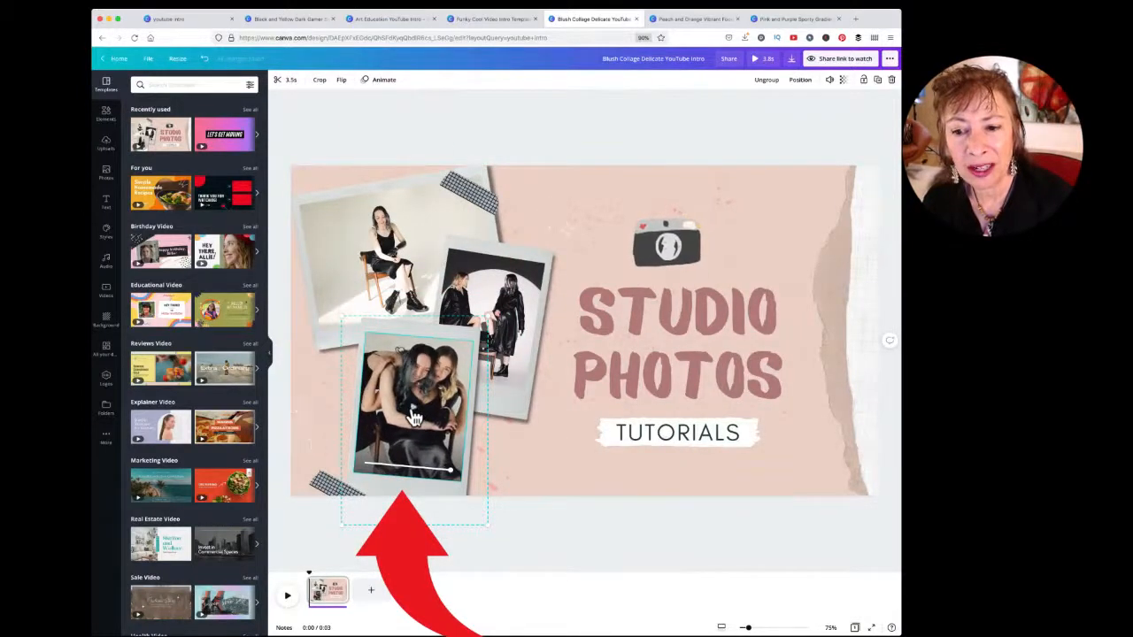
Step: Recolor the STUDIO PHOTOS heading with the red from the ZAZOO ME brand colors
click(398, 265)
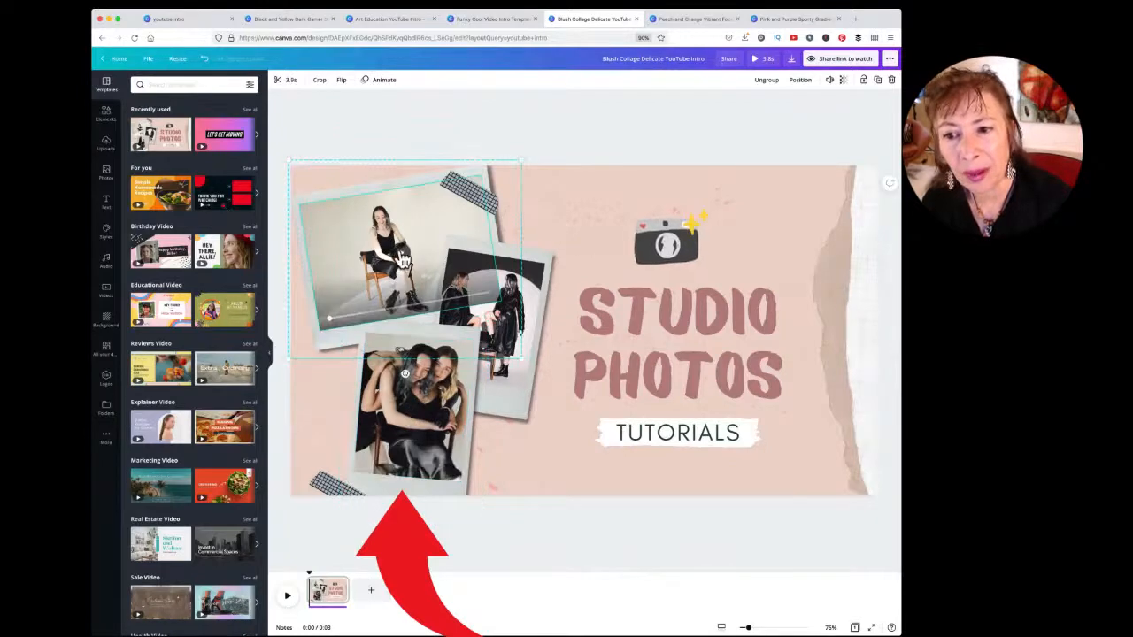
click(526, 289)
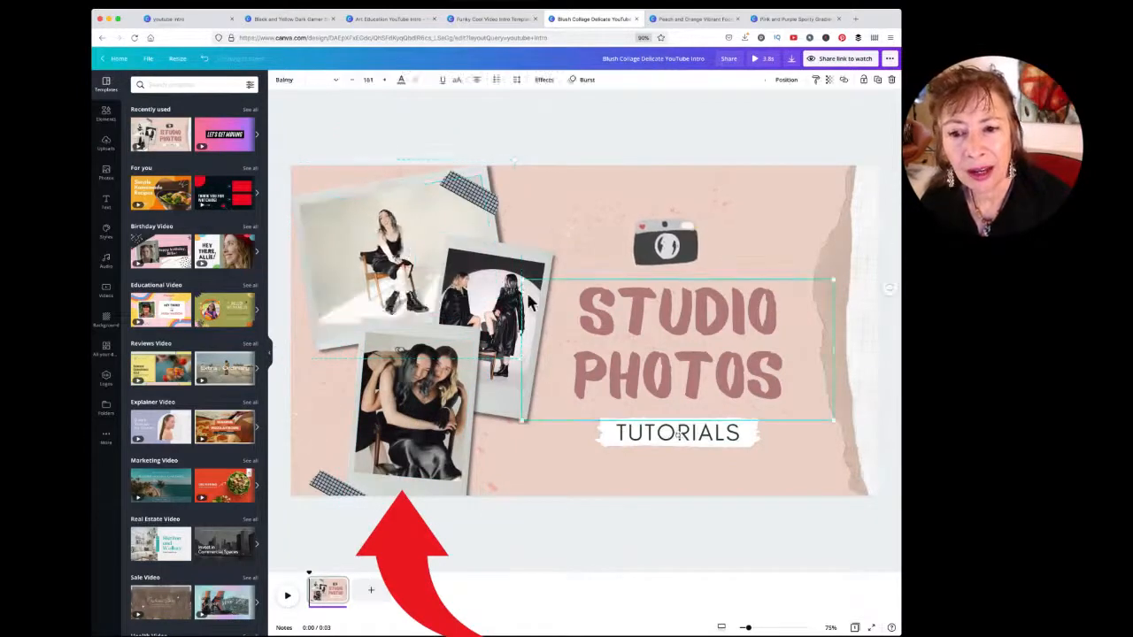
double_click(666, 345)
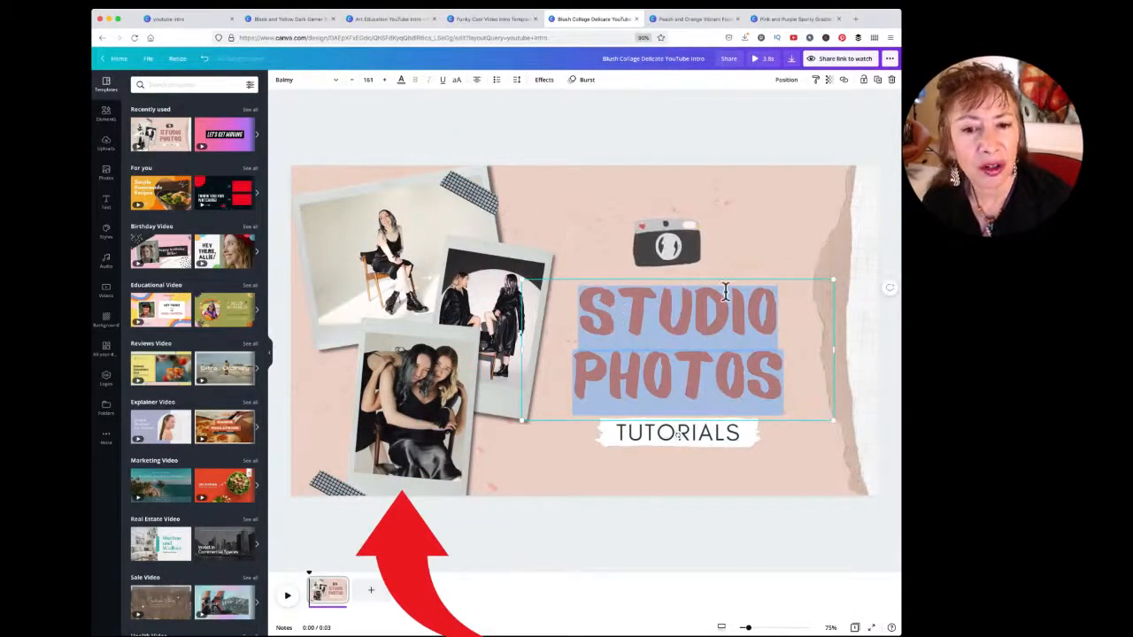
click(401, 81)
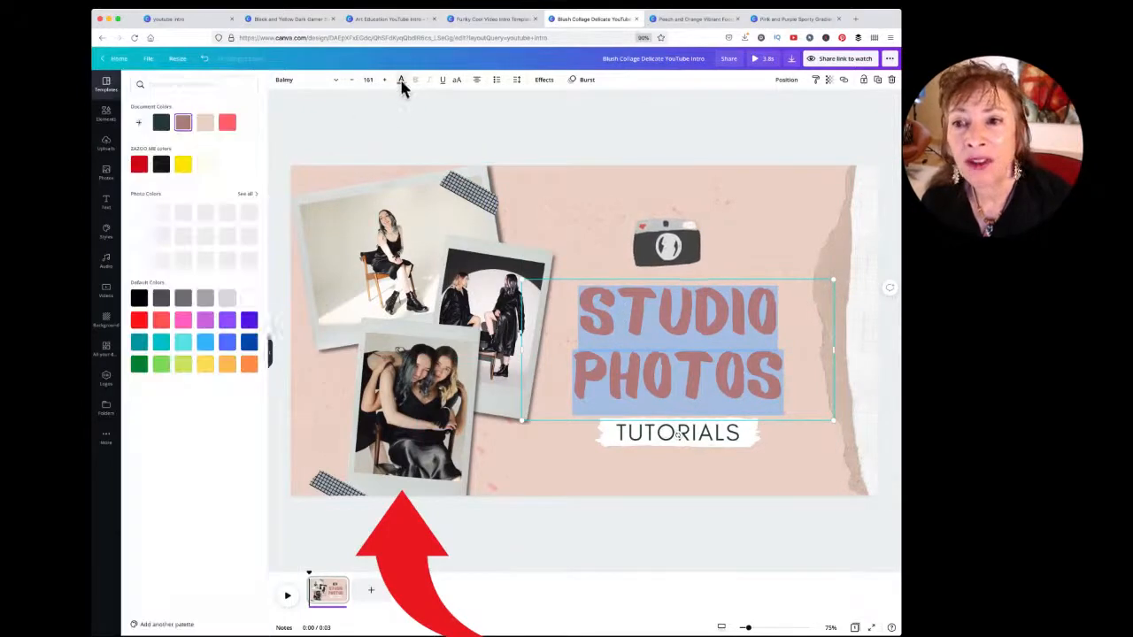
click(139, 165)
Step: Try the Shadow and Glitch text effects on the STUDIO PHOTOS heading and apply the Splice style
click(544, 80)
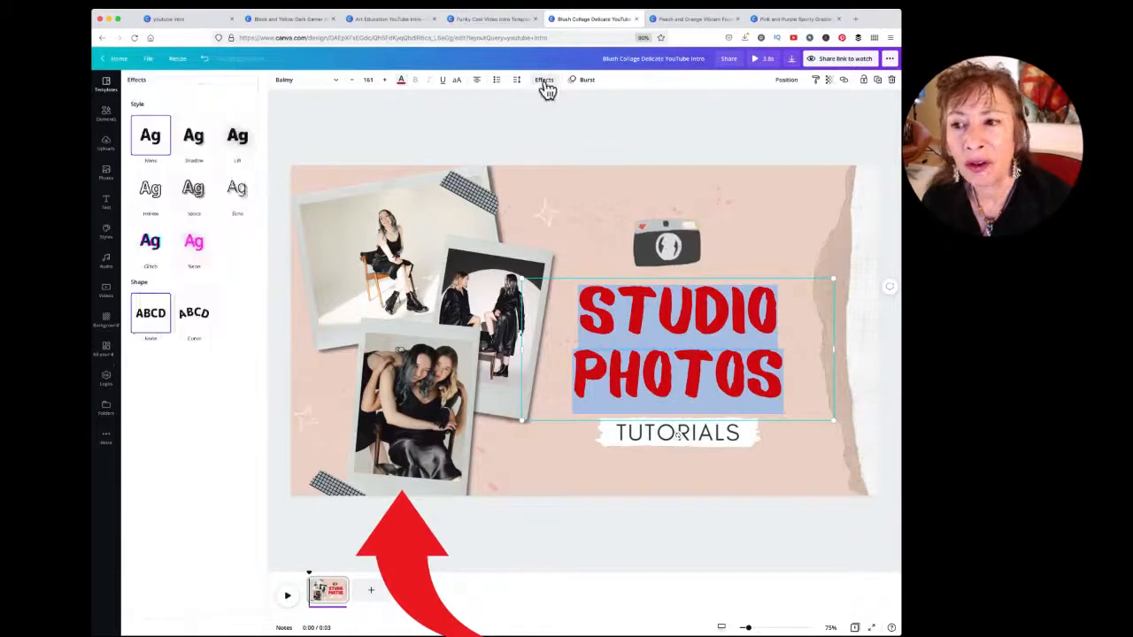
click(194, 140)
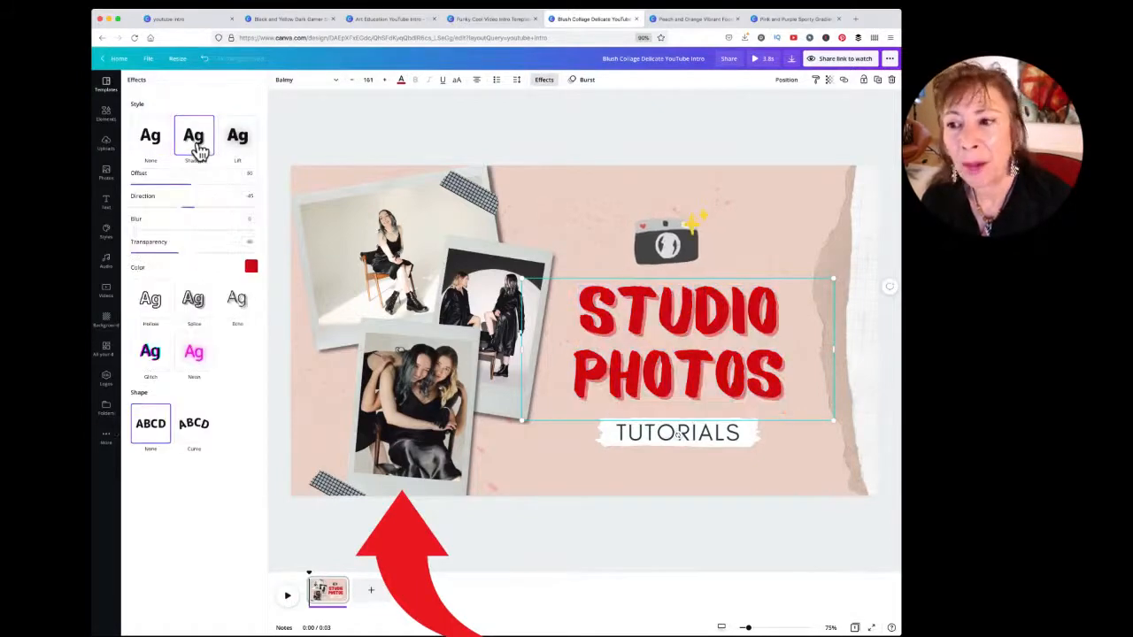
click(195, 301)
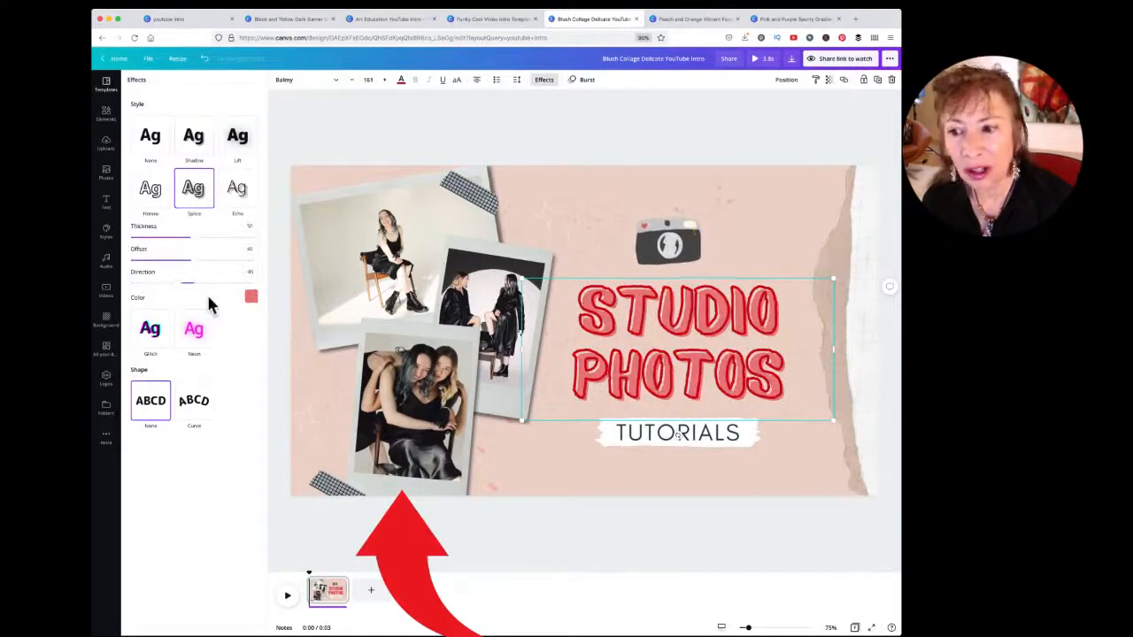
click(144, 343)
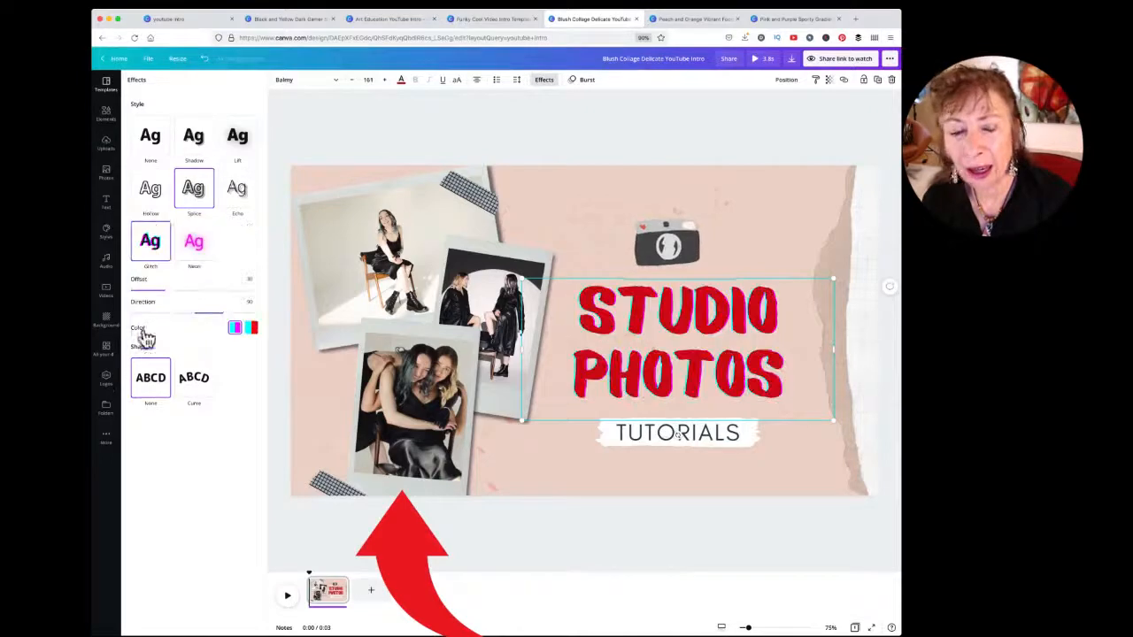
click(152, 190)
click(195, 190)
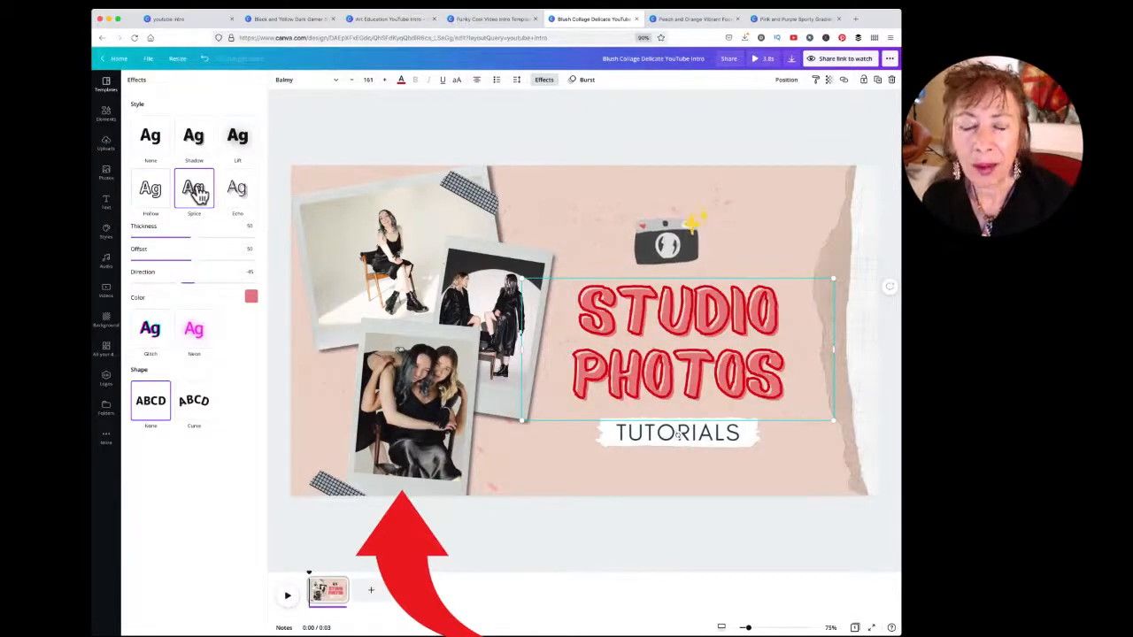
Step: Try the Echo, Lift and Shadow effects on the STUDIO PHOTOS heading and set its effect style to None
click(239, 195)
click(243, 146)
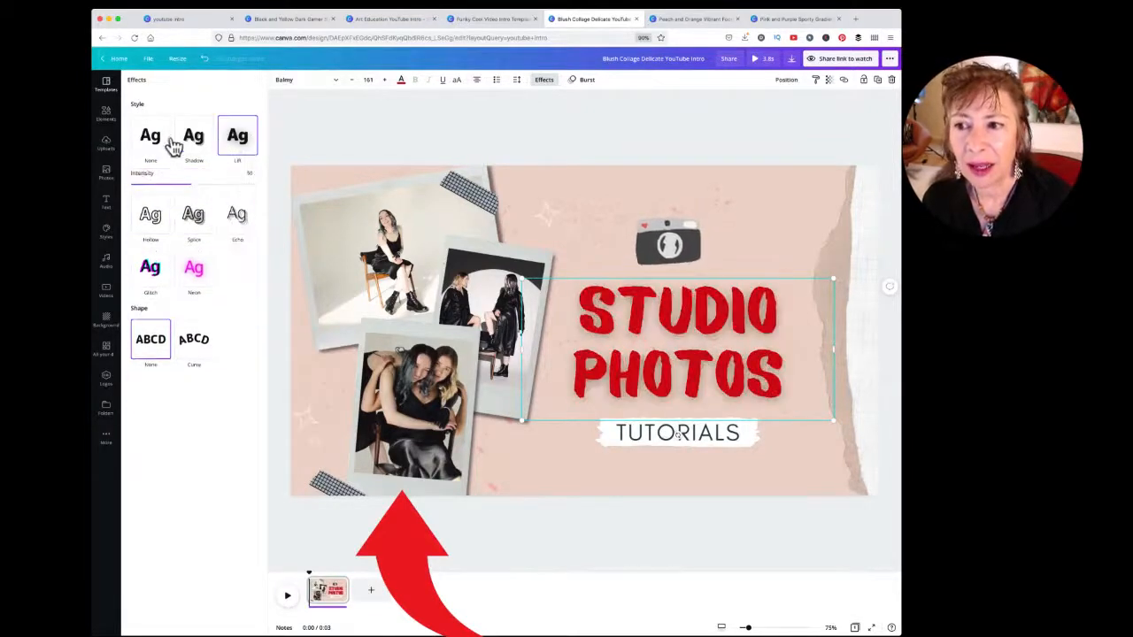
click(194, 142)
click(161, 145)
click(545, 81)
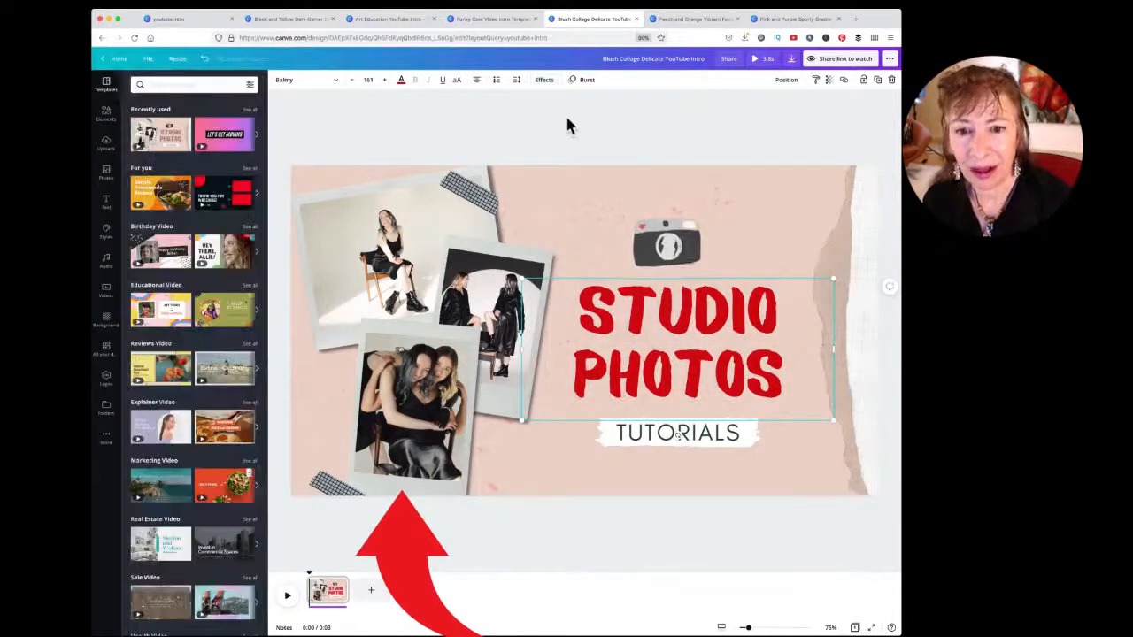
Step: Move the animated camera sticker above the STUDIO PHOTOS heading and enlarge it
drag(651, 231, 614, 204)
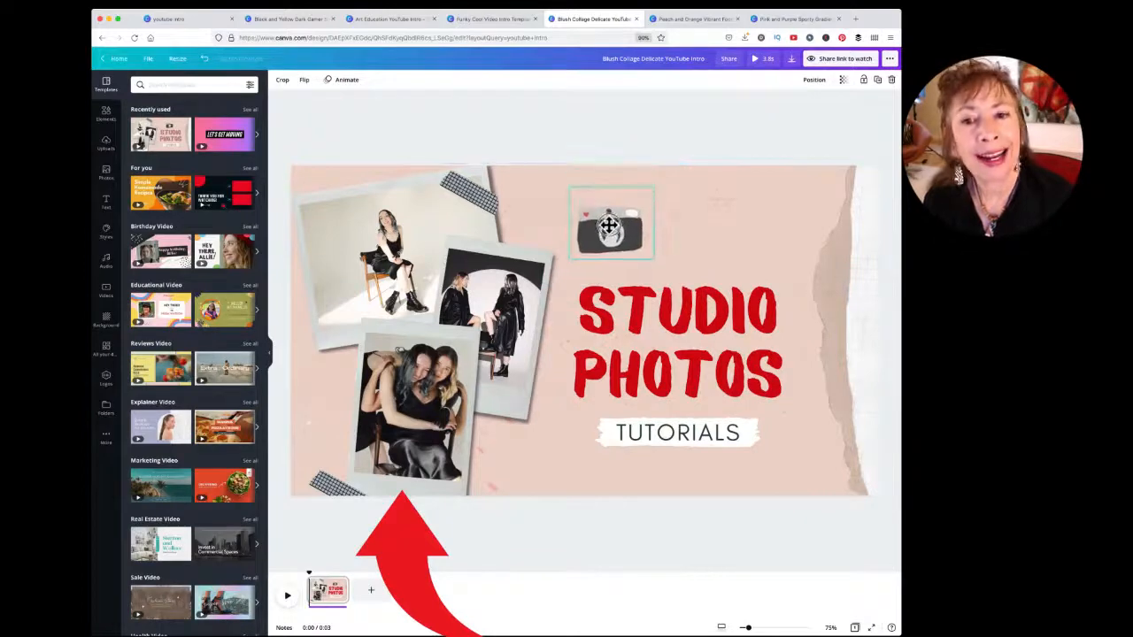
drag(658, 260, 652, 234)
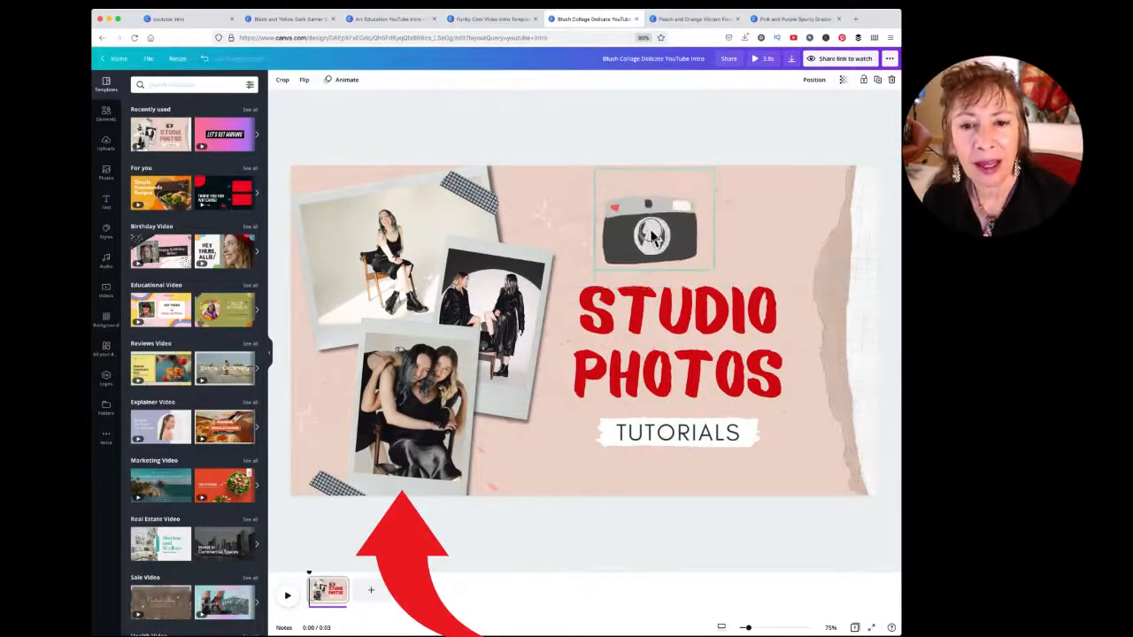
Step: Search the elements library for "camera sticker" and limit the results to graphics
click(105, 114)
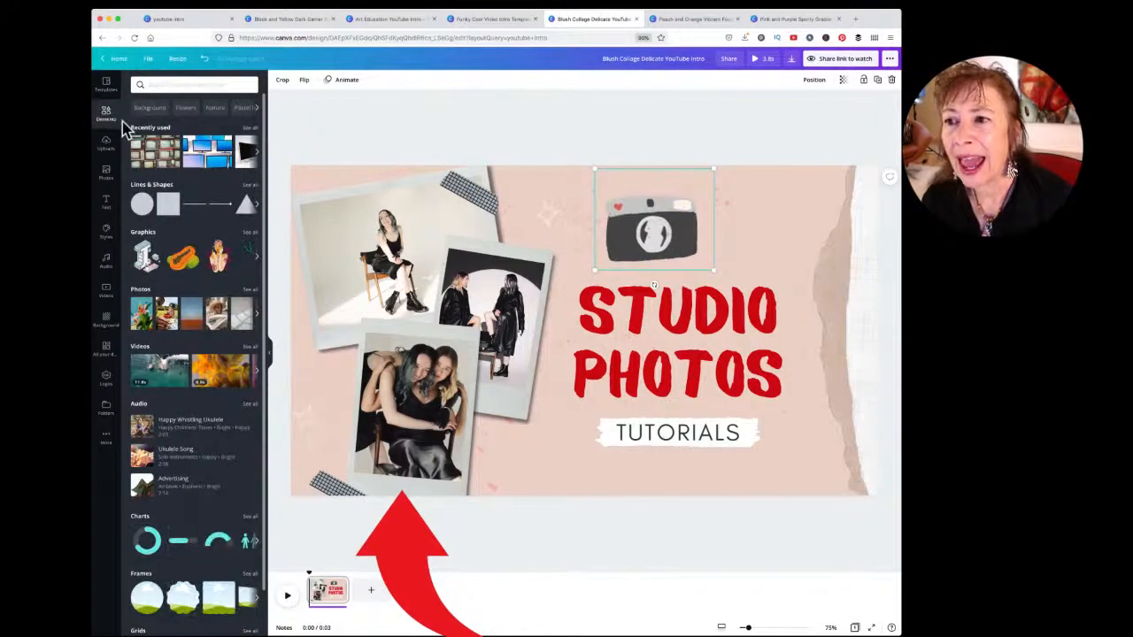
click(189, 104)
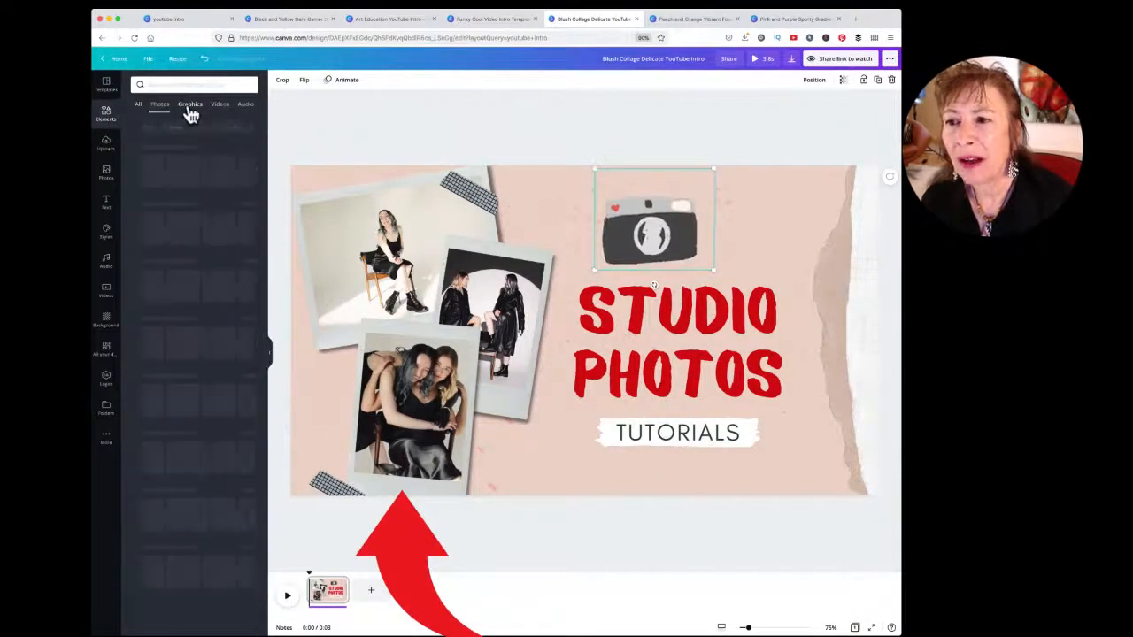
click(201, 86)
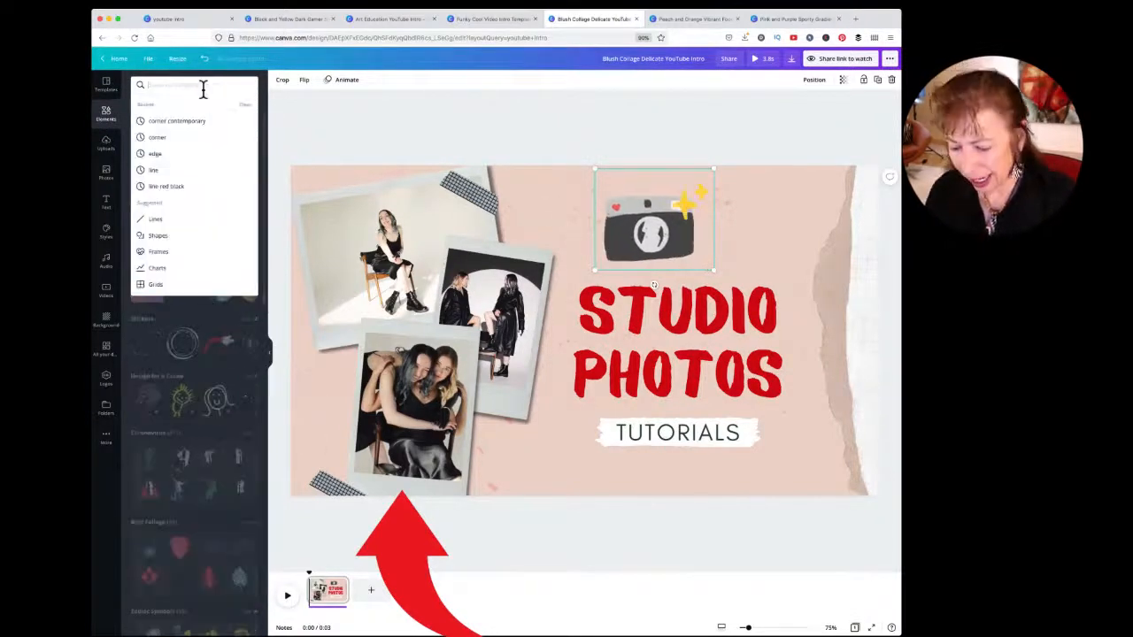
text(camera sticker)
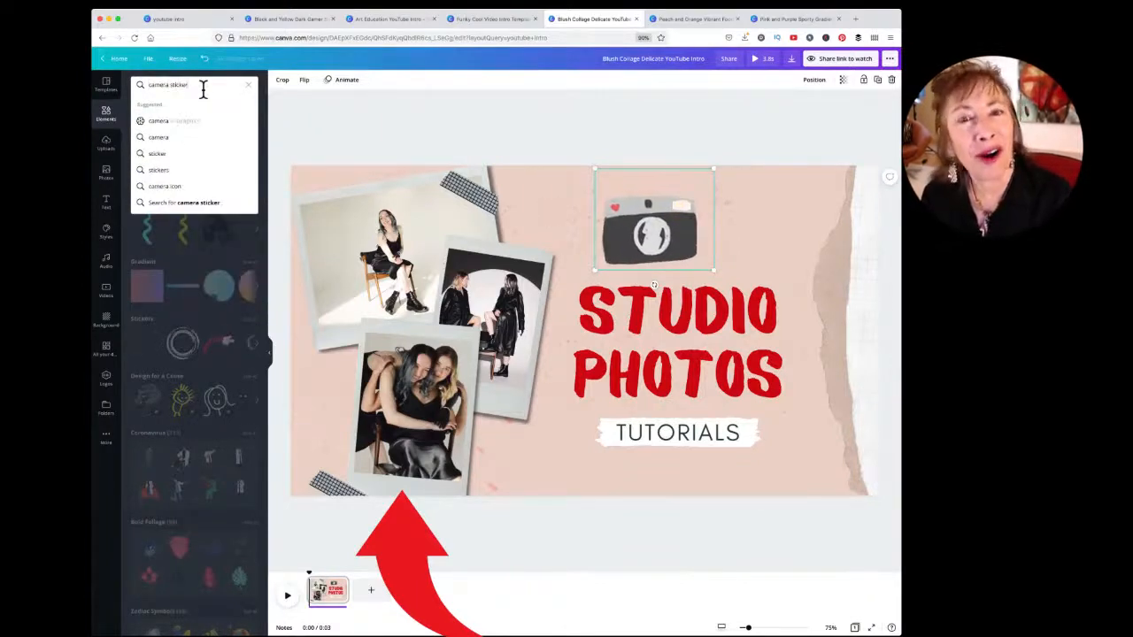
key(Return)
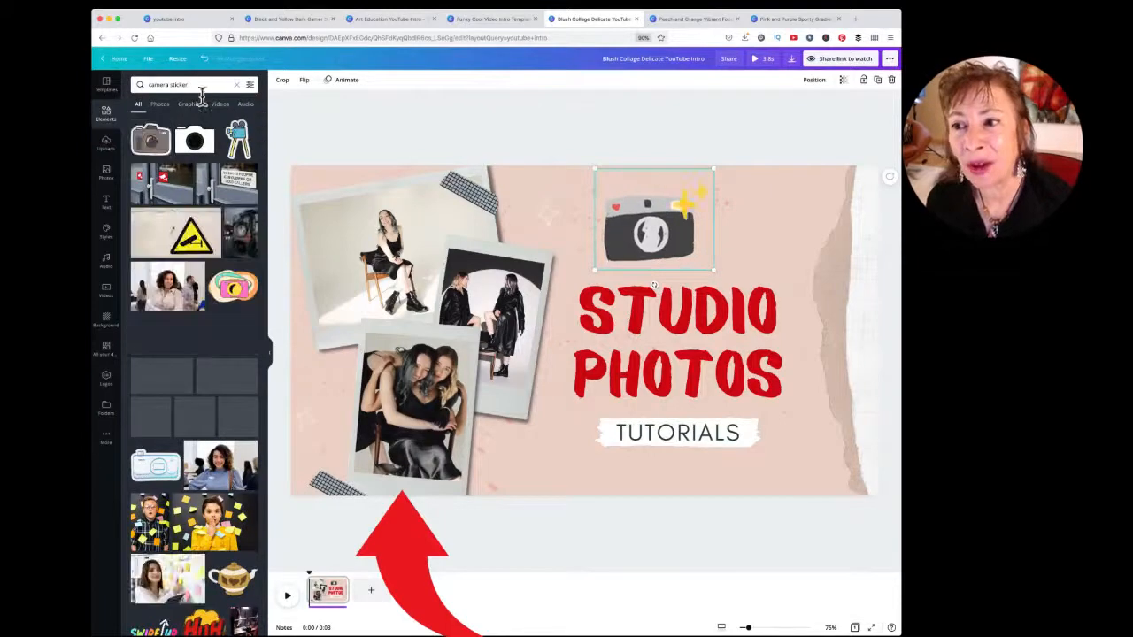
click(191, 105)
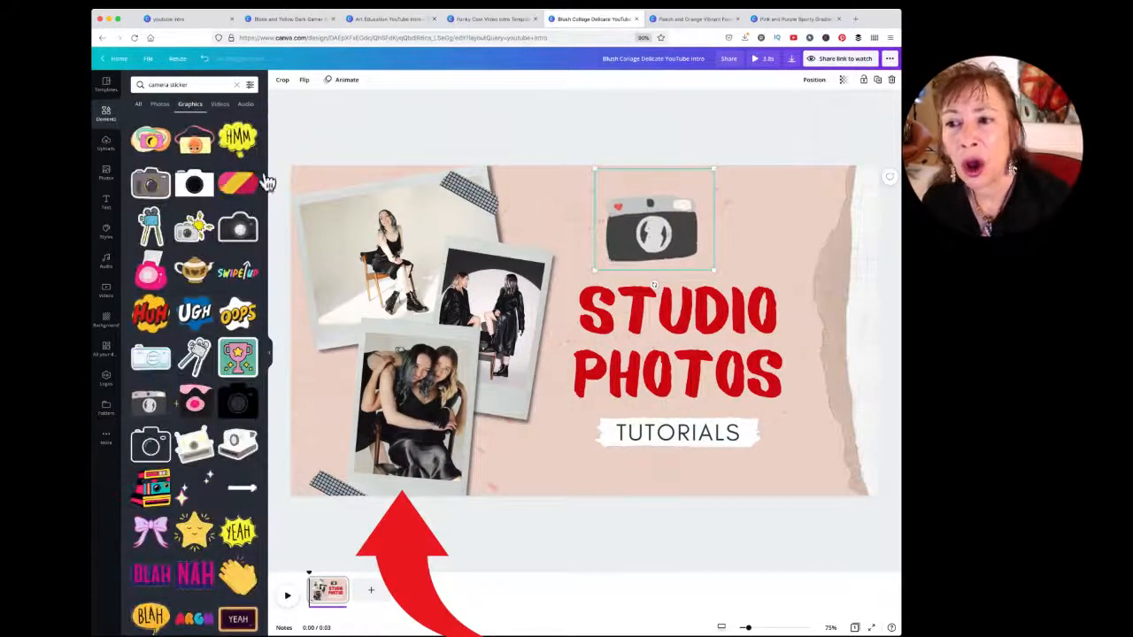
Step: Try the brown camera sticker over the STUDIO PHOTOS heading and delete it
click(152, 190)
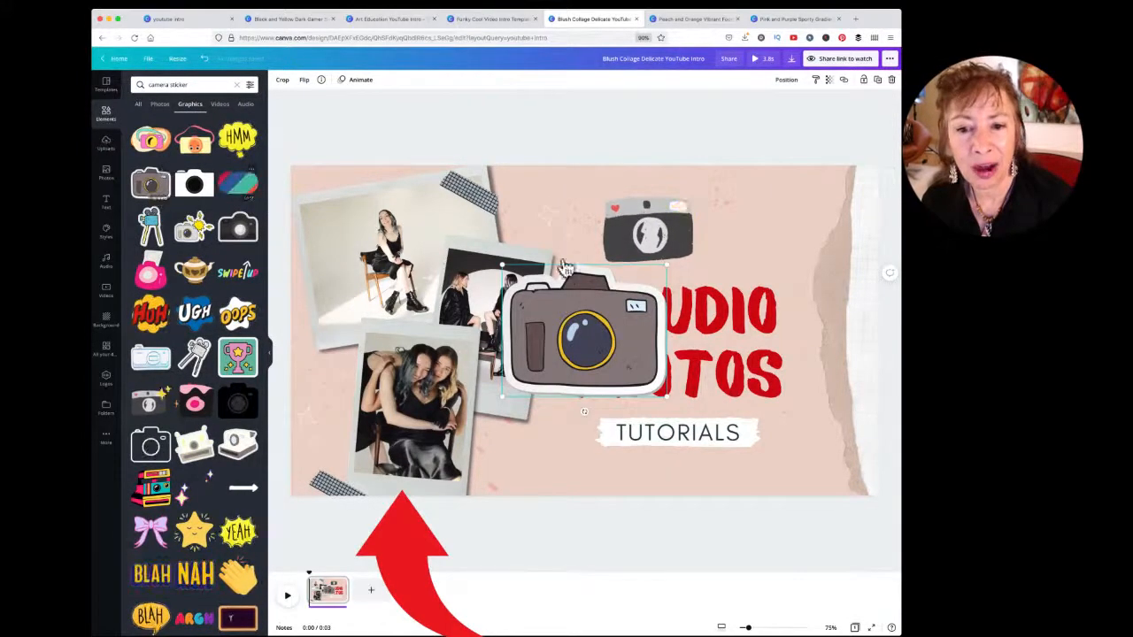
drag(547, 336, 678, 357)
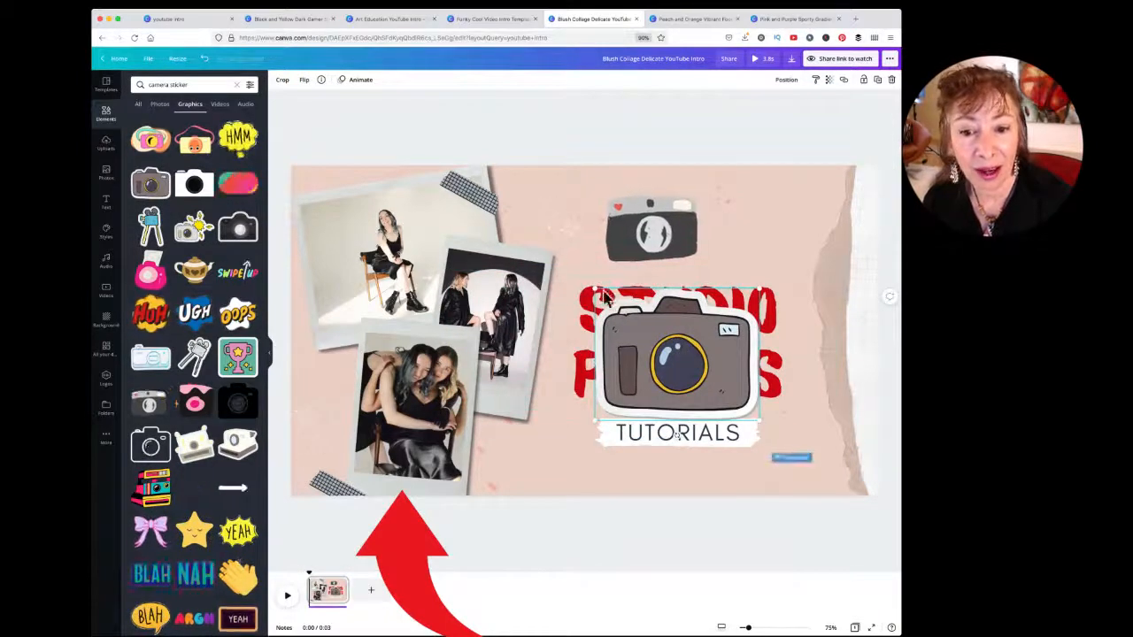
click(891, 80)
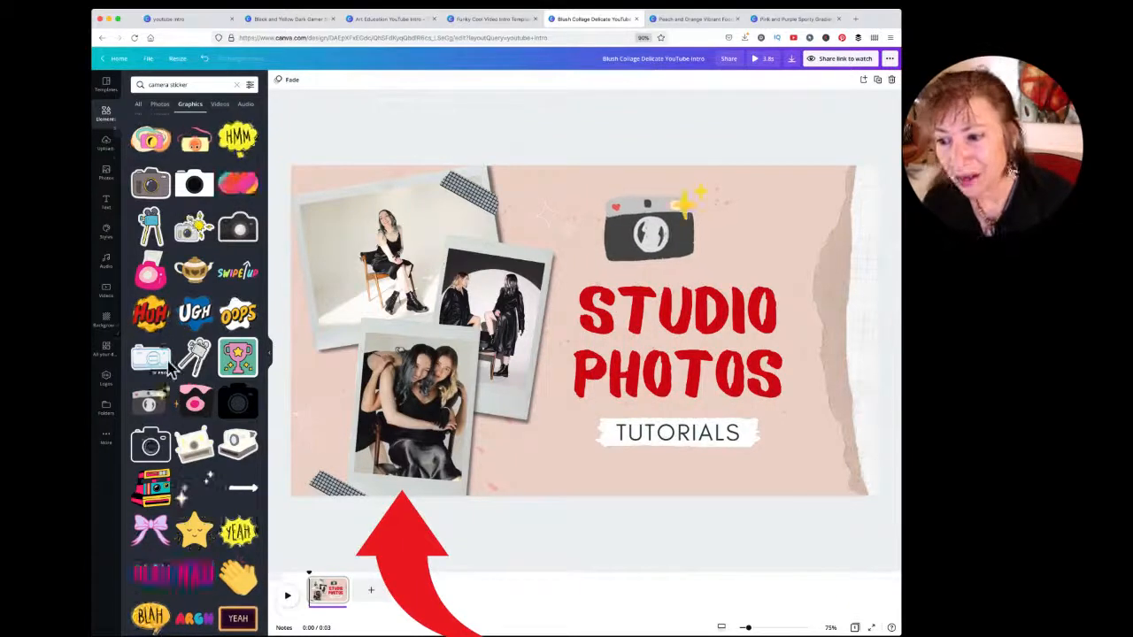
Step: Add the white camera outline graphic, shrink it, and tilt it to fit over the uppermost polaroid photo
scroll(168, 367, down, 3)
click(150, 220)
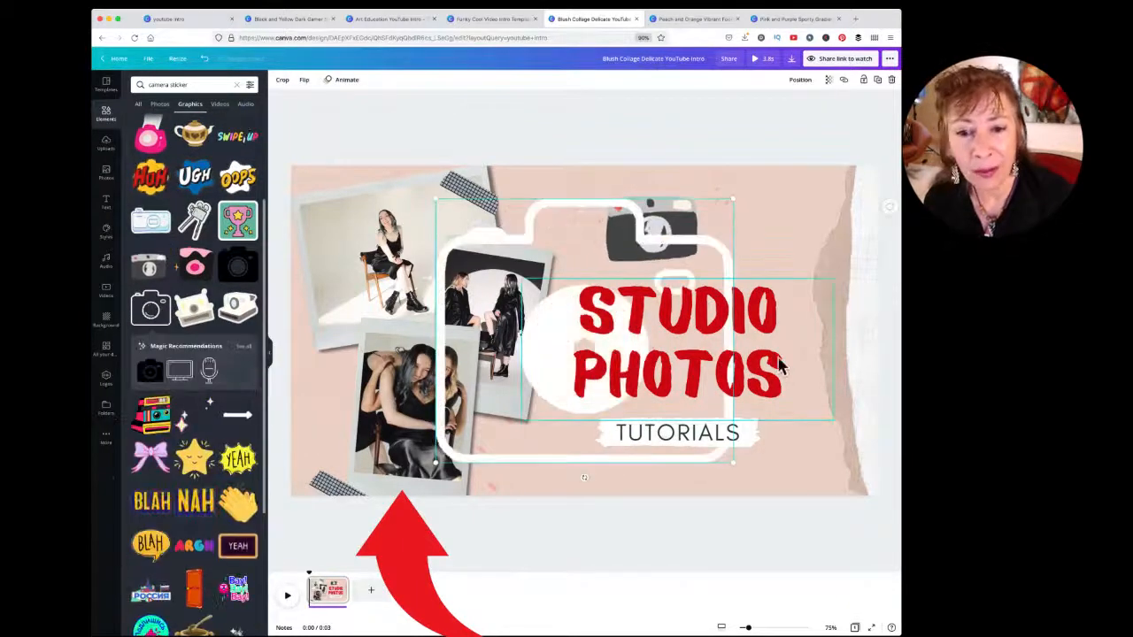
drag(733, 202, 581, 290)
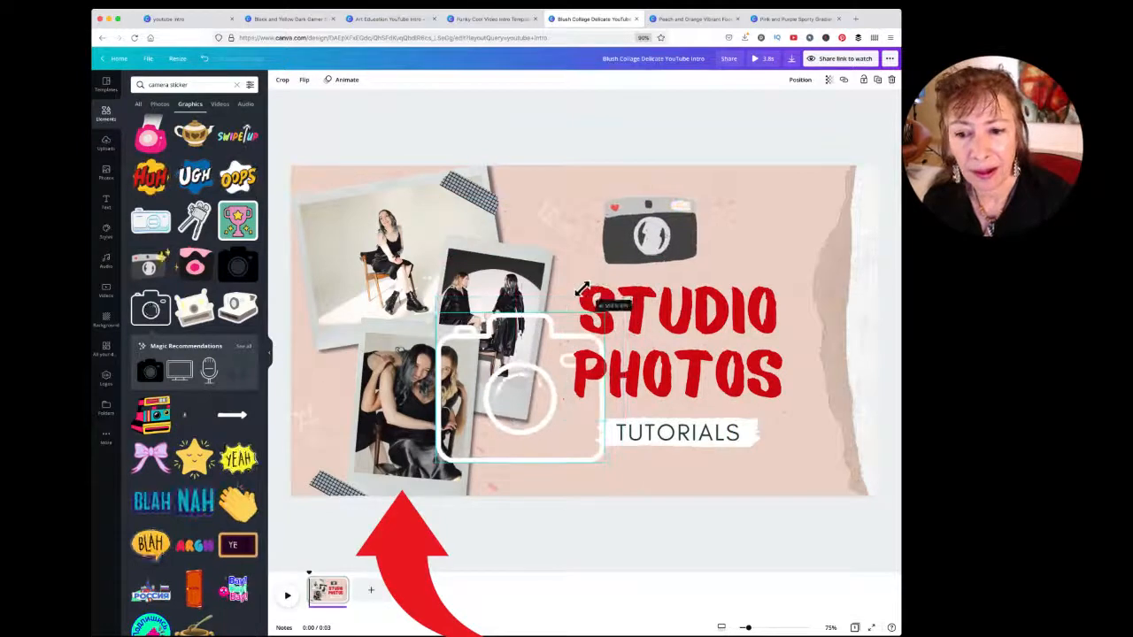
drag(509, 416, 387, 267)
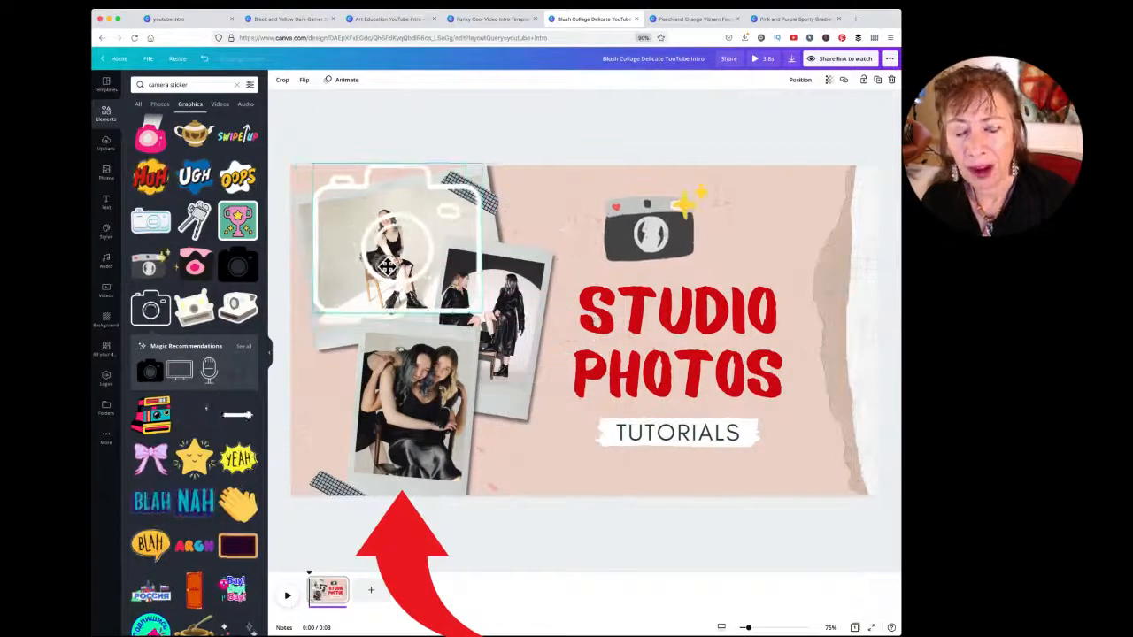
drag(397, 324, 410, 327)
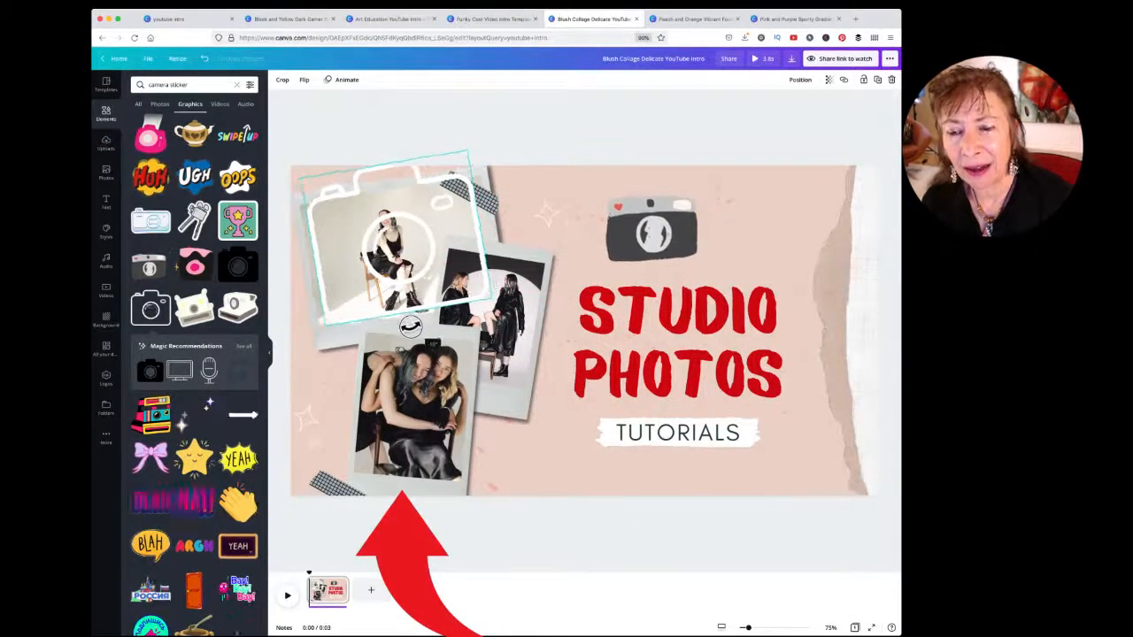
drag(403, 244, 398, 264)
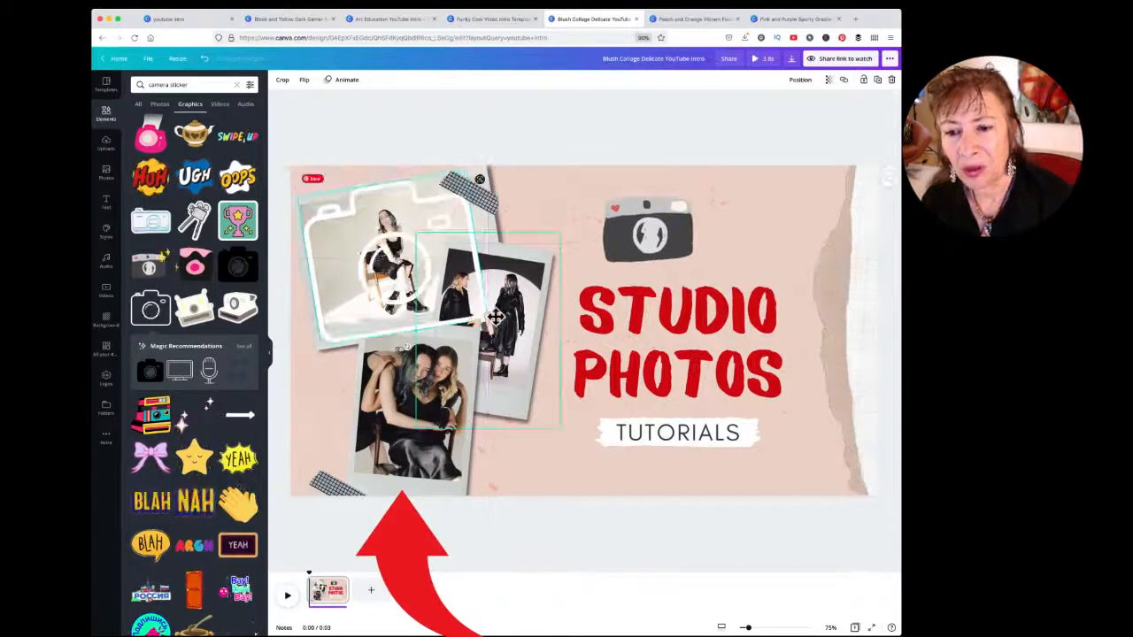
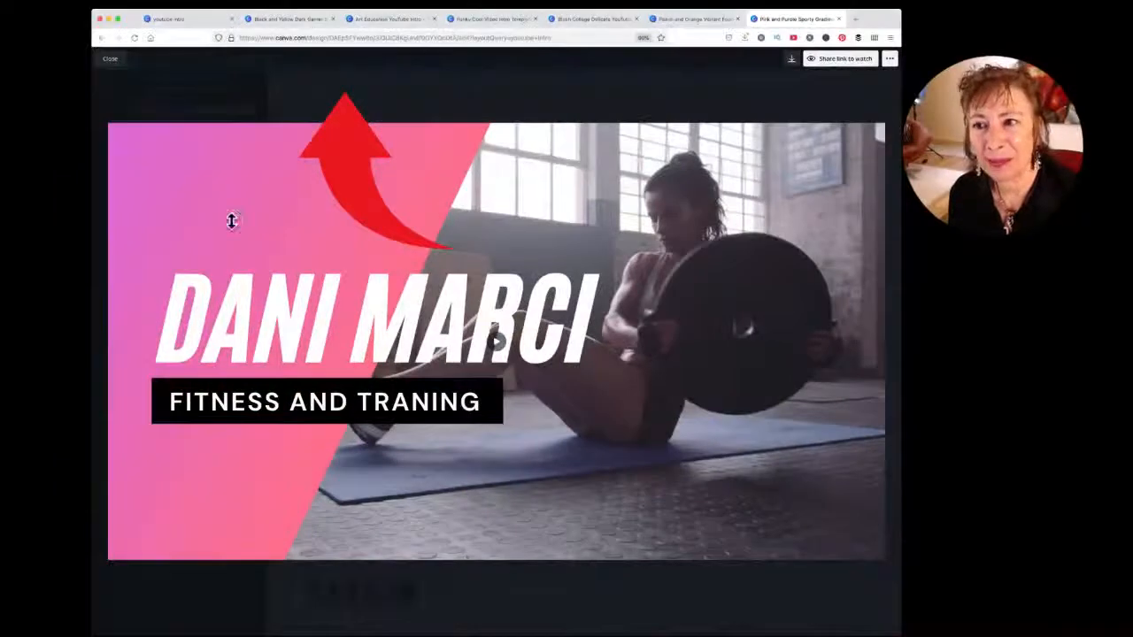
Step: Close the Pink and Purple Sporty Gradient intro preview and open the timing setting of the LET'S GET MOVING page
click(112, 60)
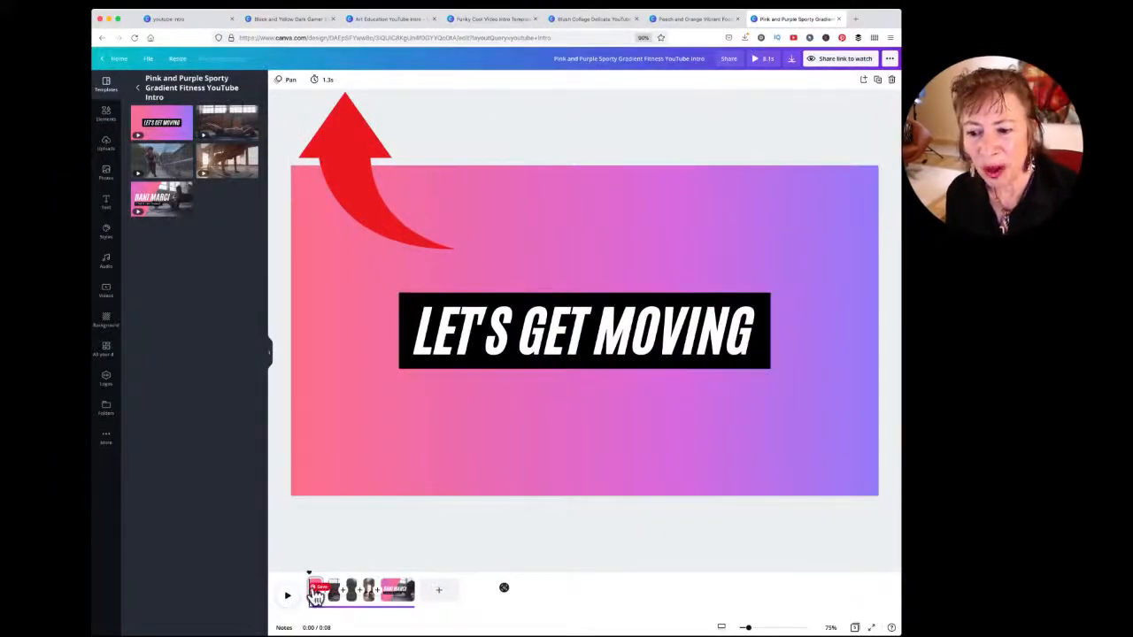
click(316, 590)
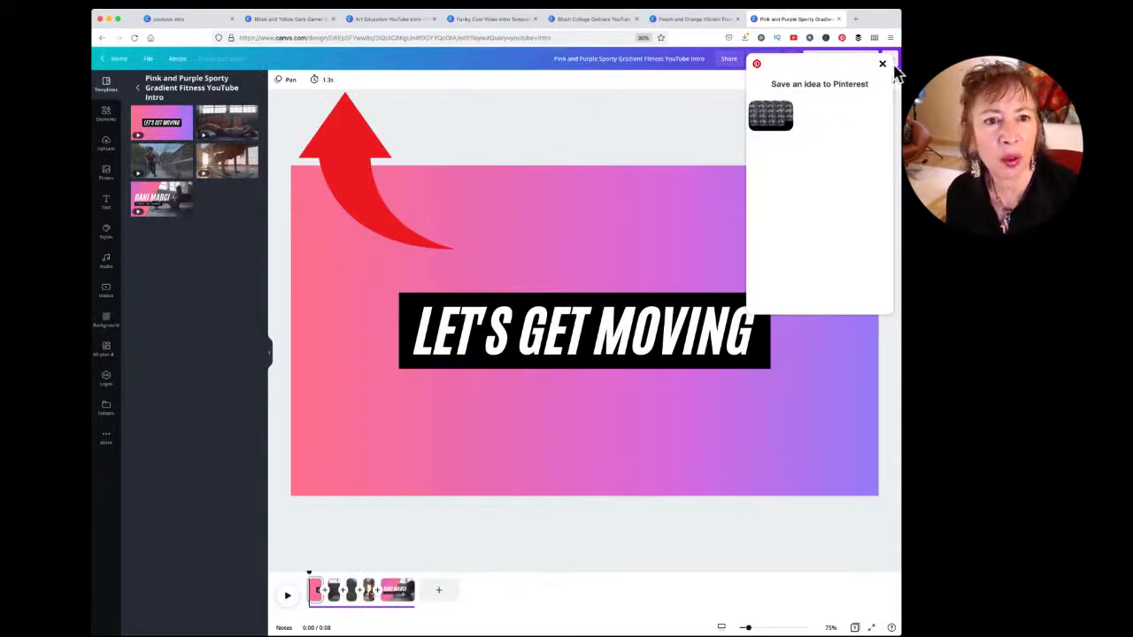
click(883, 66)
click(326, 82)
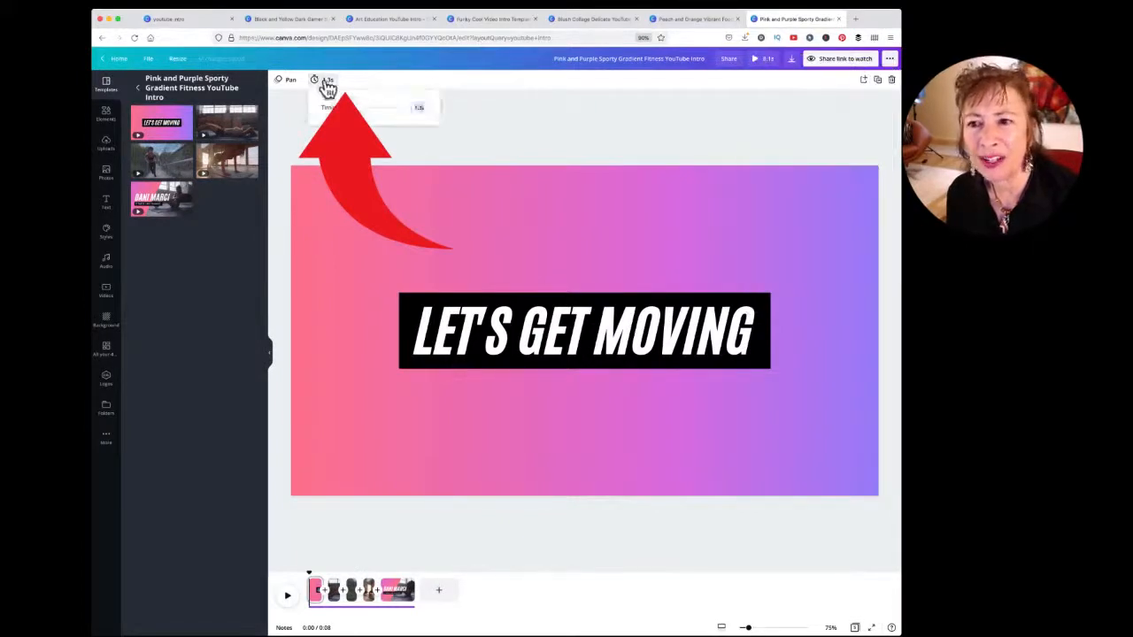
Step: Check the durations of the sit-up, stair-running and push-up videos on the second, third and fourth pages
click(334, 591)
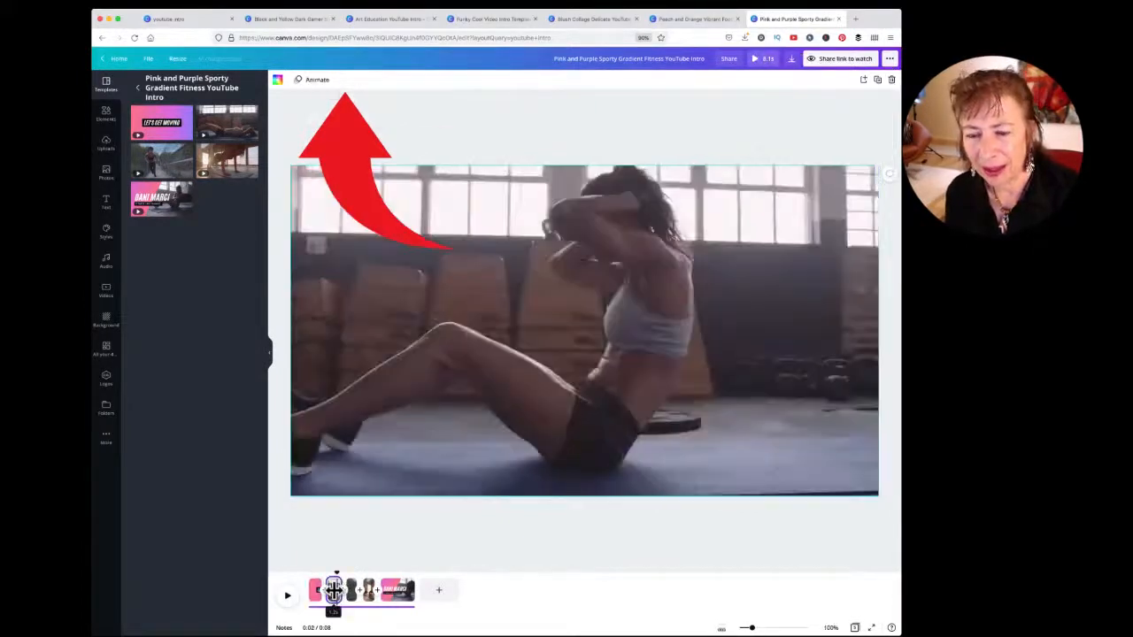
click(405, 240)
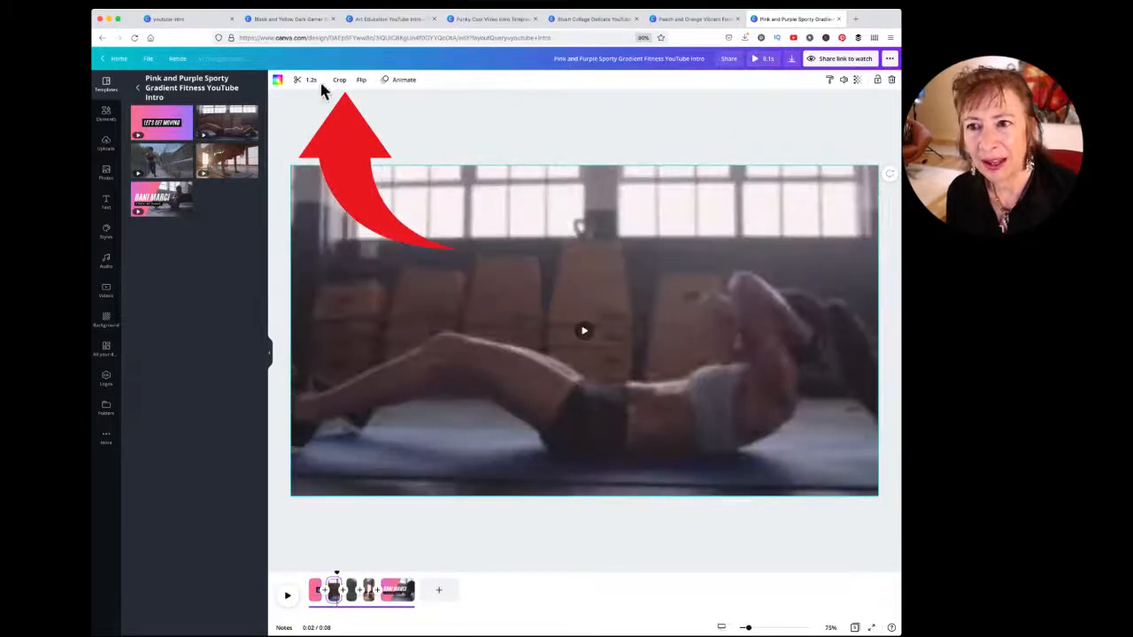
click(352, 588)
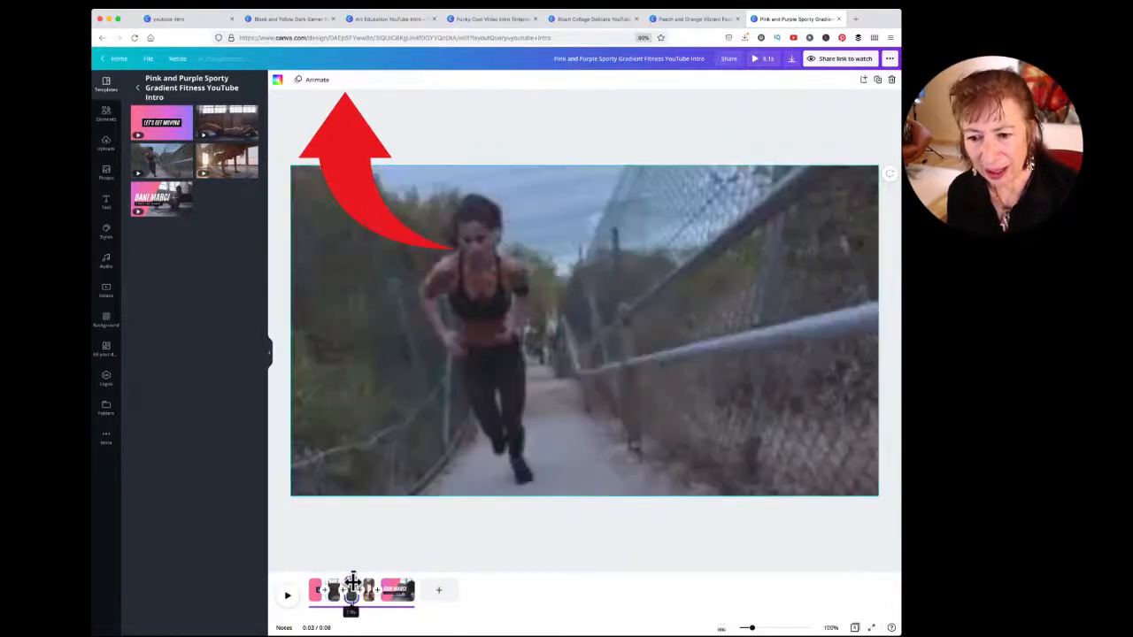
click(354, 325)
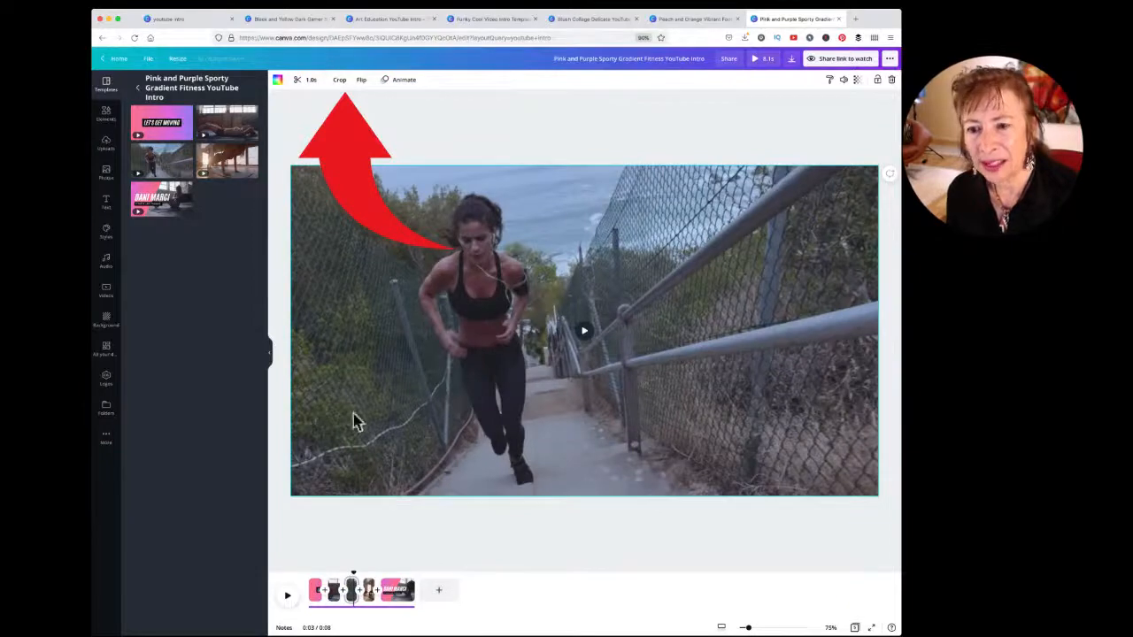
click(370, 591)
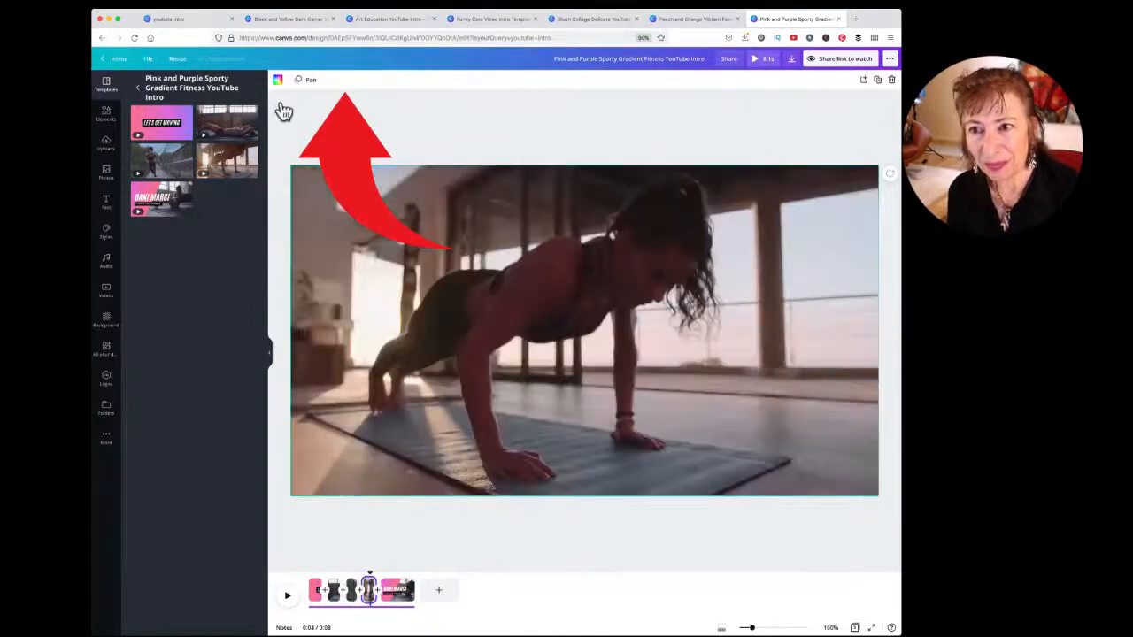
click(398, 247)
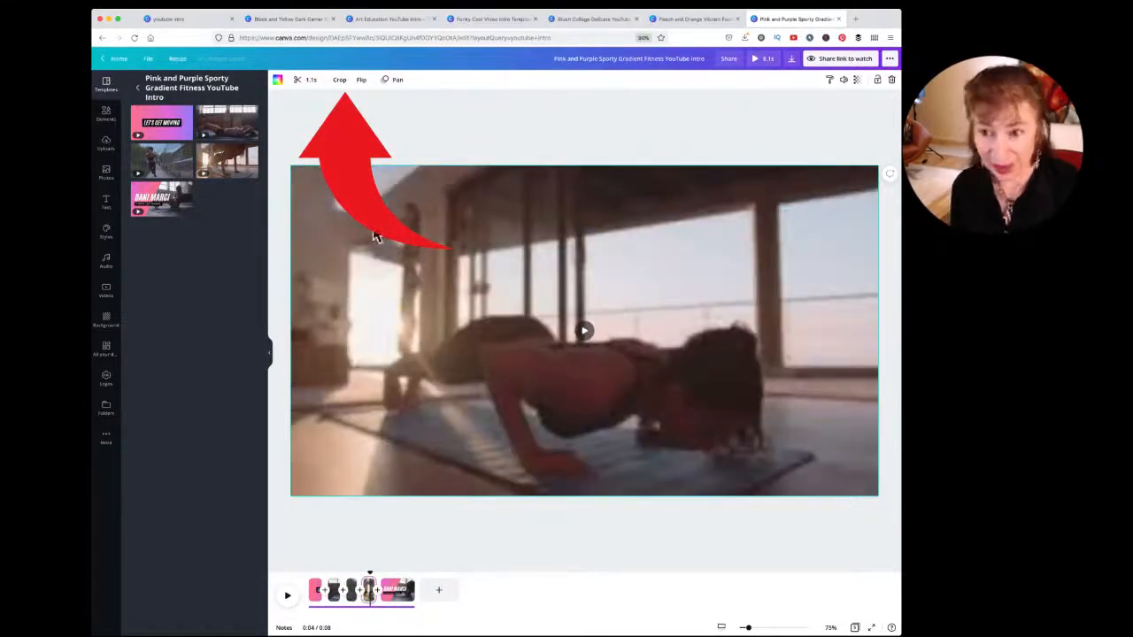
Step: Trim the background video on the final FITNESS AND TRANING page to 1.6 seconds
click(397, 591)
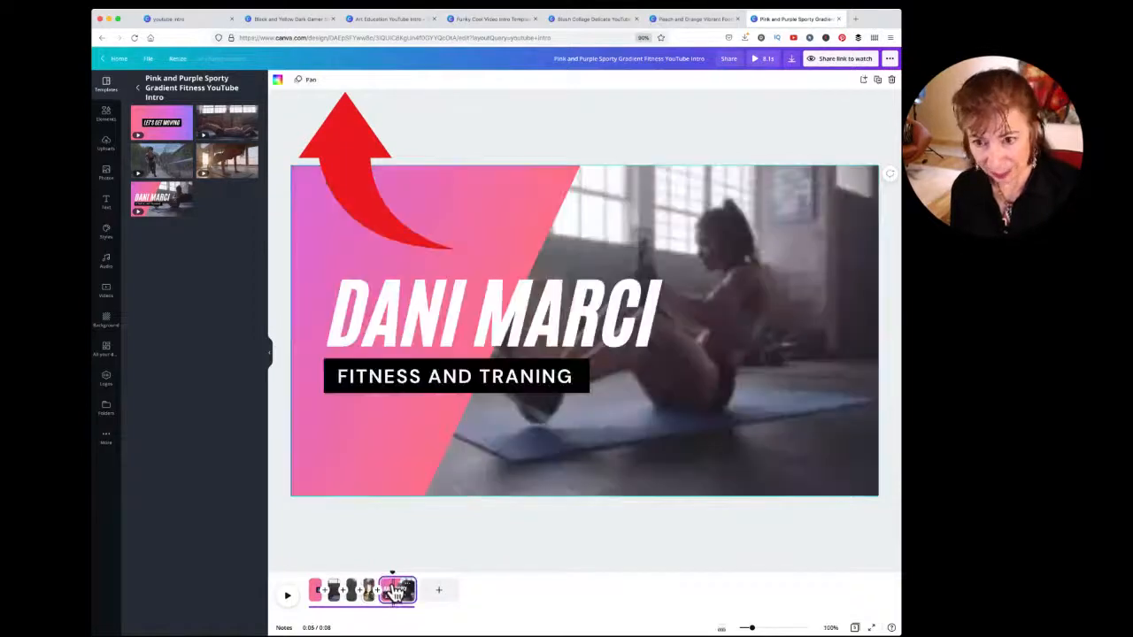
click(428, 258)
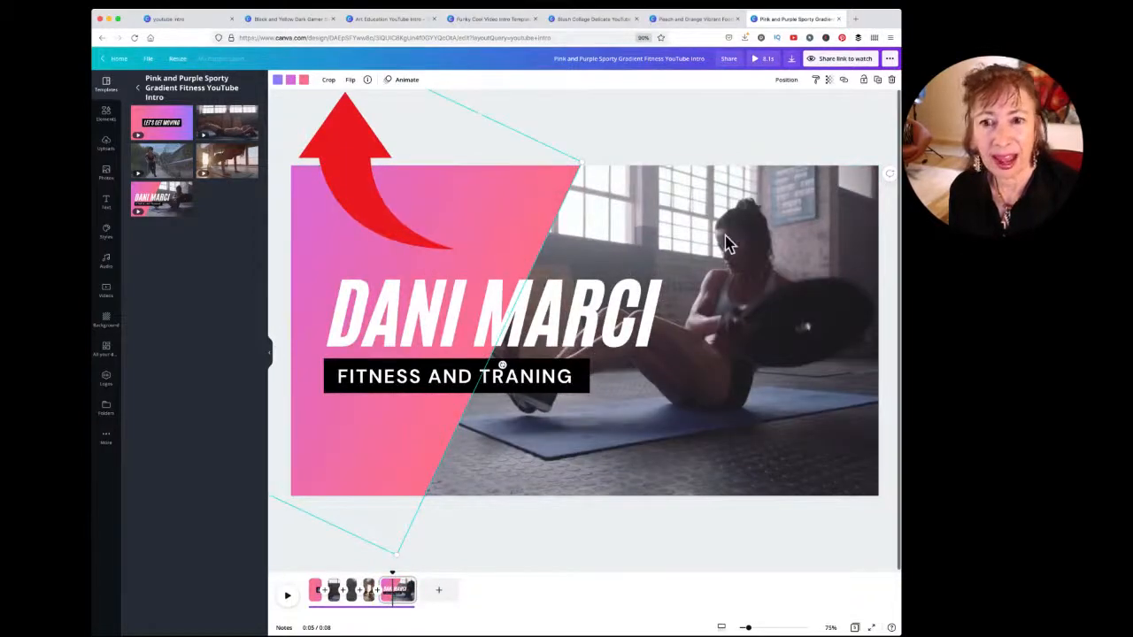
click(731, 253)
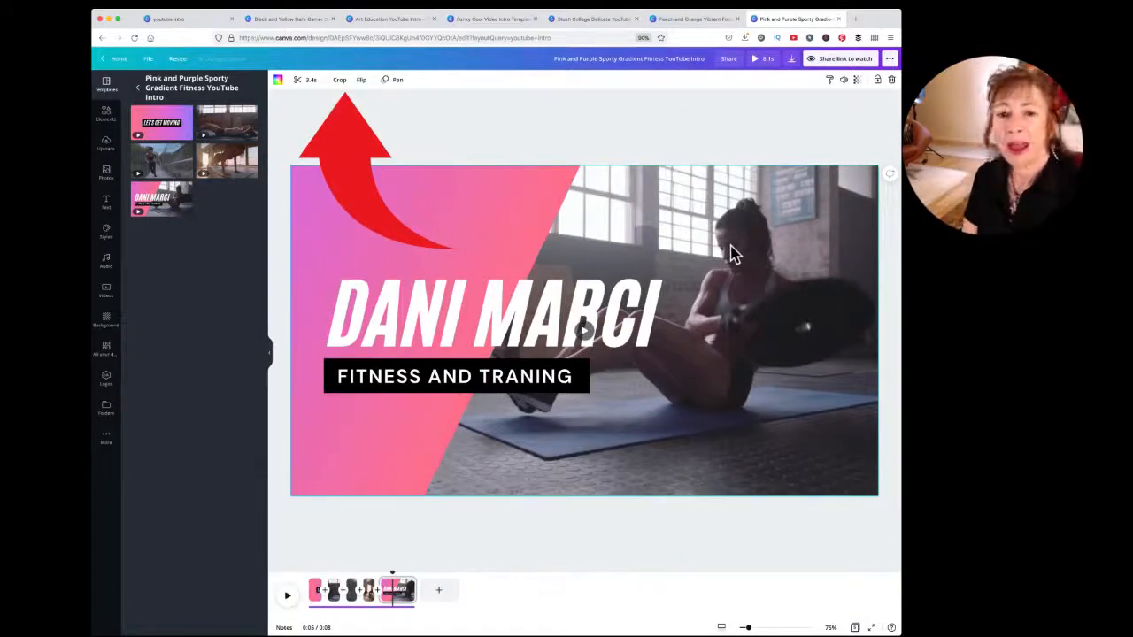
click(311, 80)
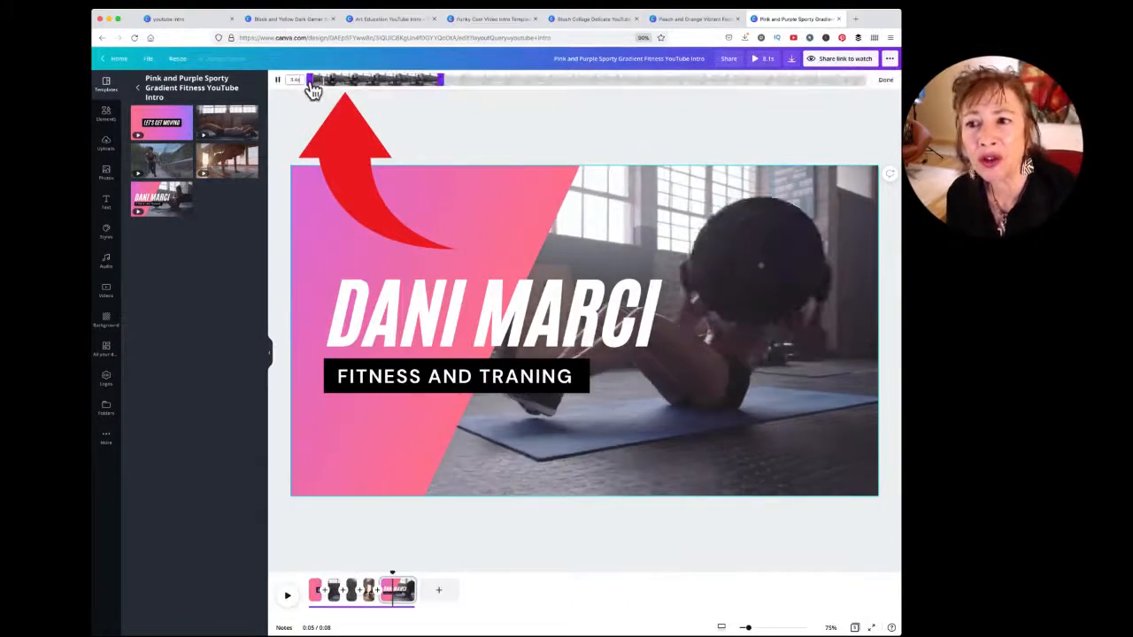
drag(439, 80, 371, 80)
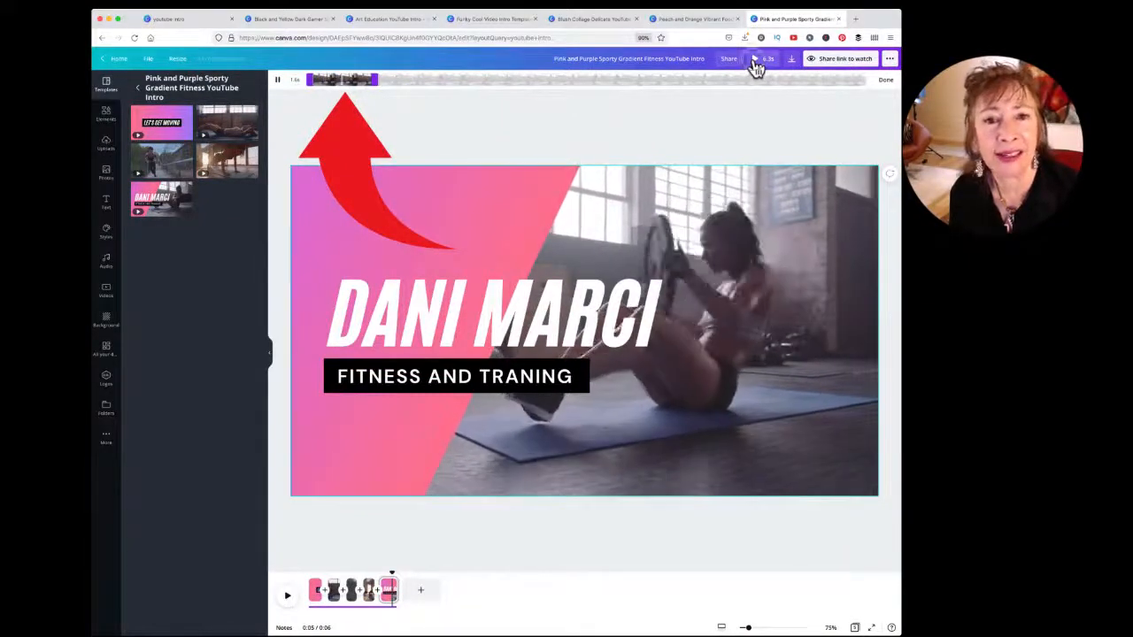
Step: Play the preview of the shortened fitness intro and return to the editor
click(754, 60)
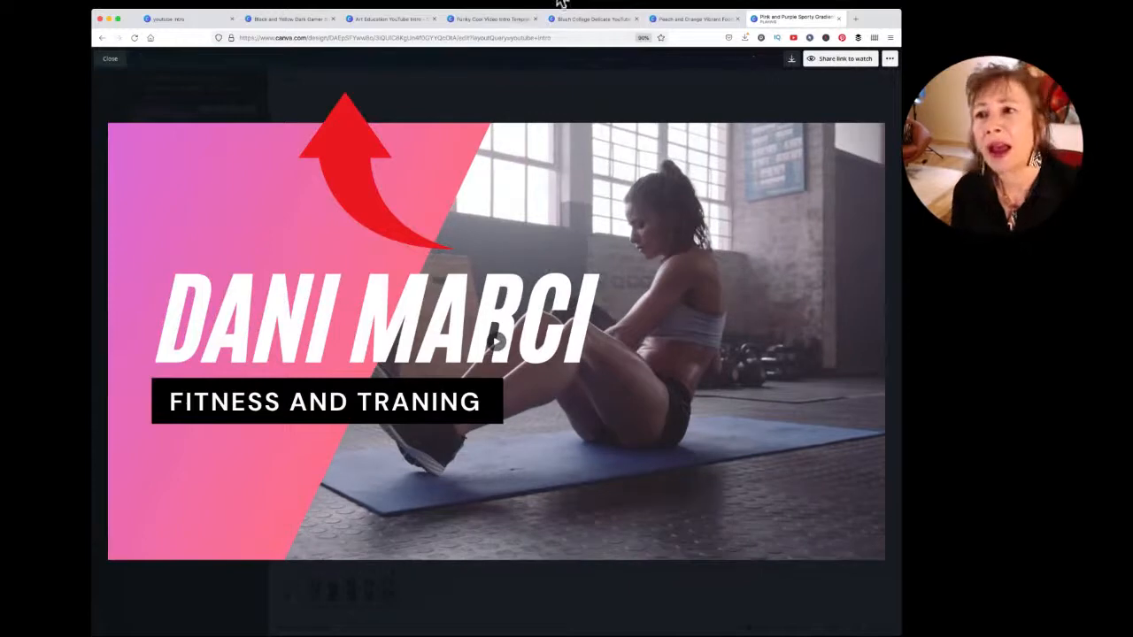
click(110, 59)
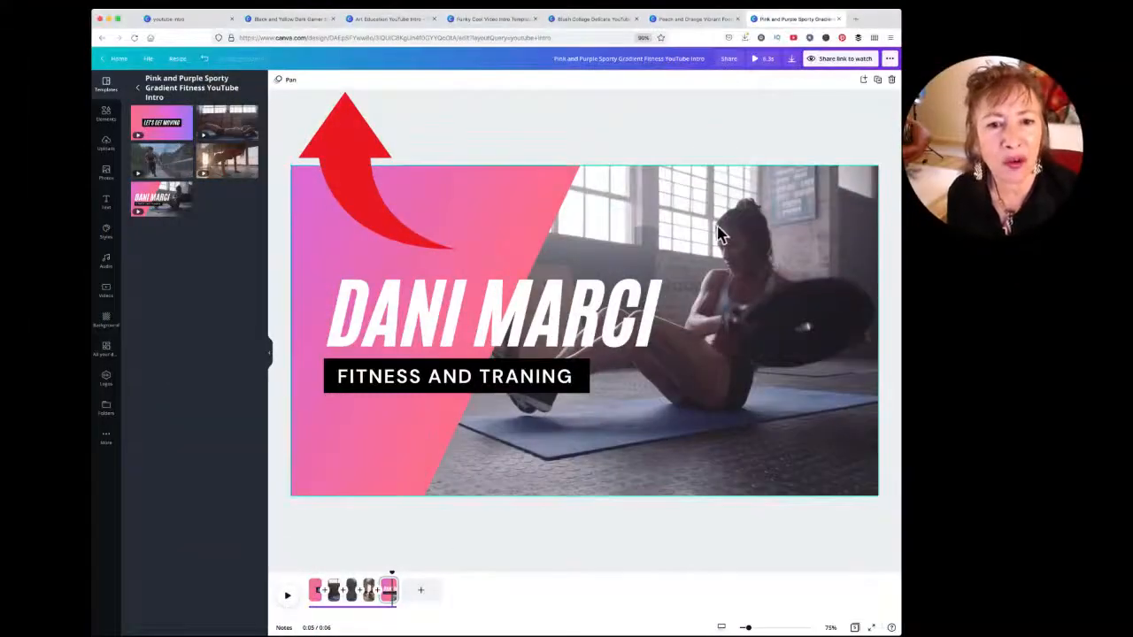
Step: Shift the background video within its crop on the final FITNESS AND TRANING page
click(719, 232)
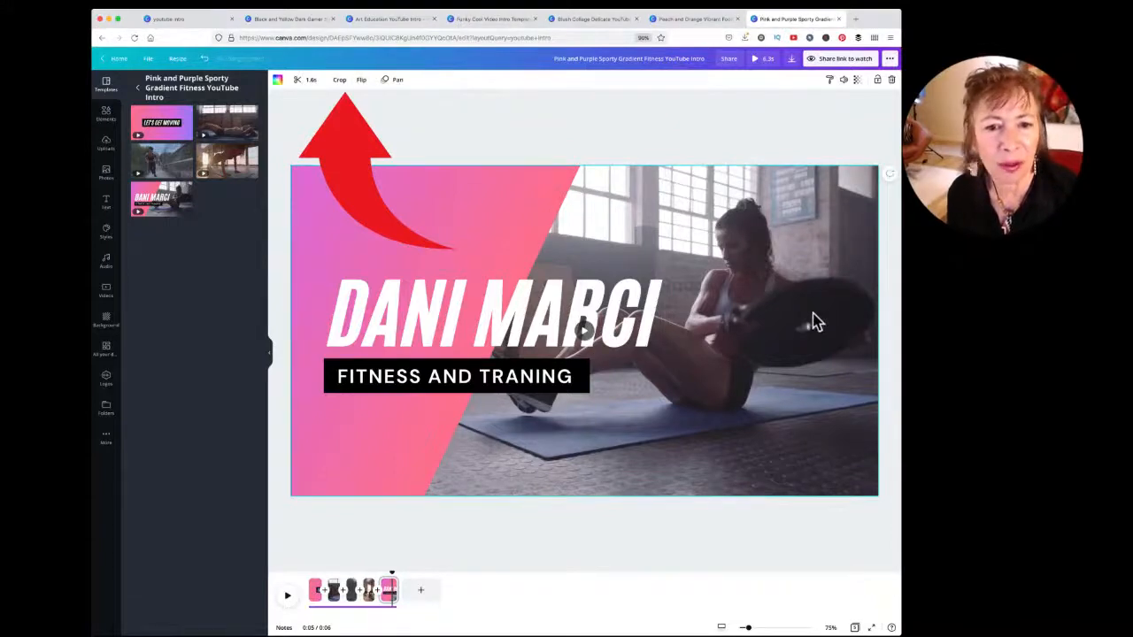
double_click(761, 298)
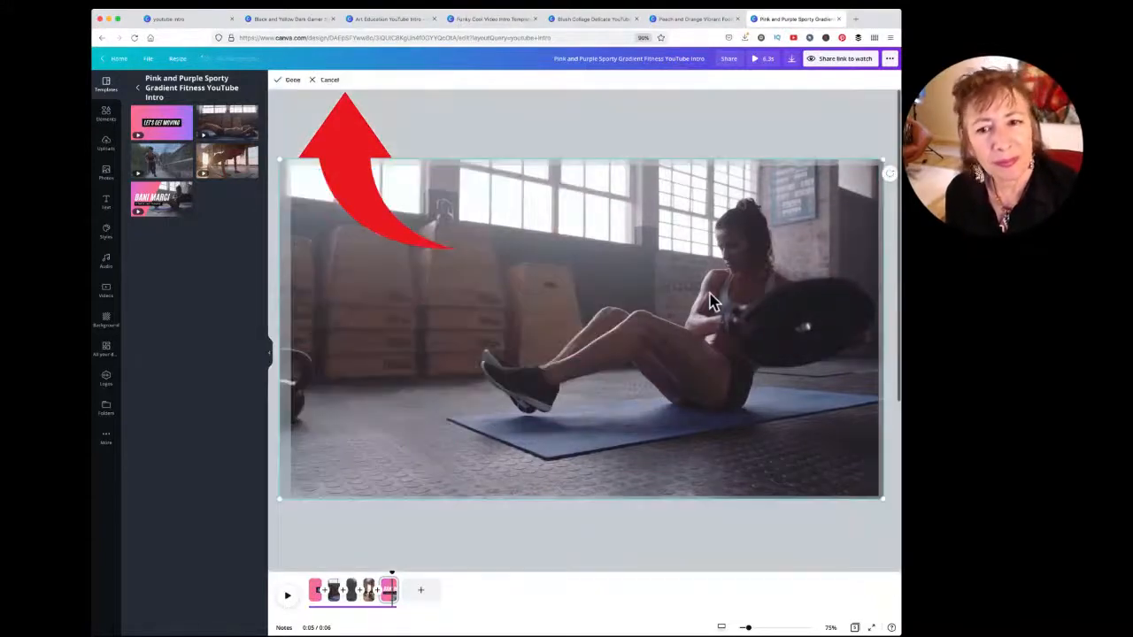
drag(708, 298, 689, 254)
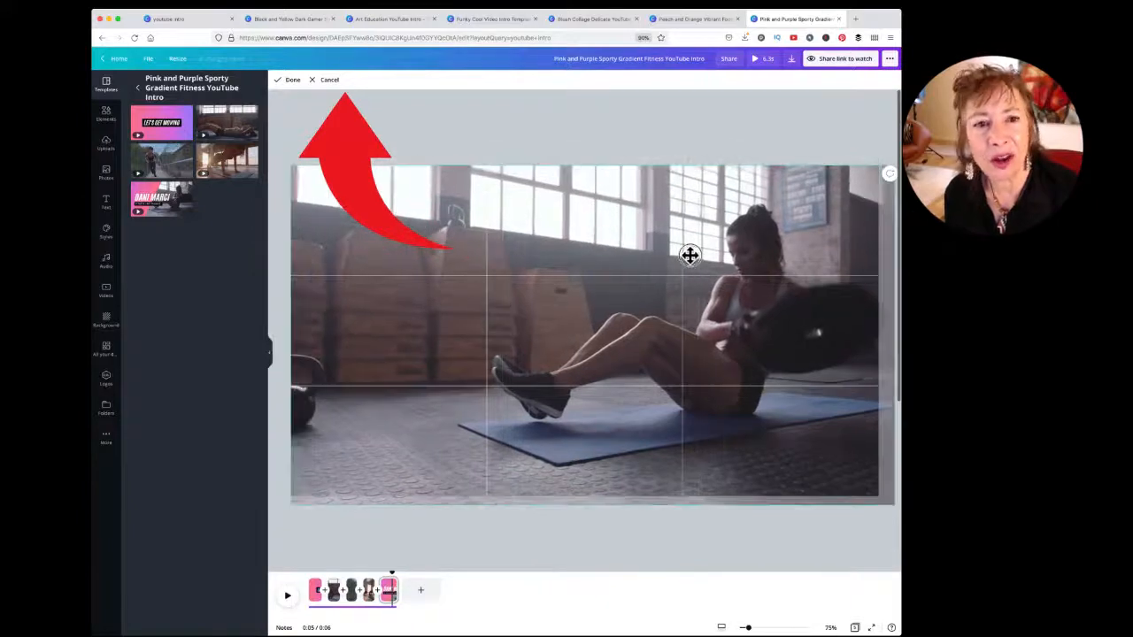
click(293, 80)
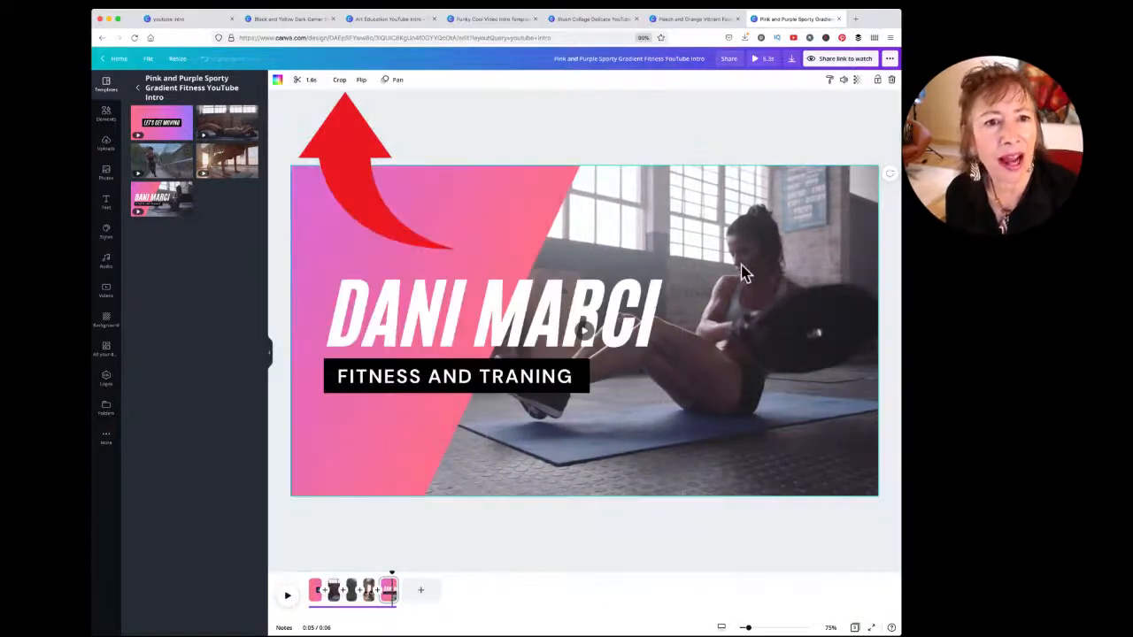
Step: Detach the woman's workout video from the final page's background and delete it
right_click(759, 260)
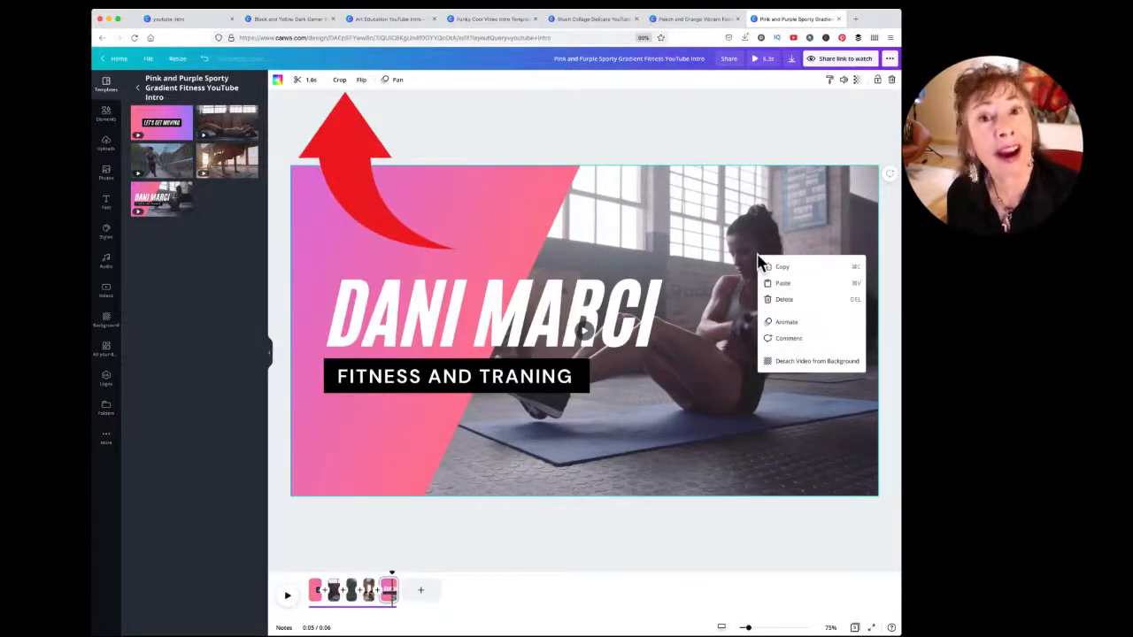
click(786, 362)
drag(672, 312, 644, 315)
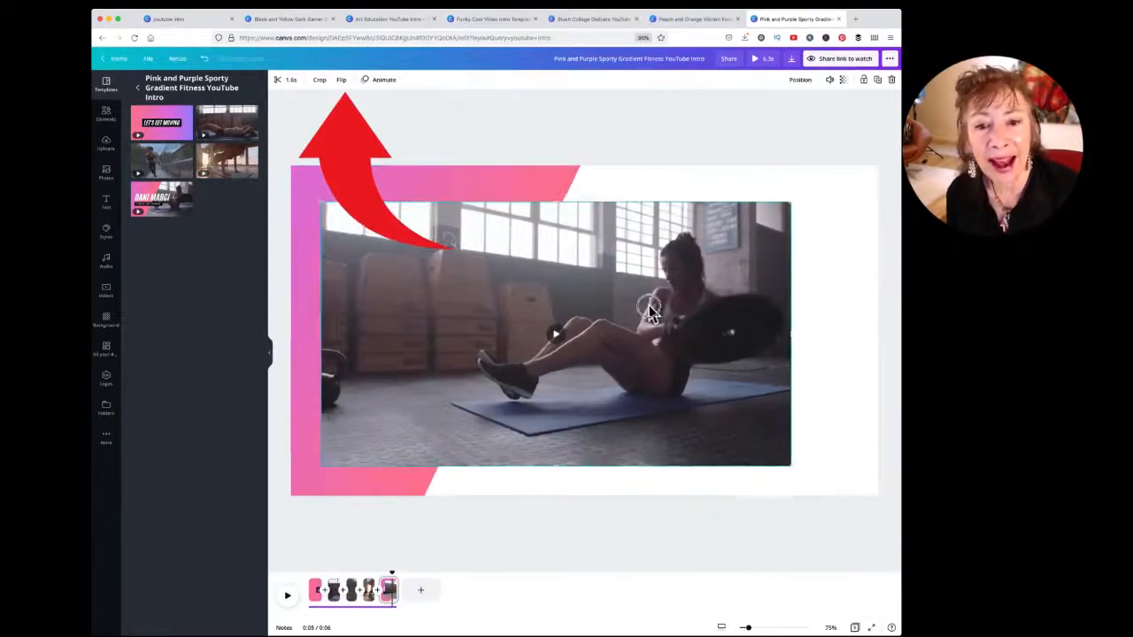
click(891, 80)
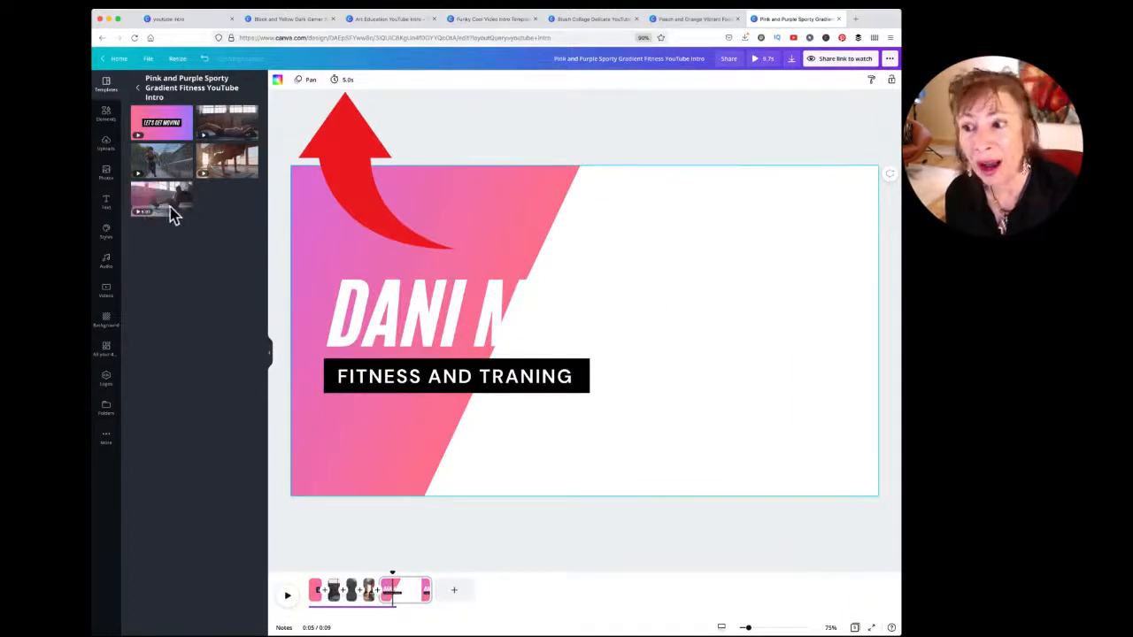
Step: Search the video library for "exercise with equipment" and add the clip of a man training on a gym machine
click(106, 292)
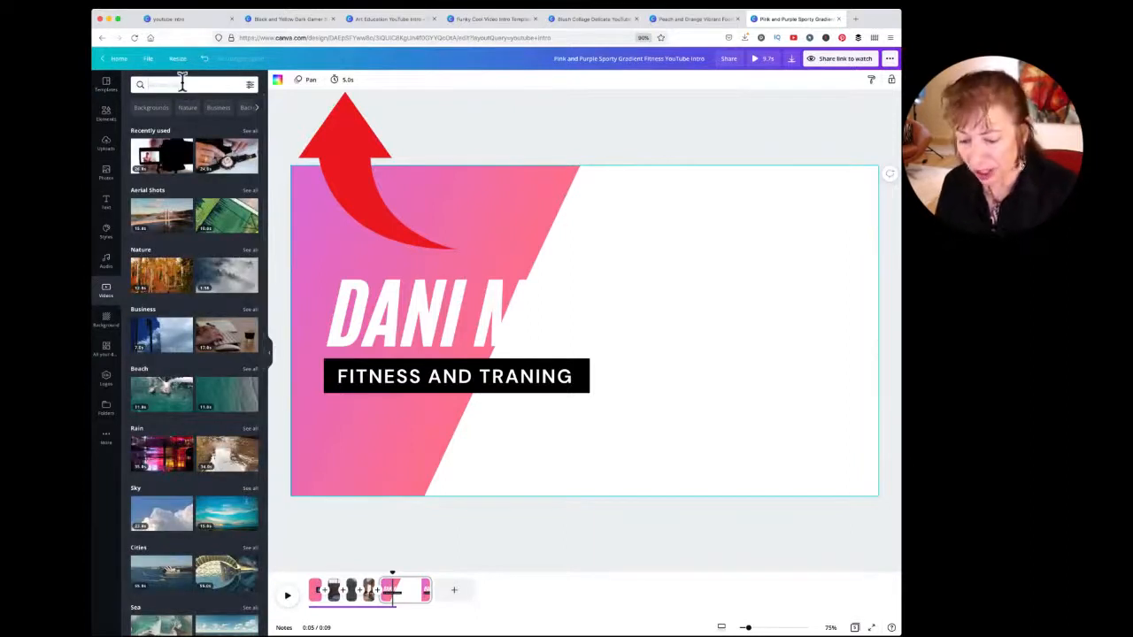
click(181, 84)
text(exercis)
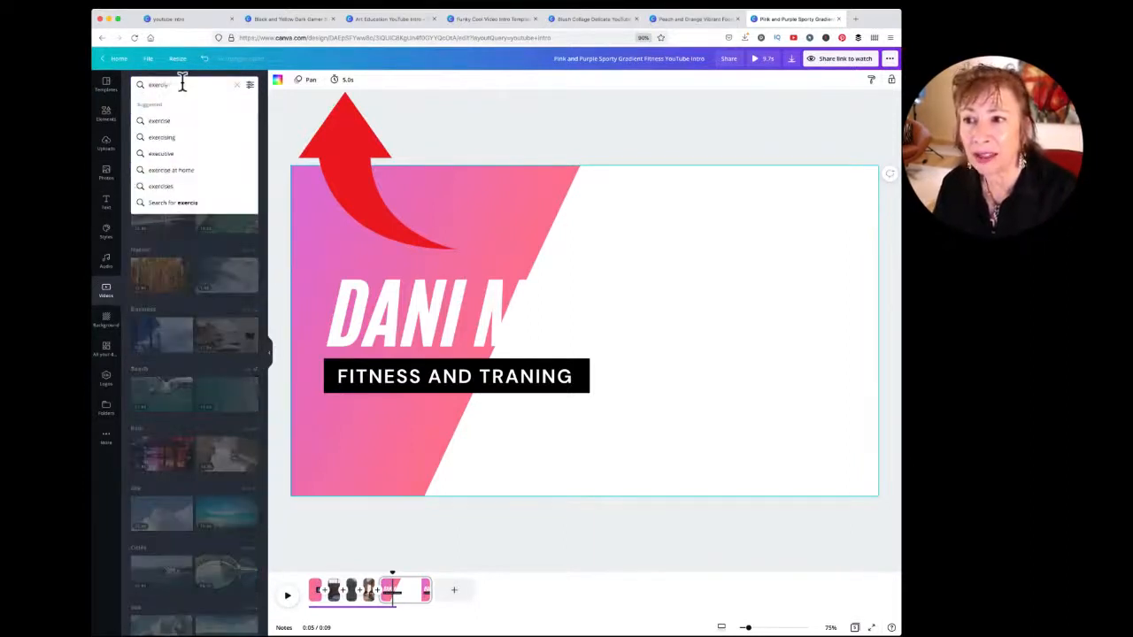
text(e with equipment)
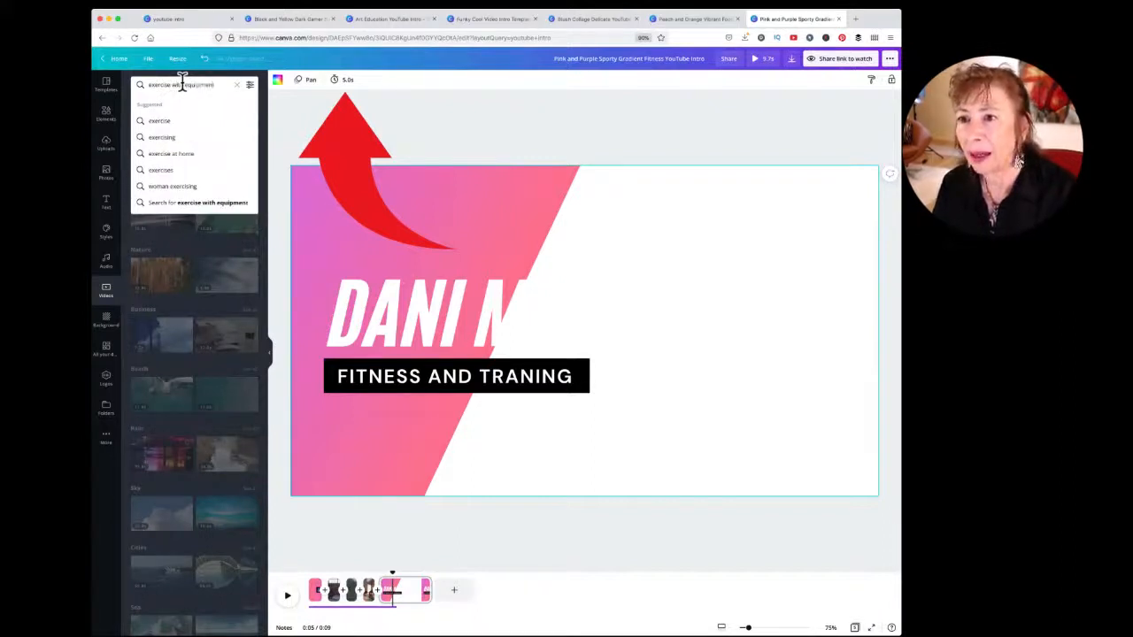
key(Return)
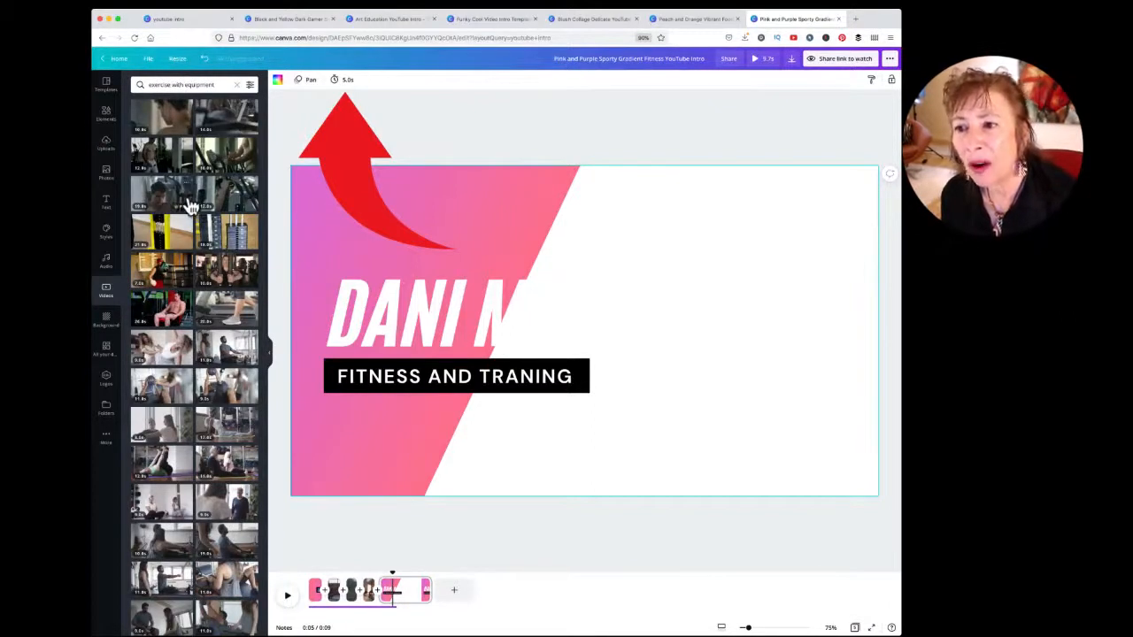
click(160, 196)
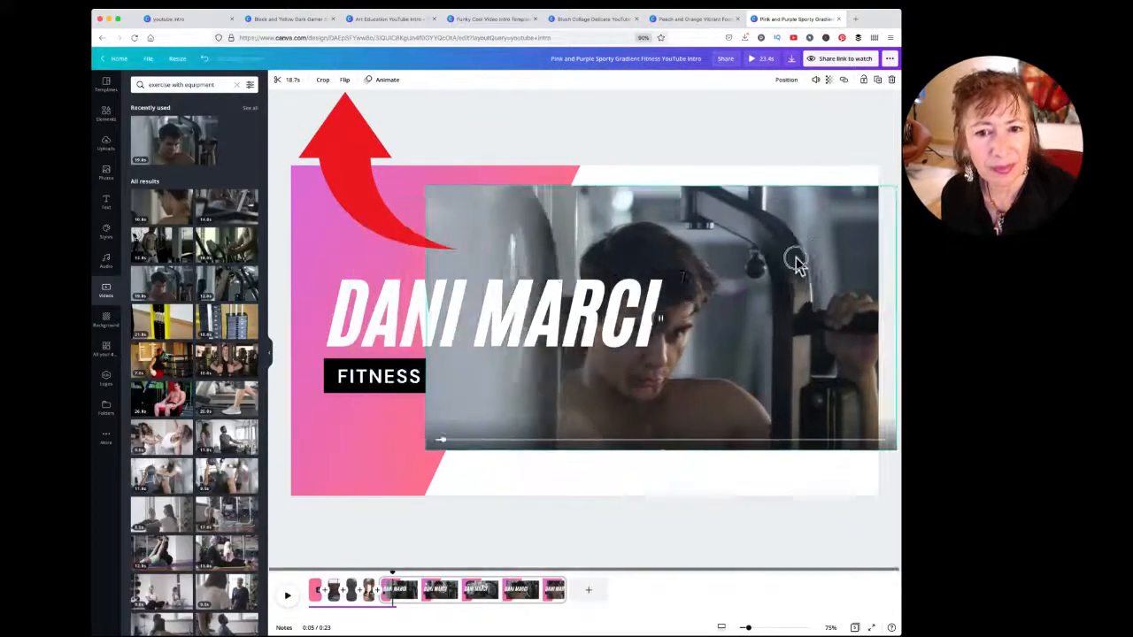
Step: Enlarge the gym clip to the full page height and place it over the page's right-hand area
drag(802, 243, 794, 227)
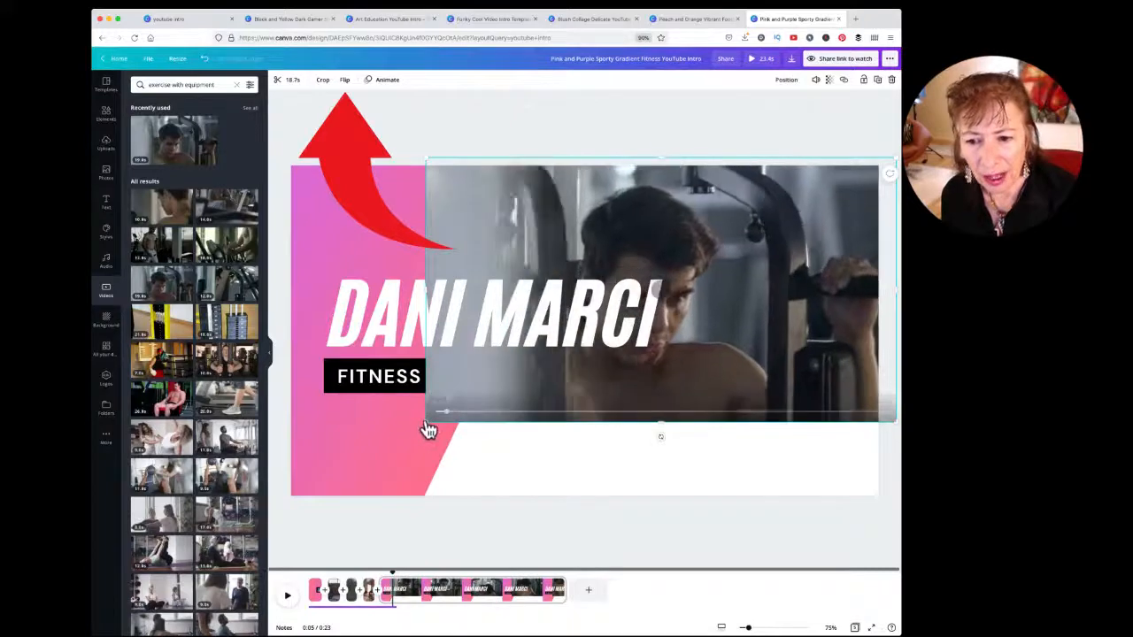
drag(428, 430, 318, 525)
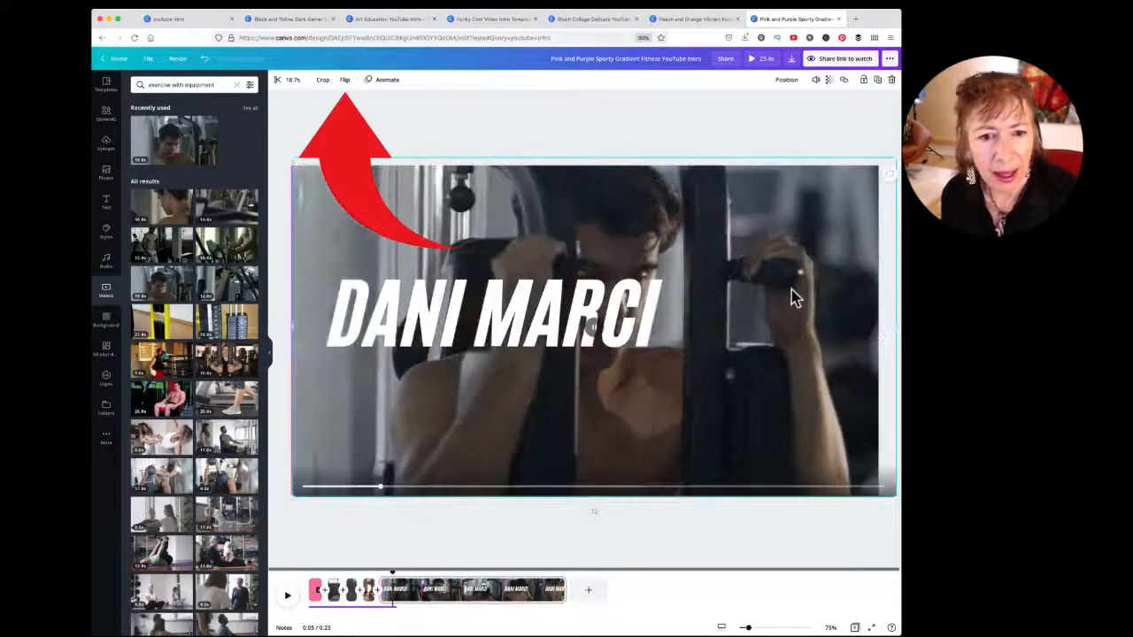
drag(788, 295, 865, 293)
drag(665, 256, 702, 236)
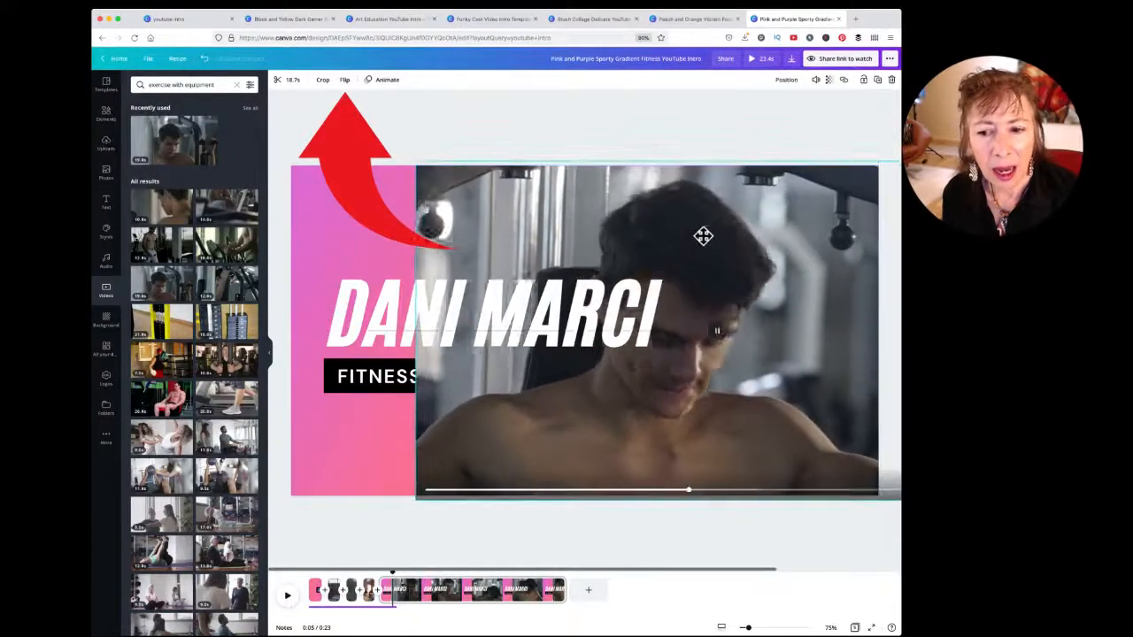
Step: Send the gym clip backward until it sits behind the black subtitle box and the gradient shape
click(785, 78)
click(763, 105)
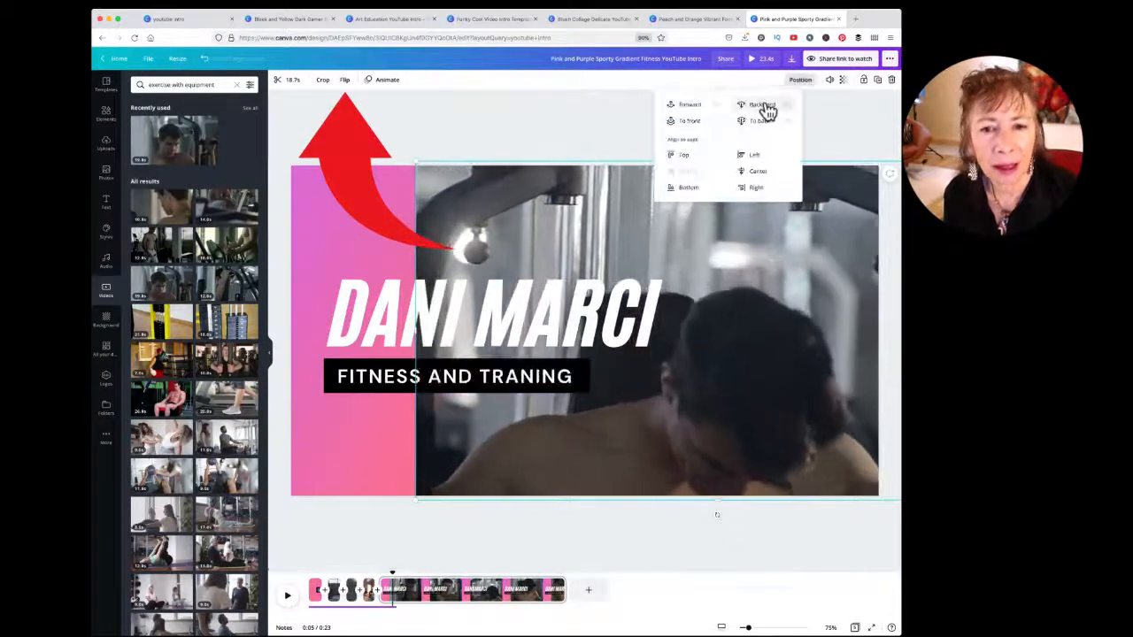
click(763, 107)
Step: Reposition the gym clip so it fills the area beside the gradient shape down to the page's lower edge
click(784, 276)
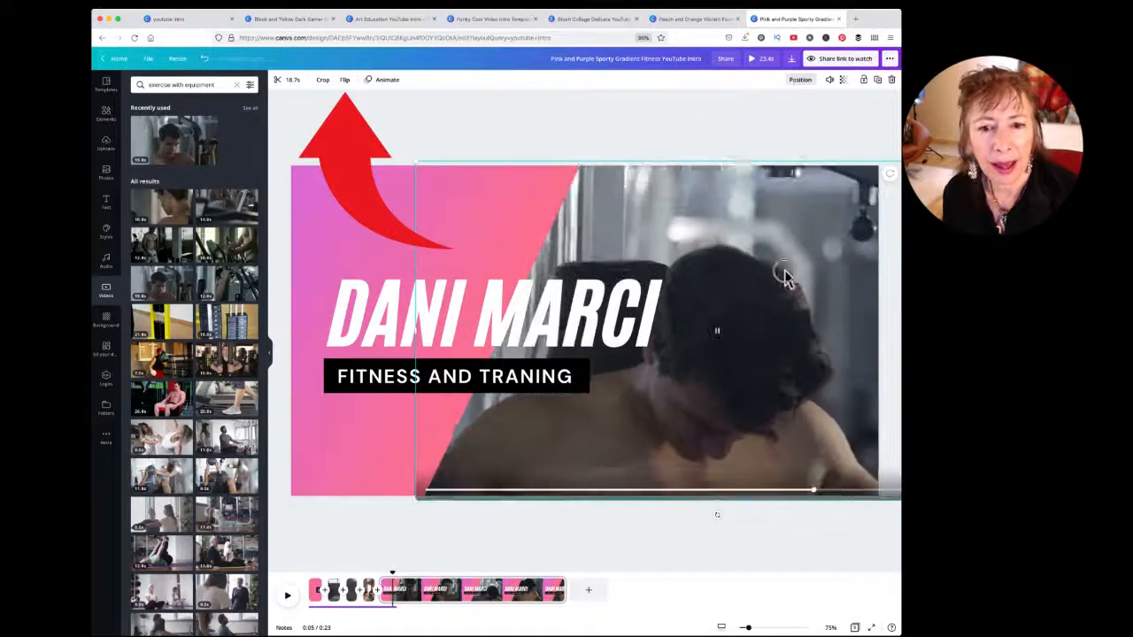
drag(784, 276, 781, 245)
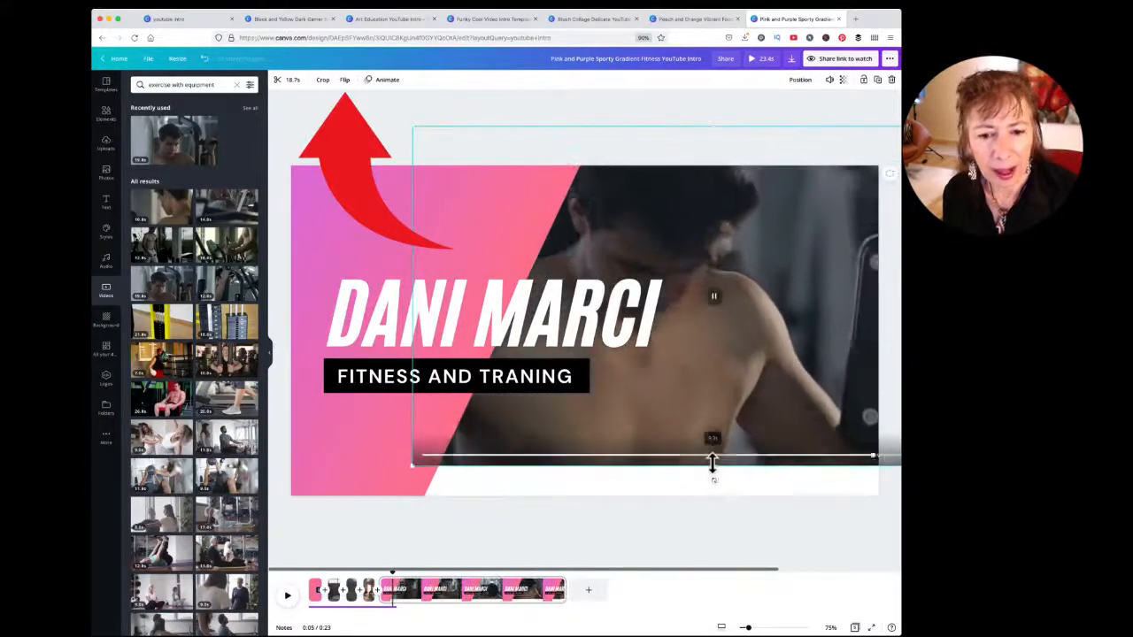
drag(713, 466, 711, 497)
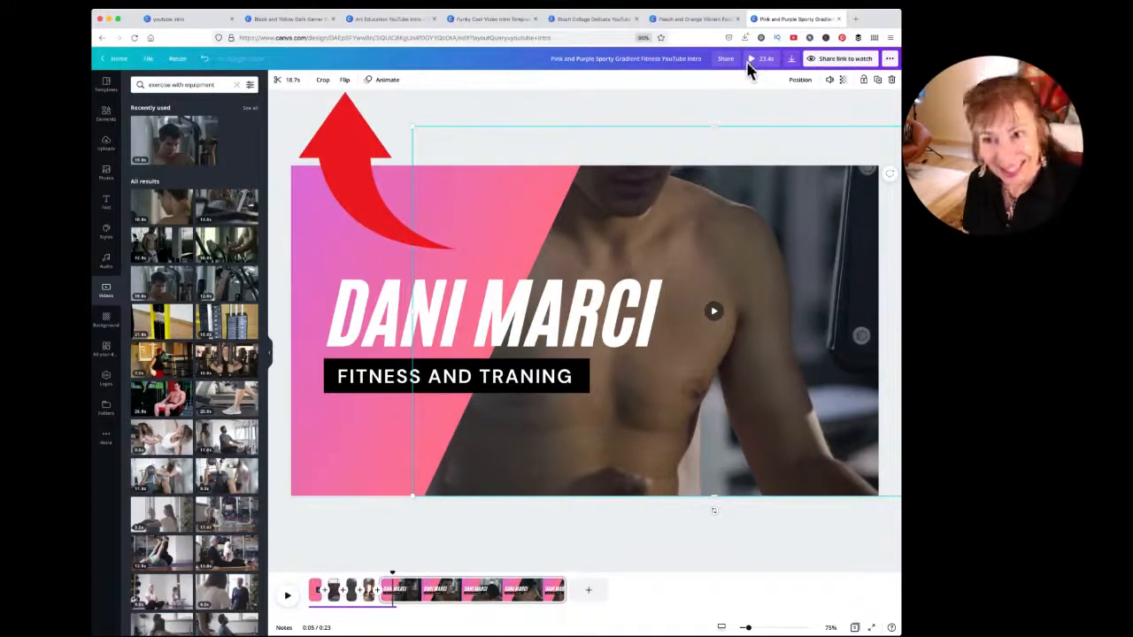
drag(790, 342, 751, 341)
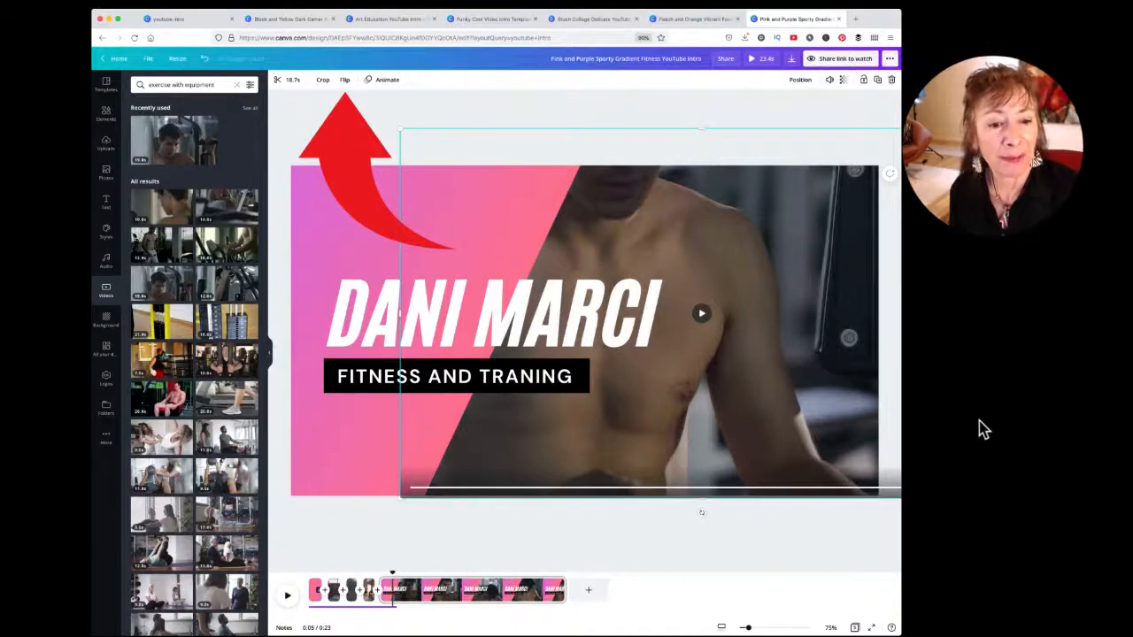
Step: Trim both ends of the gym clip to a length of 2.1 seconds and play the intro preview, returning to the editor
click(291, 81)
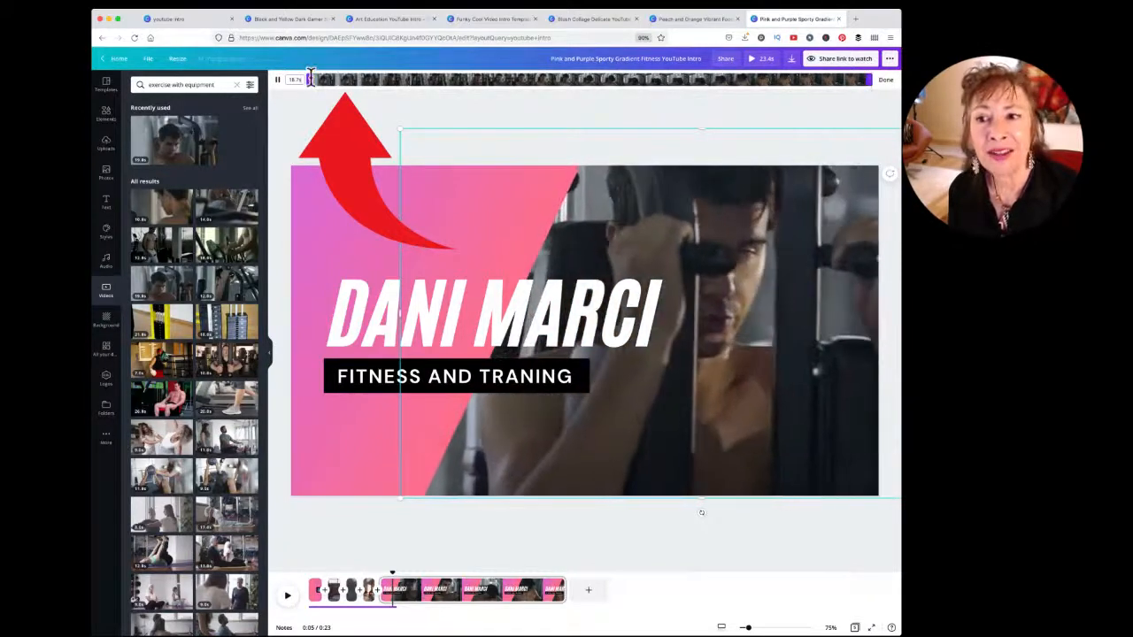
drag(309, 79, 356, 80)
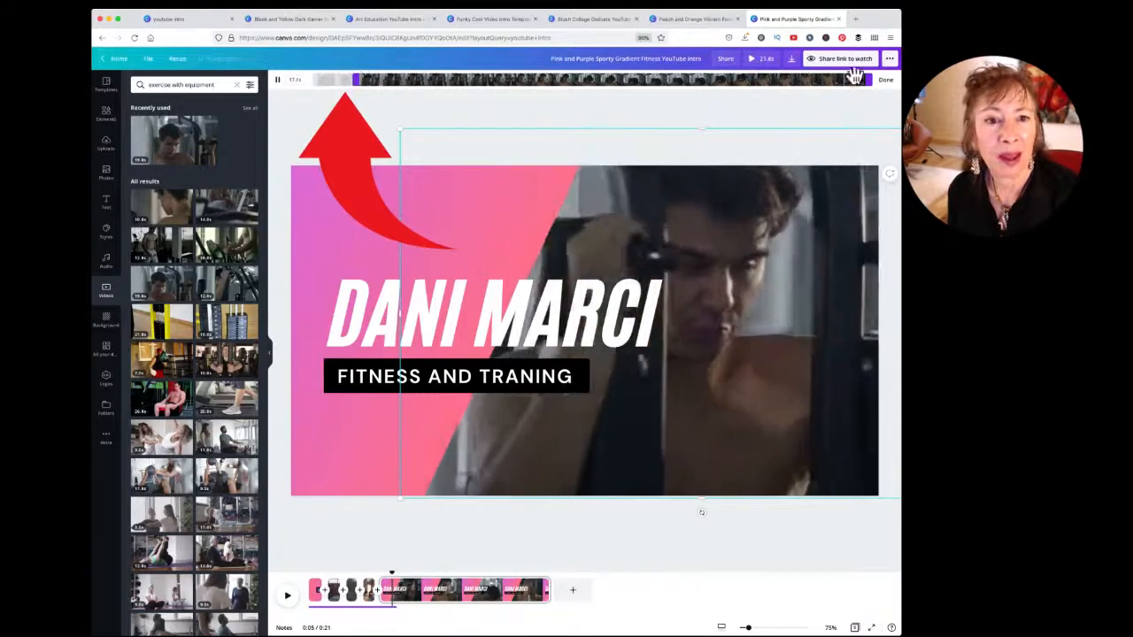
drag(868, 79, 400, 98)
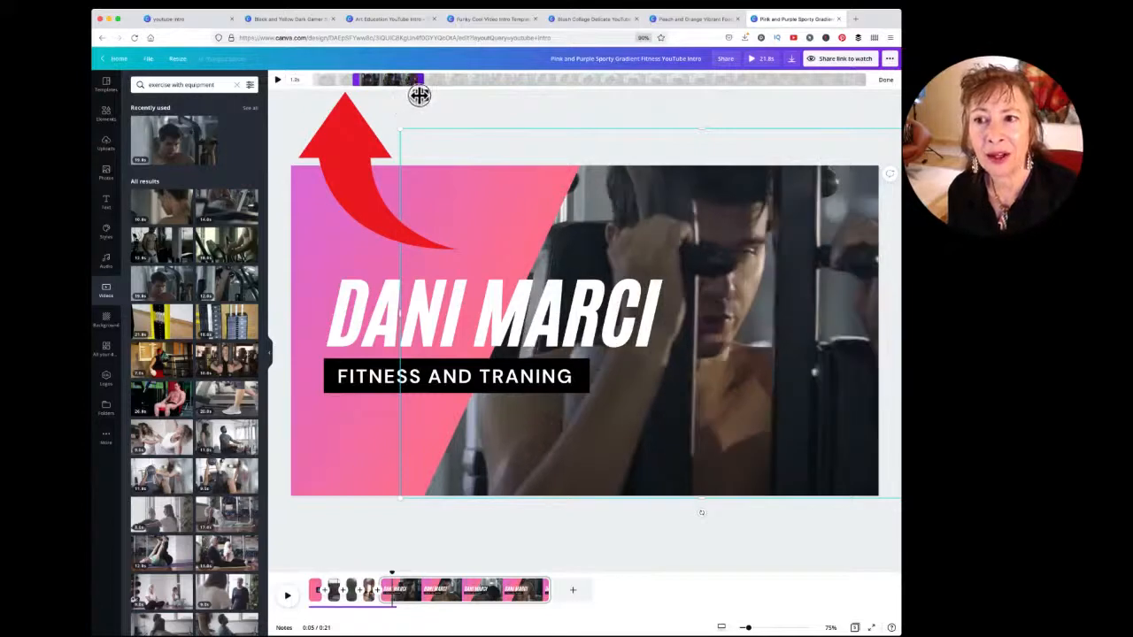
drag(422, 95, 422, 94)
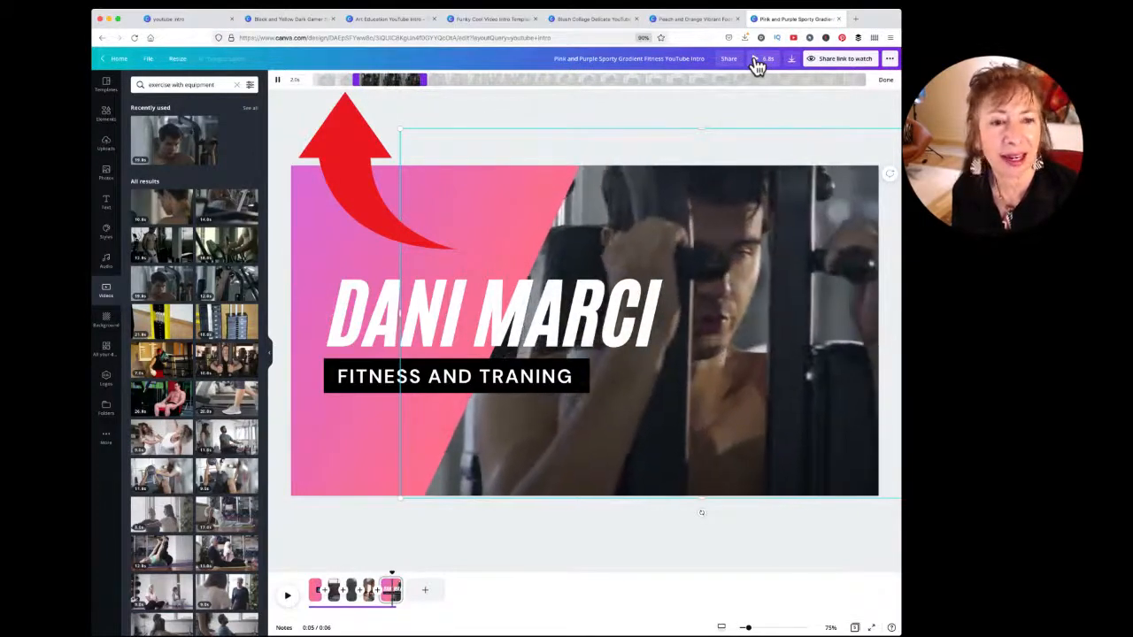
click(756, 62)
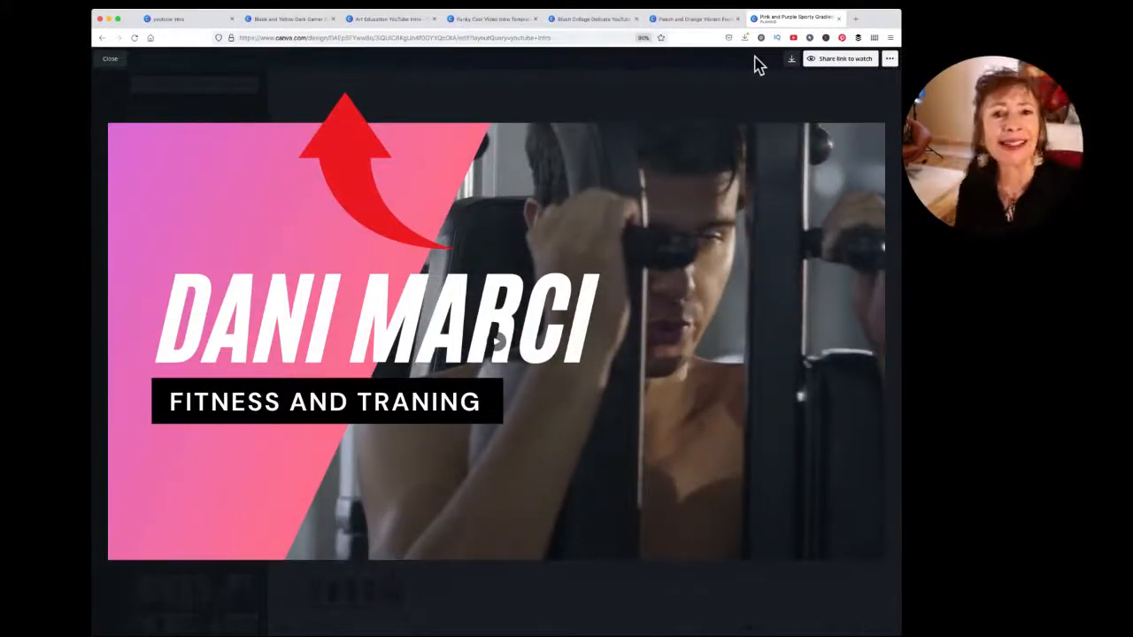
click(109, 60)
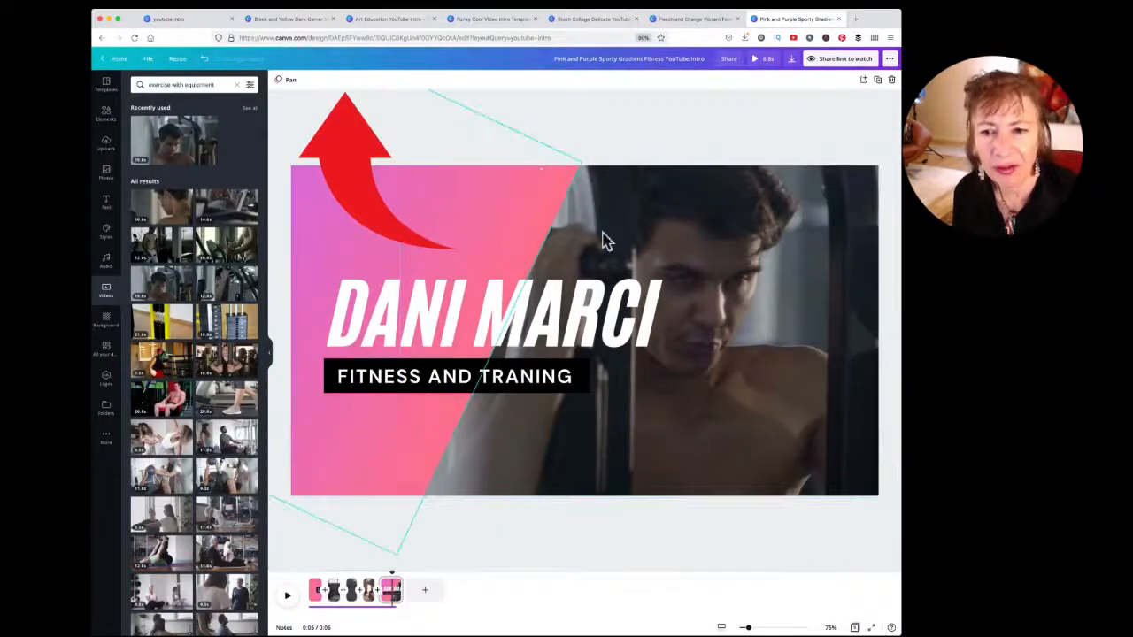
Step: Shift the slanted gradient shape slightly to the right and recolor its three colors to red, black and yellow
mouse_move(380, 194)
mouse_down()
mouse_move(501, 204)
mouse_move(355, 257)
mouse_move(422, 185)
mouse_move(395, 211)
mouse_up()
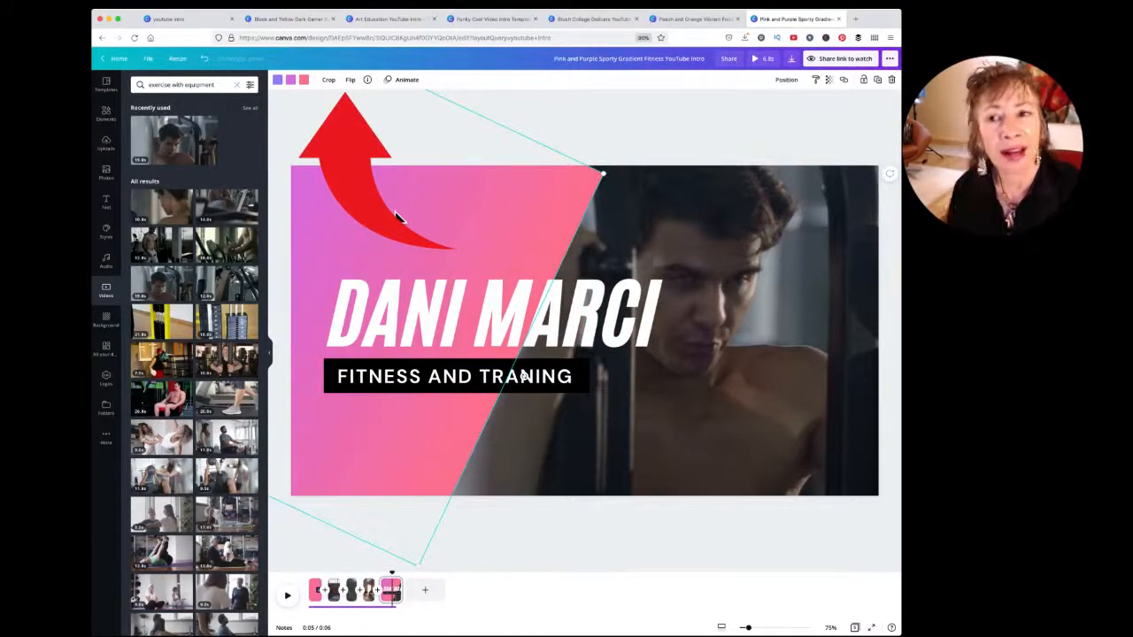
click(278, 81)
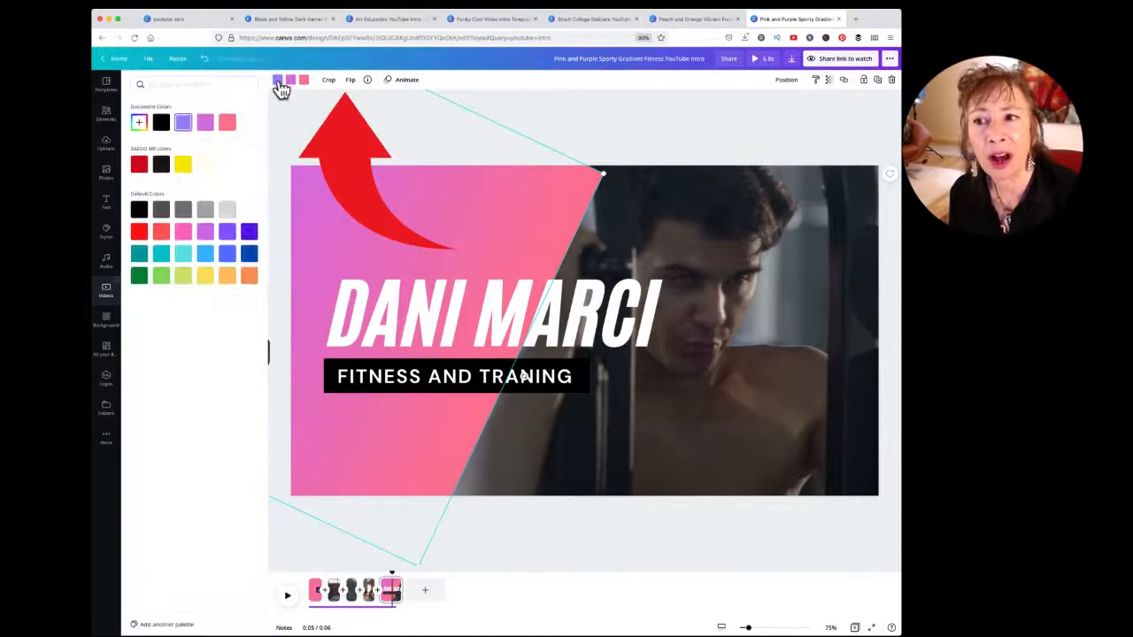
click(139, 167)
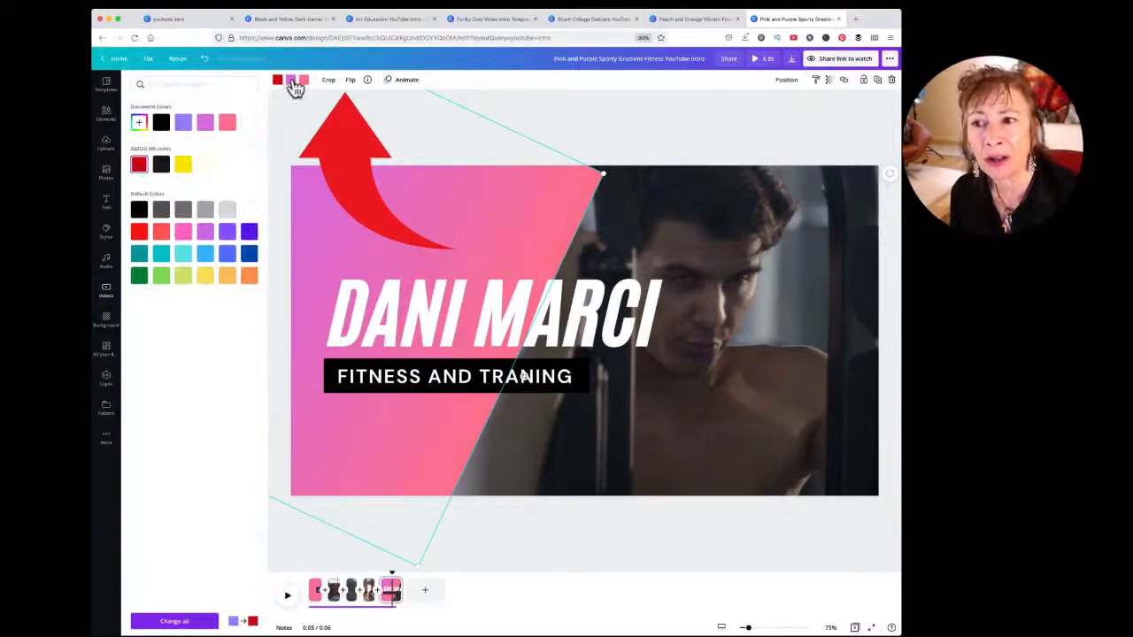
click(292, 81)
click(161, 123)
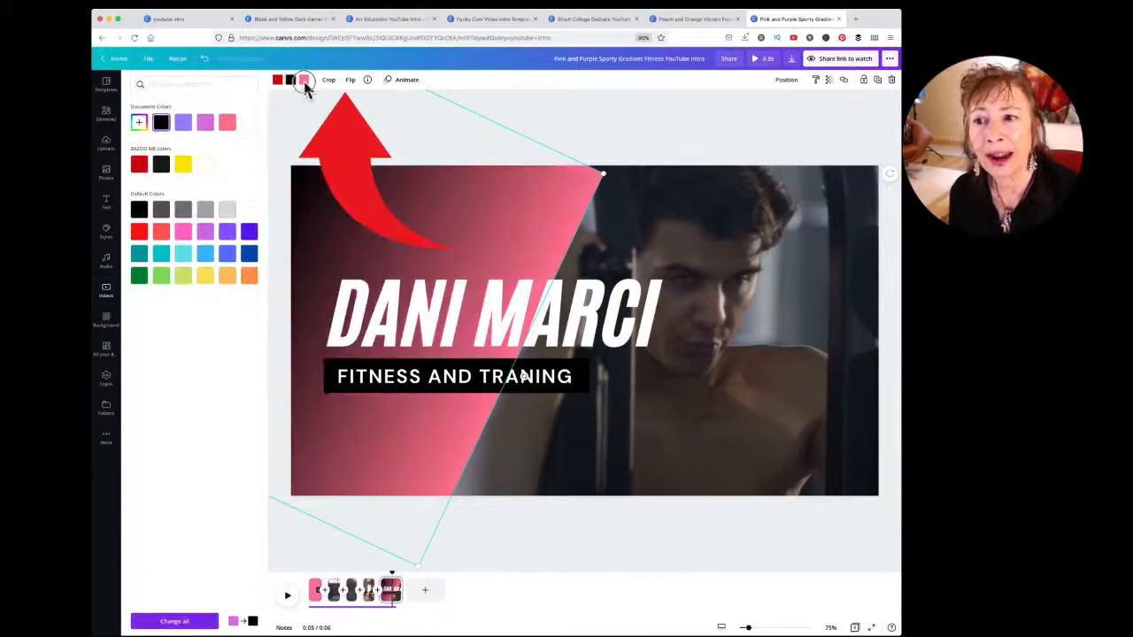
click(182, 164)
click(699, 127)
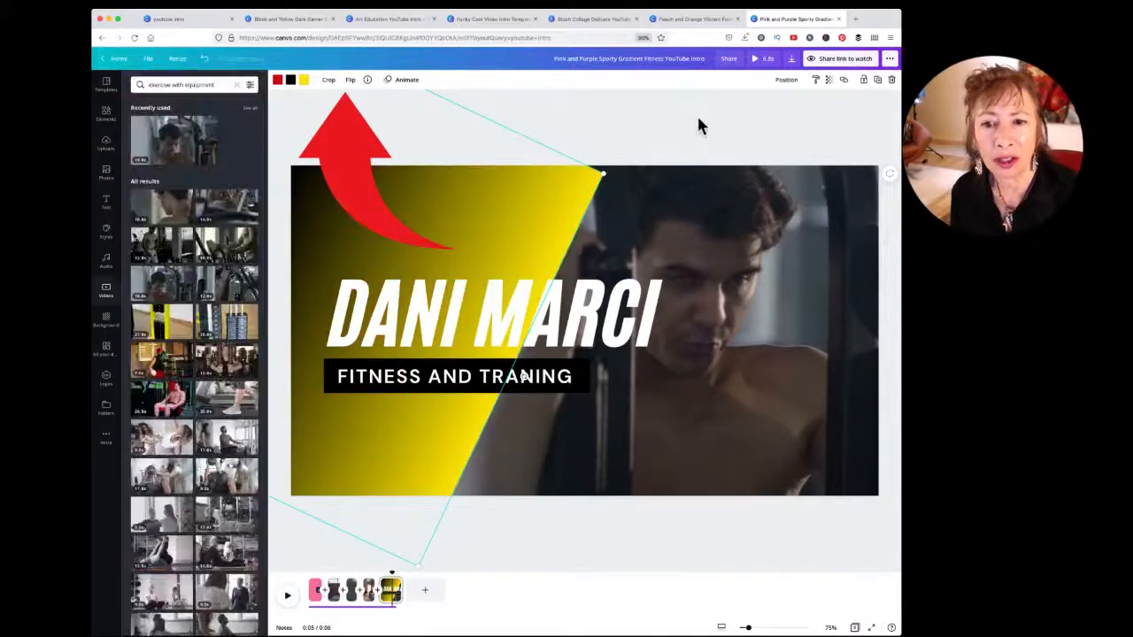
drag(547, 206, 556, 194)
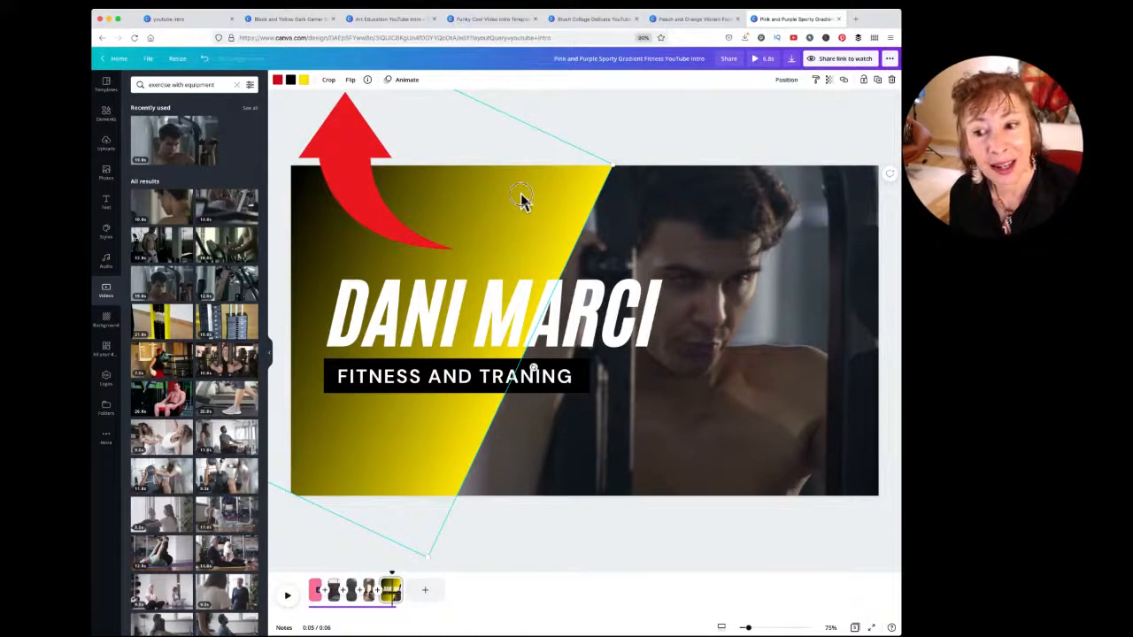
Step: Remove the italic and bold styling from the large name heading above FITNESS AND TRANING
click(453, 310)
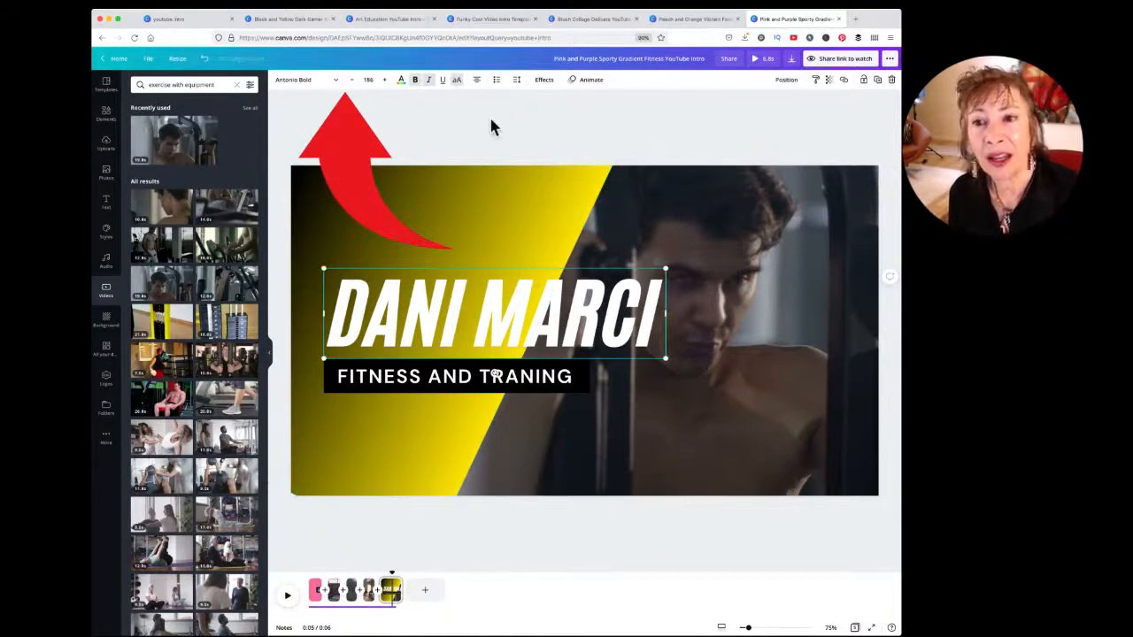
click(428, 80)
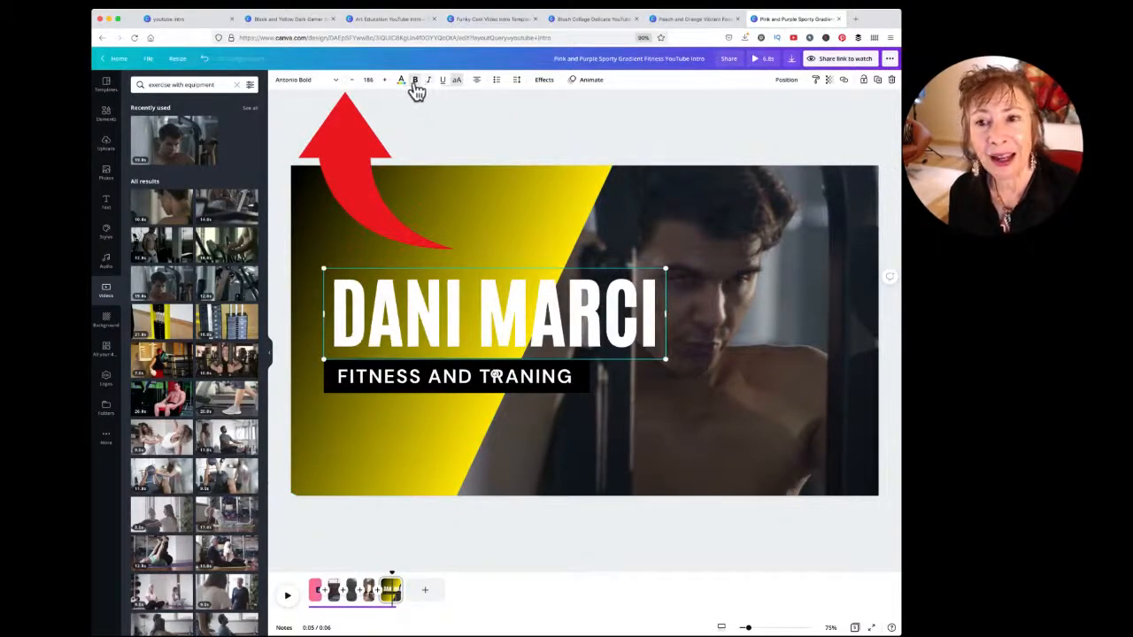
click(415, 81)
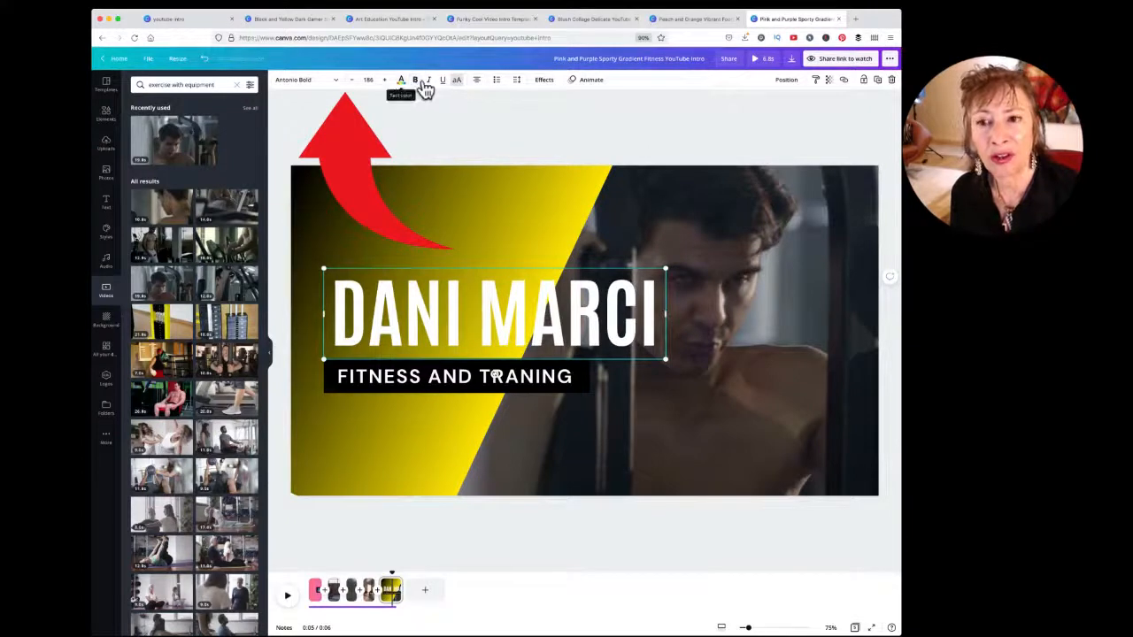
Step: Restore the large name heading's bold and italic styling and try it in DM Sans, Anton and Bangers Regular
click(428, 82)
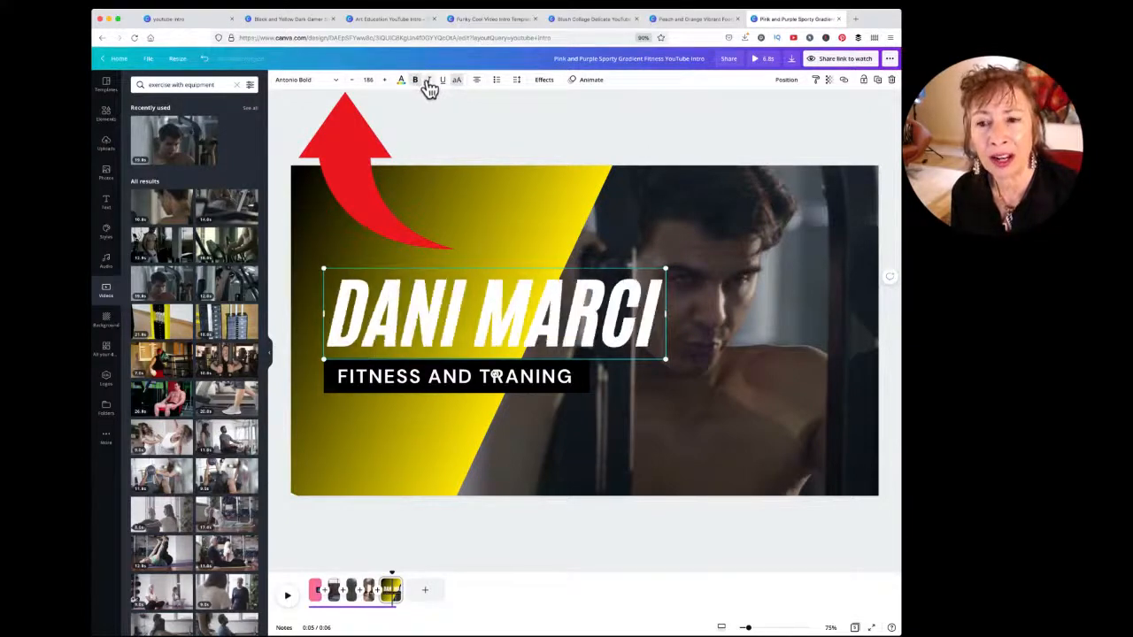
click(302, 80)
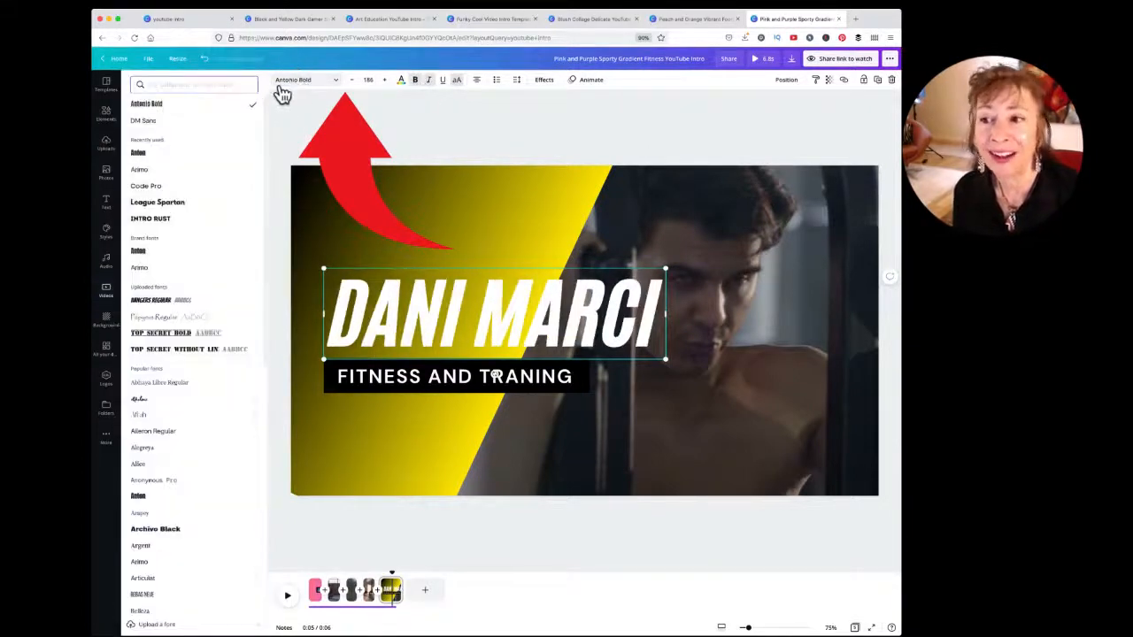
click(212, 122)
click(186, 154)
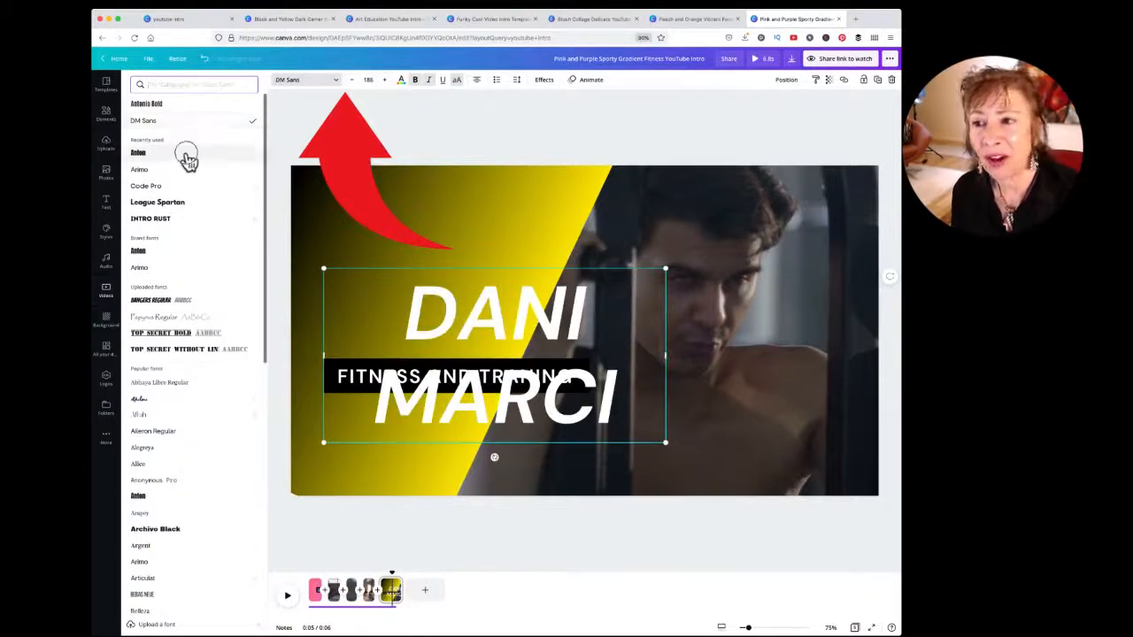
click(199, 305)
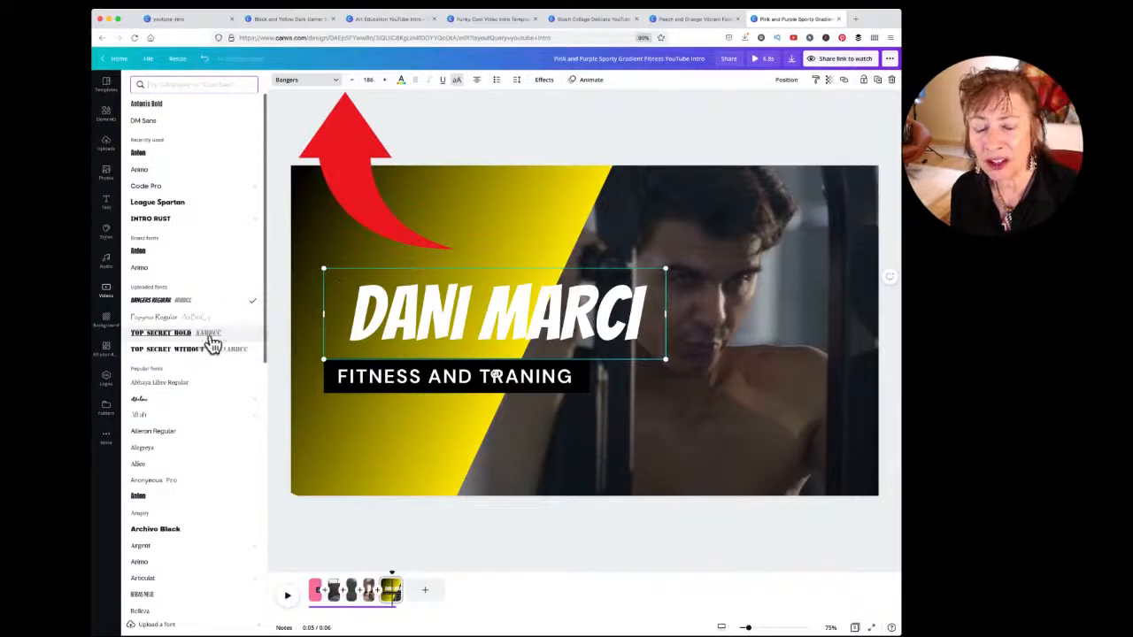
Step: Nudge the FITNESS AND TRANING label closer beneath the heading, ungroup it, and pull the text off its black bar
mouse_move(447, 379)
mouse_down()
mouse_move(498, 384)
mouse_move(451, 397)
mouse_move(469, 370)
mouse_move(457, 364)
mouse_move(463, 374)
mouse_move(435, 384)
mouse_move(472, 357)
mouse_move(447, 369)
mouse_move(458, 361)
mouse_up()
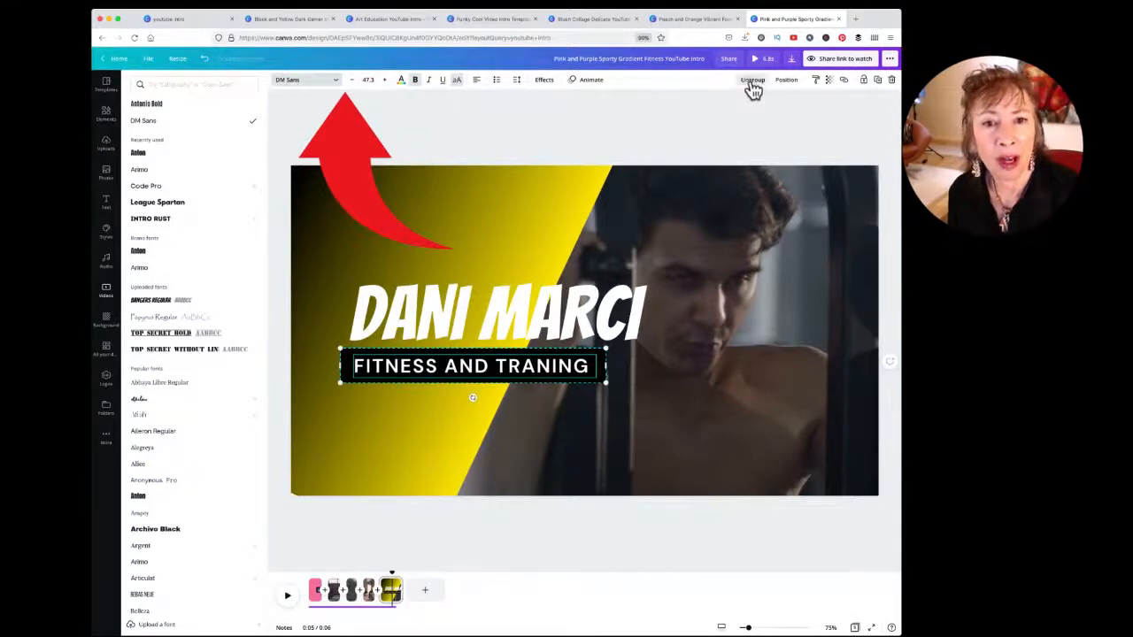
click(372, 409)
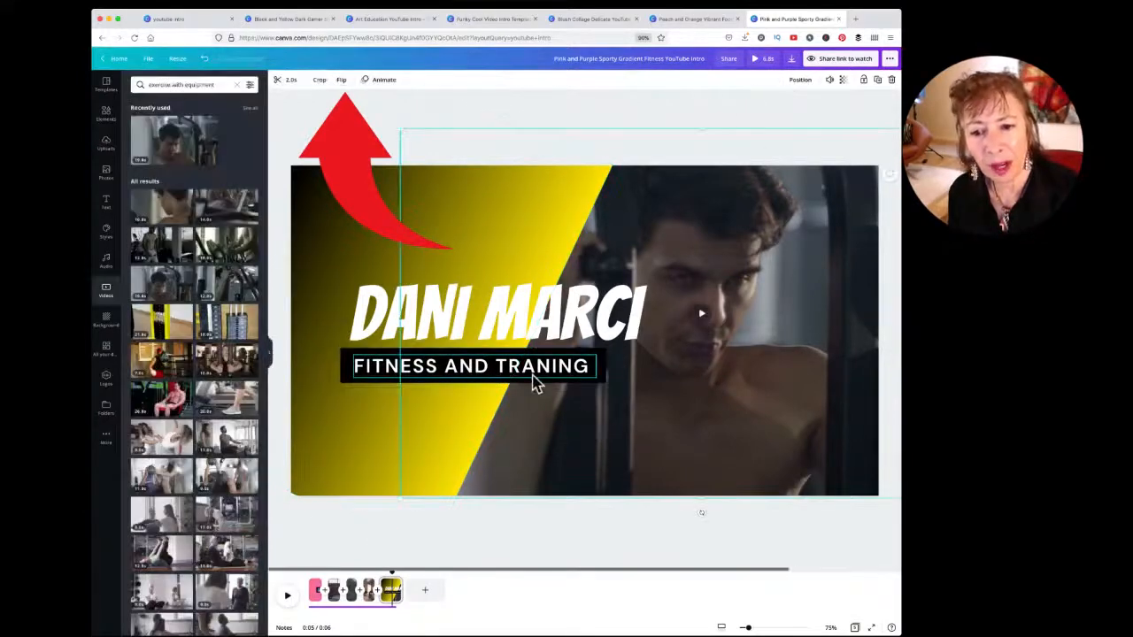
drag(535, 382, 546, 413)
Step: Recolor the black bar under the heading to the brand red and place the FITNESS AND TRANING text back on it
click(537, 374)
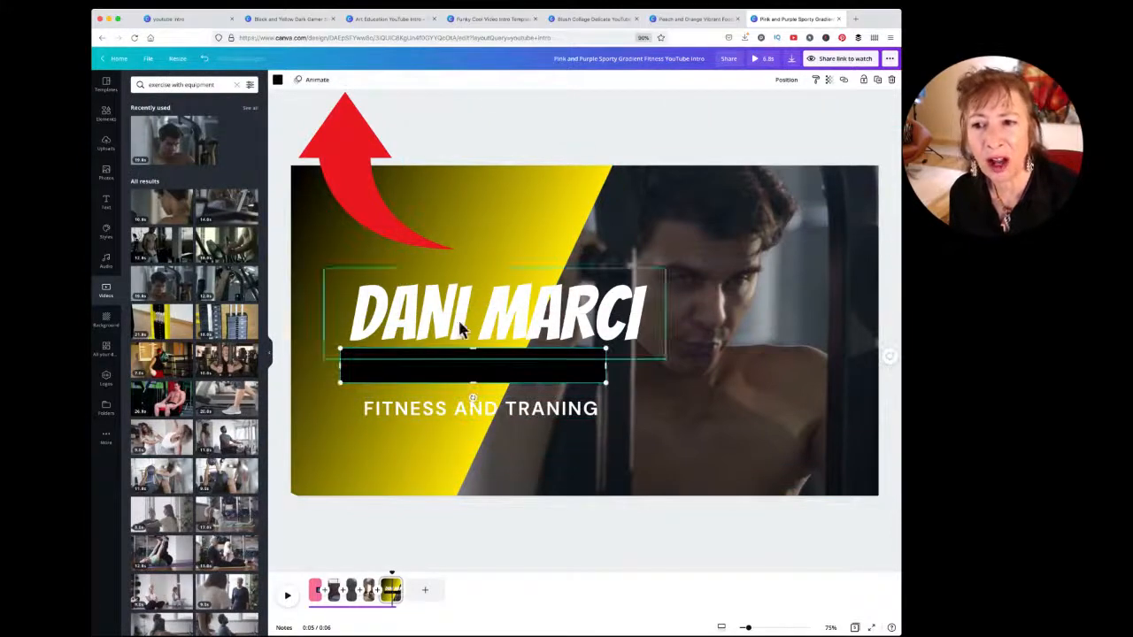
click(277, 81)
click(139, 188)
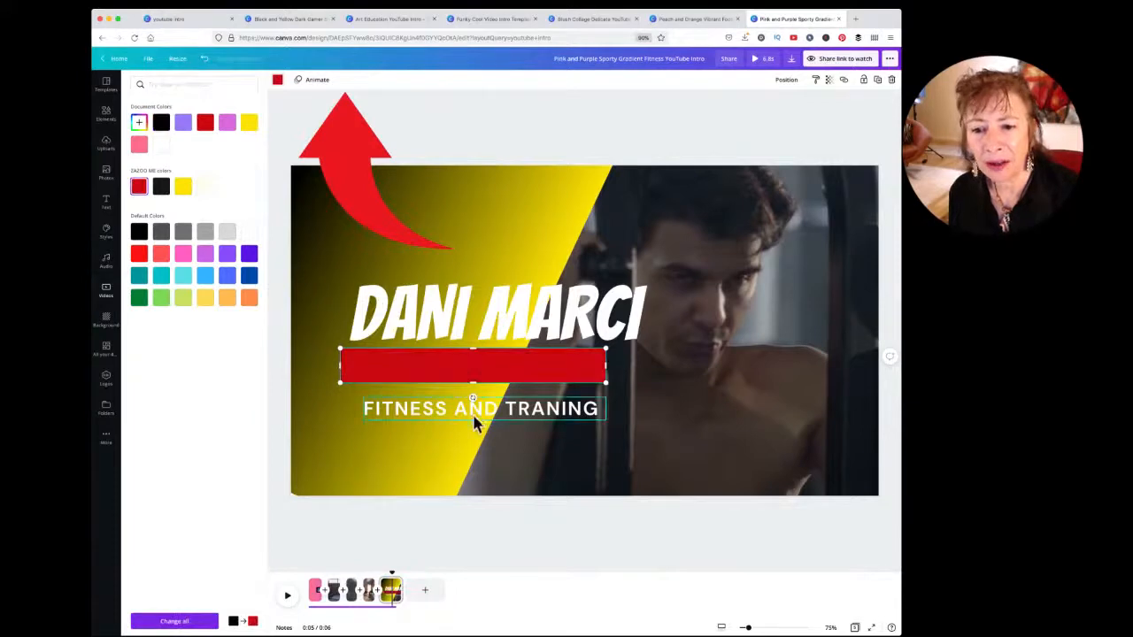
drag(475, 407, 465, 365)
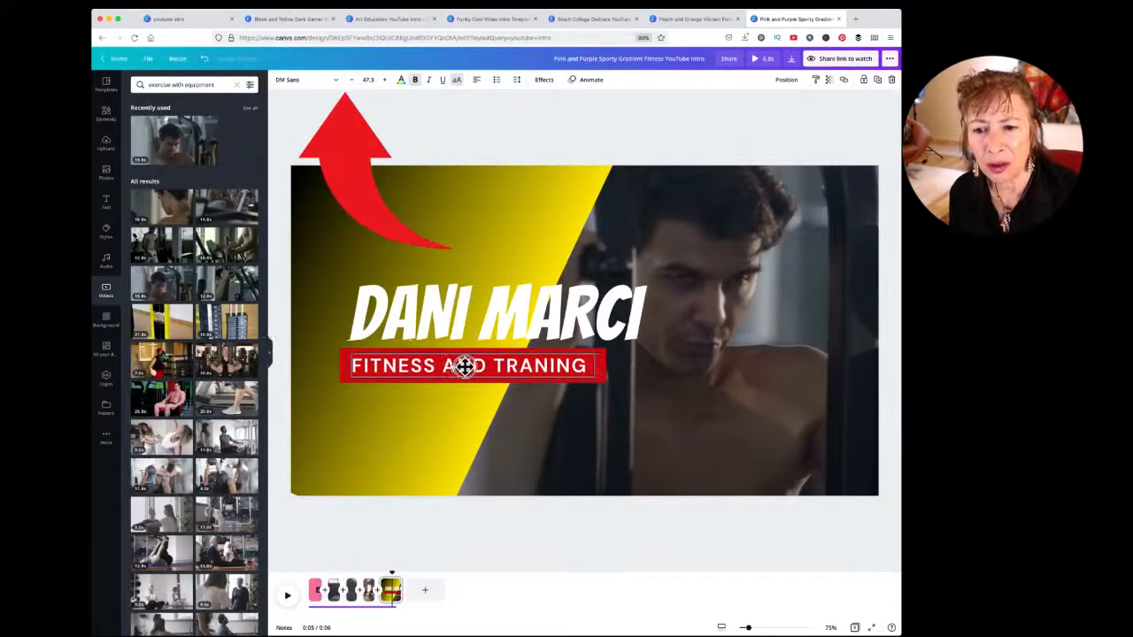
click(570, 422)
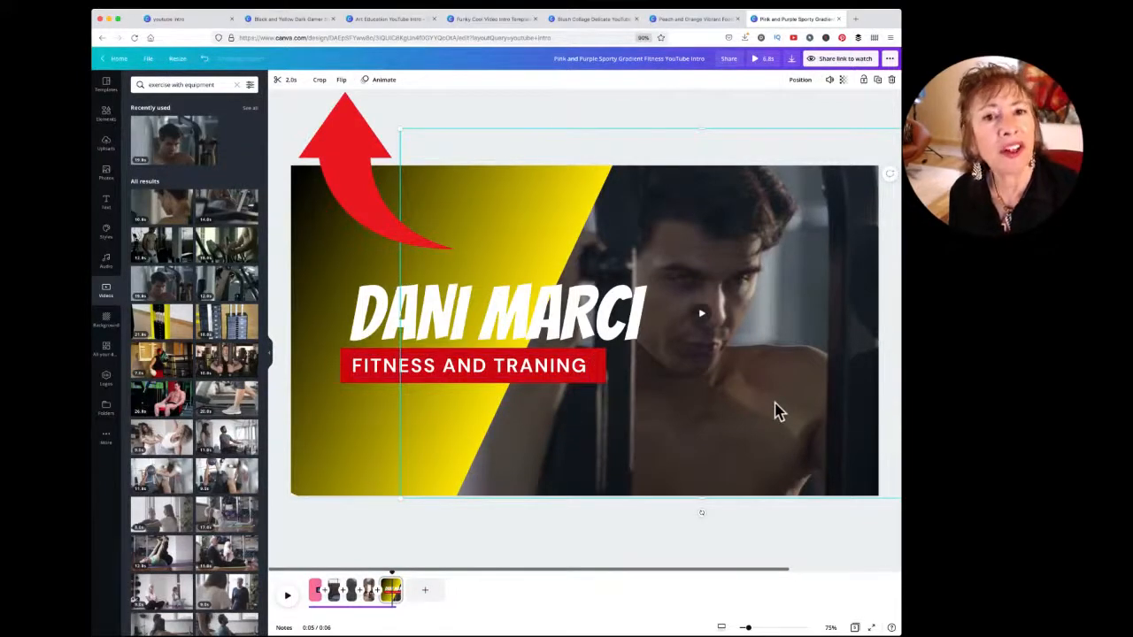
Step: Change the large name heading's font to Anton, shift it right to line up with the red bar, and shrink it to size 167
click(571, 314)
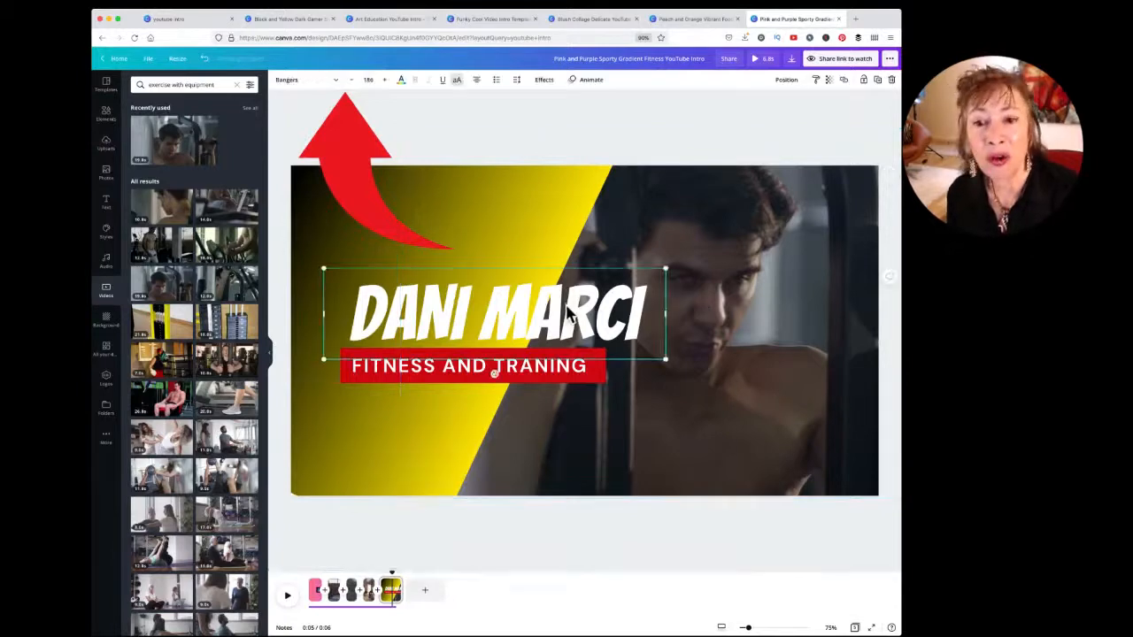
click(280, 81)
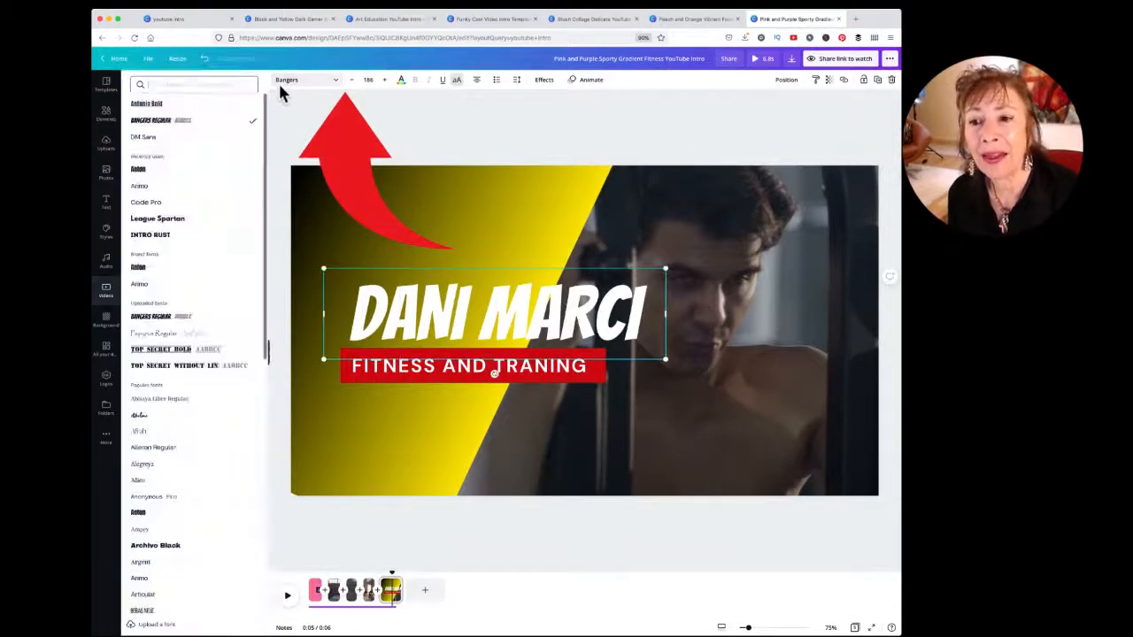
click(169, 169)
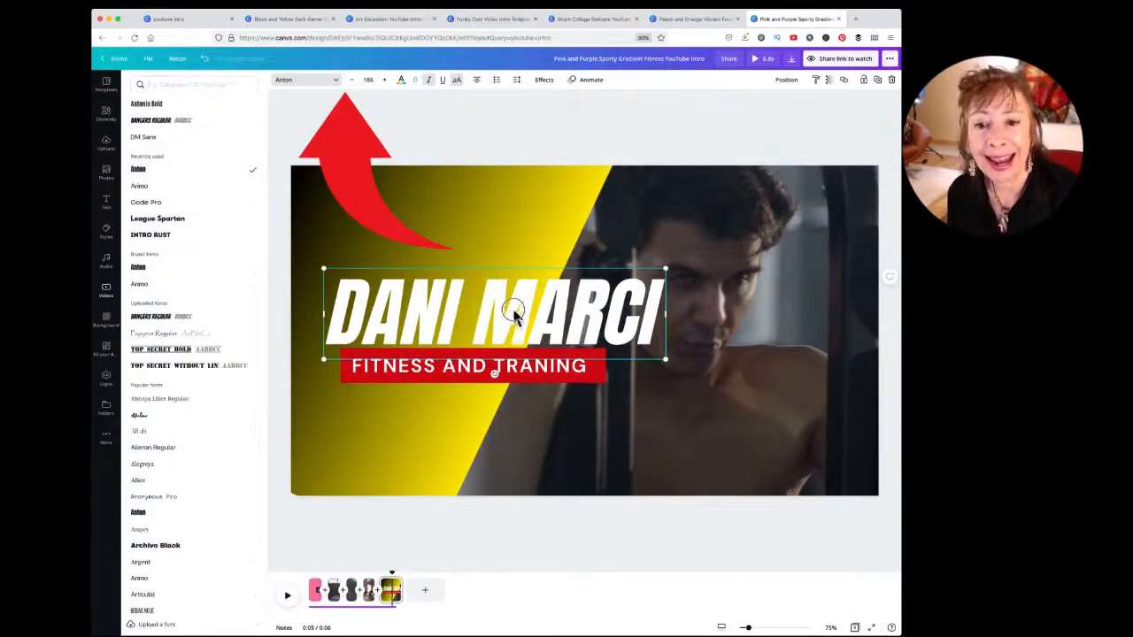
drag(513, 314, 534, 311)
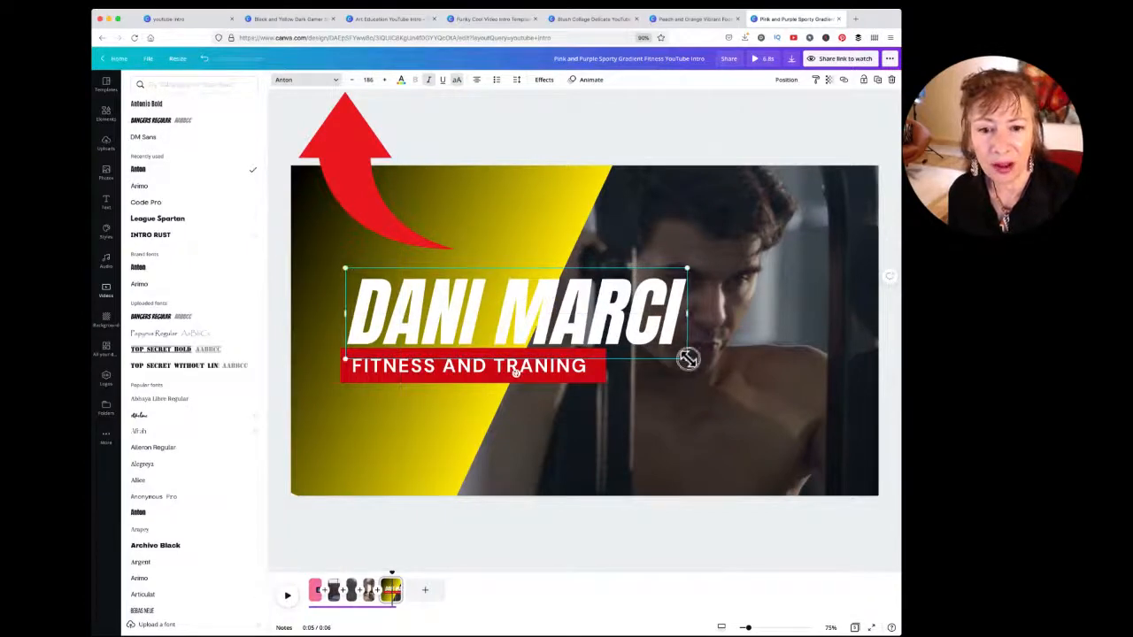
drag(687, 359, 652, 351)
Step: Audition the Block, Bounce, Burst, Shift, Roll, Fade and Pan text animations on the name heading, ending on Drift
click(591, 84)
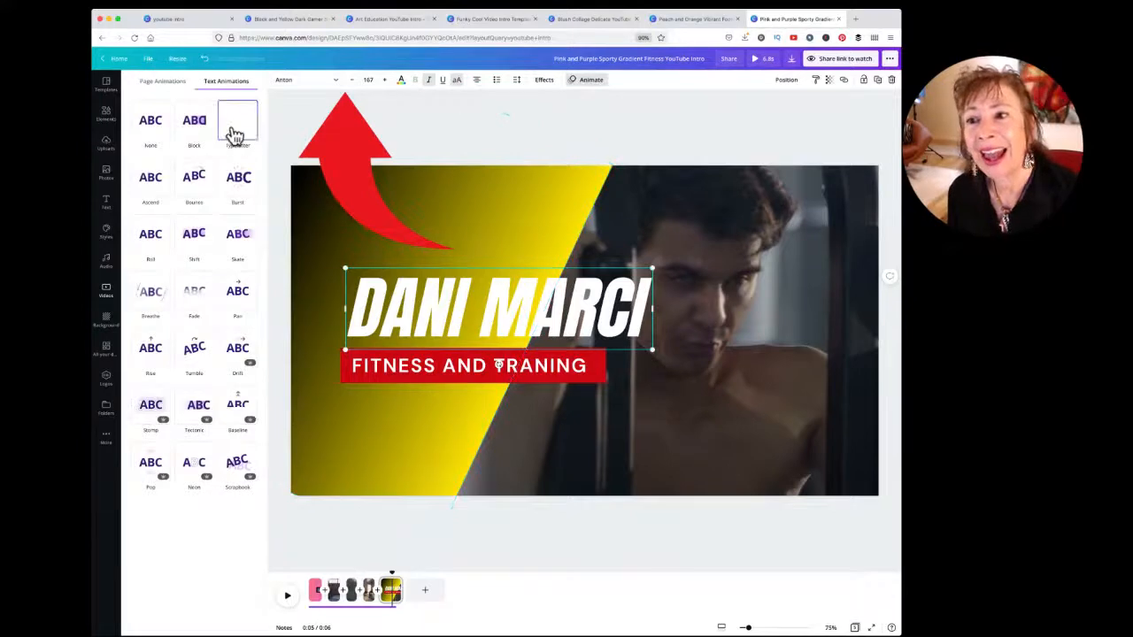
click(205, 136)
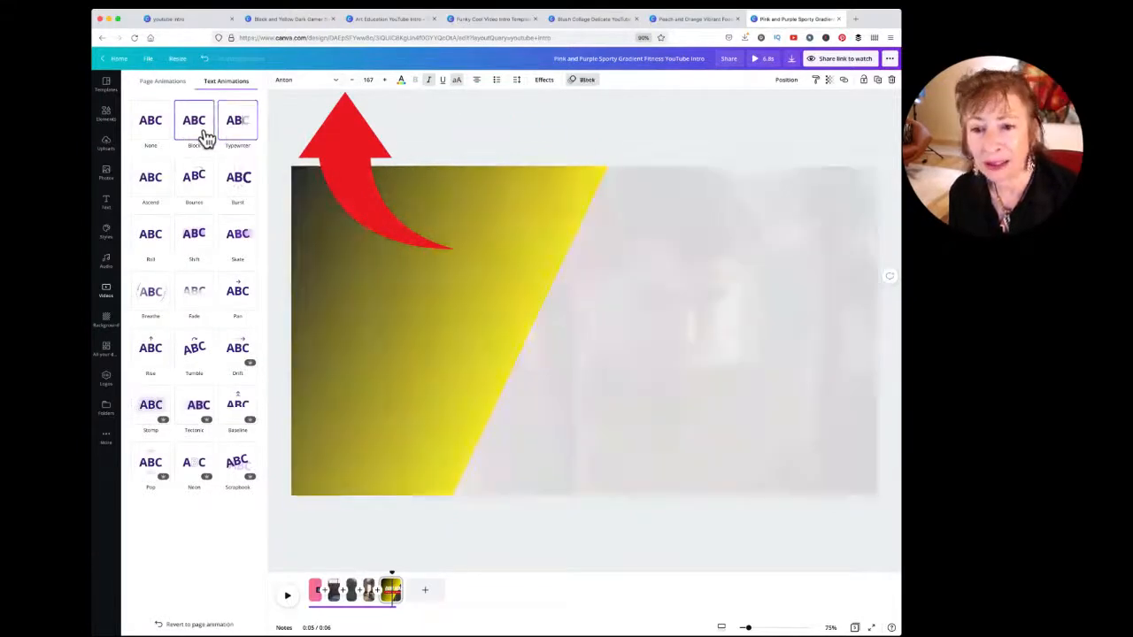
click(193, 186)
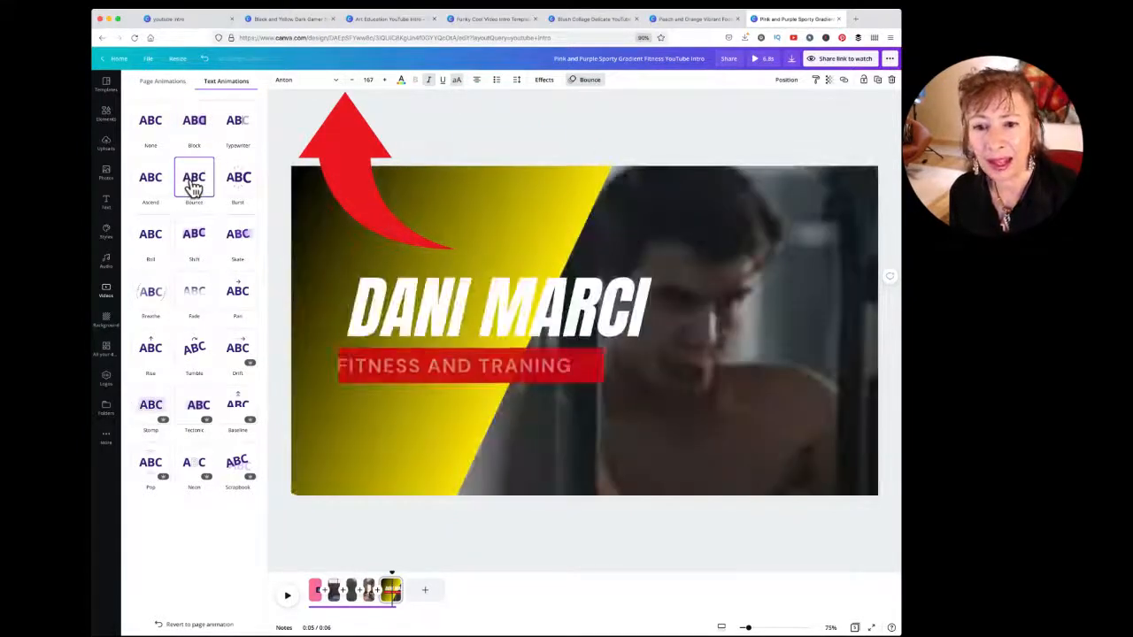
click(235, 195)
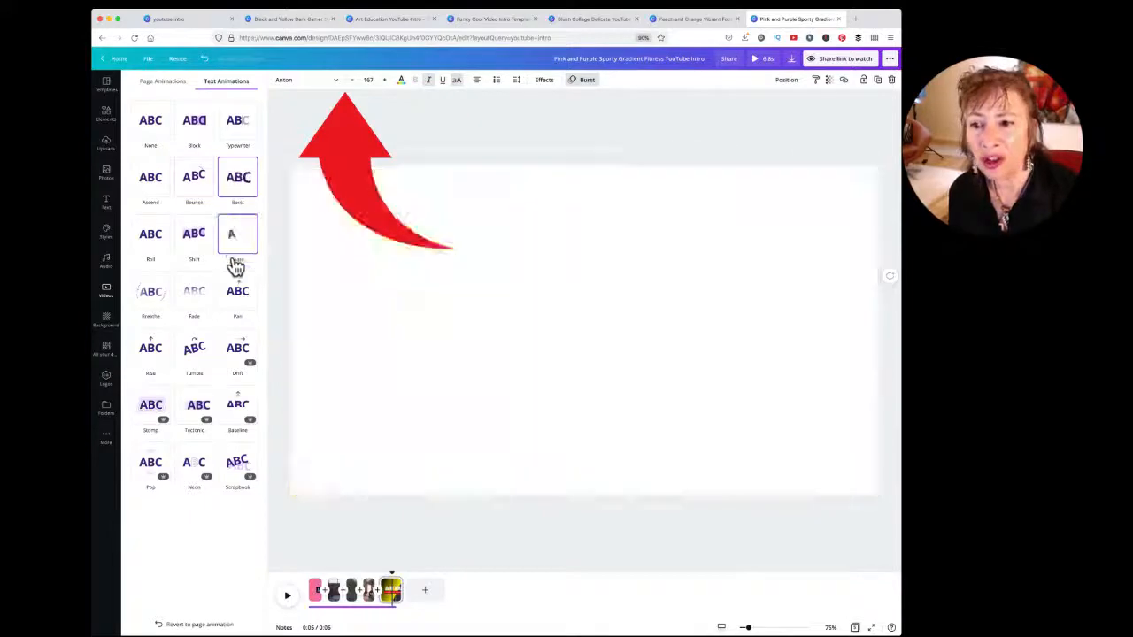
click(194, 250)
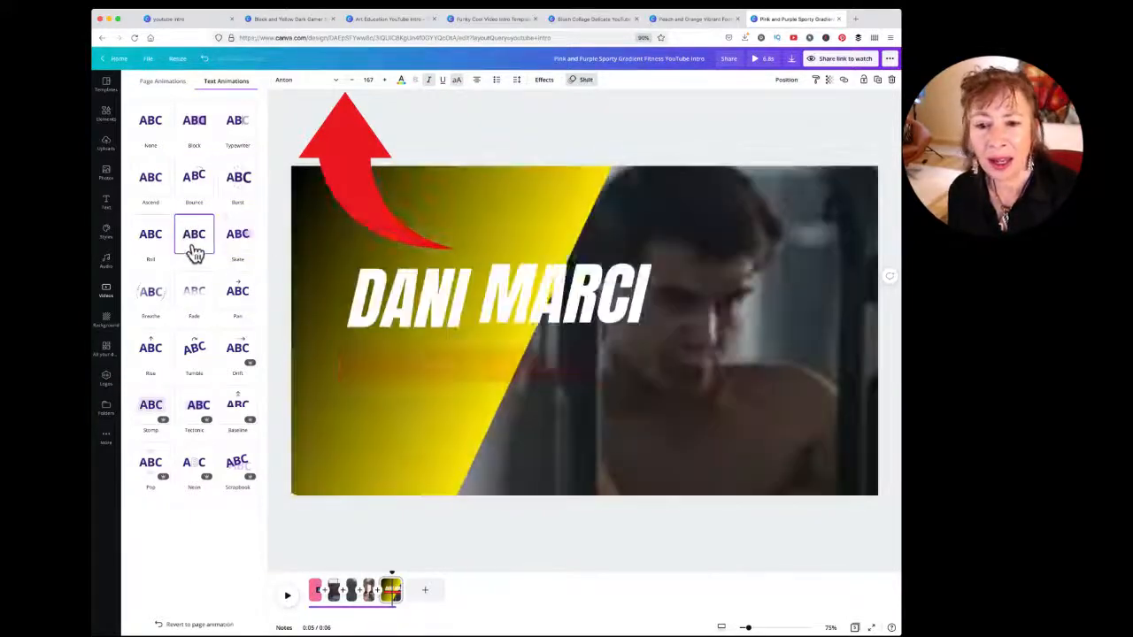
click(158, 248)
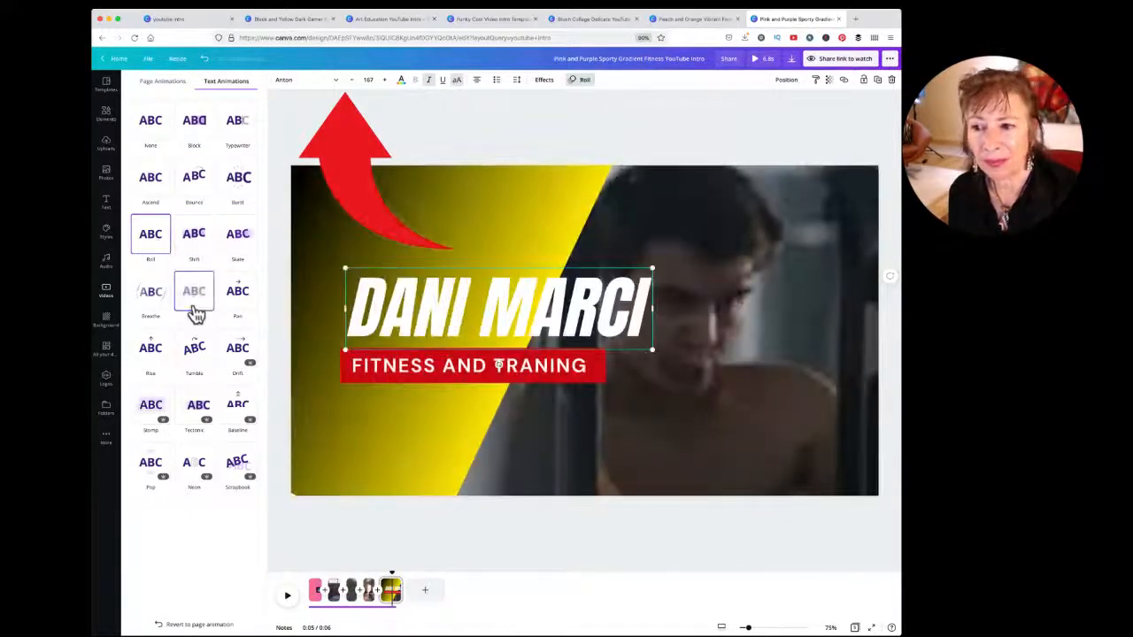
click(196, 311)
click(237, 298)
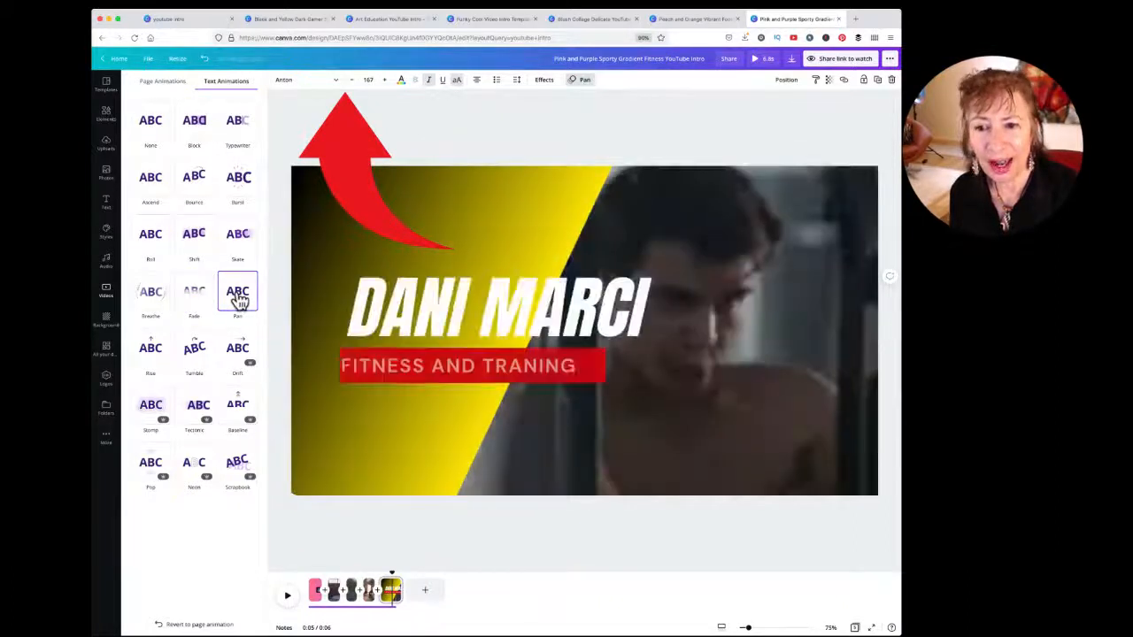
click(234, 359)
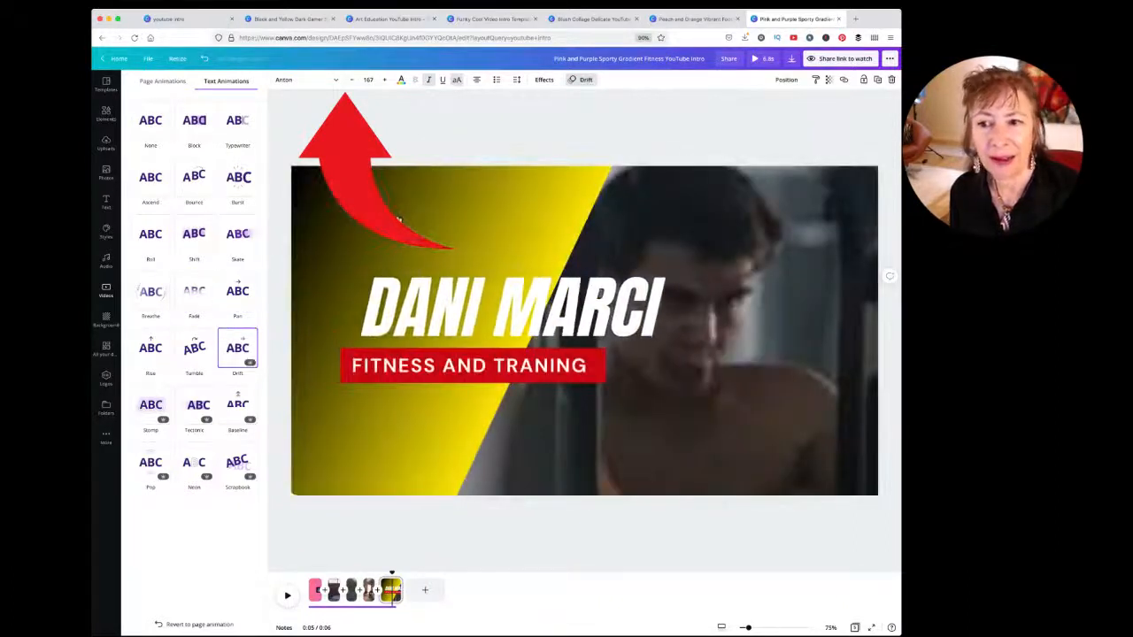
click(399, 220)
click(745, 124)
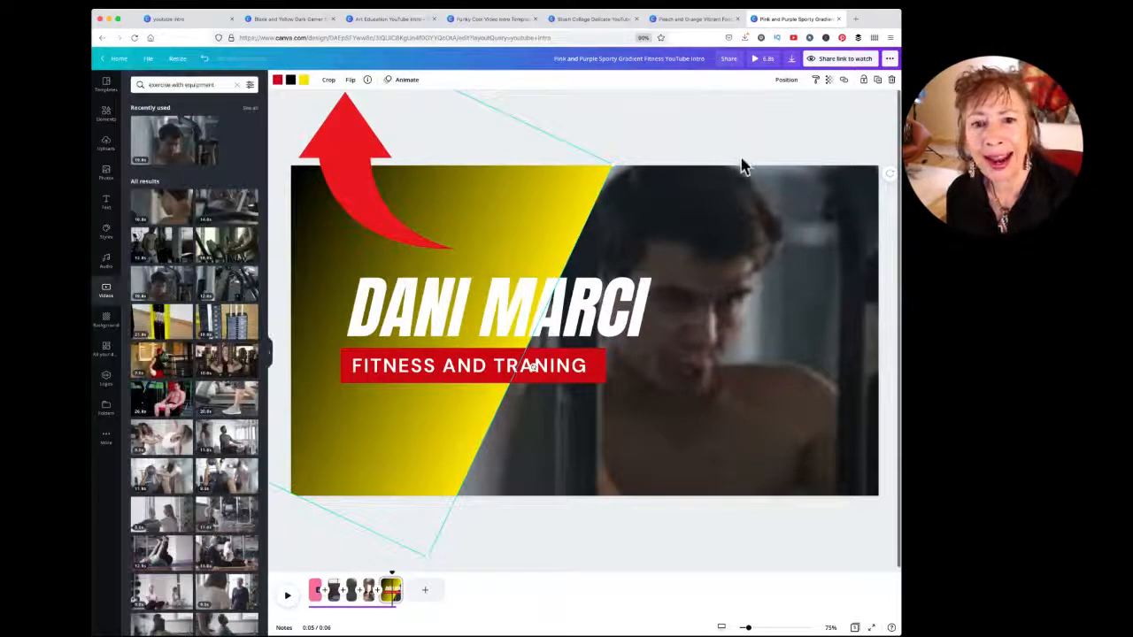
Step: Audition the Drift, Baseline and Pop animations on the whole last page and return it to Pan
click(646, 124)
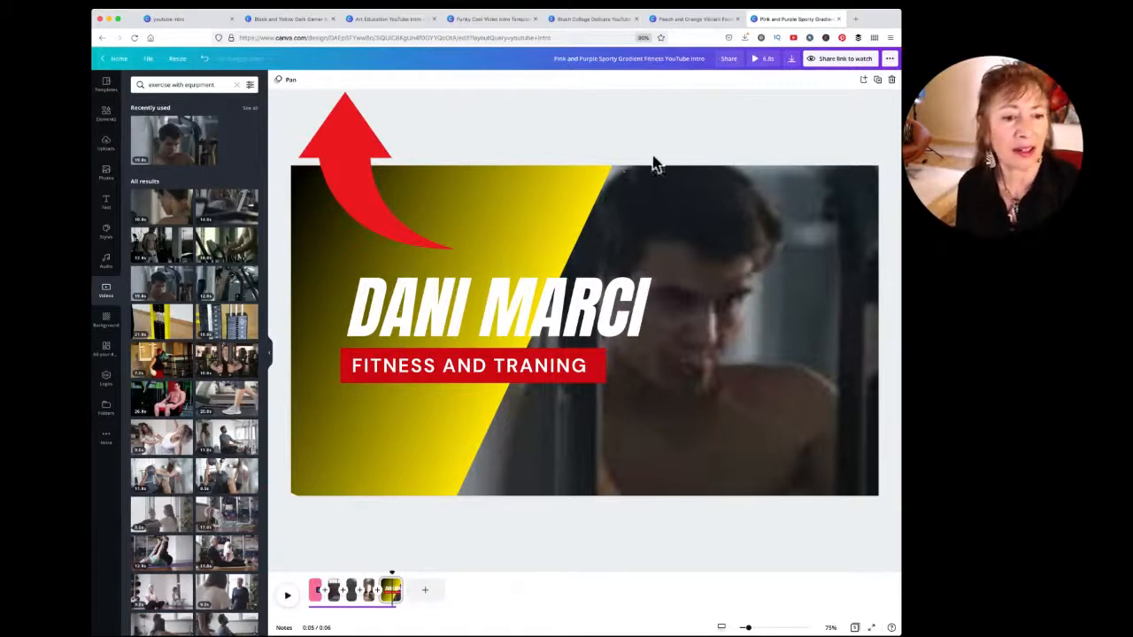
click(290, 82)
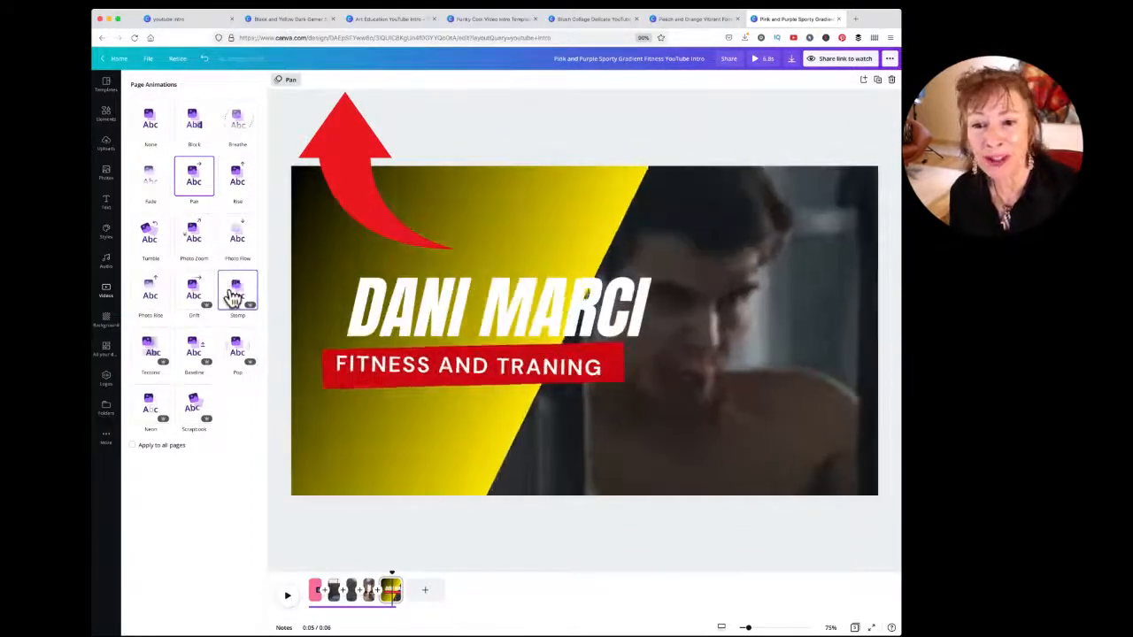
click(193, 294)
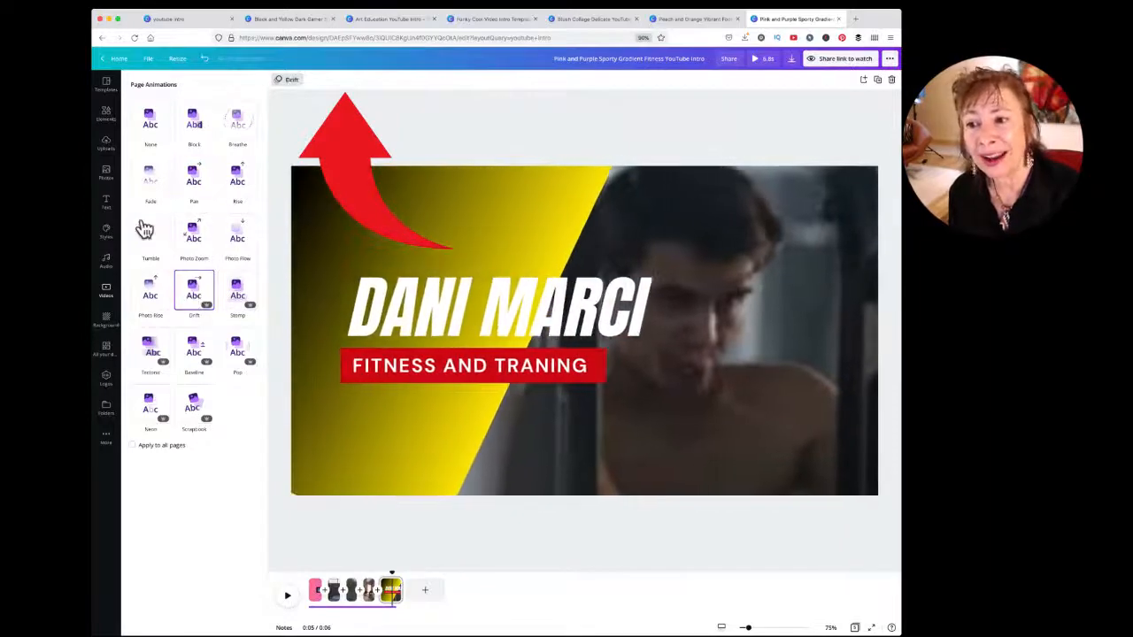
click(193, 358)
click(237, 354)
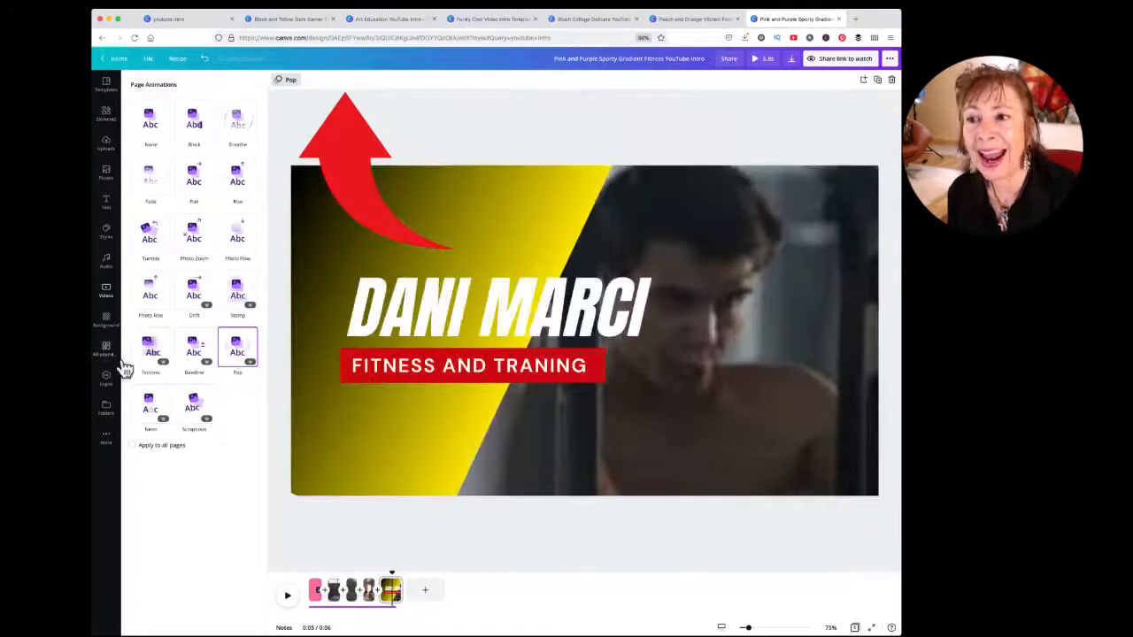
click(191, 180)
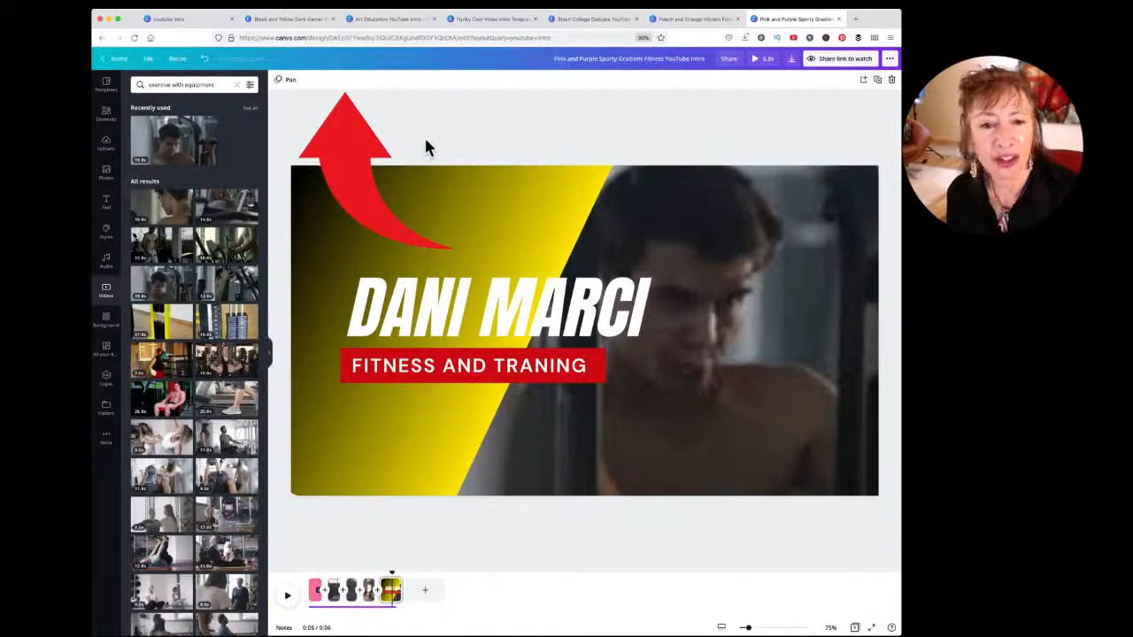
Step: Play the full-screen preview of the fitness intro and return to the editor
click(755, 60)
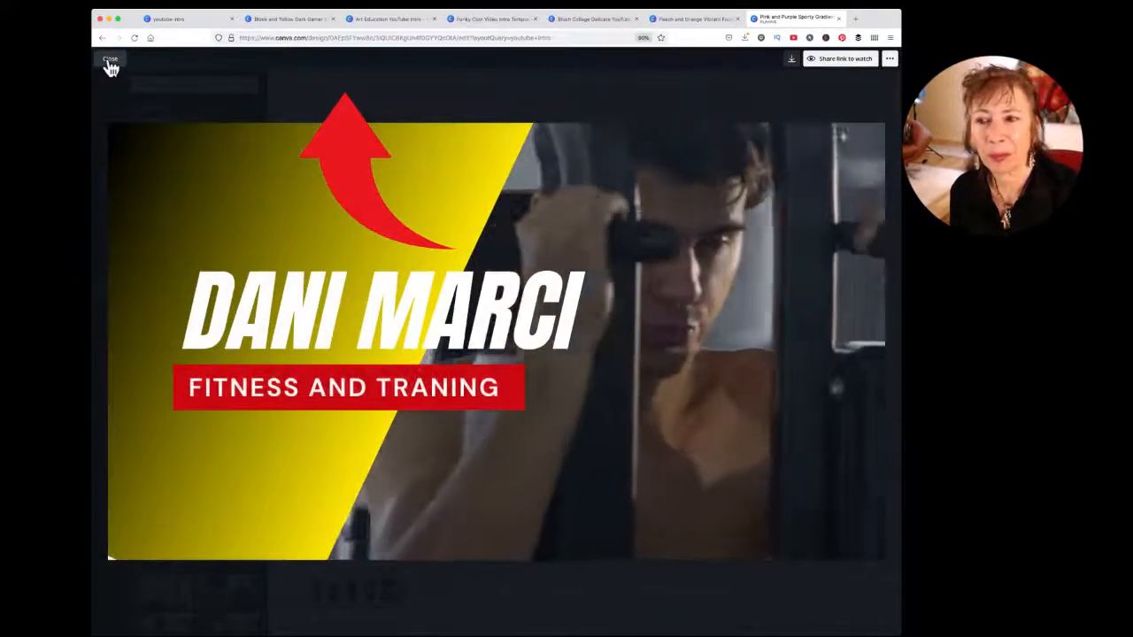
click(110, 61)
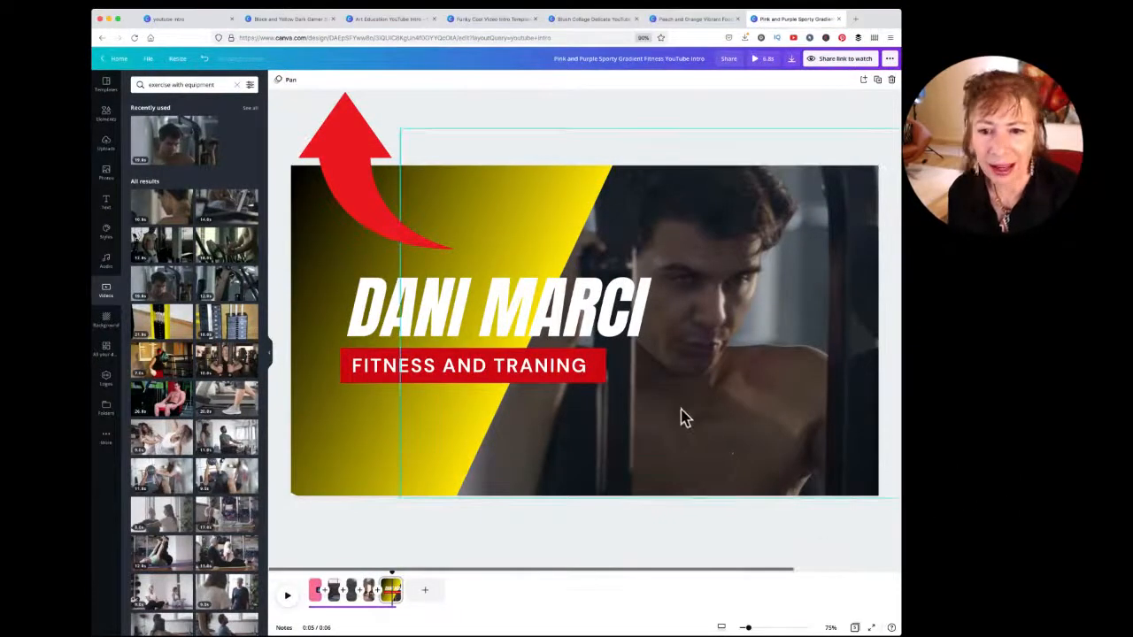
click(847, 5)
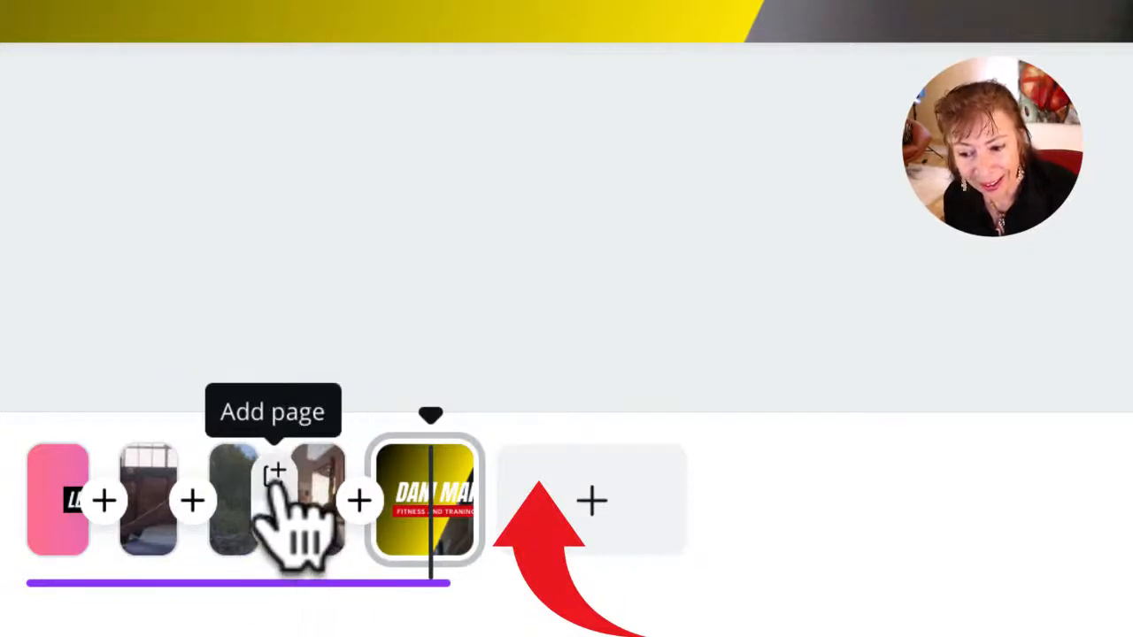
Step: Insert a blank page in the timeline before the clip of the woman running up the stairs, and delete it again
click(265, 531)
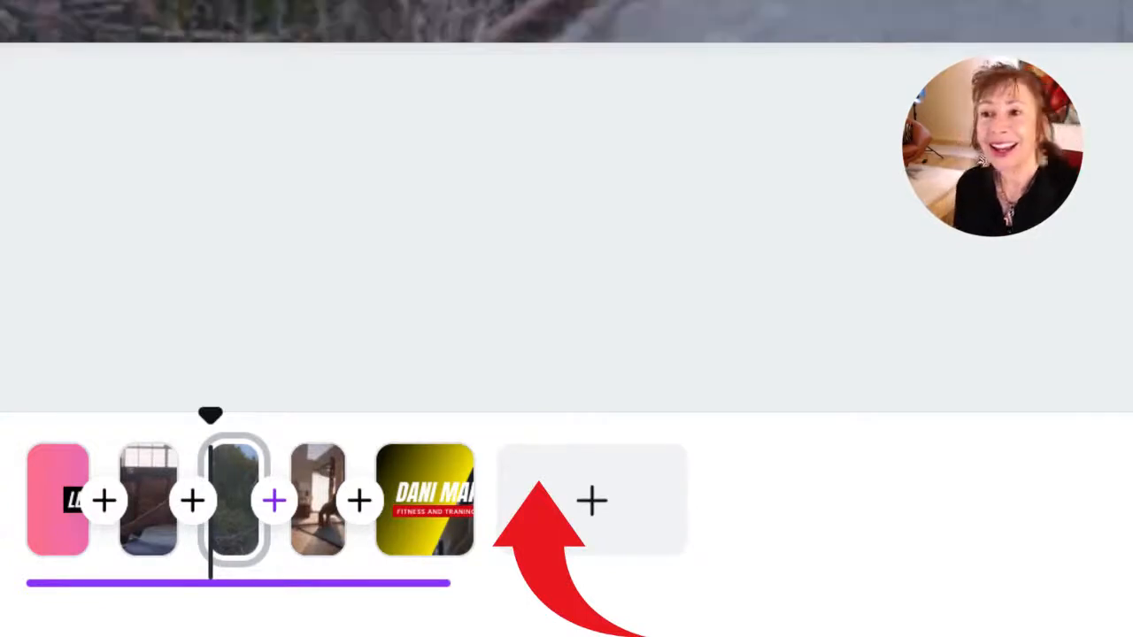
click(192, 471)
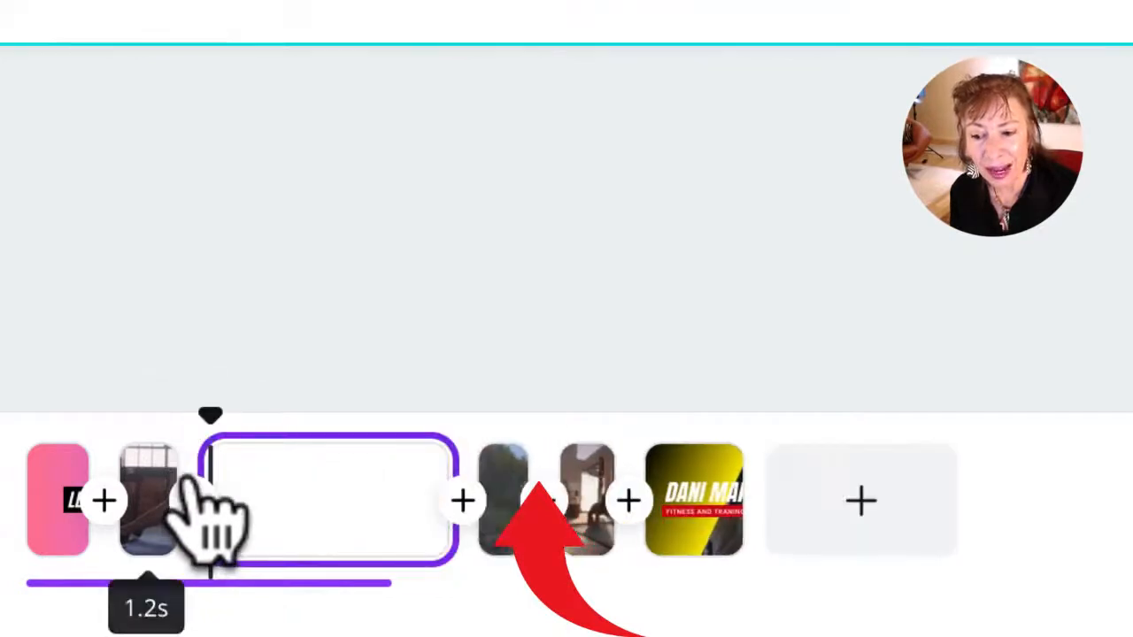
click(299, 485)
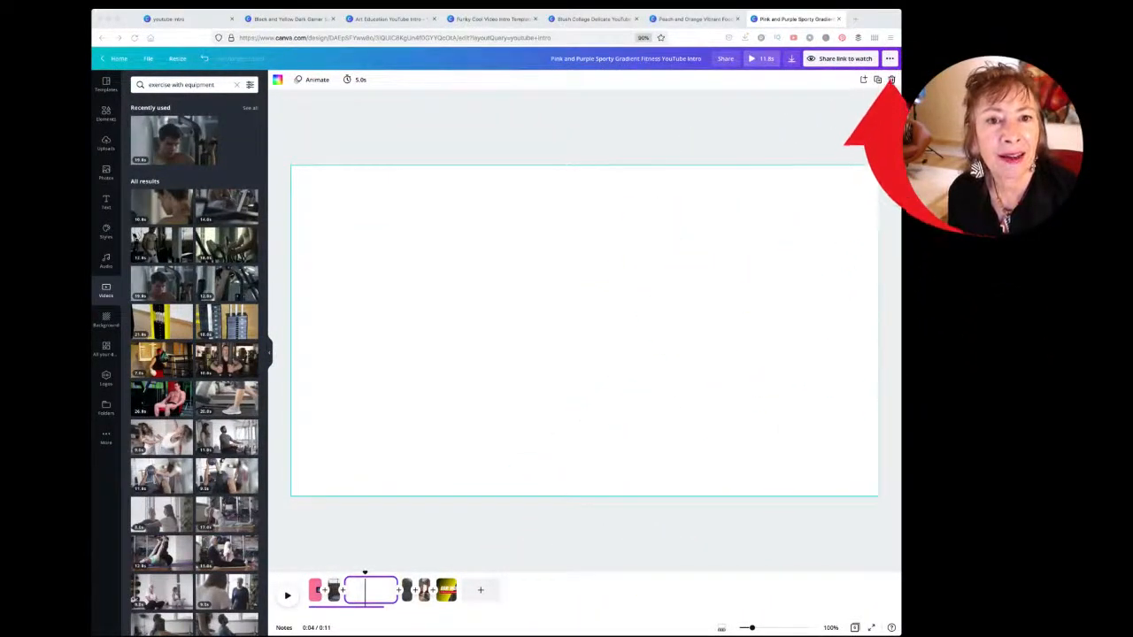
click(891, 79)
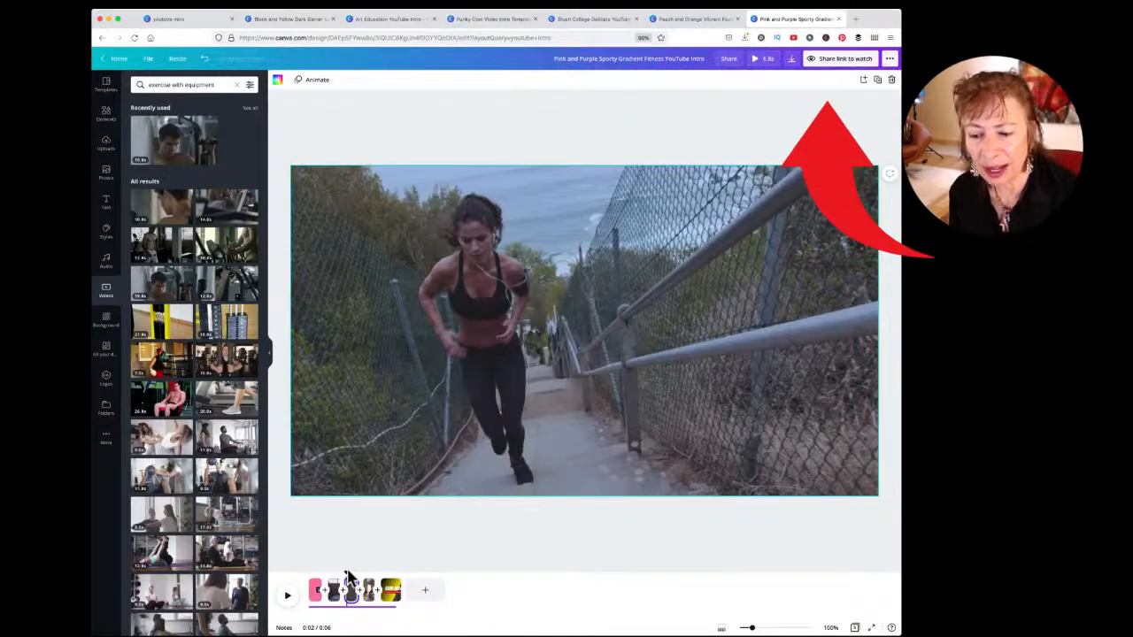
click(307, 569)
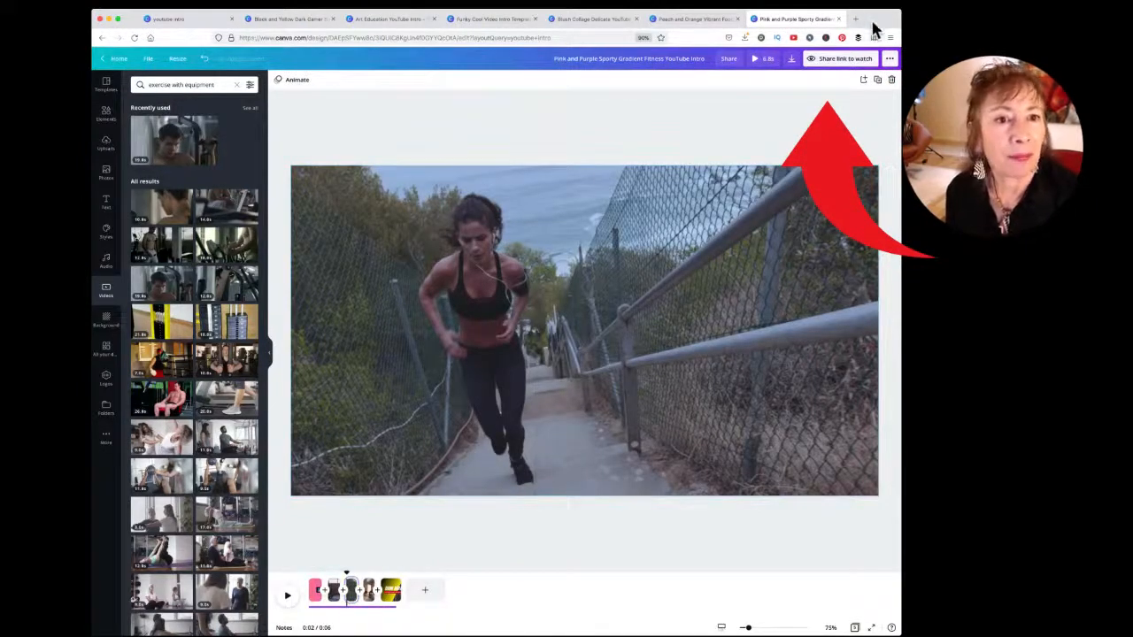